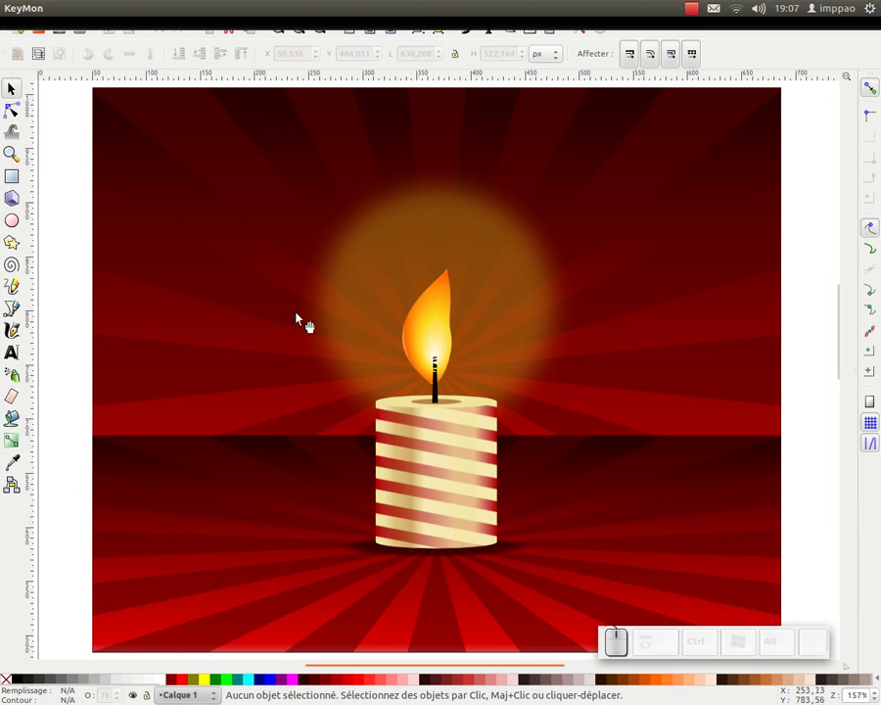
Export the drawing as the bitmap 11dc_bougie.png at 90 dpi and close the export dialog
click(83, 55)
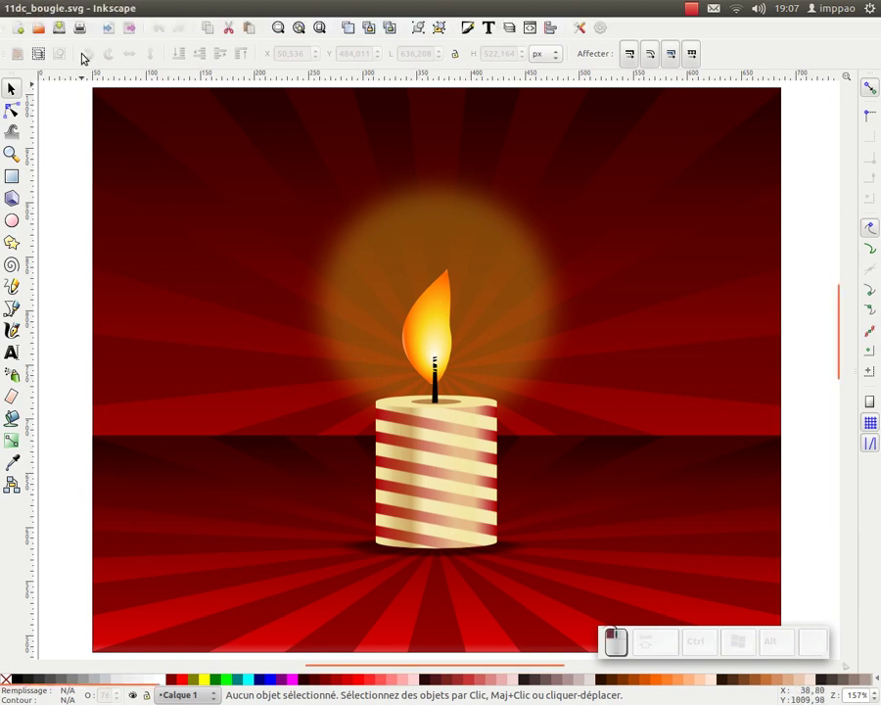
click(66, 8)
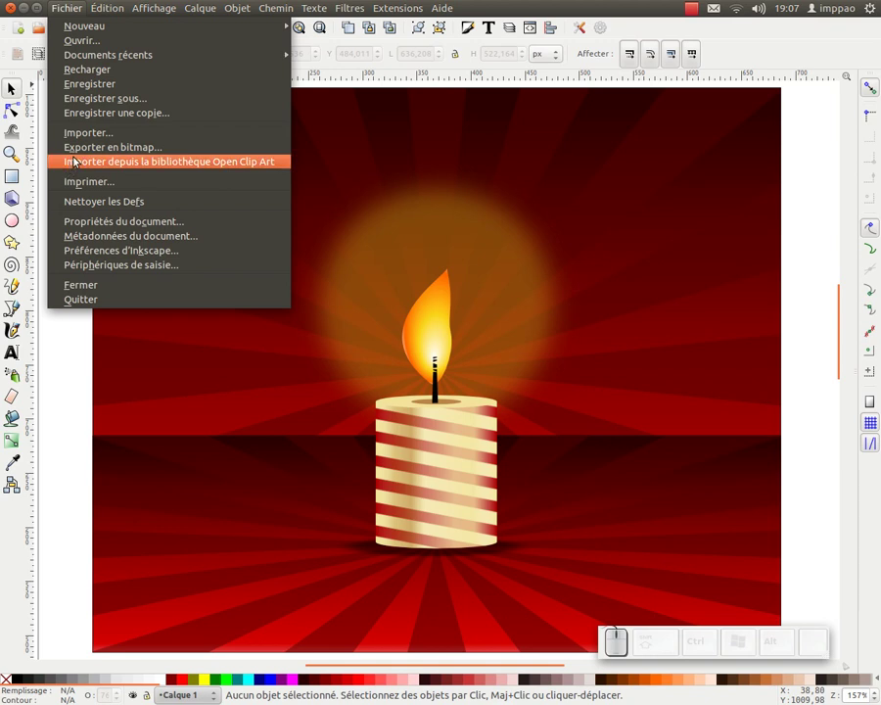
click(86, 145)
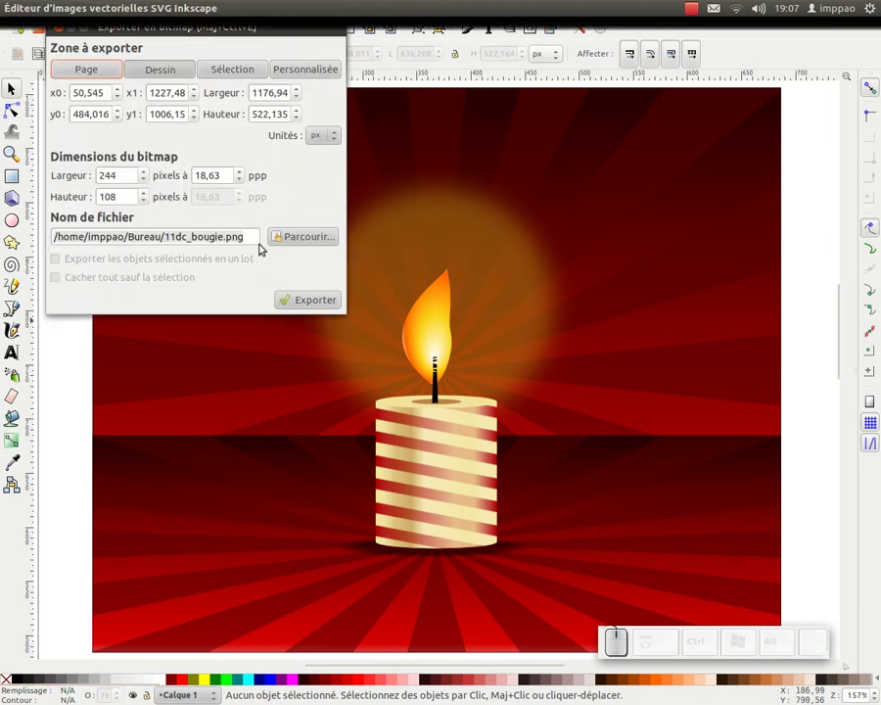
click(306, 302)
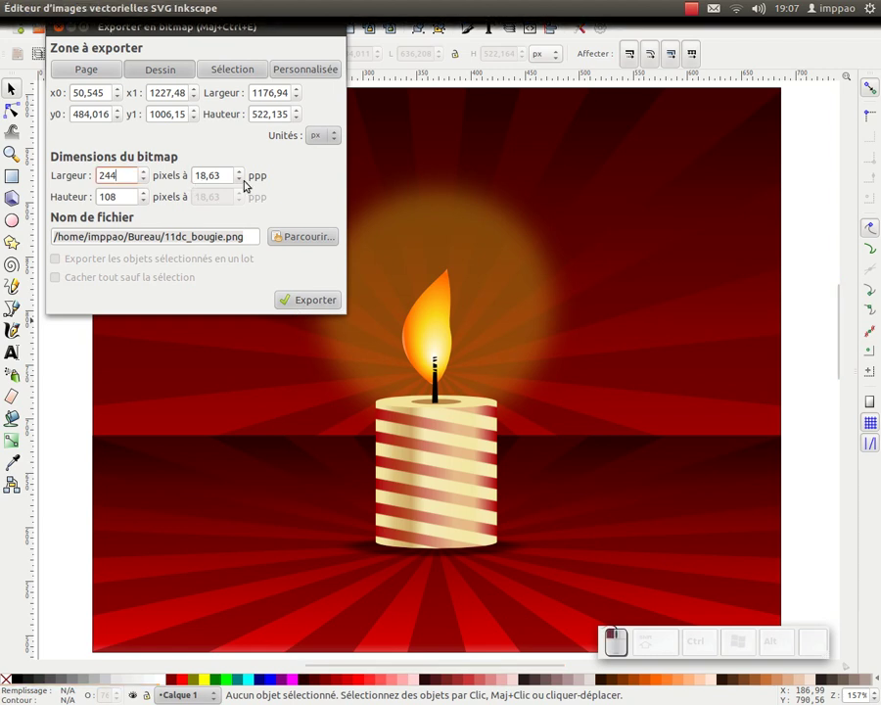
double_click(206, 176)
text(90)
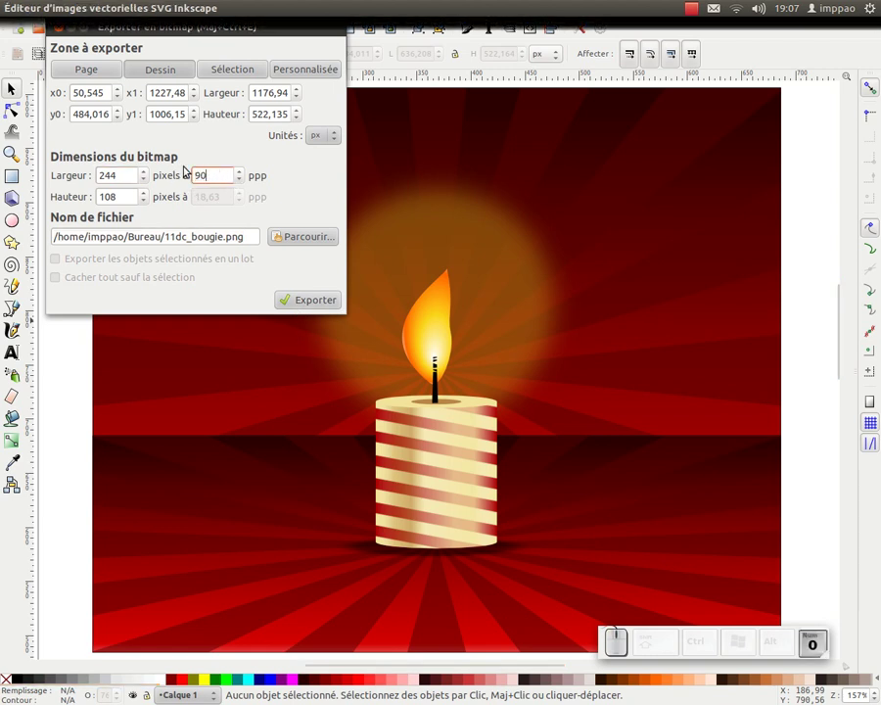
click(137, 197)
click(299, 301)
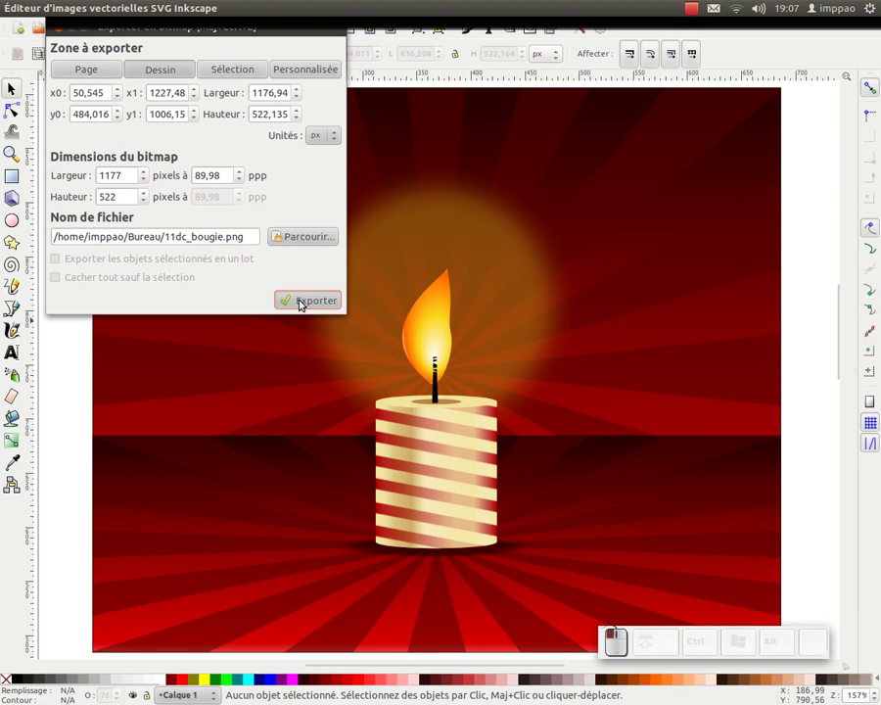
click(545, 421)
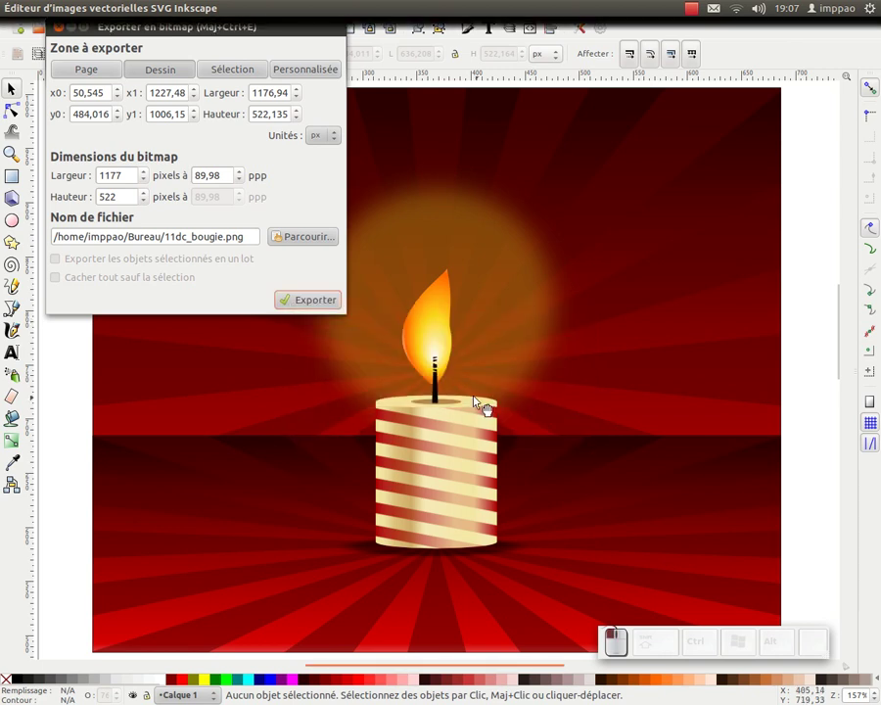
click(58, 26)
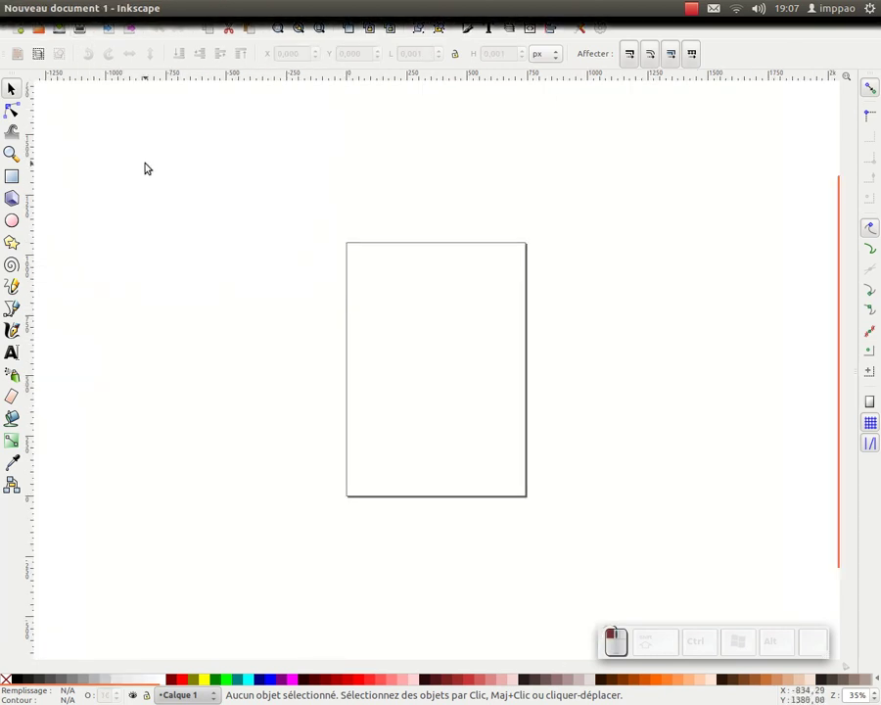
Import 11dc_bougie.png from the Bureau folder as an embedded image and move the candle onto the upper part of the page
click(67, 8)
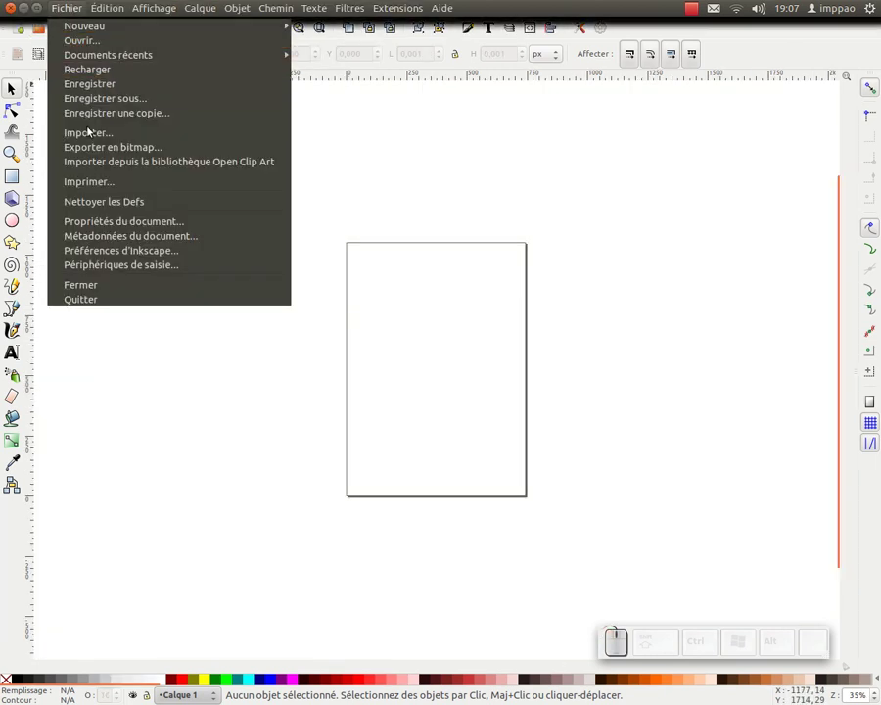
click(90, 133)
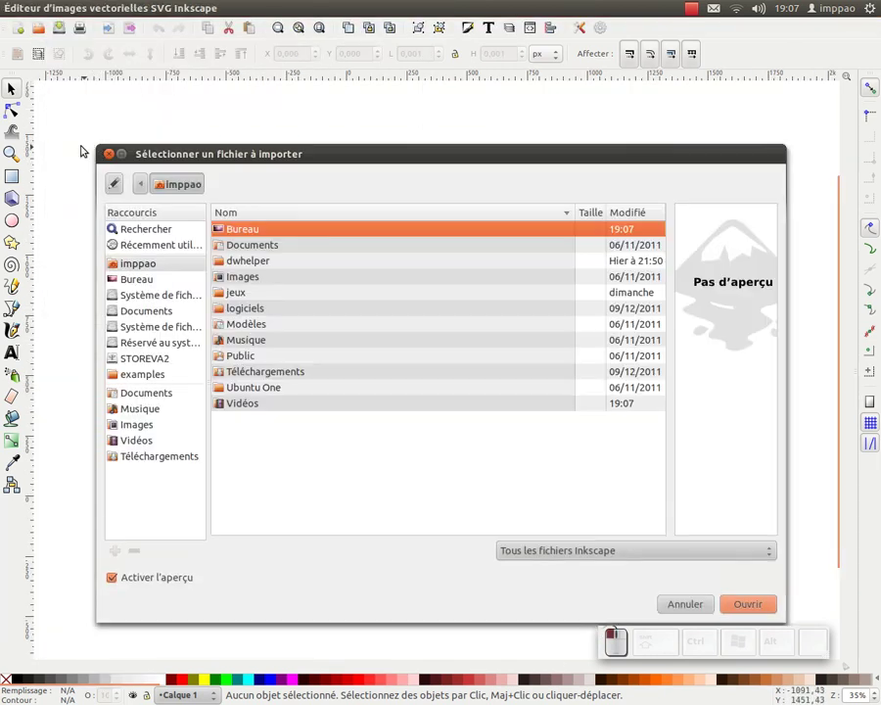
click(122, 281)
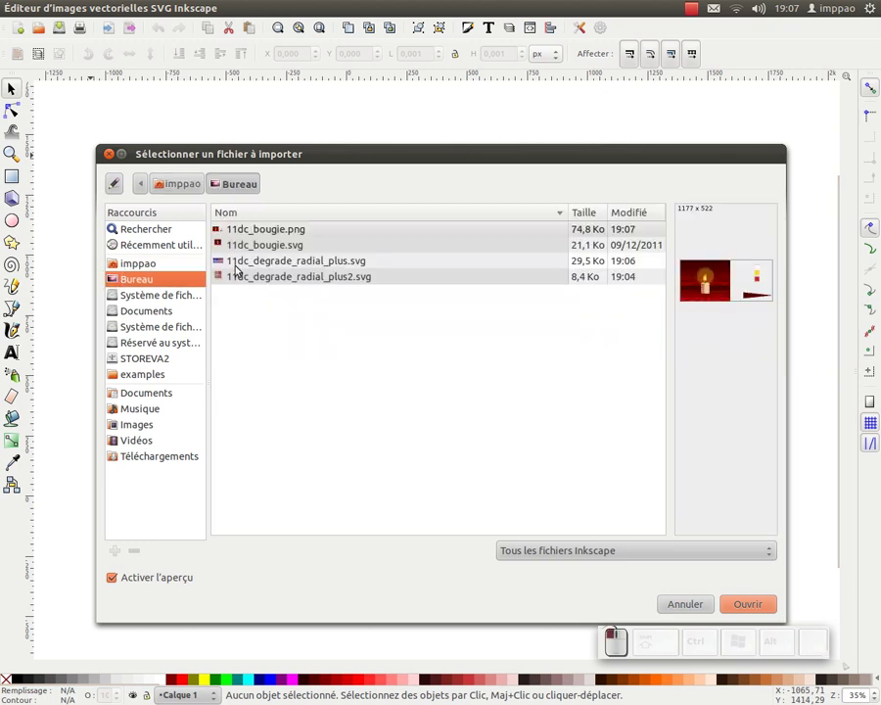
click(272, 231)
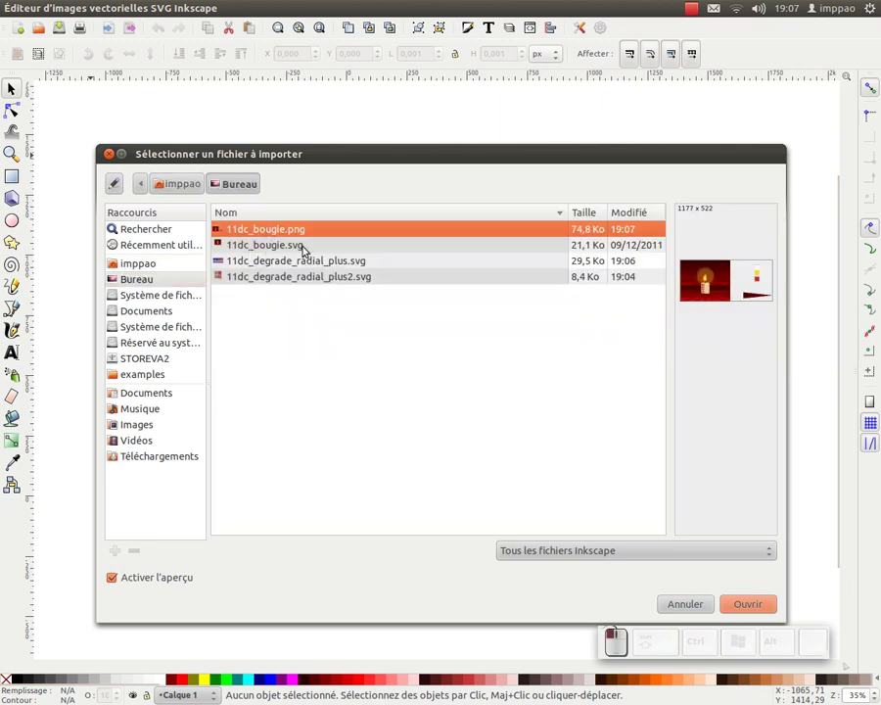
click(762, 607)
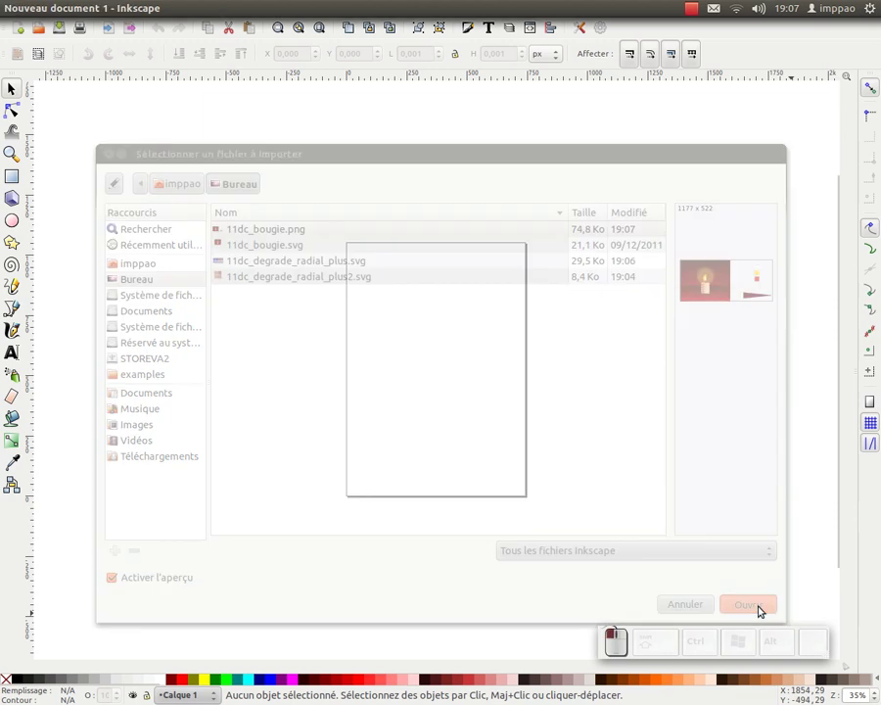
click(549, 428)
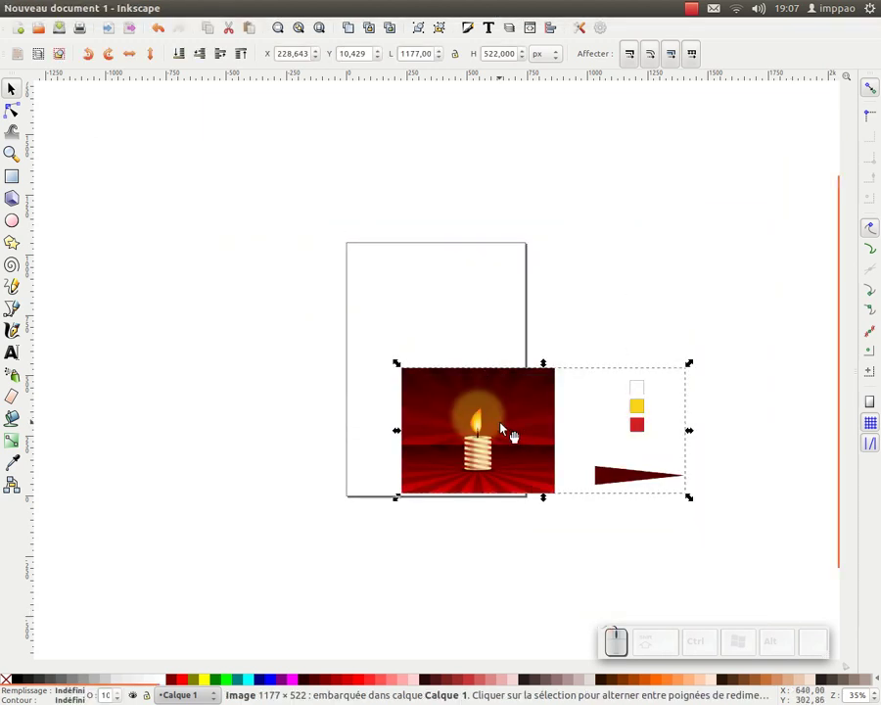
drag(479, 423, 436, 301)
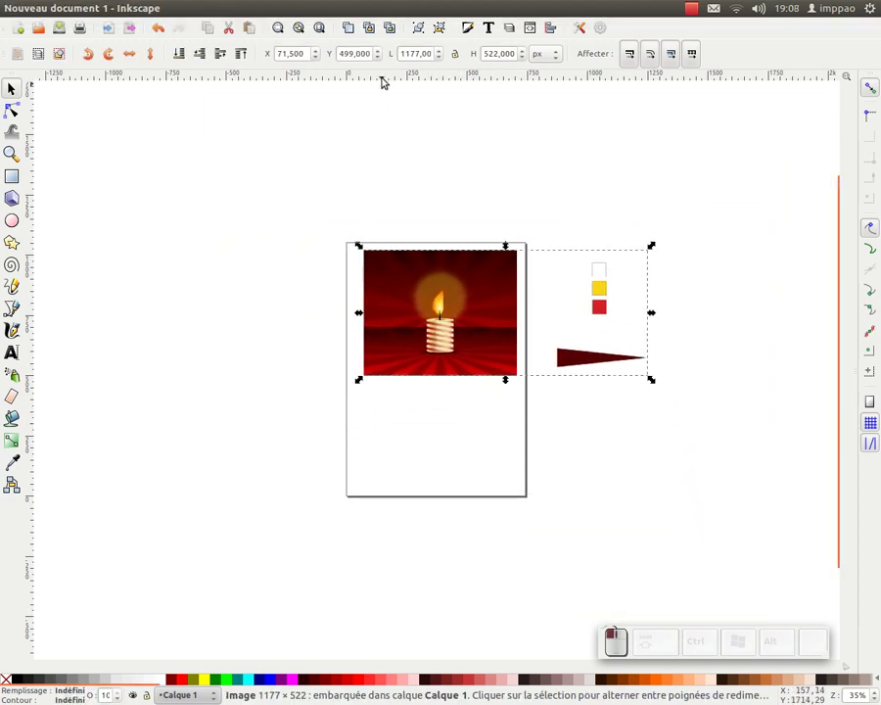
Display the document's layers and rename the layer Calque 1 to "modele"
click(202, 8)
click(216, 159)
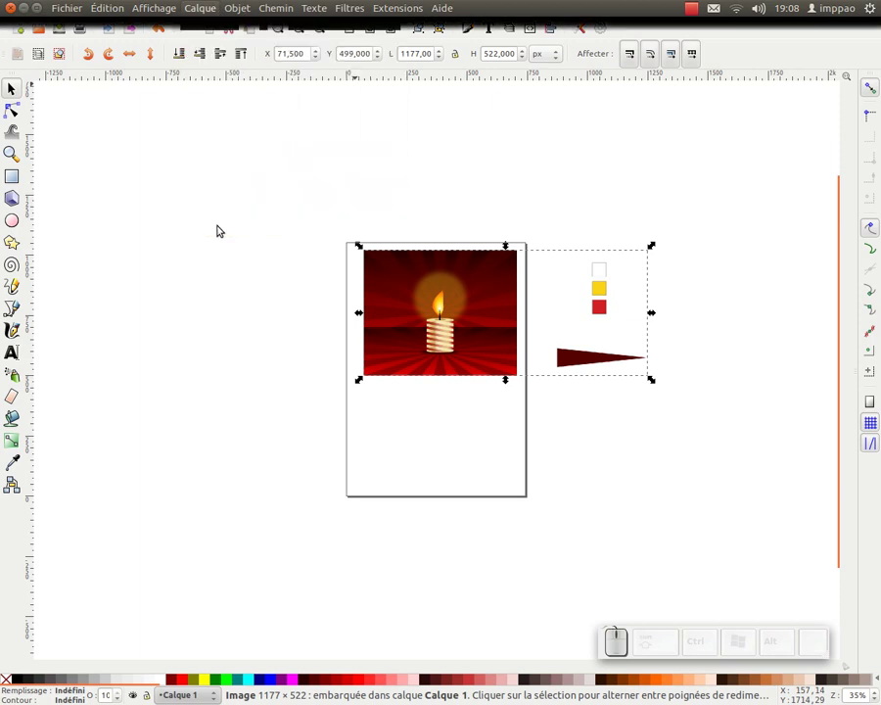
drag(764, 175, 789, 465)
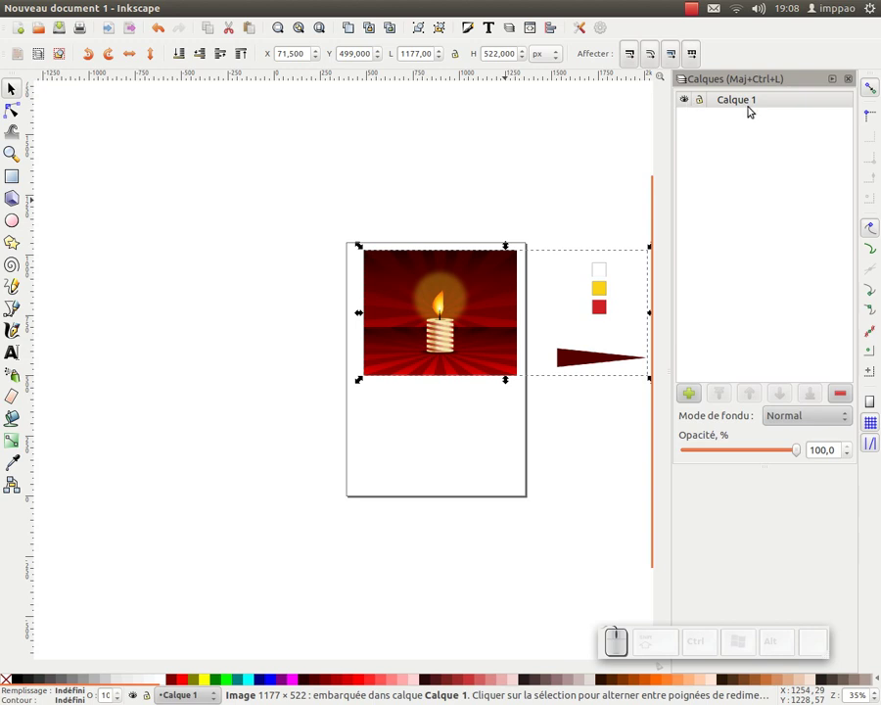
double_click(755, 99)
text(model)
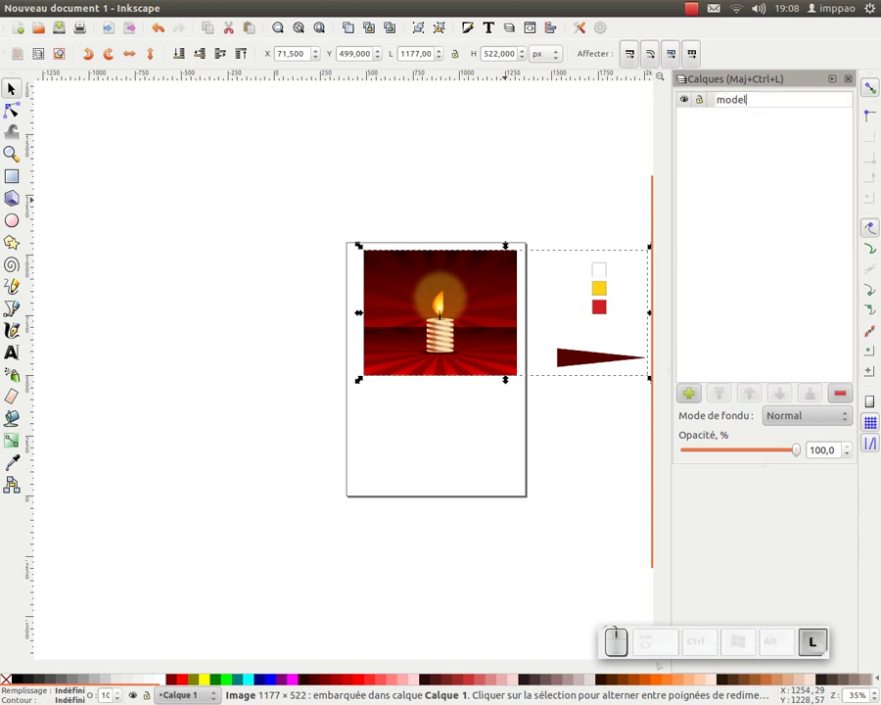
text(e)
key(Return)
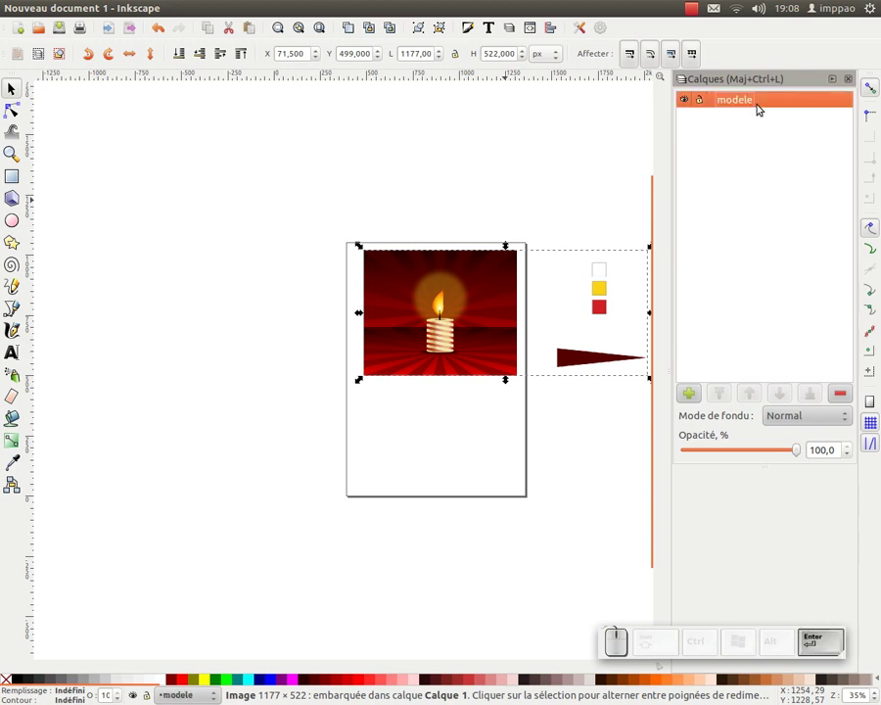
Add a layer named "illustration" above the modele layer
click(689, 394)
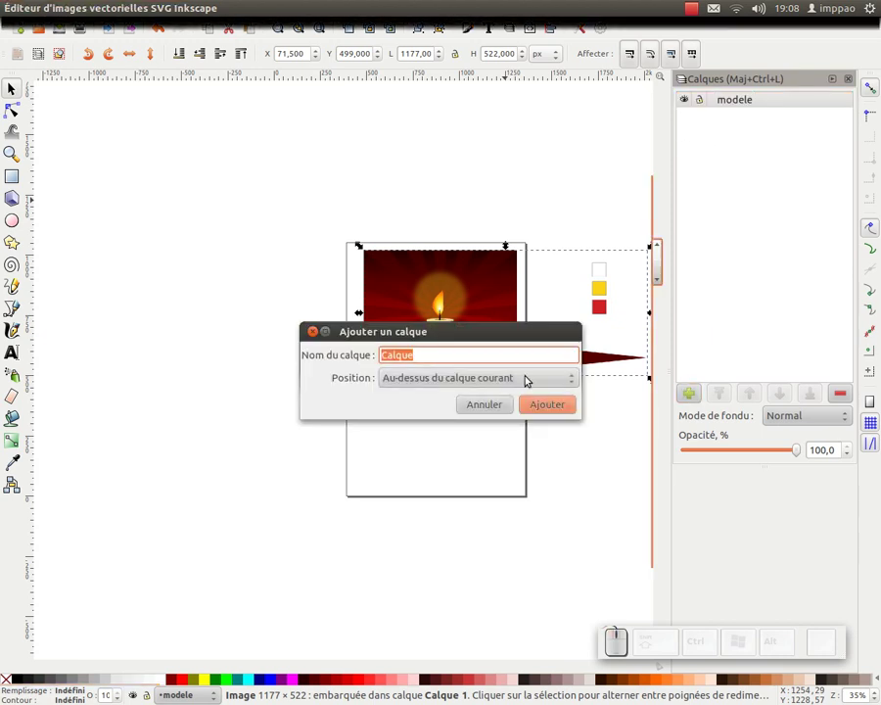
text(illustration)
key(Return)
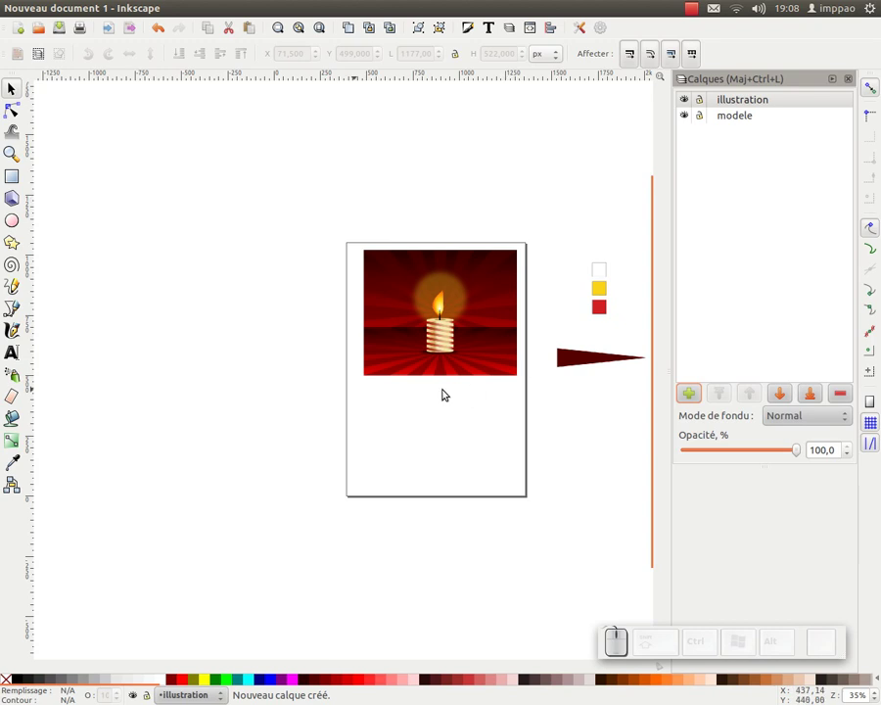
Lock the modele layer and set its opacity to 50%
scroll(431, 360, up, 3)
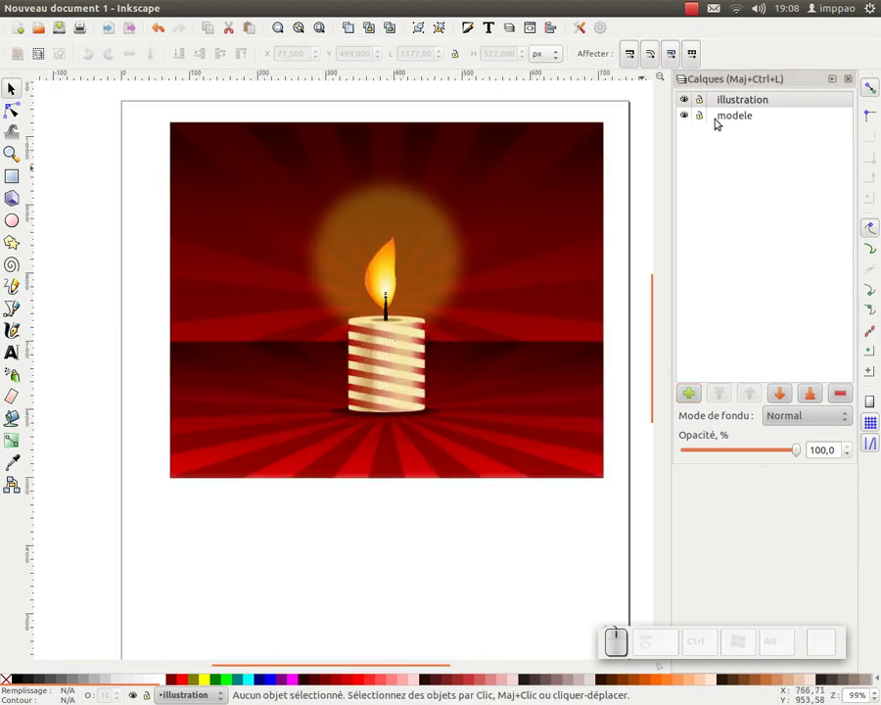
click(718, 118)
click(699, 117)
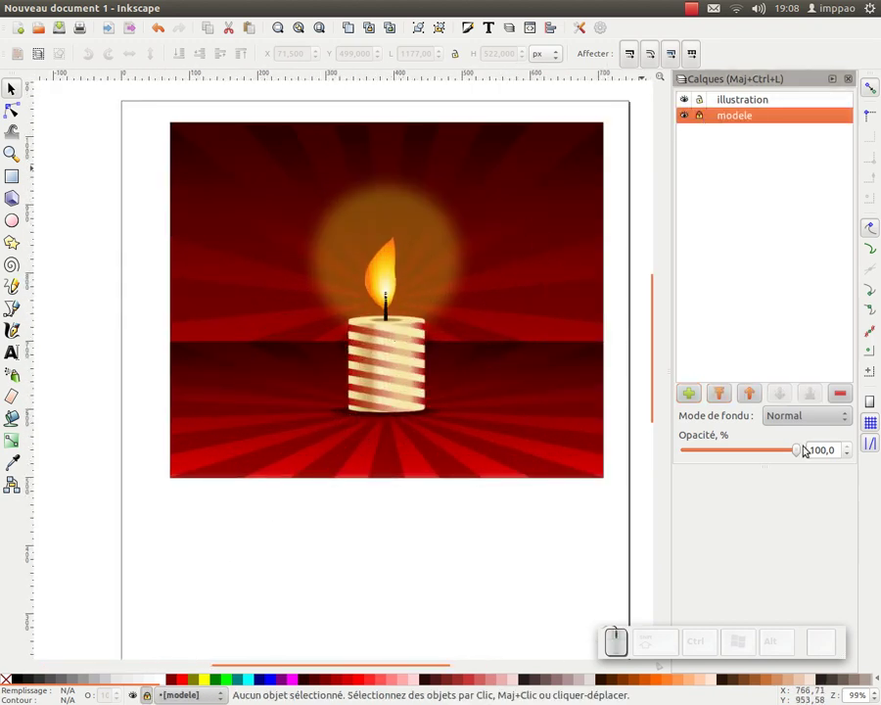
drag(820, 450, 781, 446)
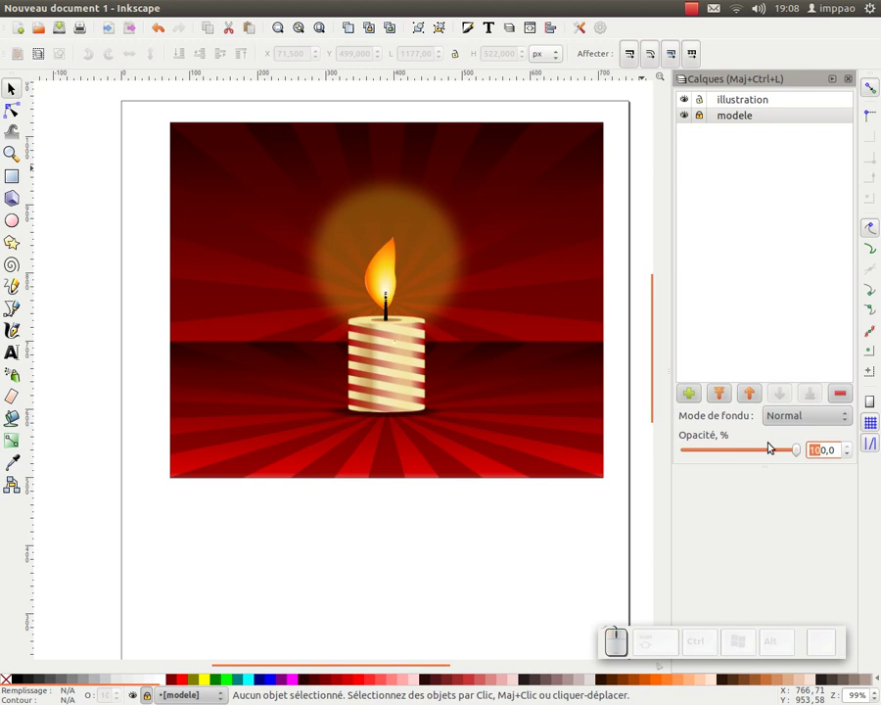
text(5)
key(Return)
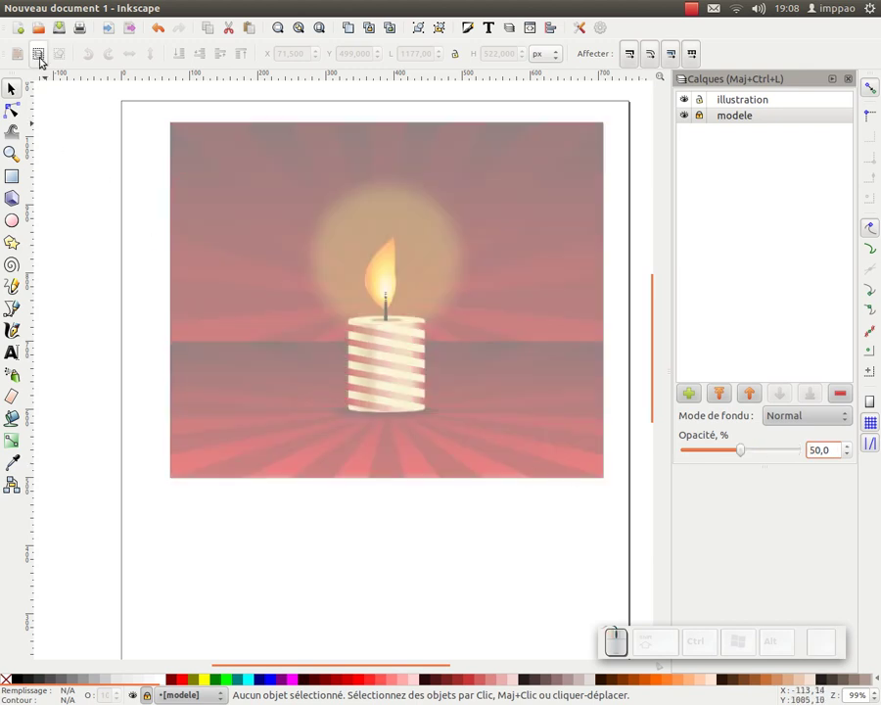
Save the document as an Inkscape SVG named "bougie" in the Bureau folder
click(59, 29)
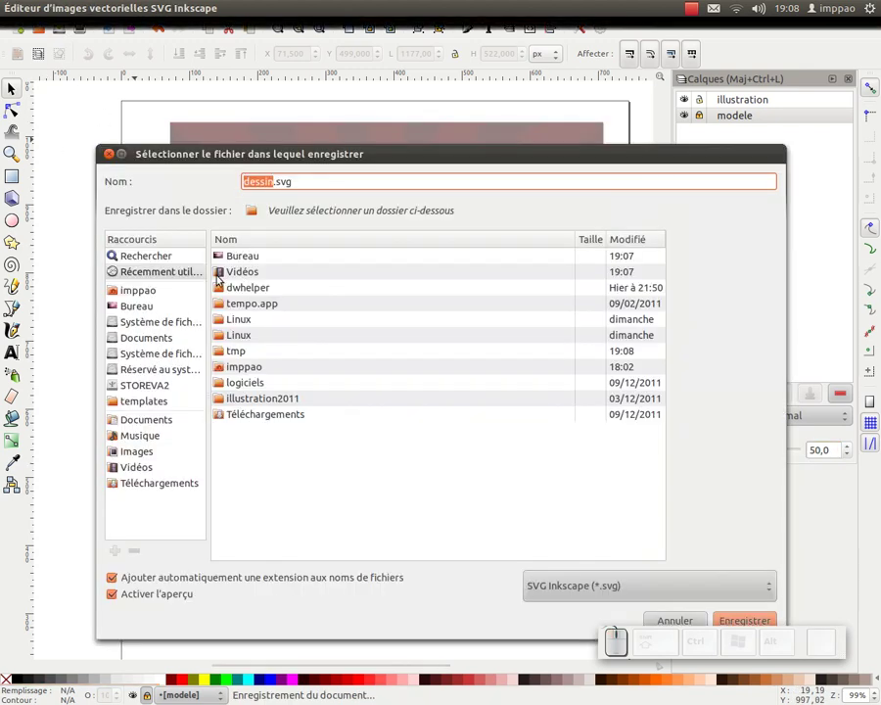
click(157, 306)
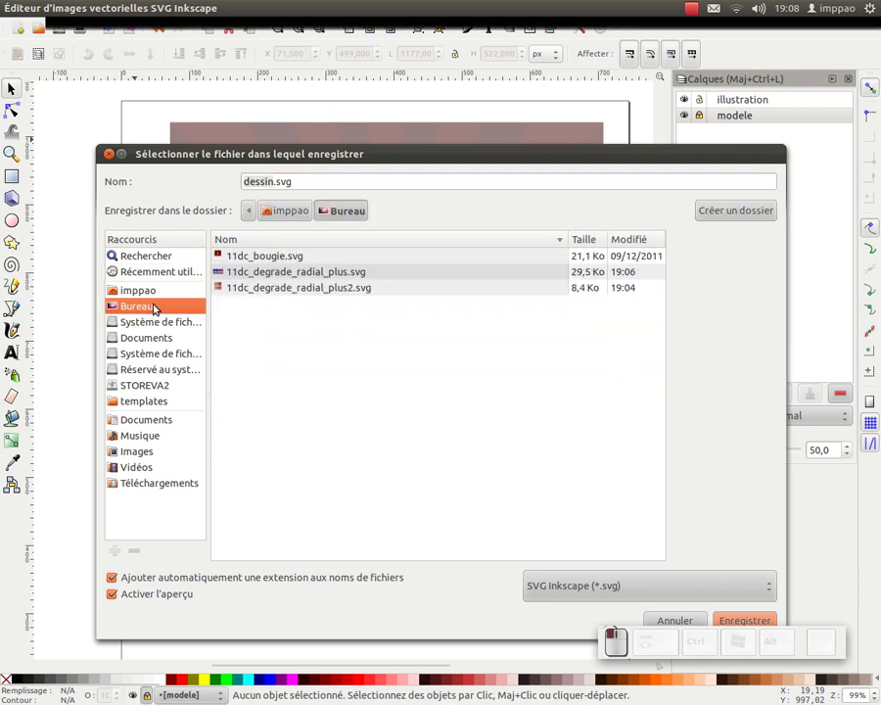
triple_click(314, 182)
text(bougie)
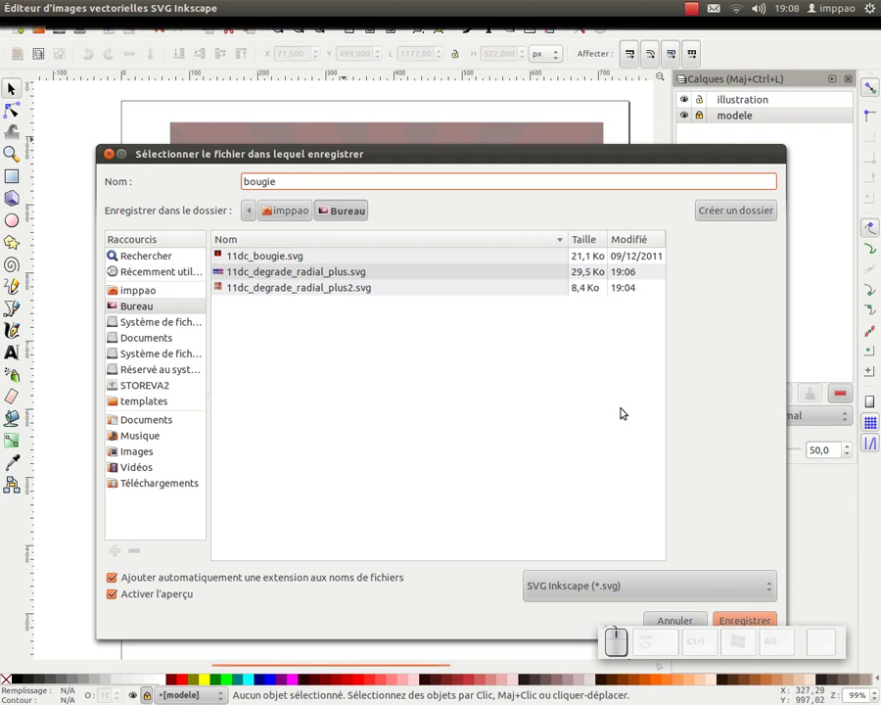
click(750, 621)
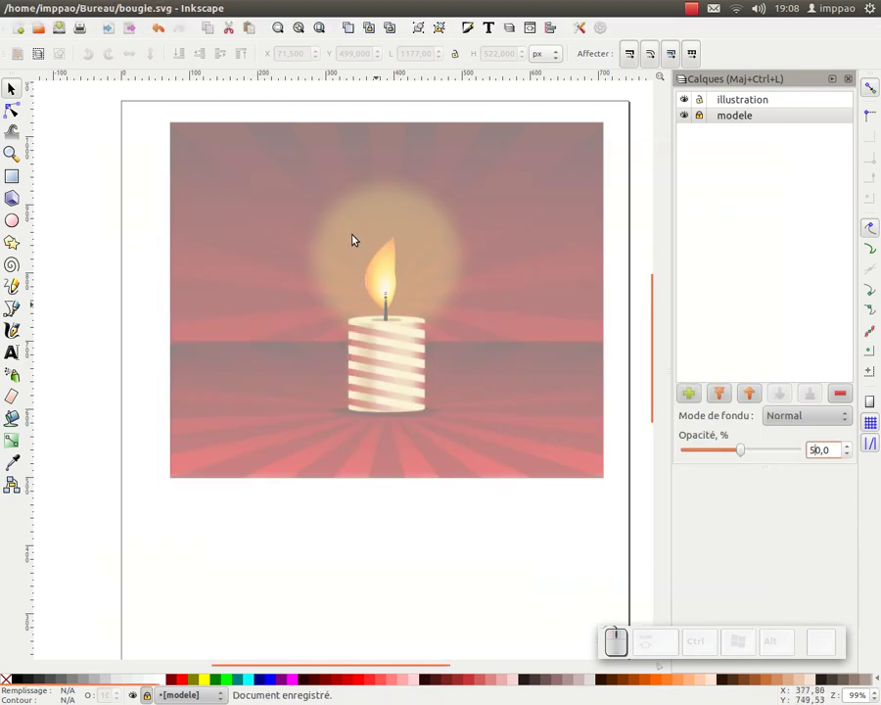
Activate the Bézier pen and make the unlocked illustration layer current for tracing the flame
drag(375, 276, 354, 299)
scroll(363, 343, up, 1)
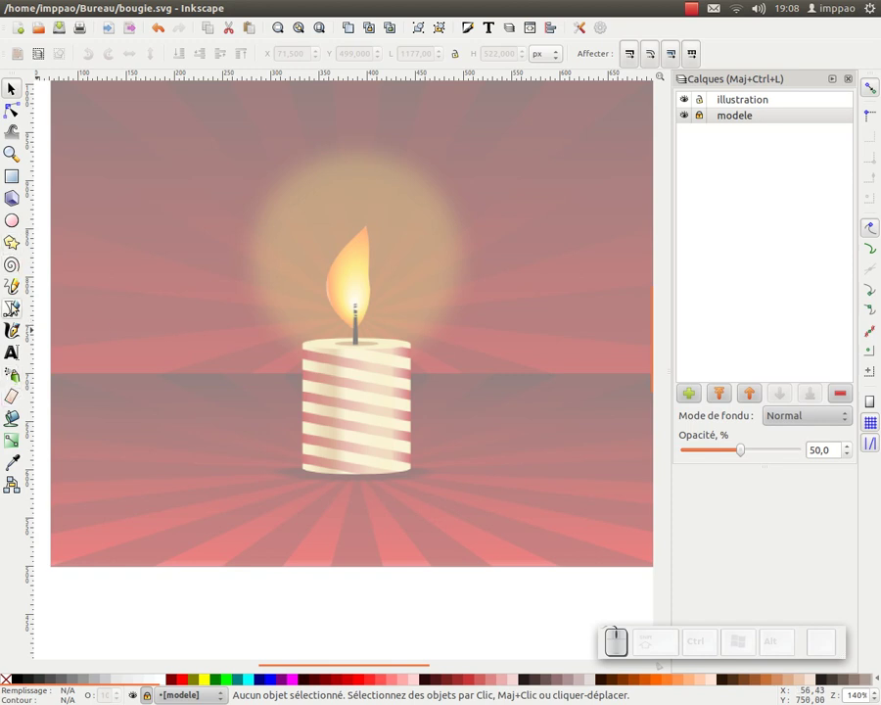
click(11, 308)
click(342, 241)
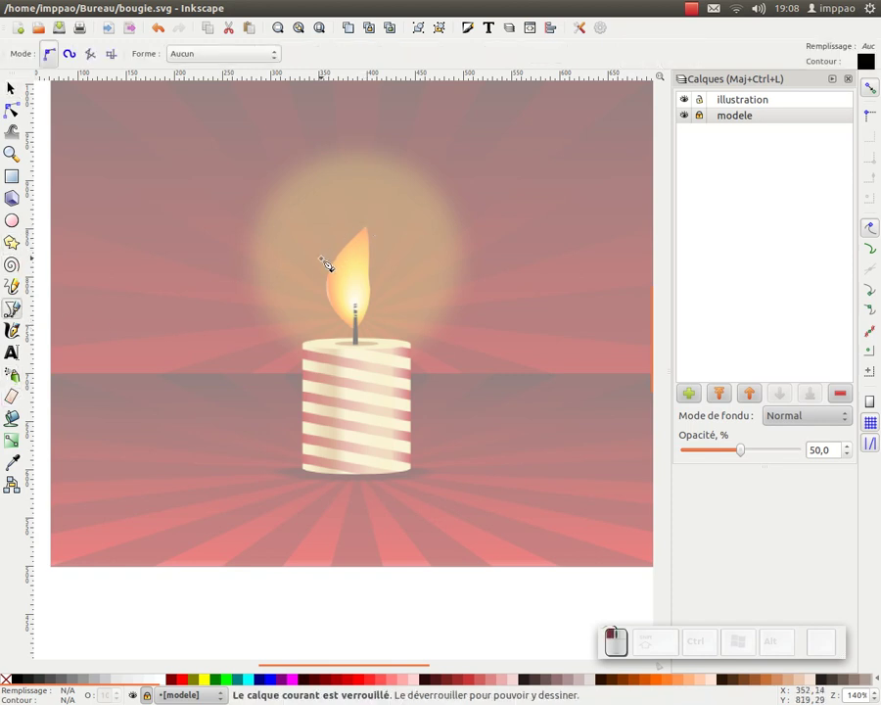
click(755, 103)
click(744, 120)
click(333, 484)
click(783, 101)
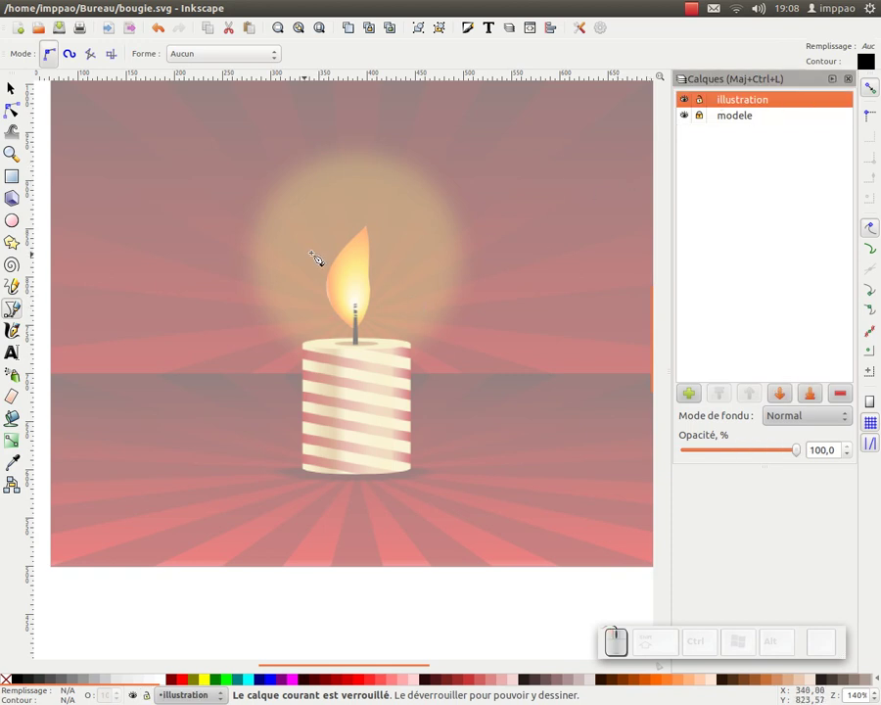
Trace the candle flame on the illustration layer with a curved Bézier path starting and ending at the flame's tip
drag(368, 226, 329, 258)
drag(357, 336, 409, 383)
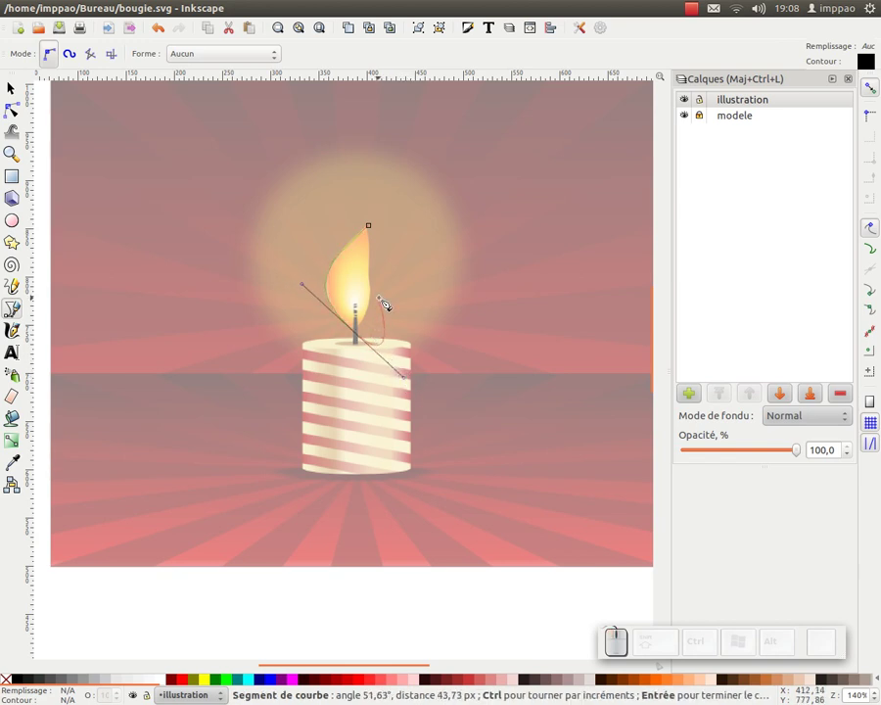
drag(370, 279, 360, 202)
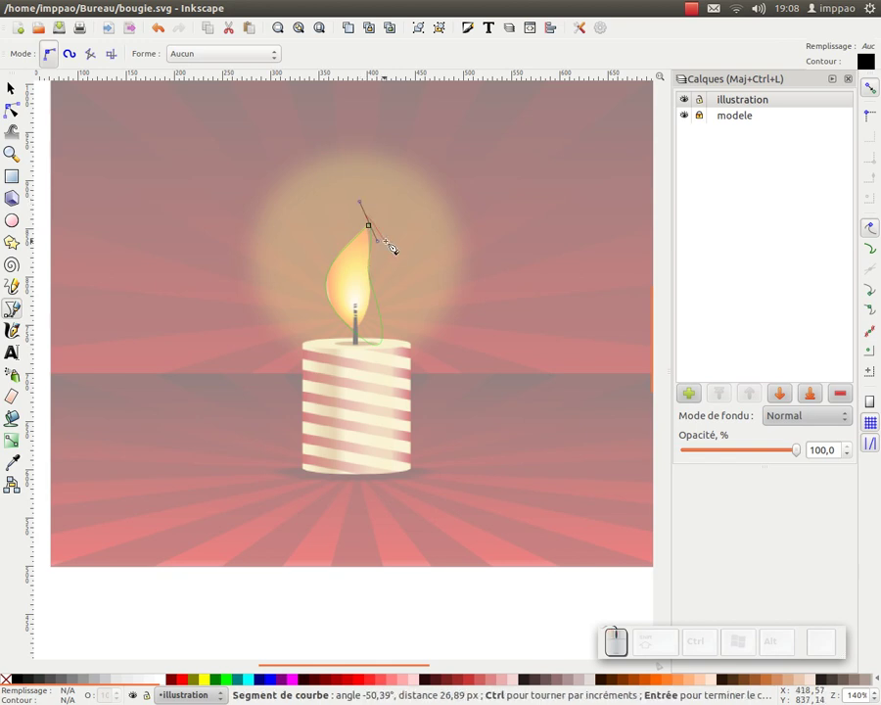
key(Return)
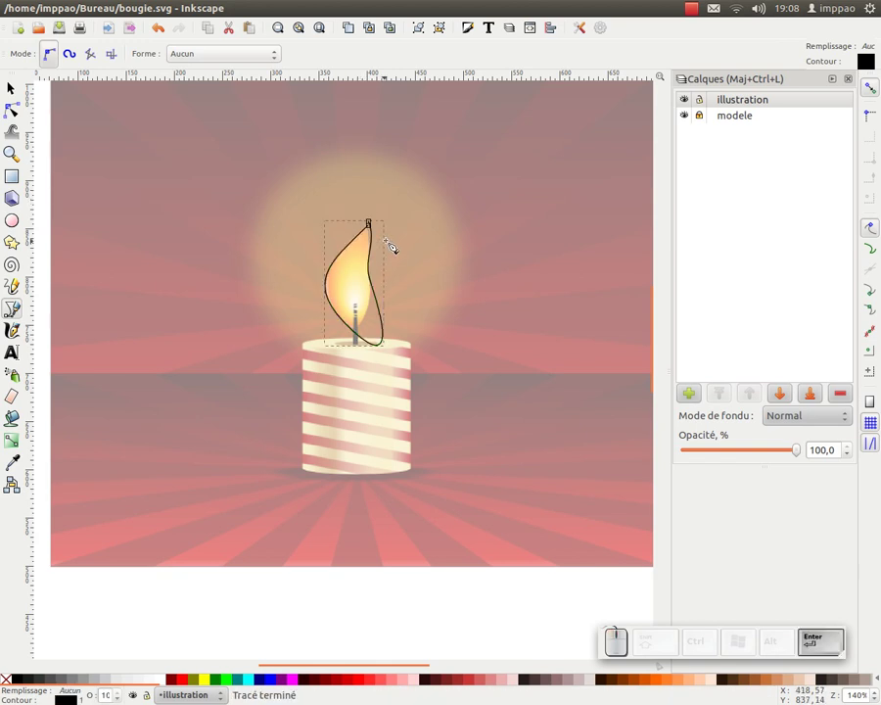
Make the flame path's bottom node a cusp and adjust its right-hand handle so the curve follows the flame's edge
click(11, 111)
click(355, 336)
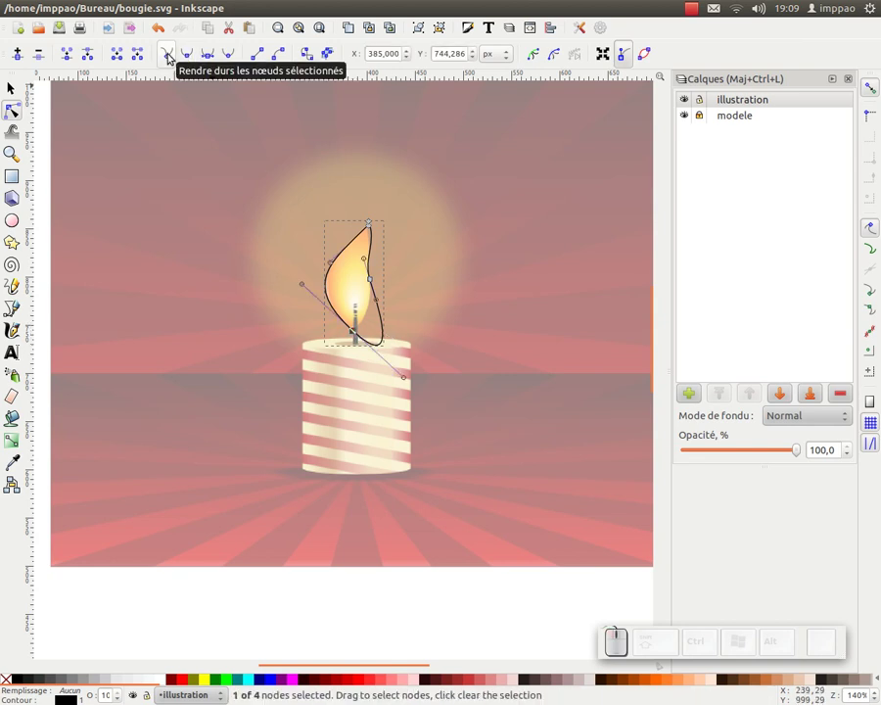
drag(405, 378, 373, 319)
Draw a rectangle of about 5.7 × 43.2 px over the candle's wick
scroll(374, 369, up, 2)
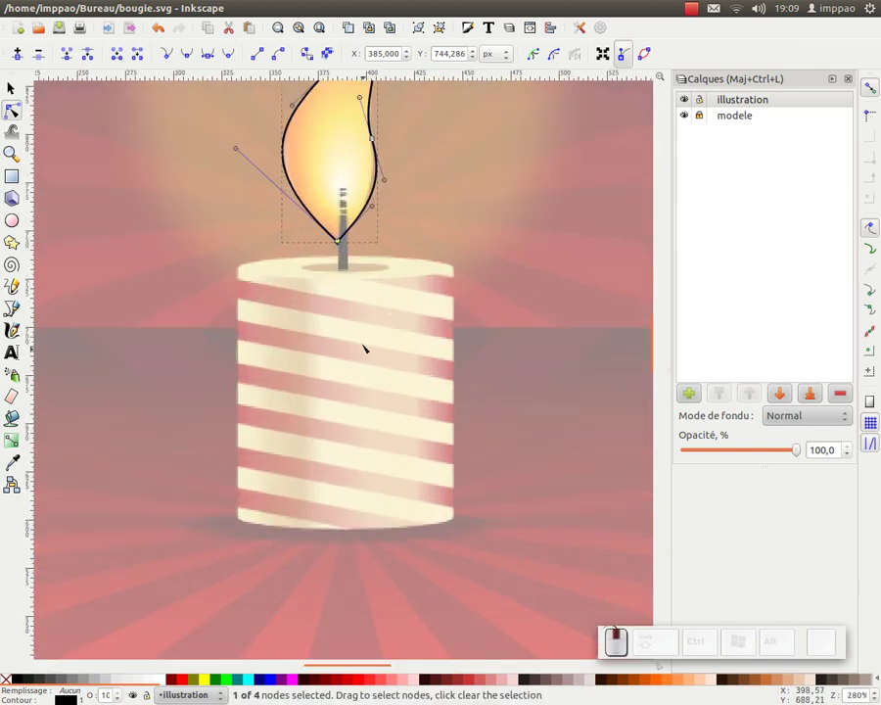
click(11, 177)
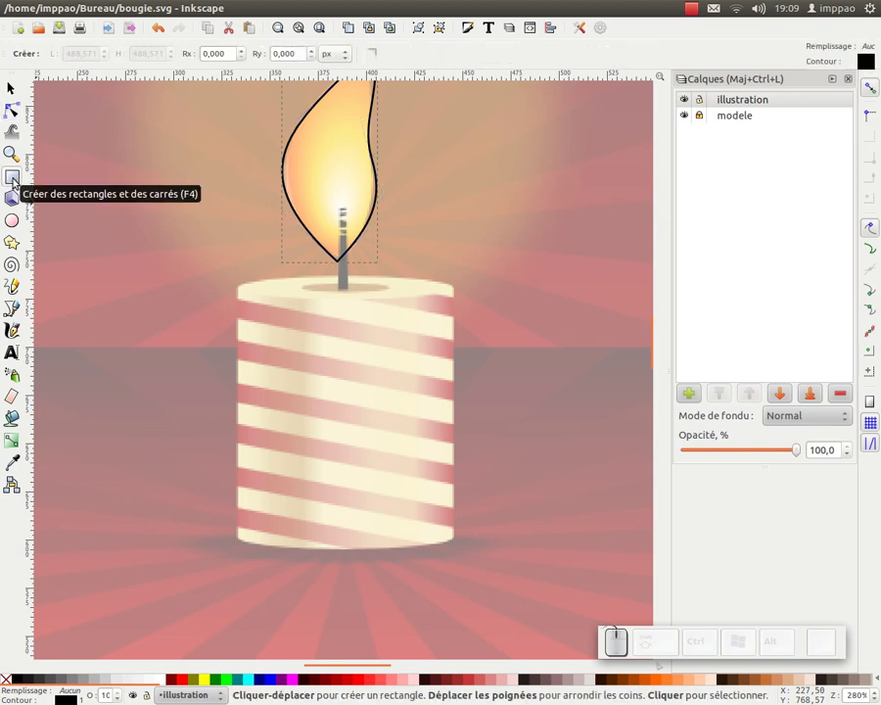
drag(339, 207, 349, 290)
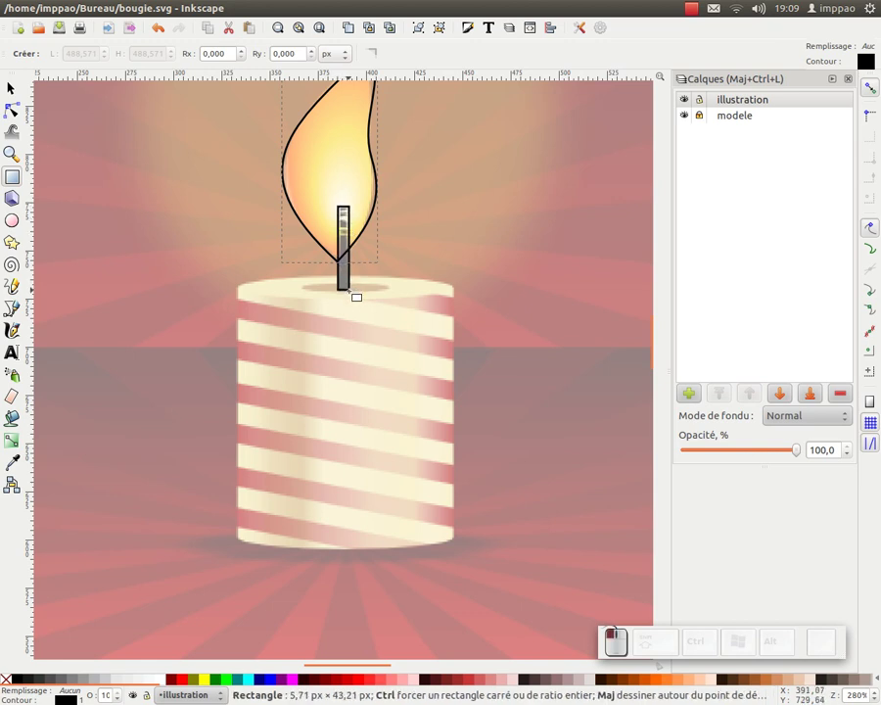
Draw a flat ellipse over the candle's top face and give it a black outline with no fill
click(11, 221)
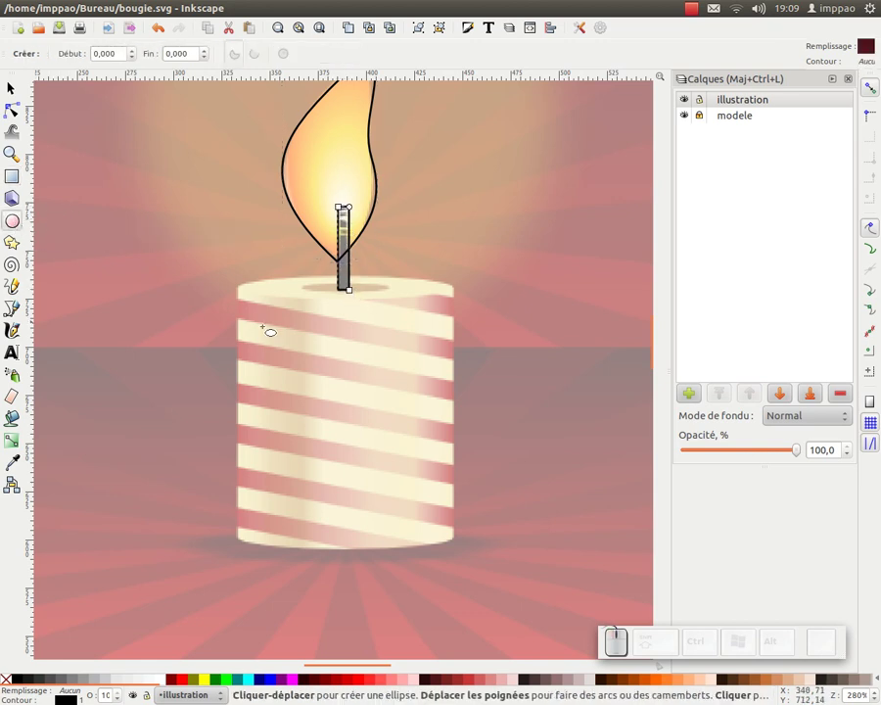
mouse_move(238, 285)
mouse_down()
mouse_move(451, 313)
mouse_move(445, 311)
mouse_up()
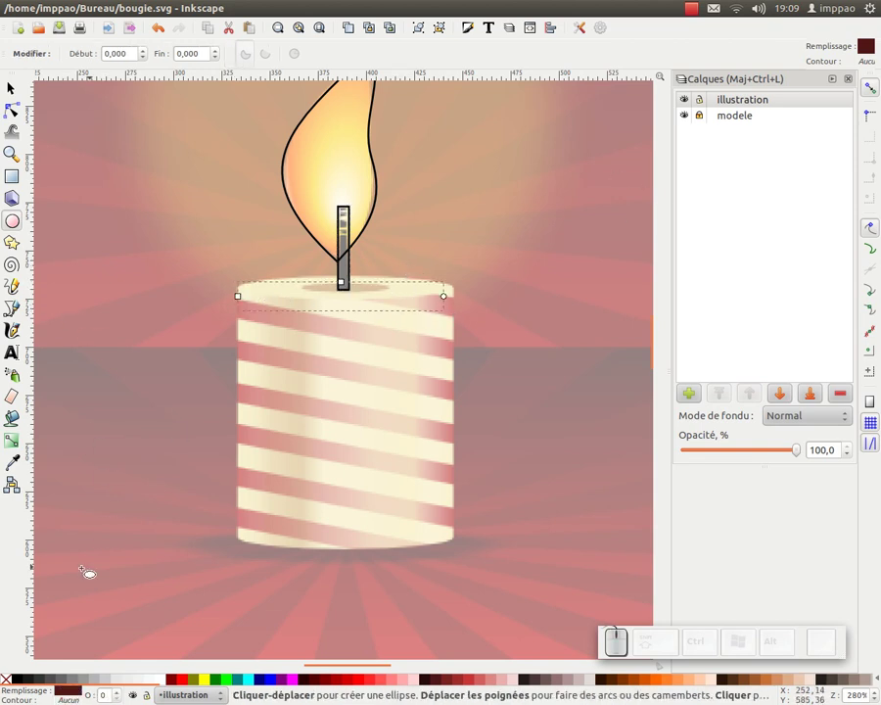
shift+click(14, 680)
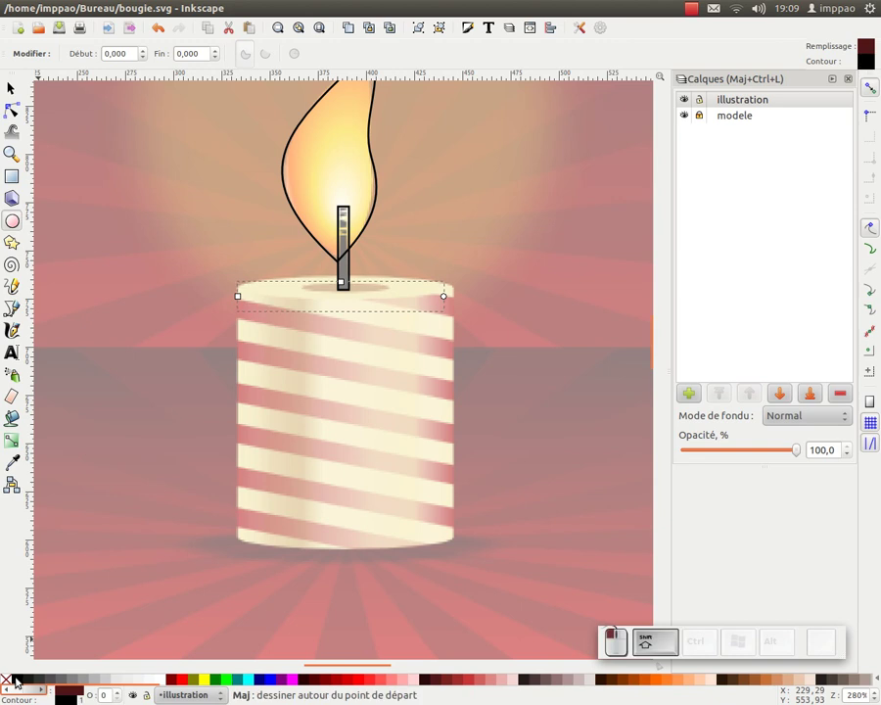
click(7, 679)
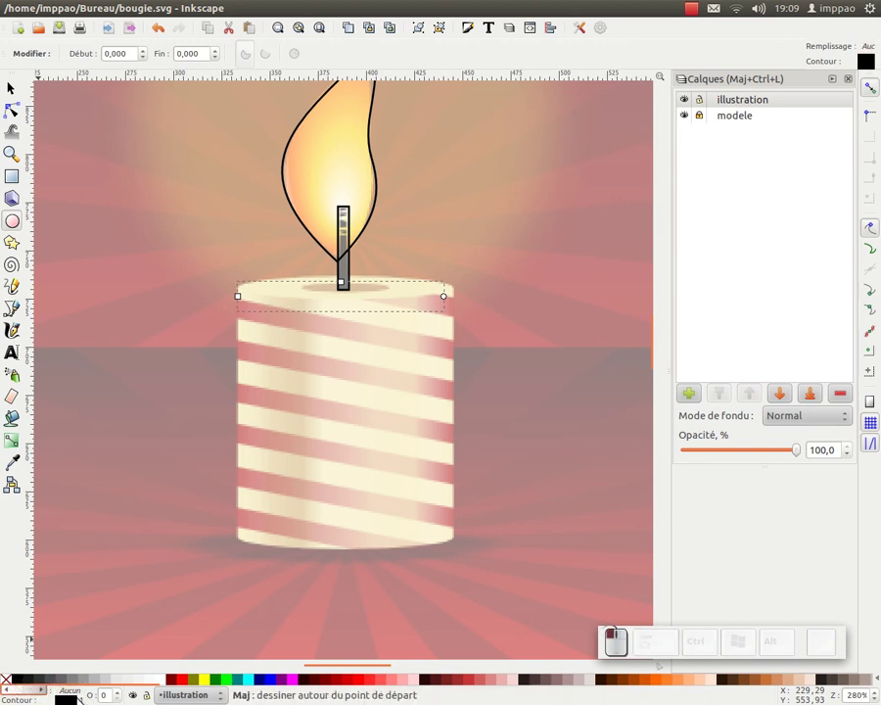
scroll(103, 695, up, 2)
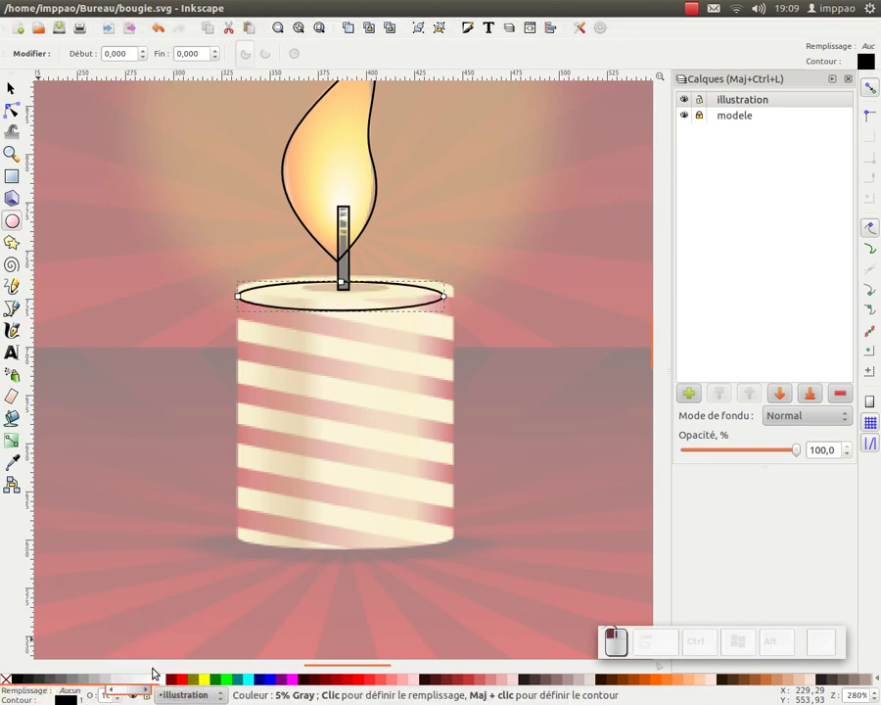
Set the Ellipse tool to create new objects with its own style, captured from the selected unfilled, black-outlined ellipse
double_click(12, 221)
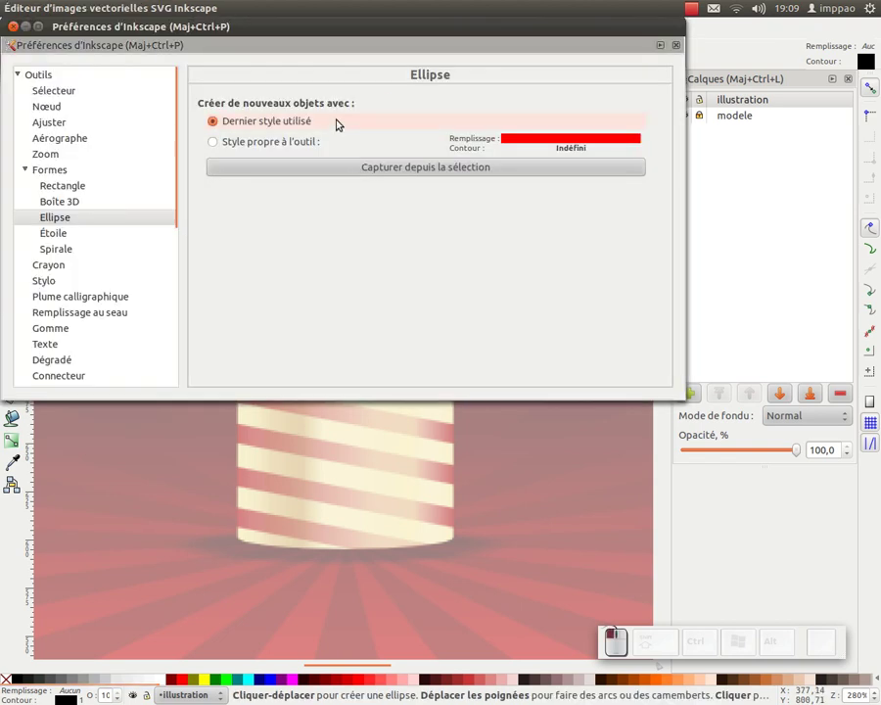
drag(256, 48, 429, 205)
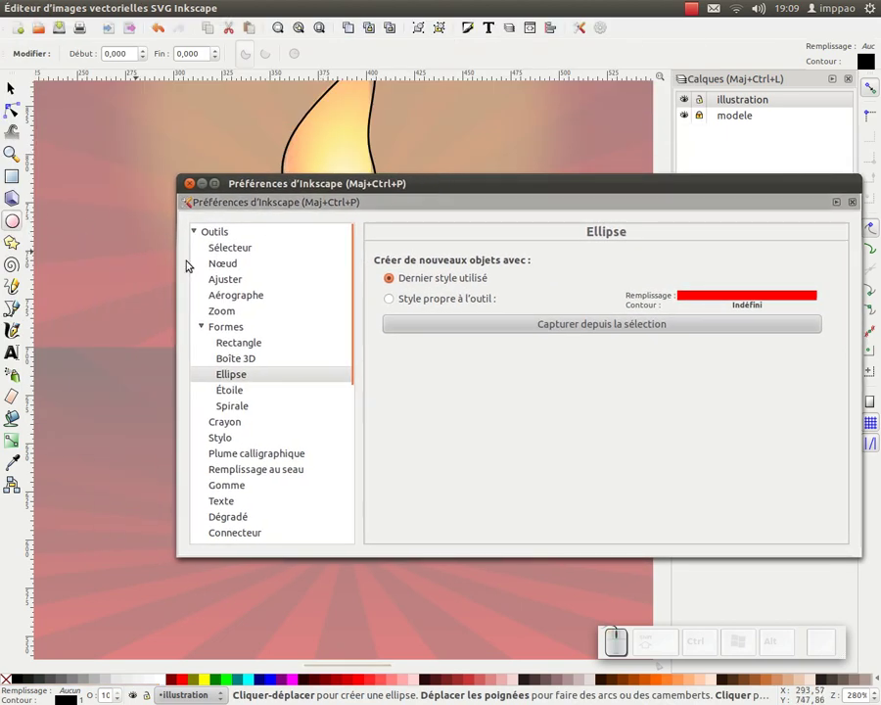
click(415, 302)
click(406, 281)
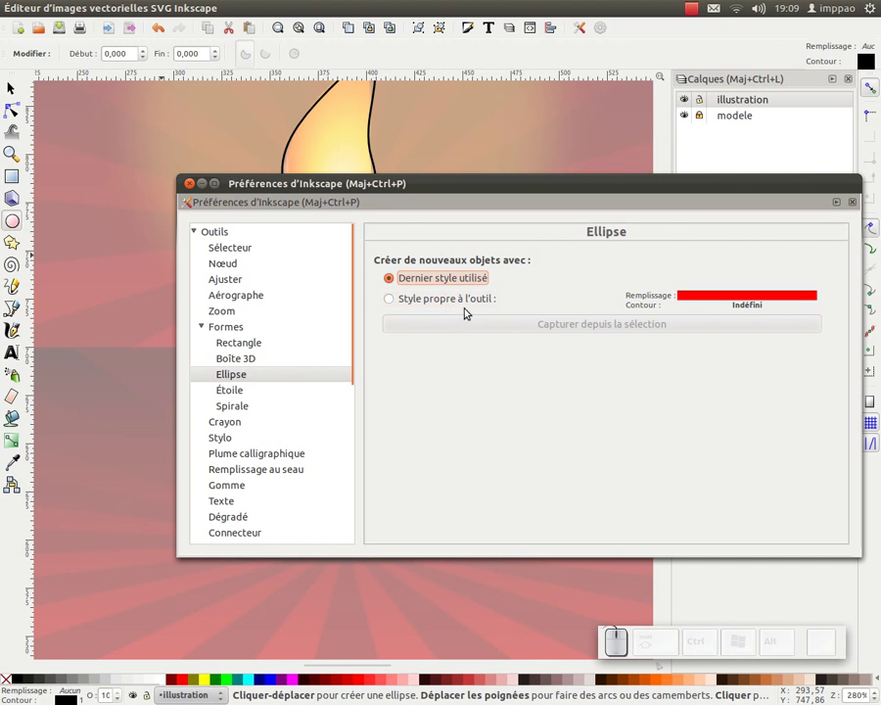
click(427, 300)
click(567, 329)
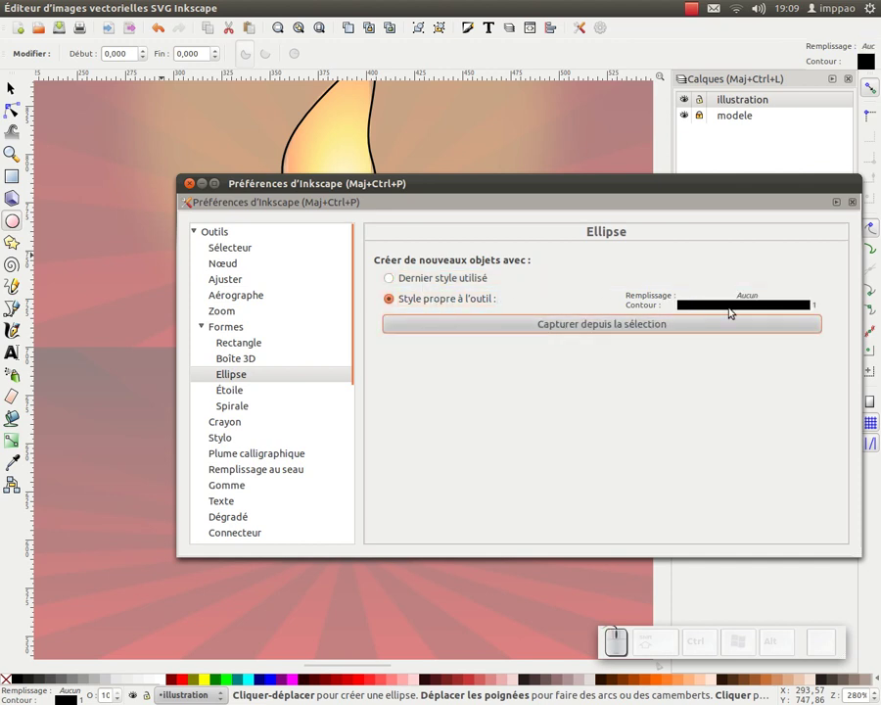
click(189, 184)
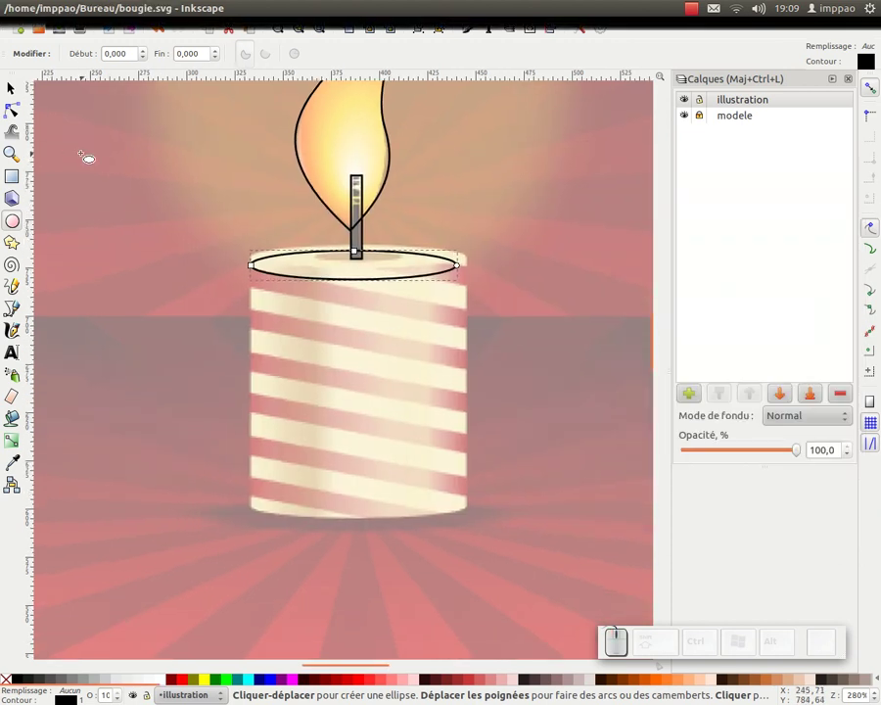
Fit the ellipse to the candle's top rim at about 116 × 16 px and place a duplicate straight below at the base
key(s)
drag(319, 268, 323, 277)
drag(470, 267, 431, 282)
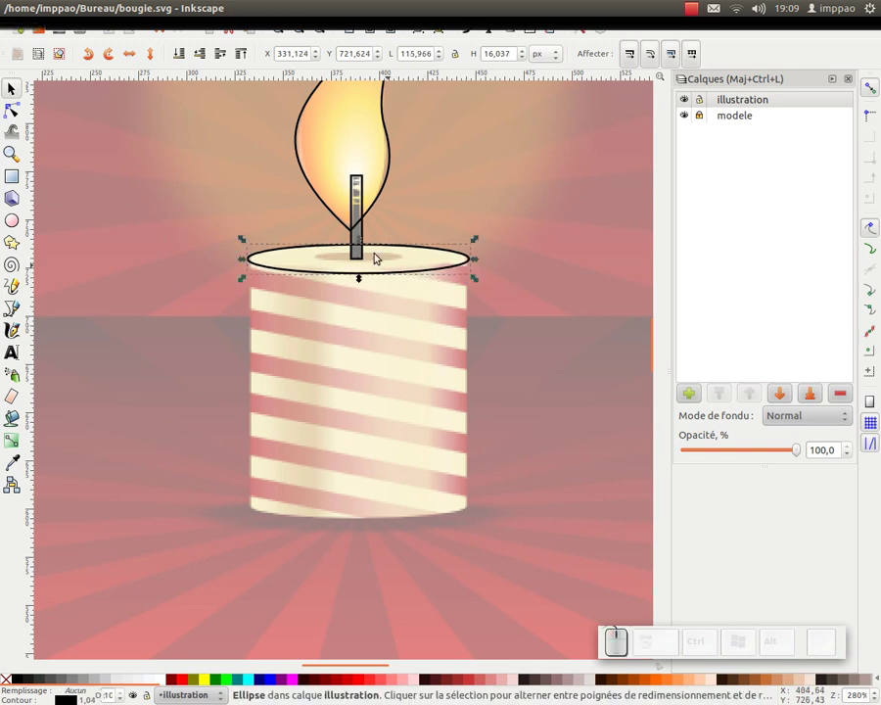
key(ctrl+d)
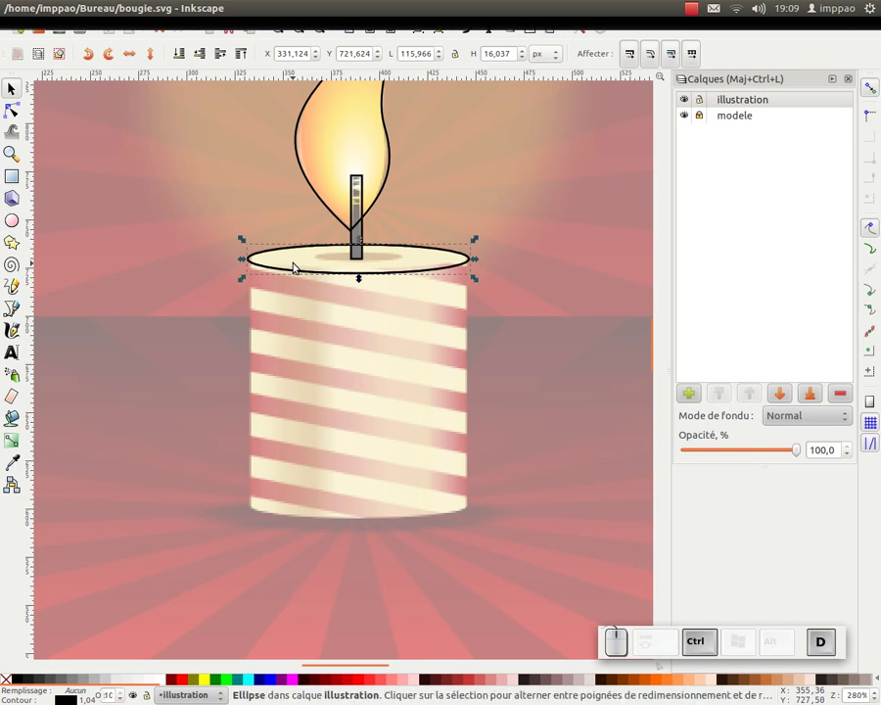
drag(421, 287, 412, 529)
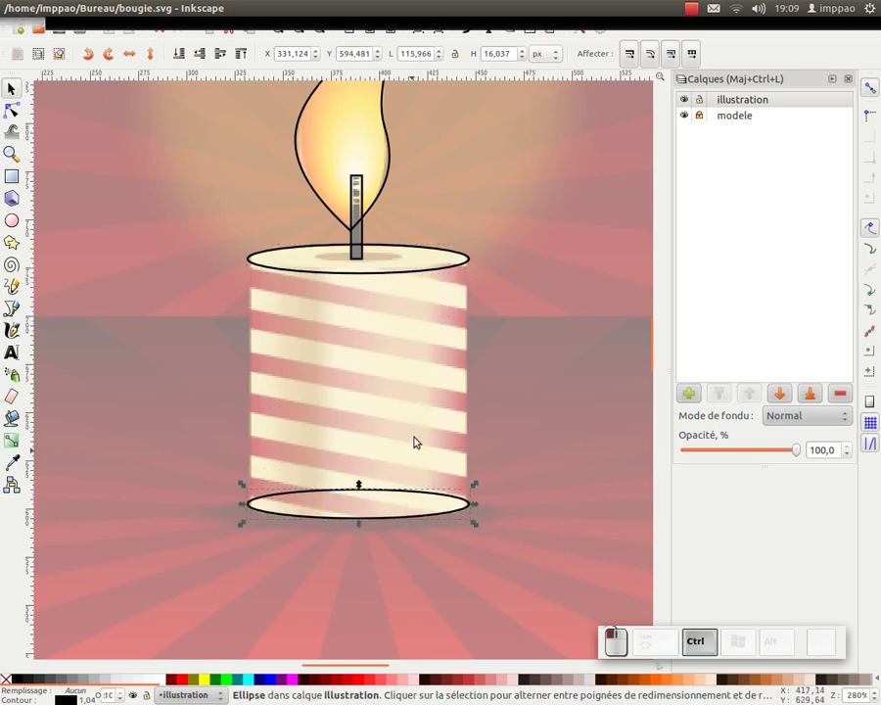
Duplicate the candle-top ellipse, keeping the copy exactly over the original by undoing the trial move
click(427, 281)
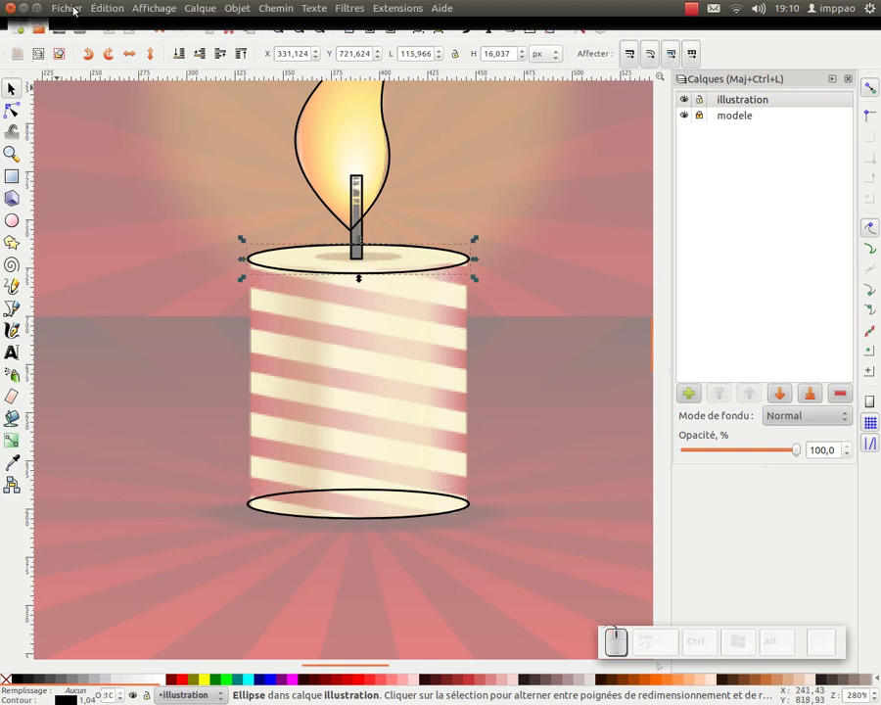
click(73, 9)
mouse_move(98, 9)
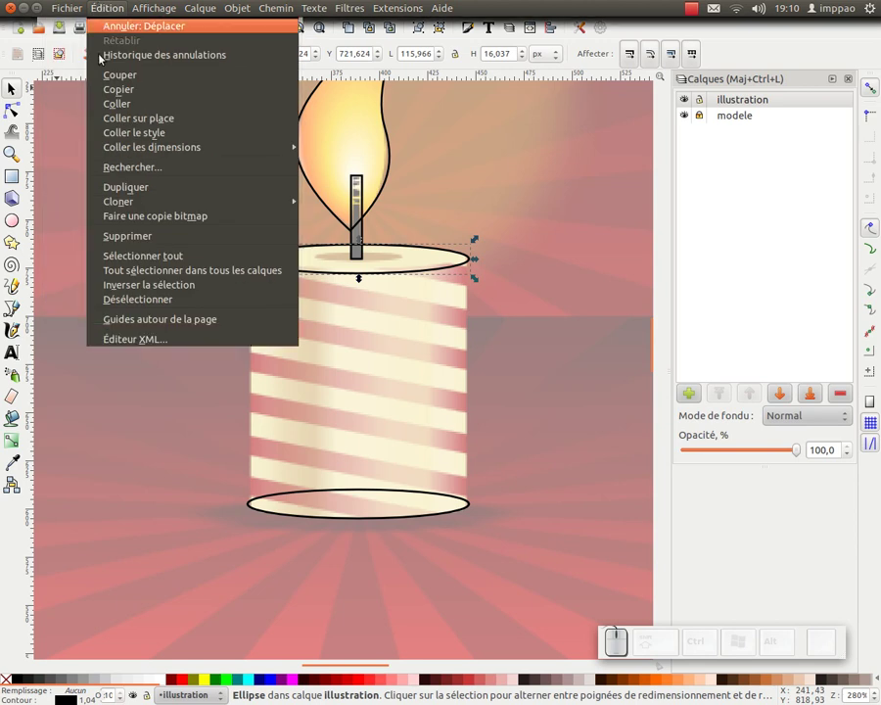
click(336, 44)
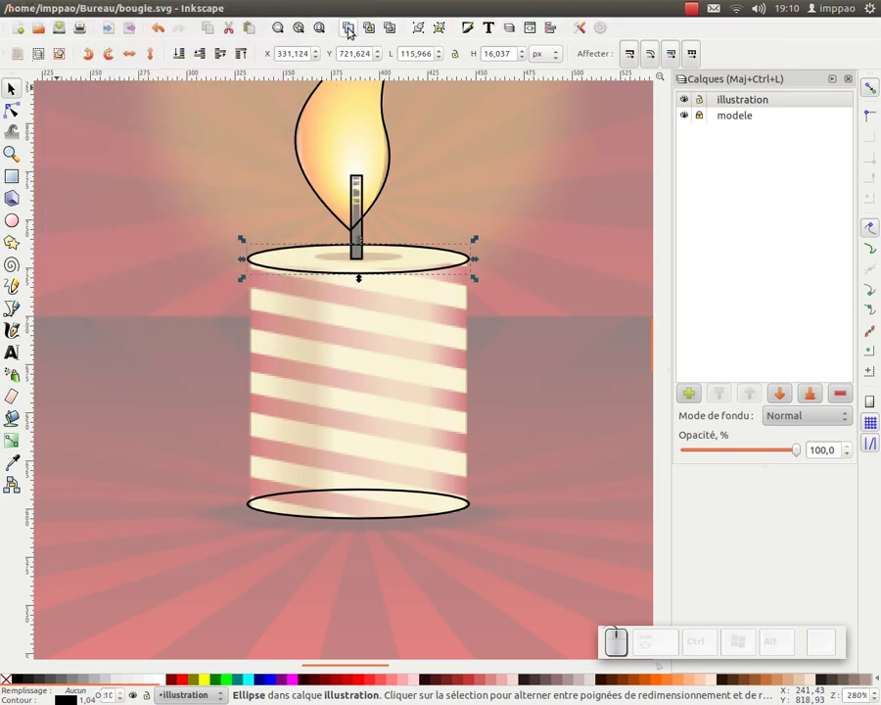
click(349, 29)
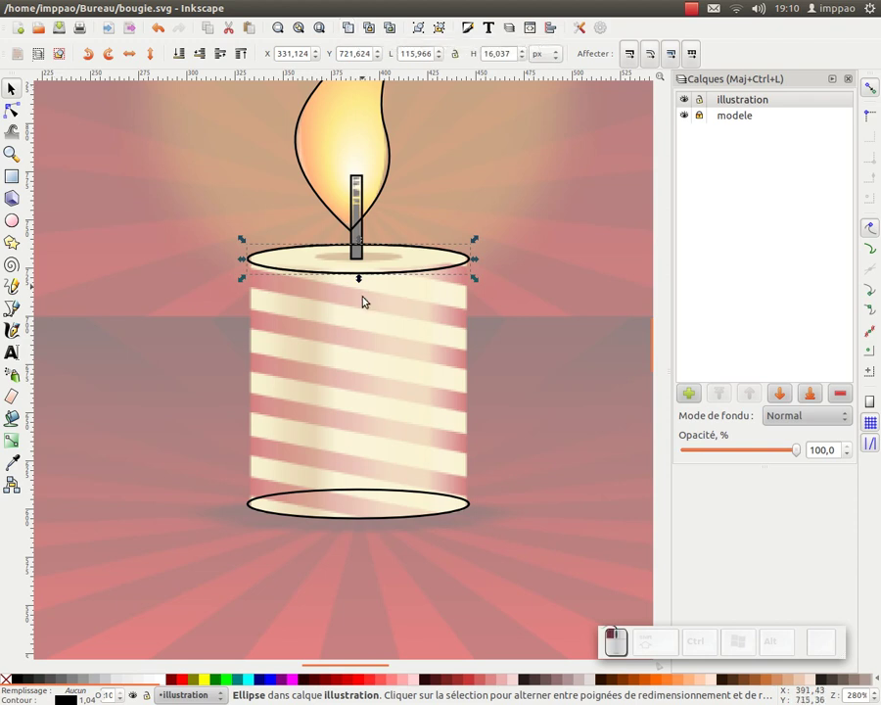
drag(396, 252, 445, 239)
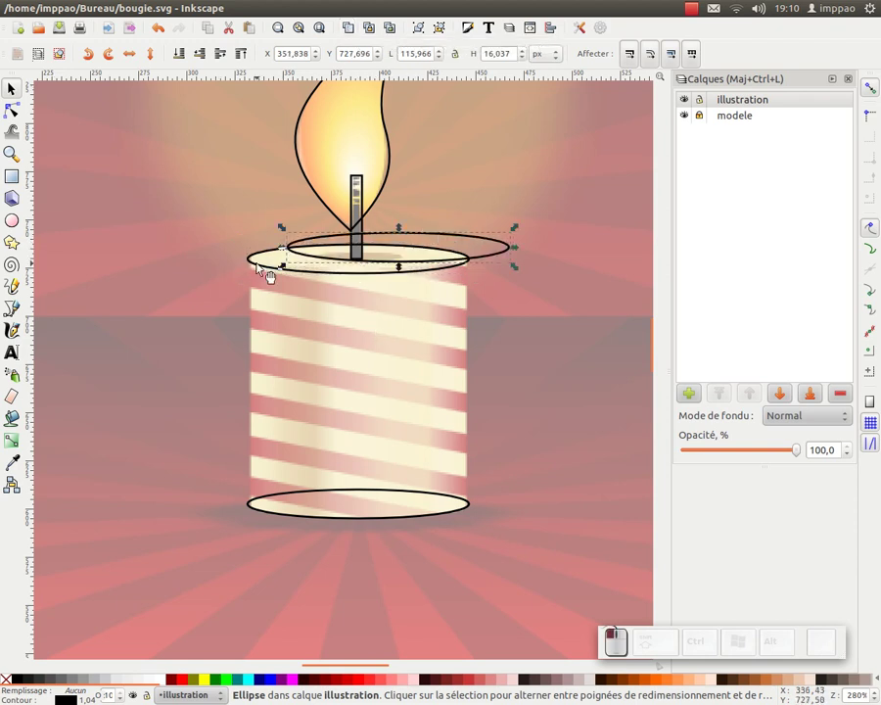
key(ctrl+z)
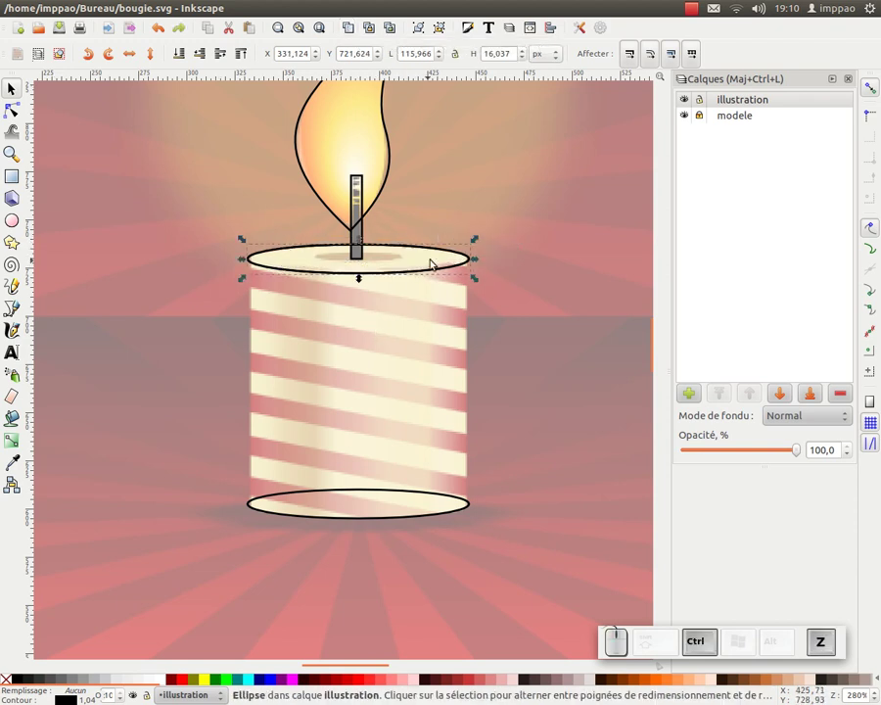
Combine the top ellipse copy and the base ellipse into a single path with Union
shift+click(378, 493)
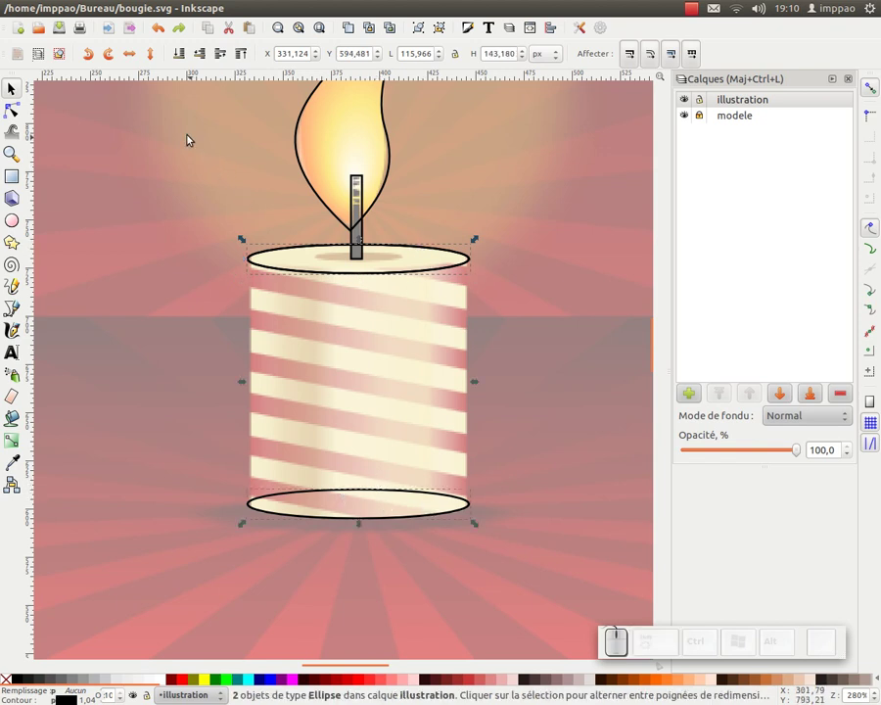
mouse_move(182, 8)
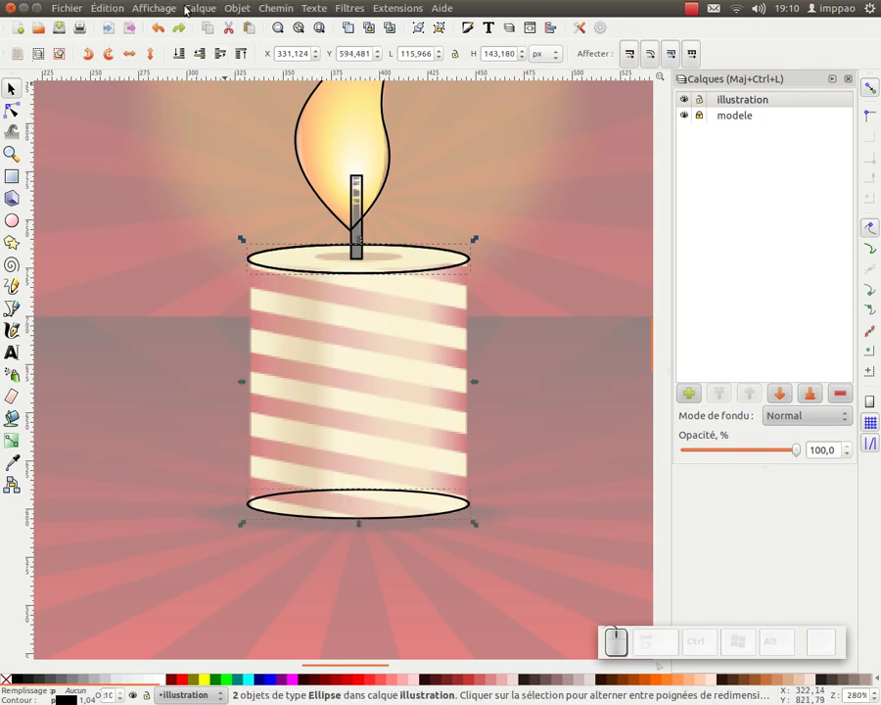
click(238, 10)
mouse_move(277, 9)
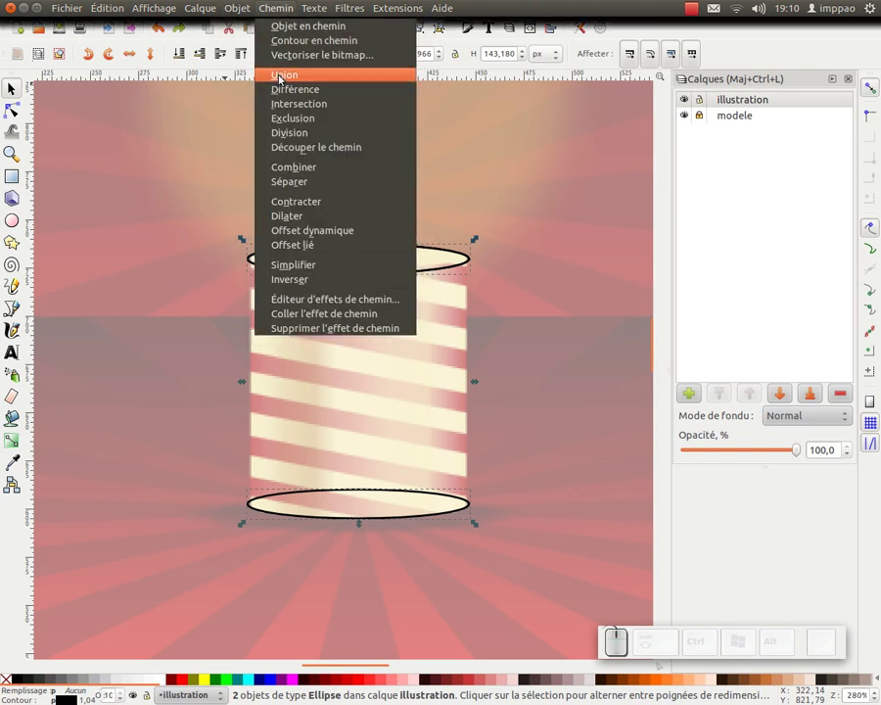
click(280, 76)
Delete the two inner facing nodes of the combined path: the top ellipse's lowest node and the base ellipse's highest node
click(12, 111)
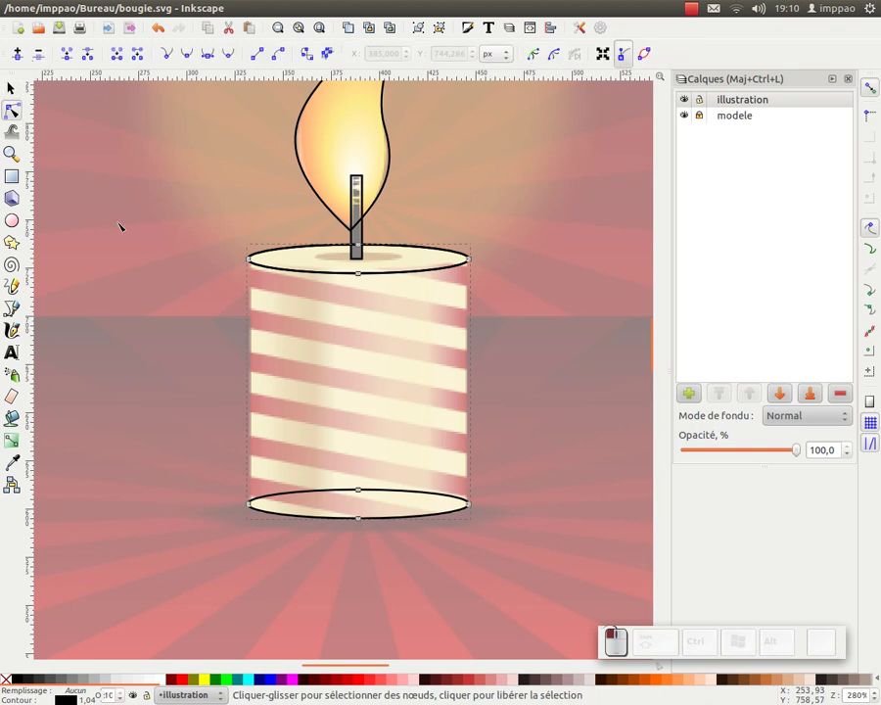
drag(341, 265, 396, 501)
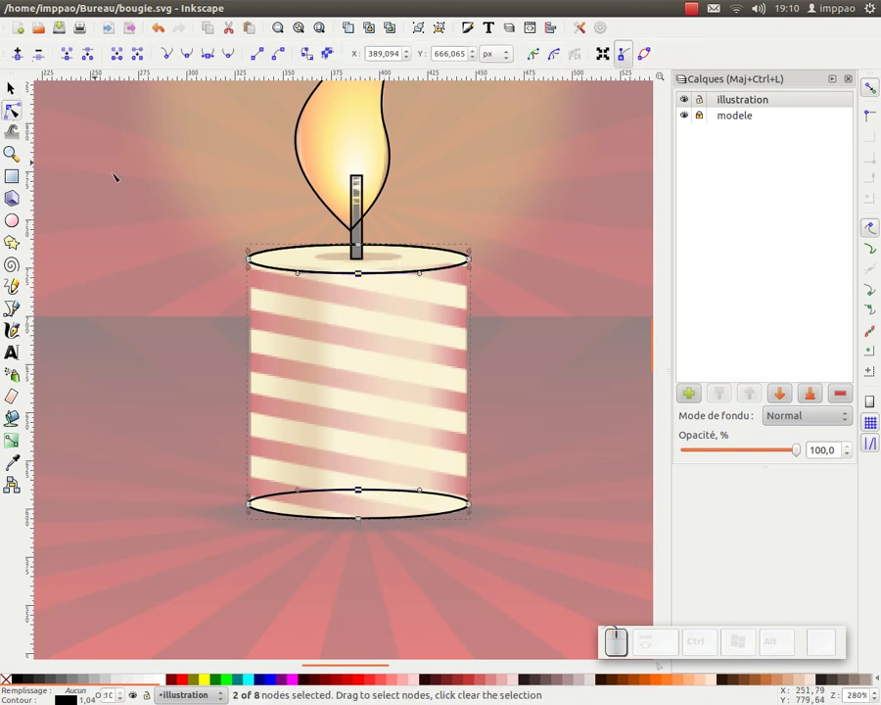
drag(323, 264, 399, 493)
key(Escape)
Remove the inner curve segments between the combined path's four side nodes, and undo the attempt to join all four at once
drag(218, 249, 266, 527)
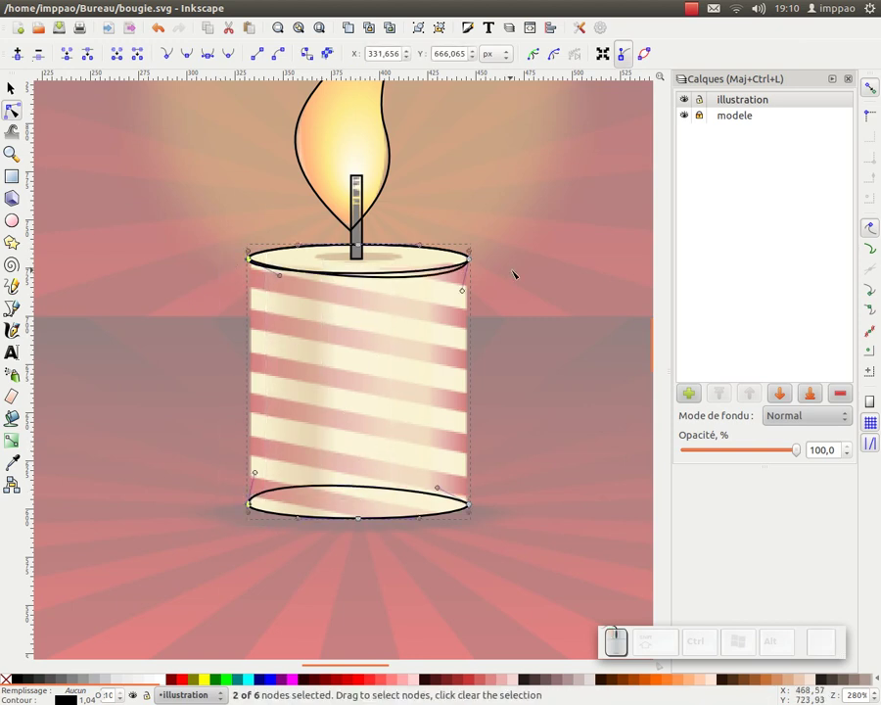
drag(503, 236, 445, 555)
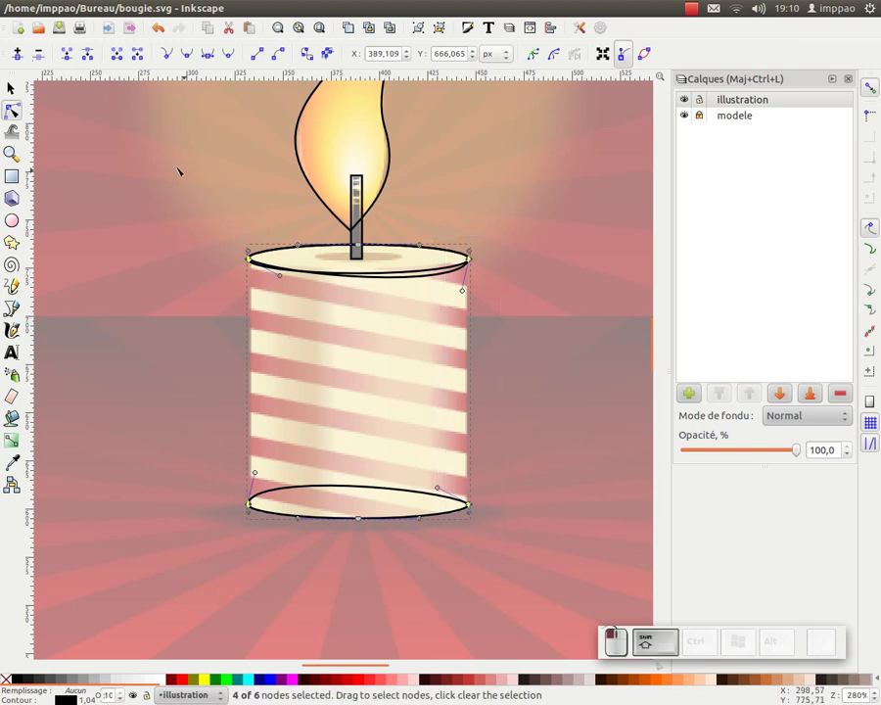
click(90, 49)
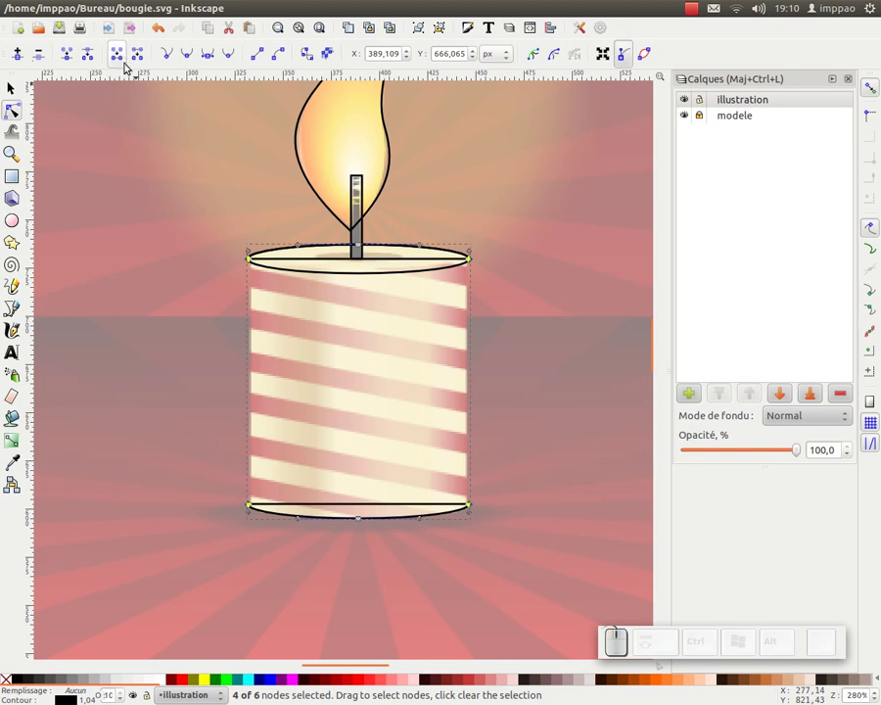
key(ctrl+z)
Join the left pair and the right pair of side nodes with straight vertical segments to close the candle body outline
drag(199, 211, 270, 590)
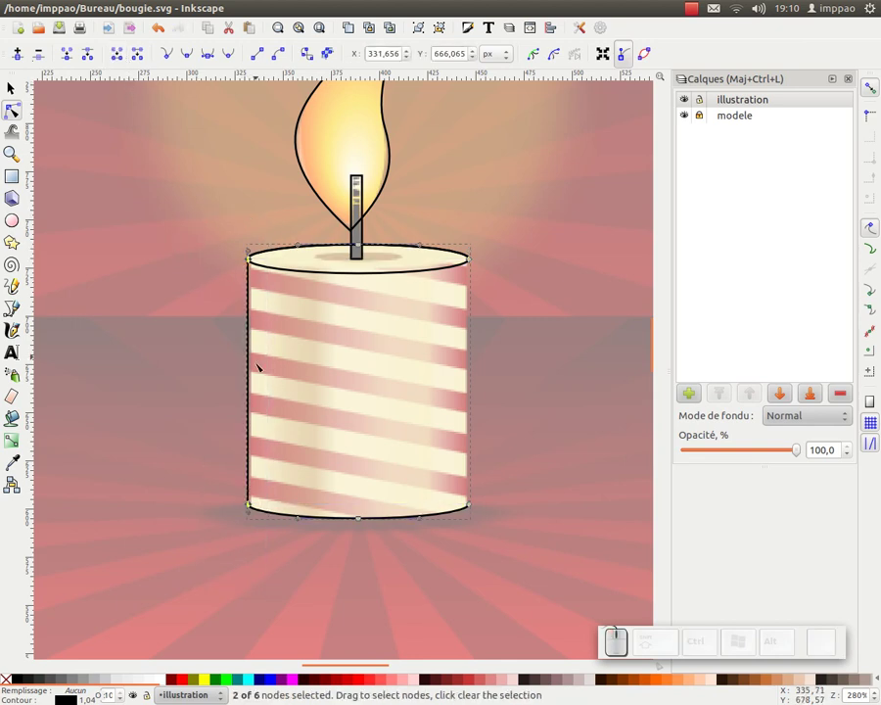
drag(503, 223, 465, 573)
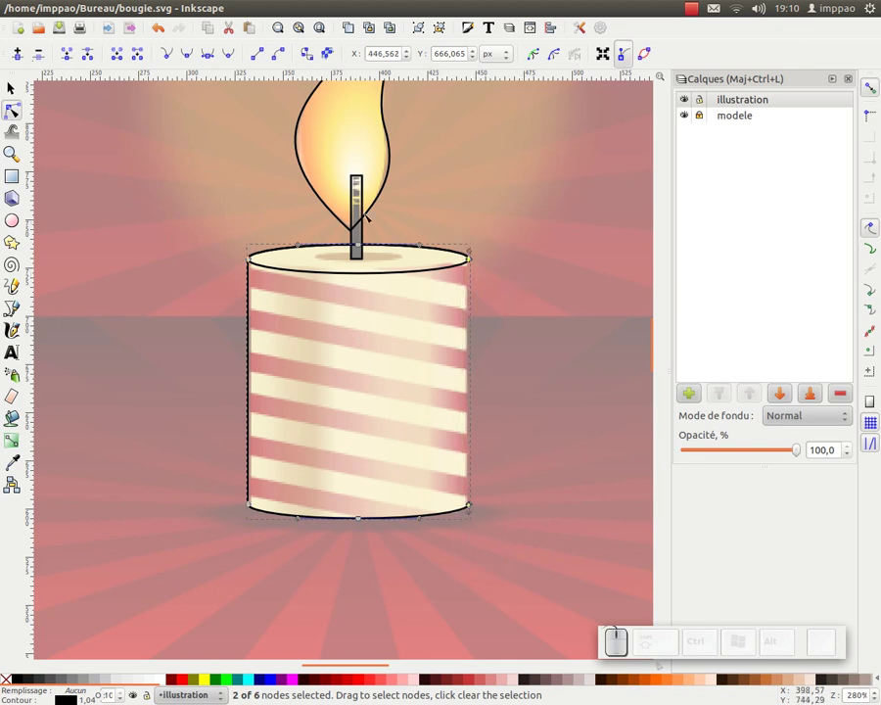
click(122, 55)
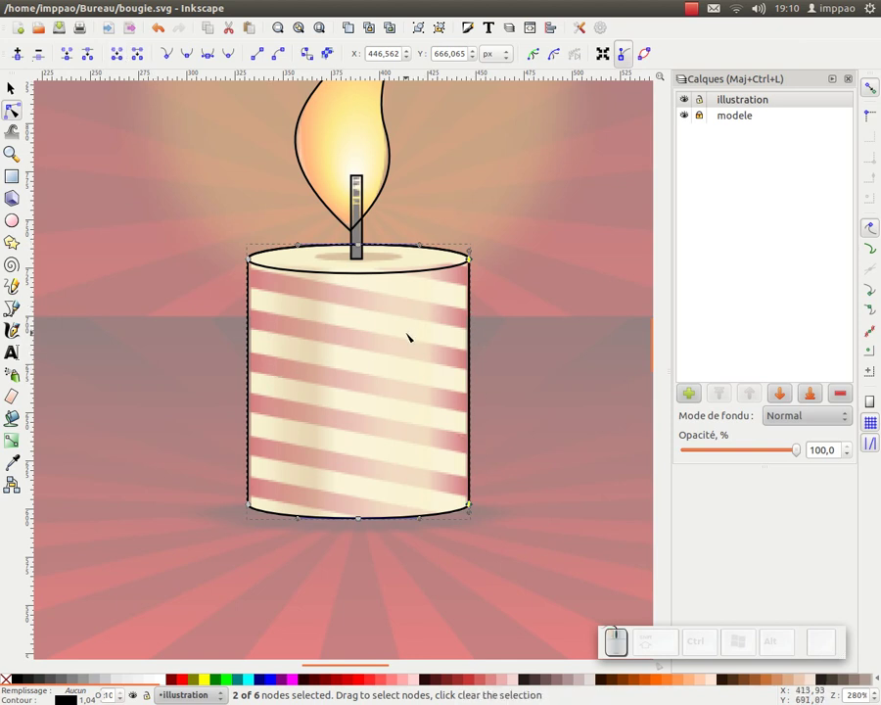
click(373, 277)
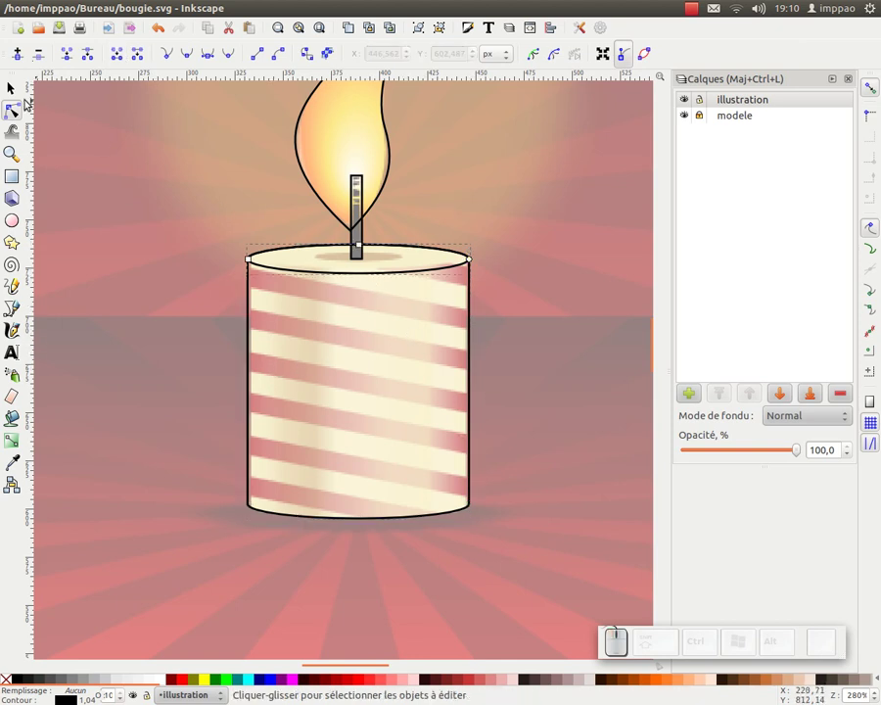
Duplicate the candle's top ellipse, shrink the copy to about 43.7 × 6 px and align it over the darker spot around the wick
key(s)
key(ctrl+d)
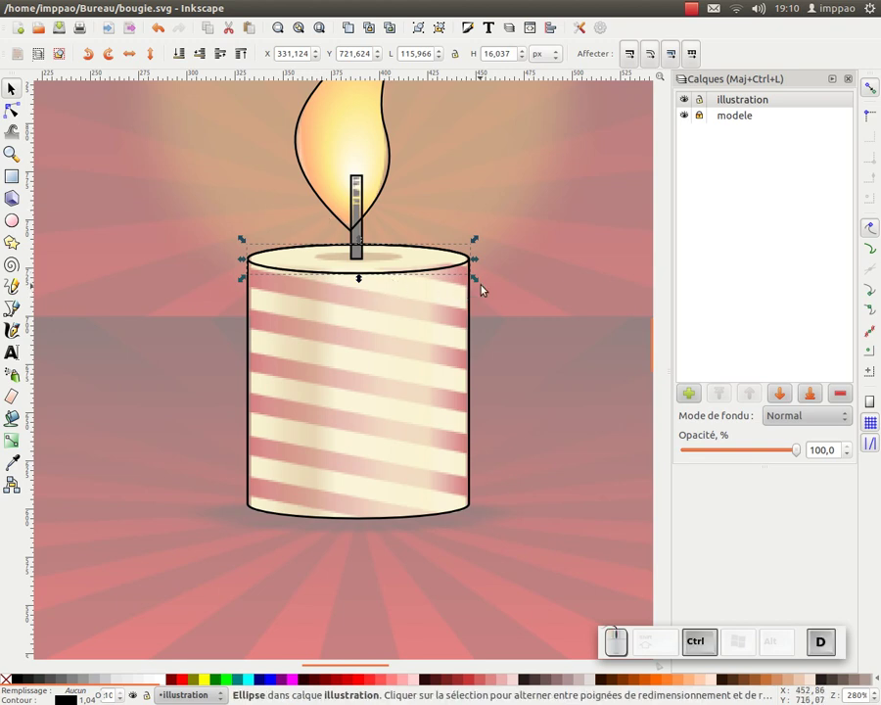
drag(472, 283, 444, 273)
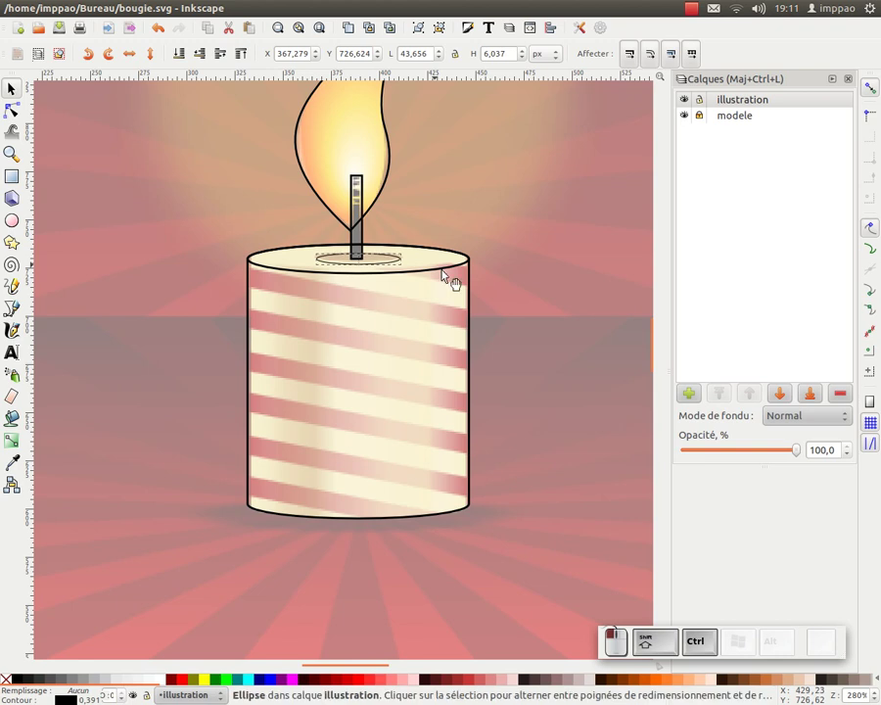
drag(379, 264, 381, 278)
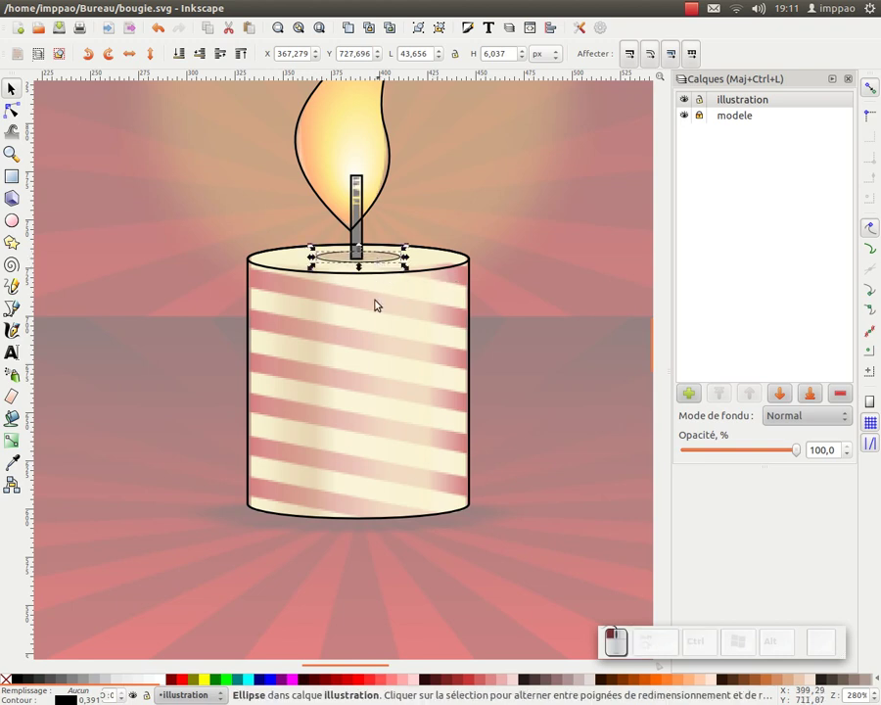
Set the opacity of the modele layer to 100%
key(KP_Subtract)
key(KP_Subtract)
key(KP_Subtract)
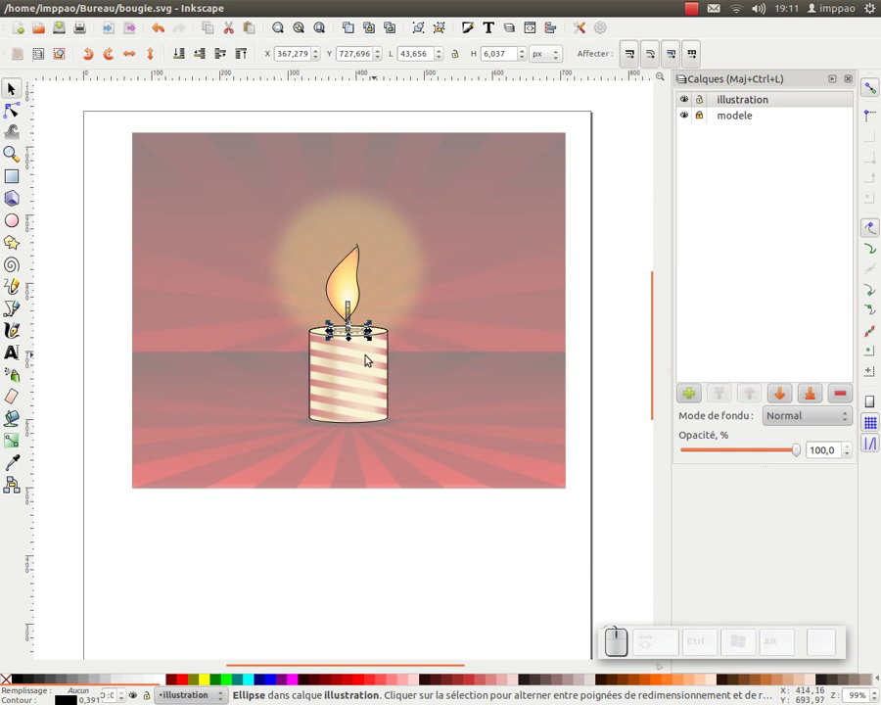
click(744, 119)
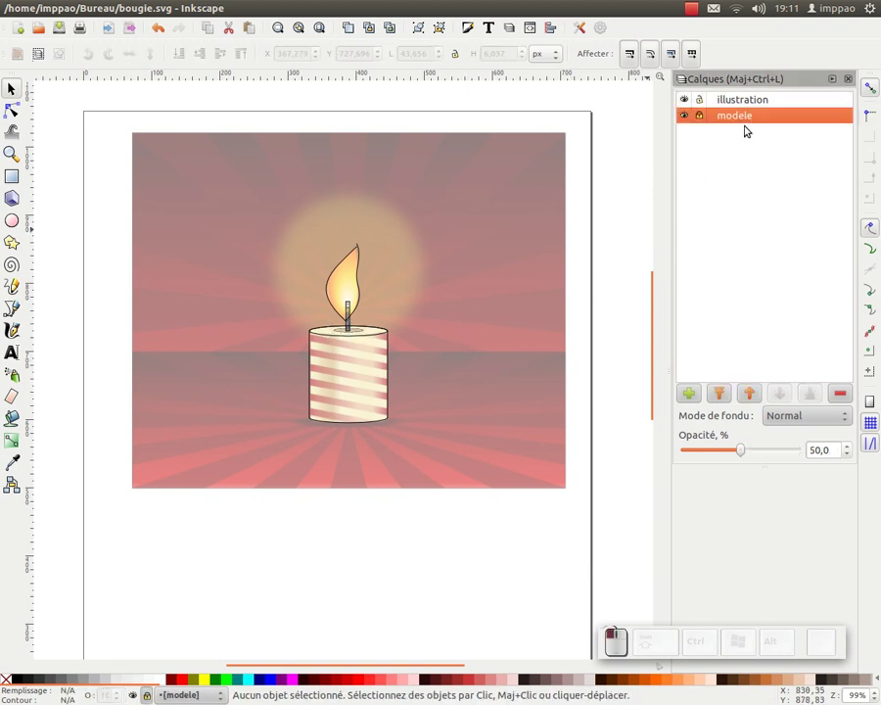
drag(741, 456, 828, 448)
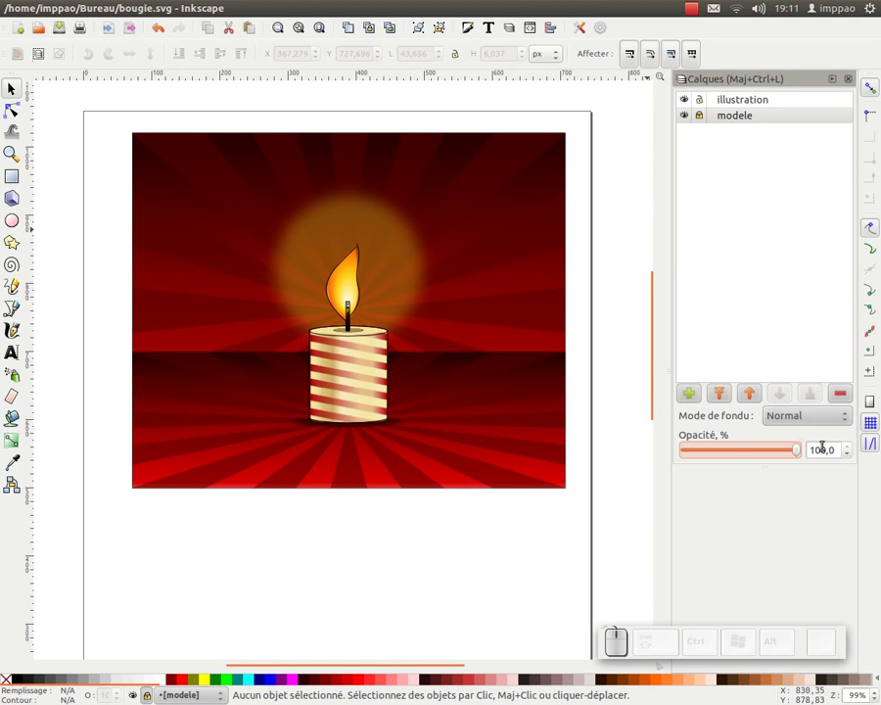
Move the traced flame outline off the original flame, placing it just to its right
scroll(377, 348, up, 2)
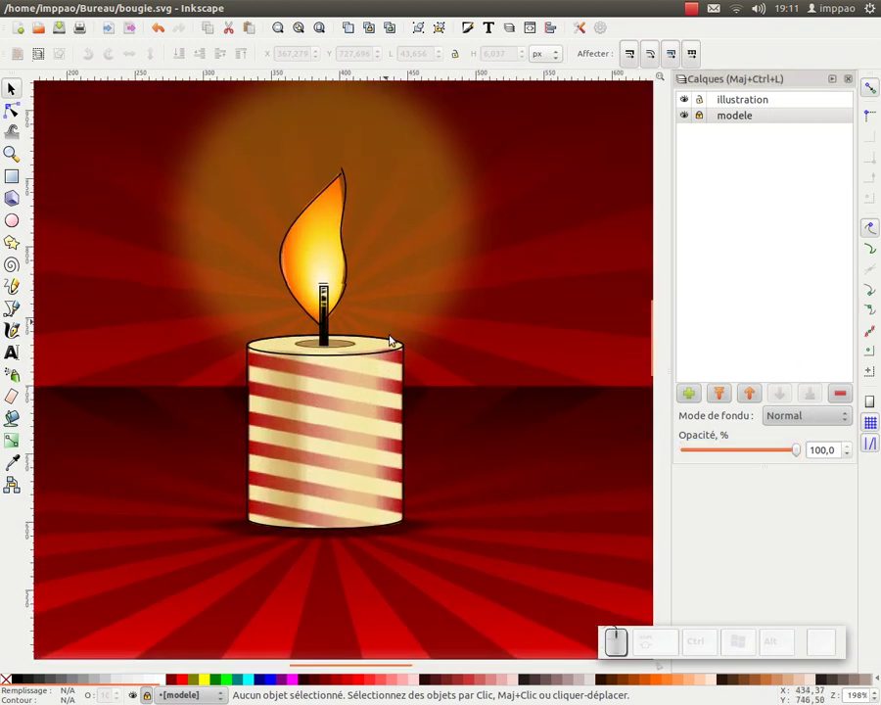
click(368, 309)
drag(368, 309, 448, 311)
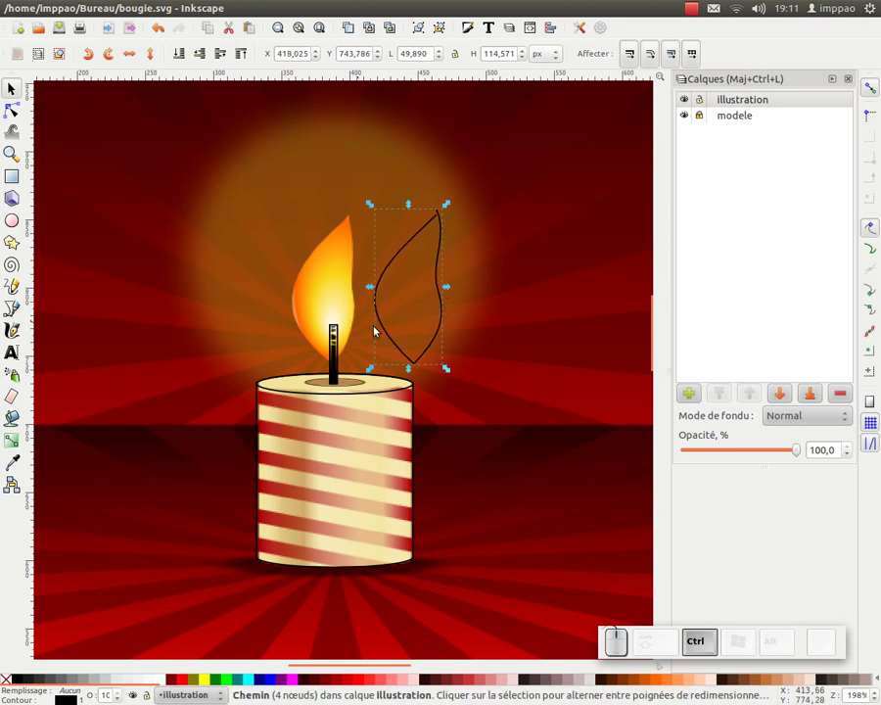
Join the two separate end nodes at the flame outline's upper tip into one node, closing the path
scroll(431, 274, up, 1)
click(12, 111)
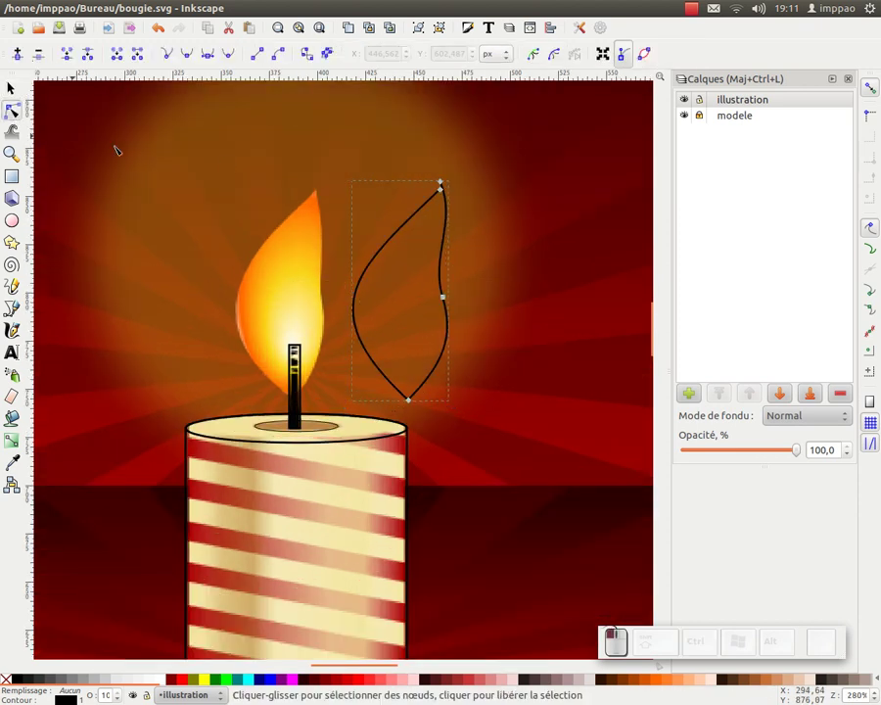
click(440, 185)
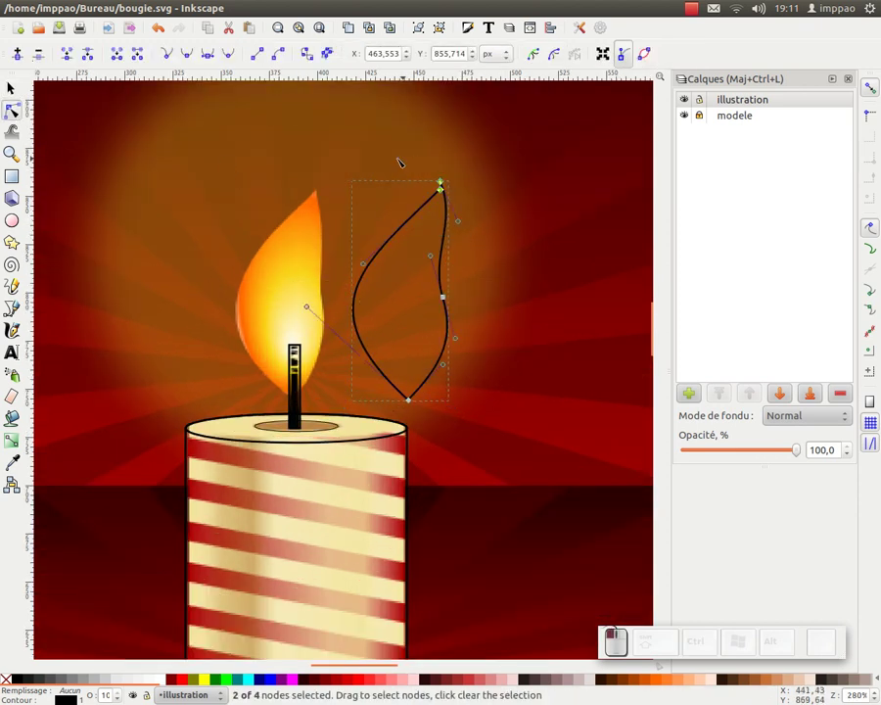
click(435, 190)
drag(402, 164, 481, 226)
click(66, 56)
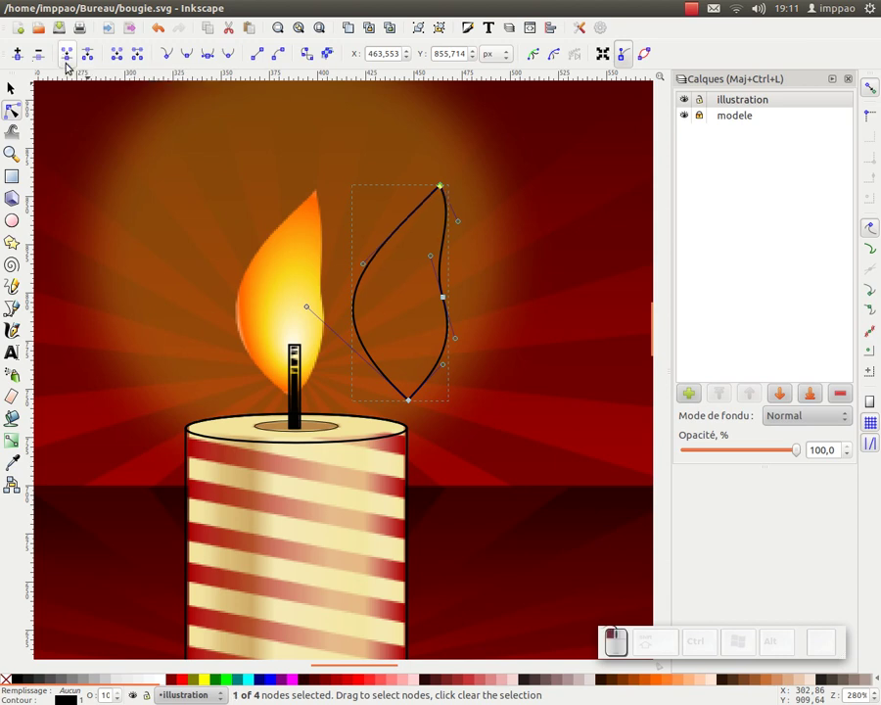
Fill the flame outline with orange sampled from the original flame's left edge and turn the fill into a radial gradient centred in its lower half
click(13, 464)
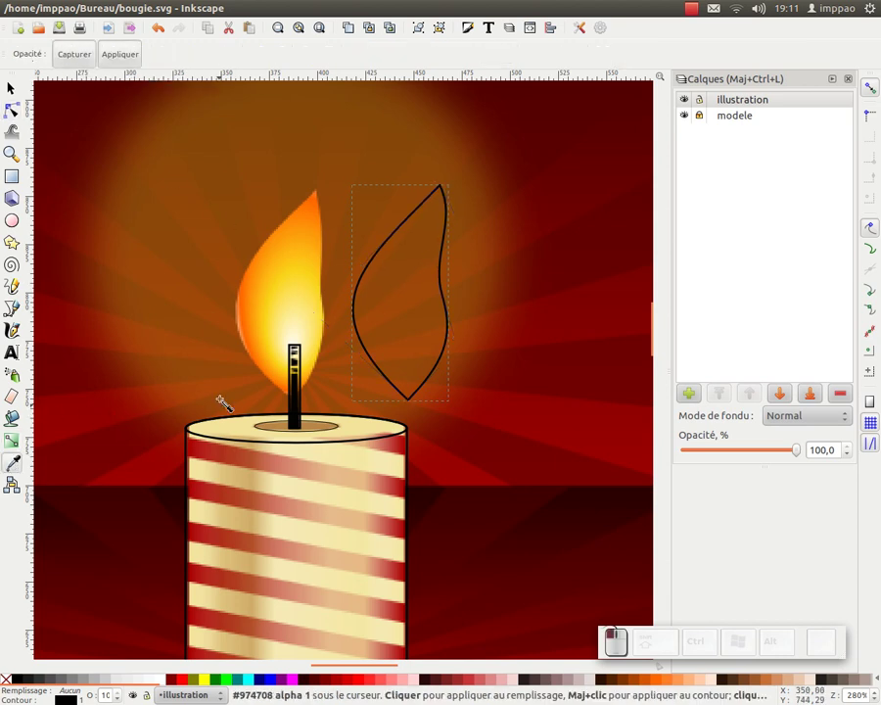
click(241, 321)
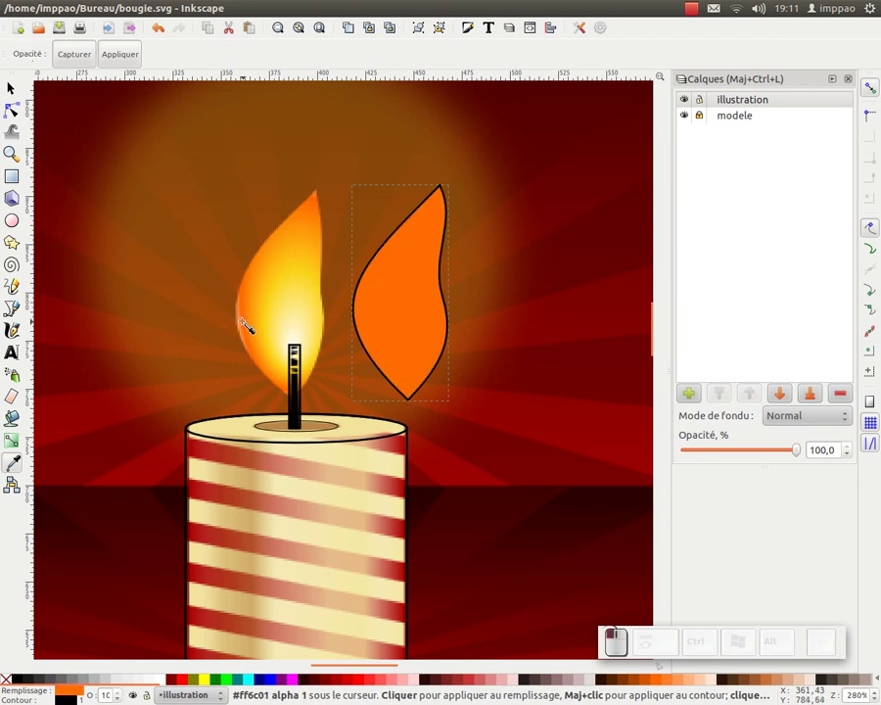
click(12, 441)
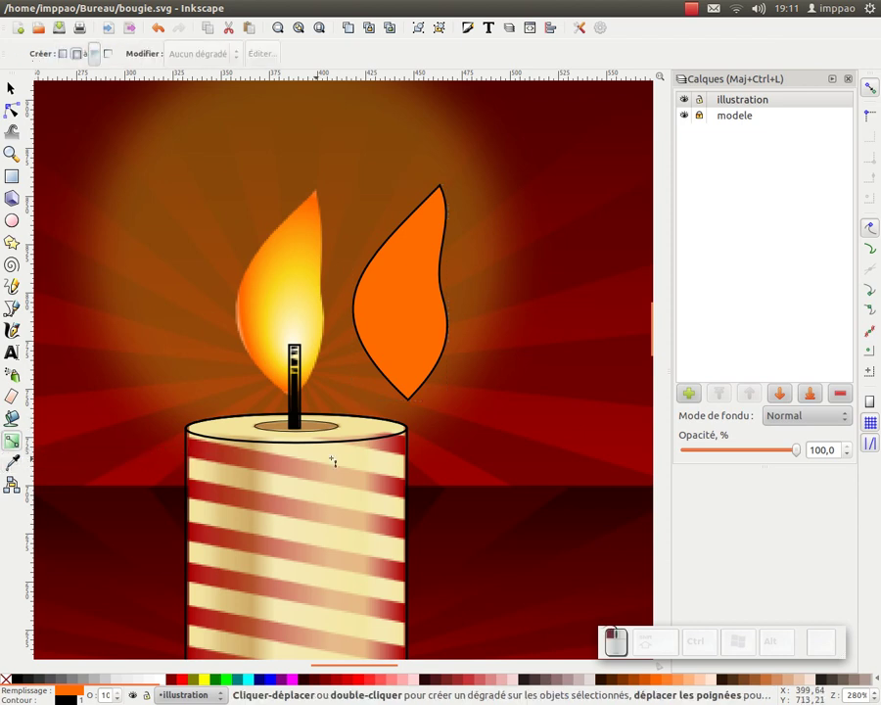
drag(396, 327, 448, 312)
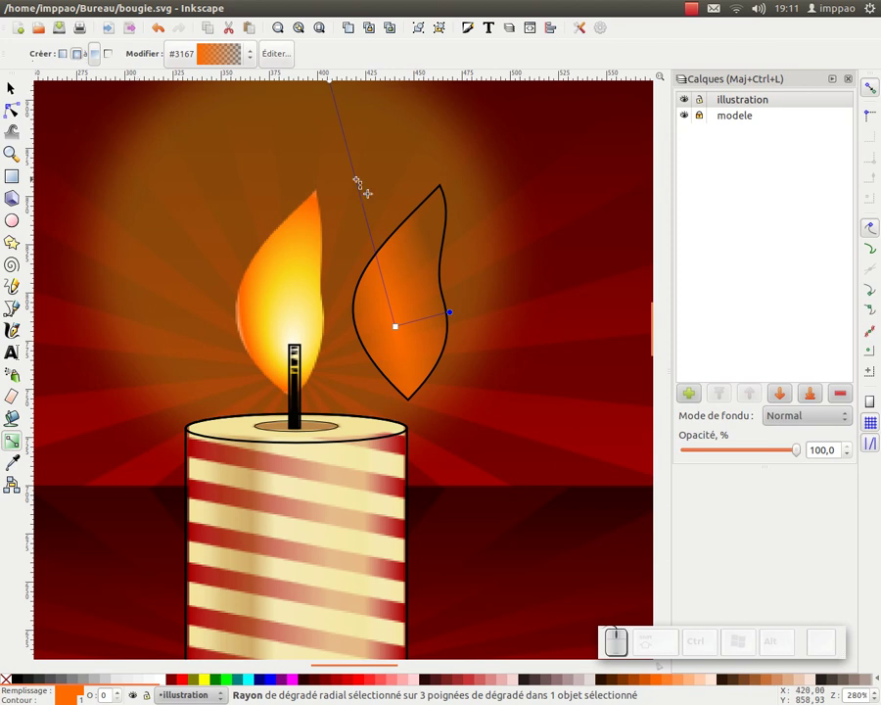
drag(335, 90, 401, 265)
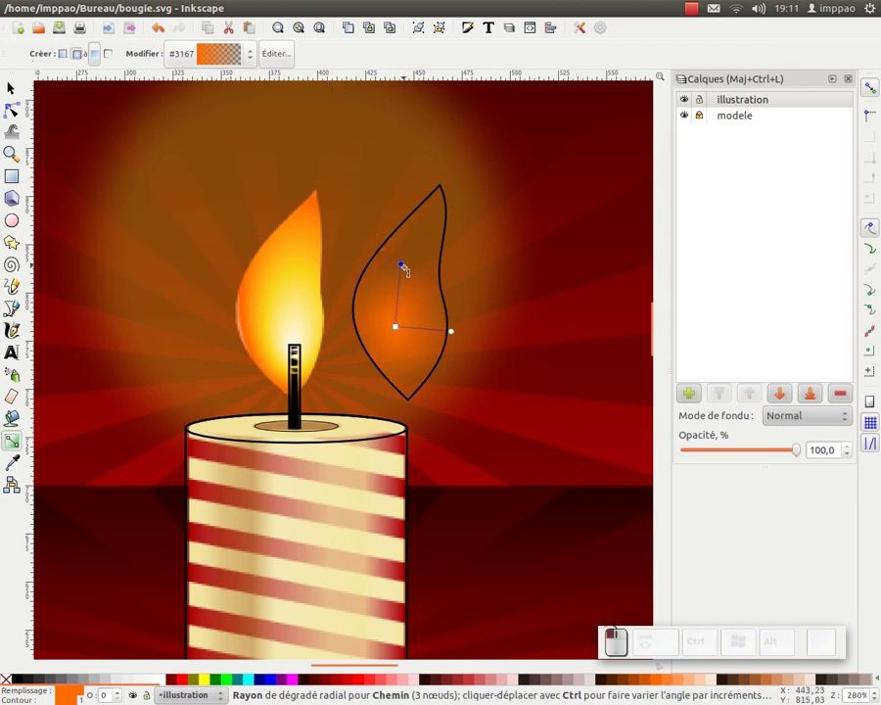
Colour the radial gradient's centre stop with the pale cream #fef9dc sampled just above the wick in the original flame
click(397, 328)
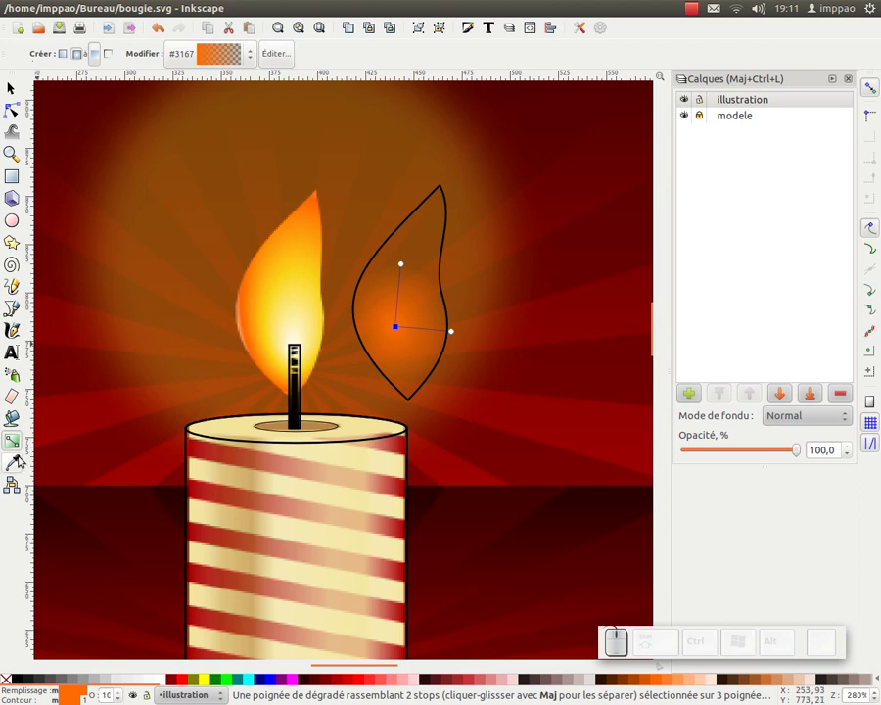
click(14, 460)
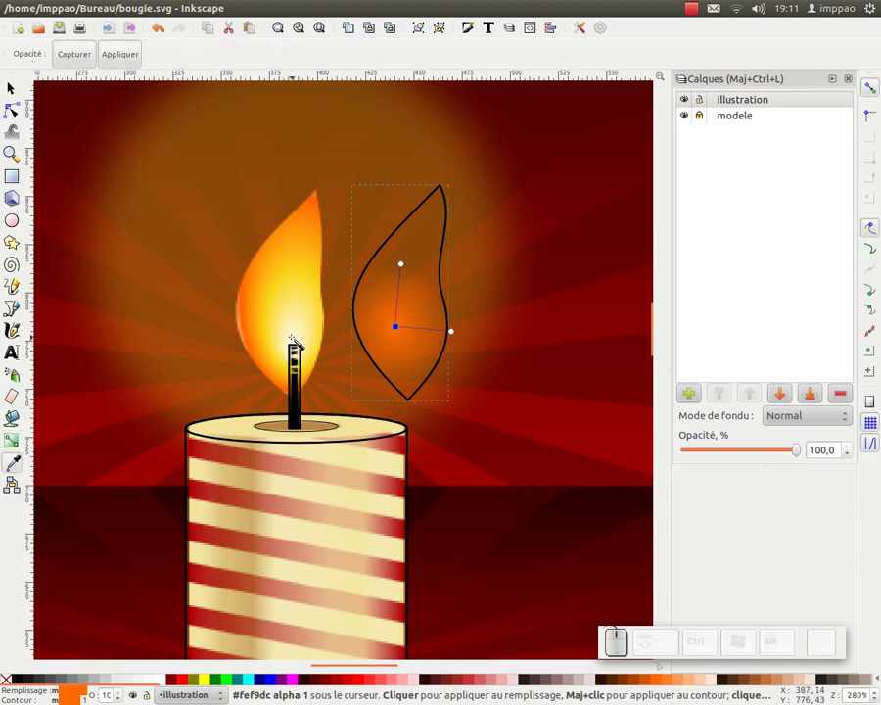
click(293, 342)
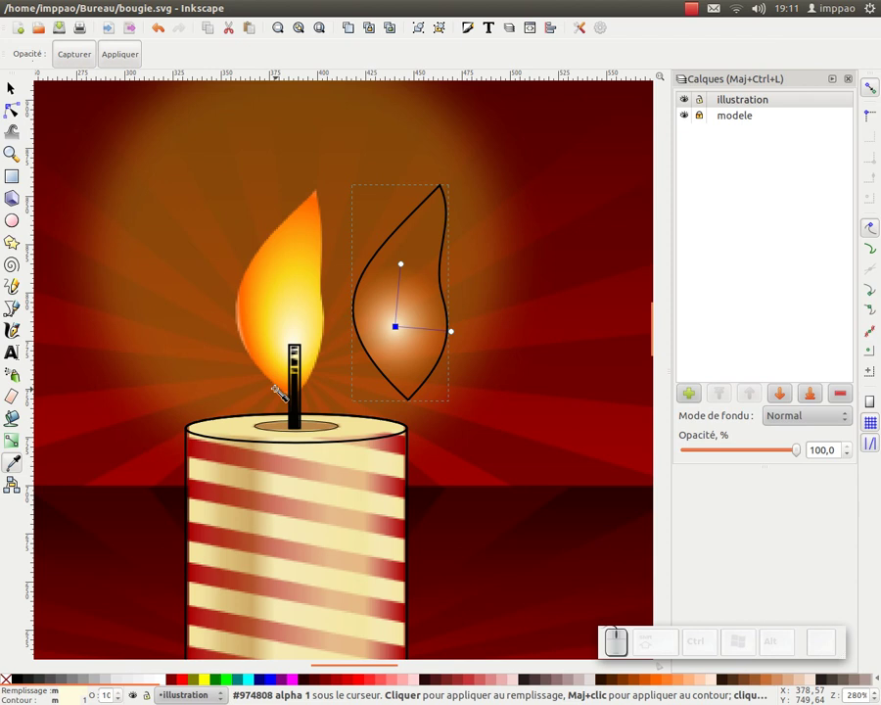
Add an intermediate stop near the gradient's centre and colour it with yellow sampled from the middle of the original flame
key(g)
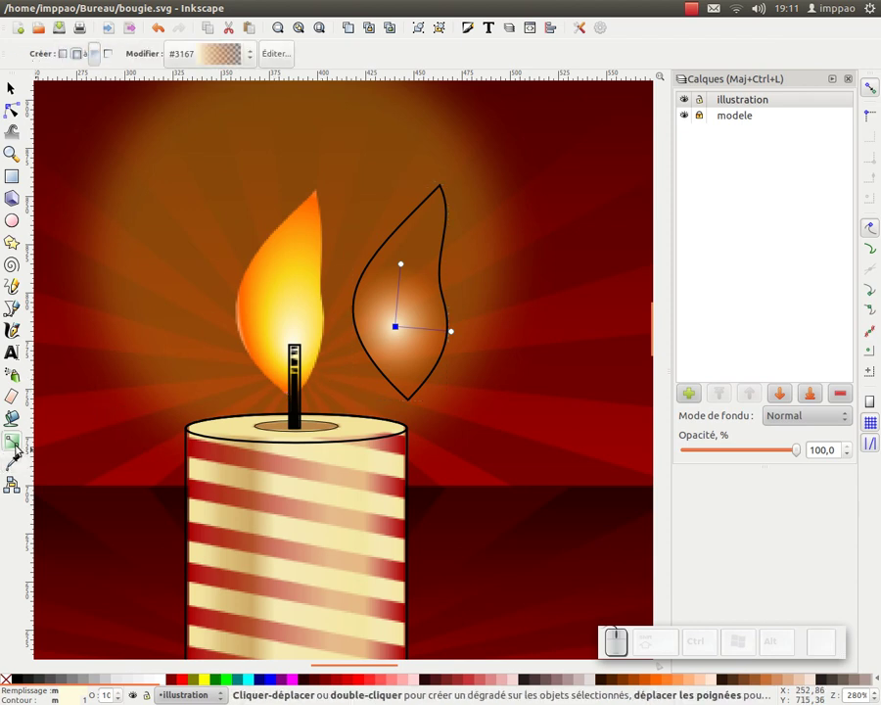
click(398, 312)
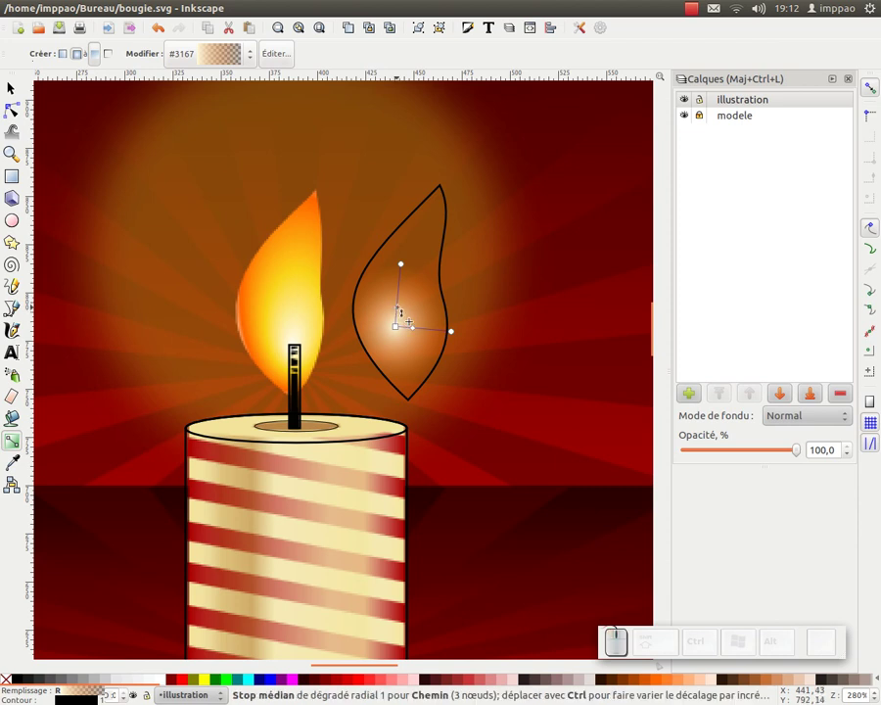
click(398, 310)
key(F7)
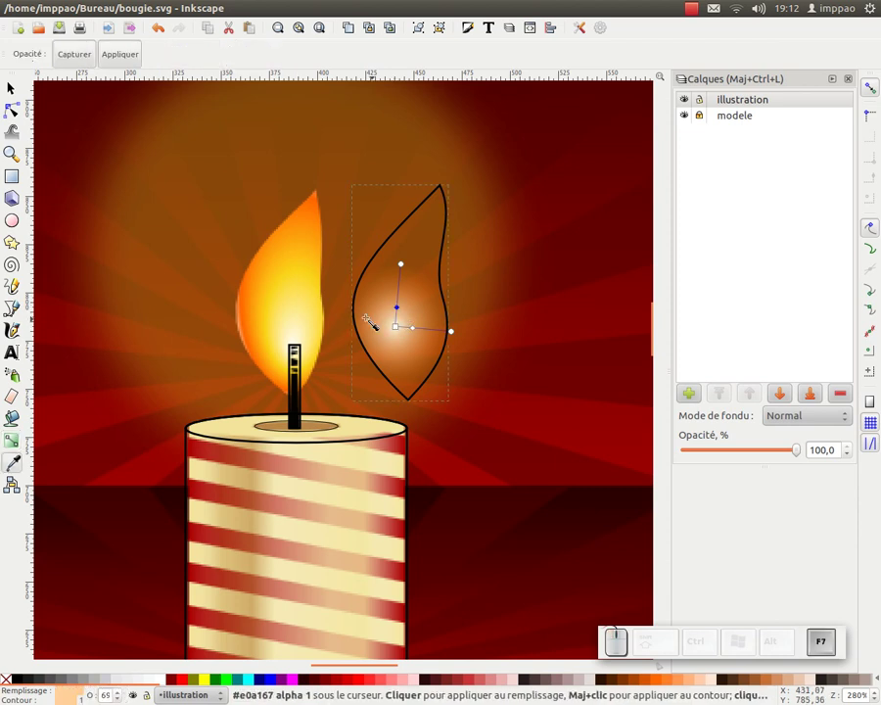
click(303, 284)
Add a second intermediate stop coloured with orange #fe9009 sampled near the original flame's tip, and colour the outer stop from its left edge
key(g)
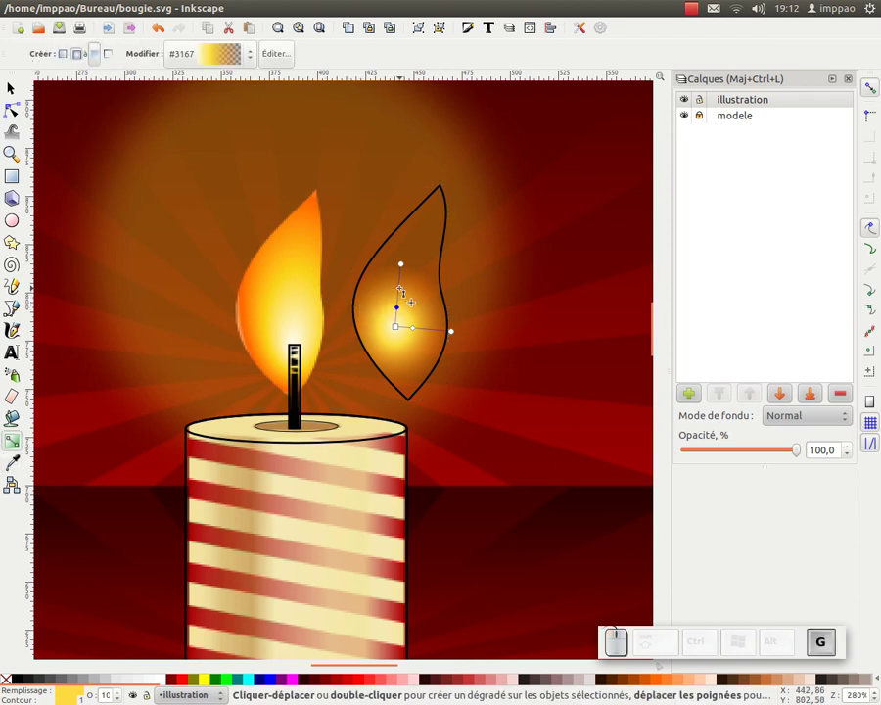
double_click(399, 289)
click(399, 291)
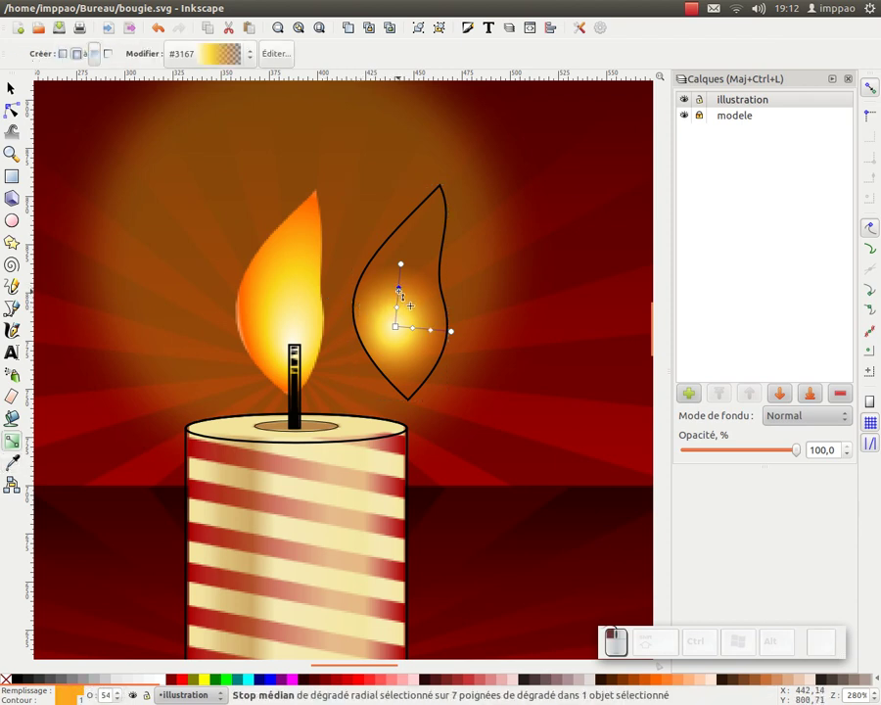
key(F7)
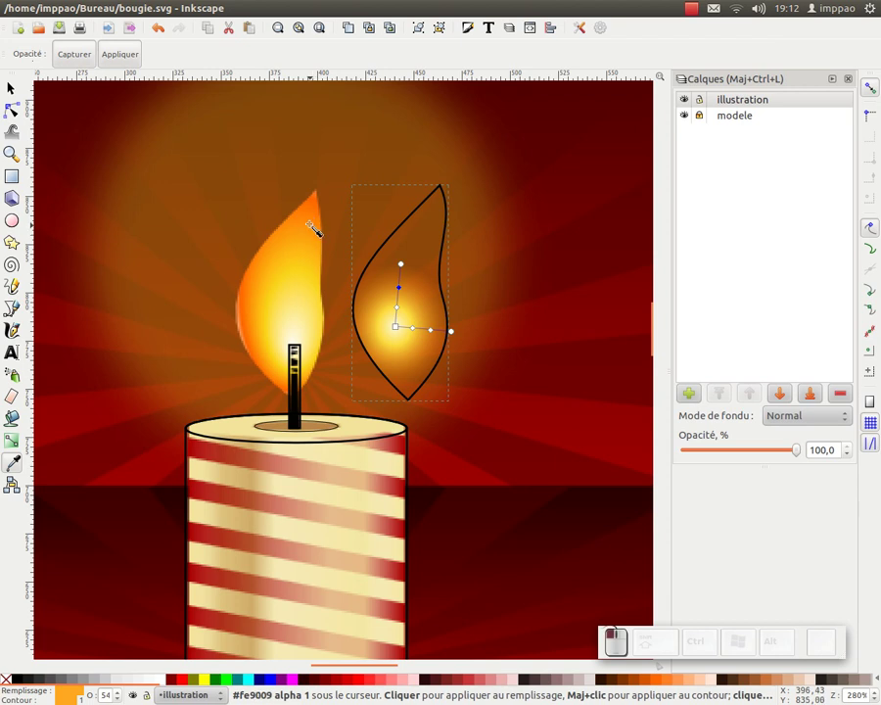
click(310, 225)
click(400, 264)
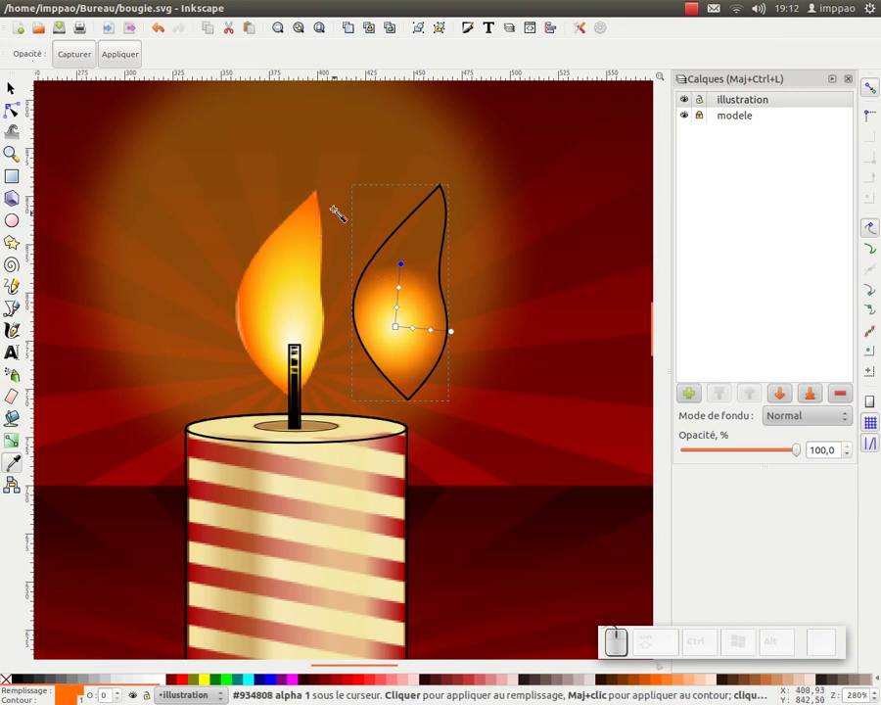
click(245, 324)
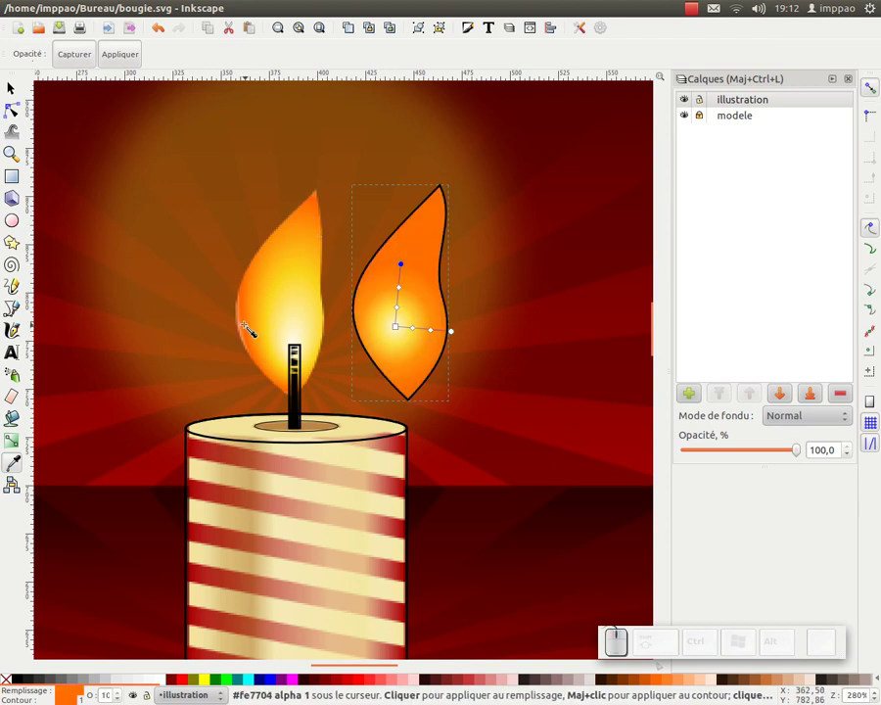
Move the gradient's centre down toward the flame's base and lengthen its vertical and horizontal radii
drag(394, 326, 408, 347)
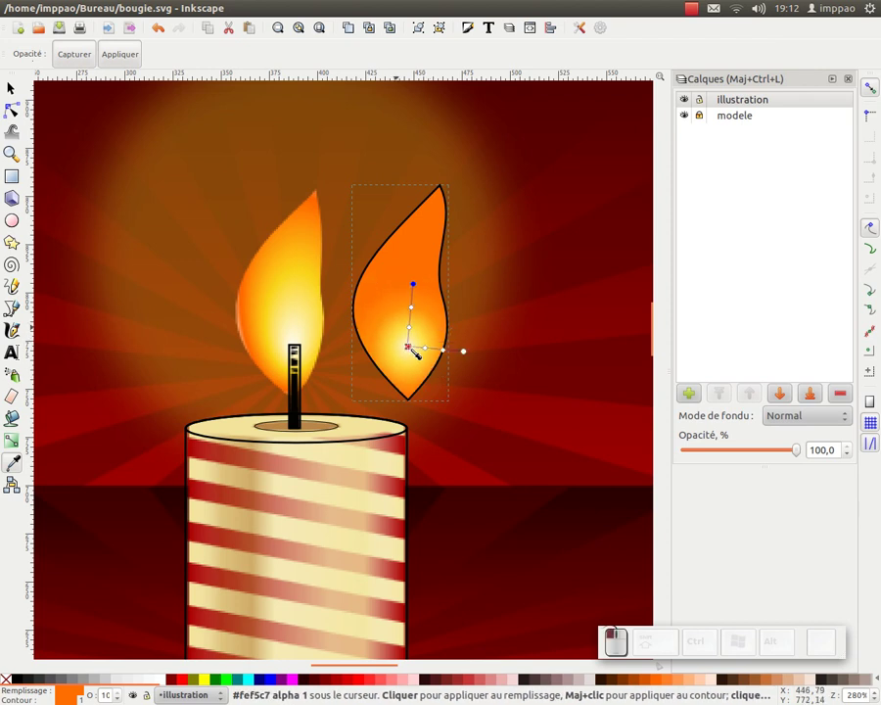
drag(412, 283, 412, 222)
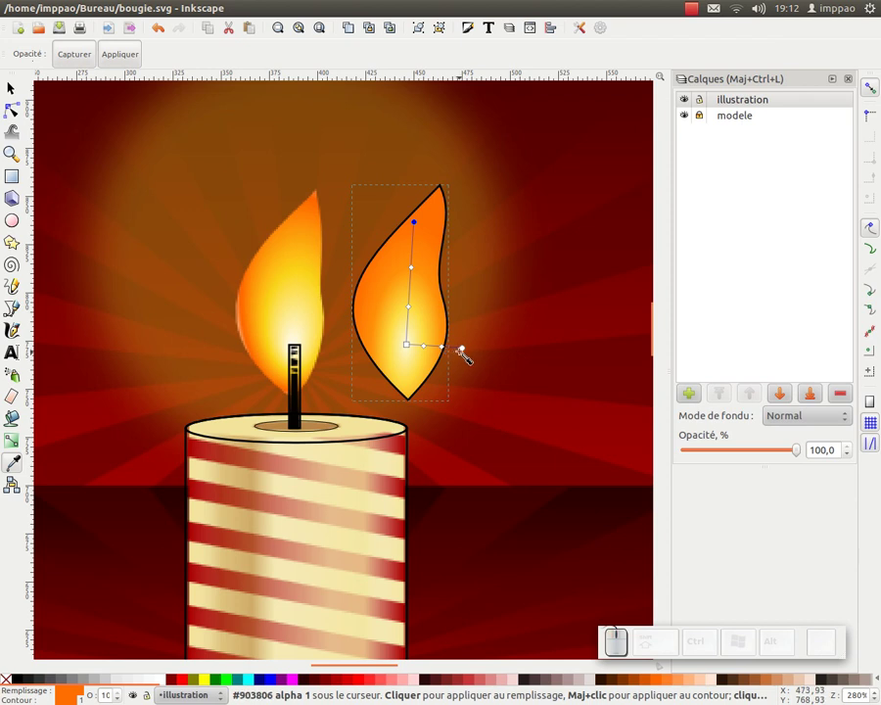
drag(469, 348, 487, 345)
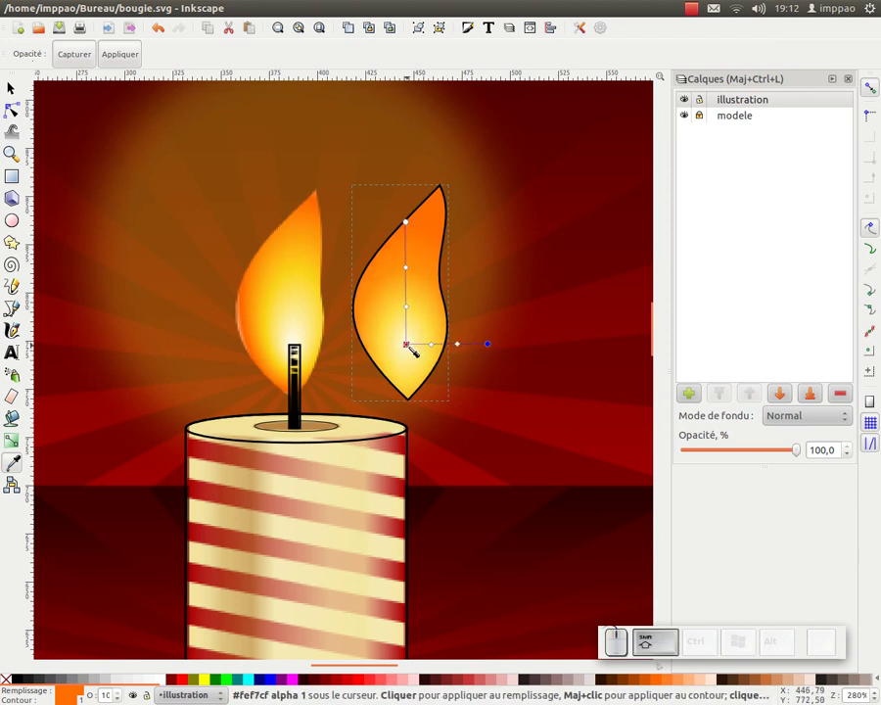
Separate the gradient's focus from its centre, placing the focus near the flame's lower tip and the centre at about mid-flame
click(13, 443)
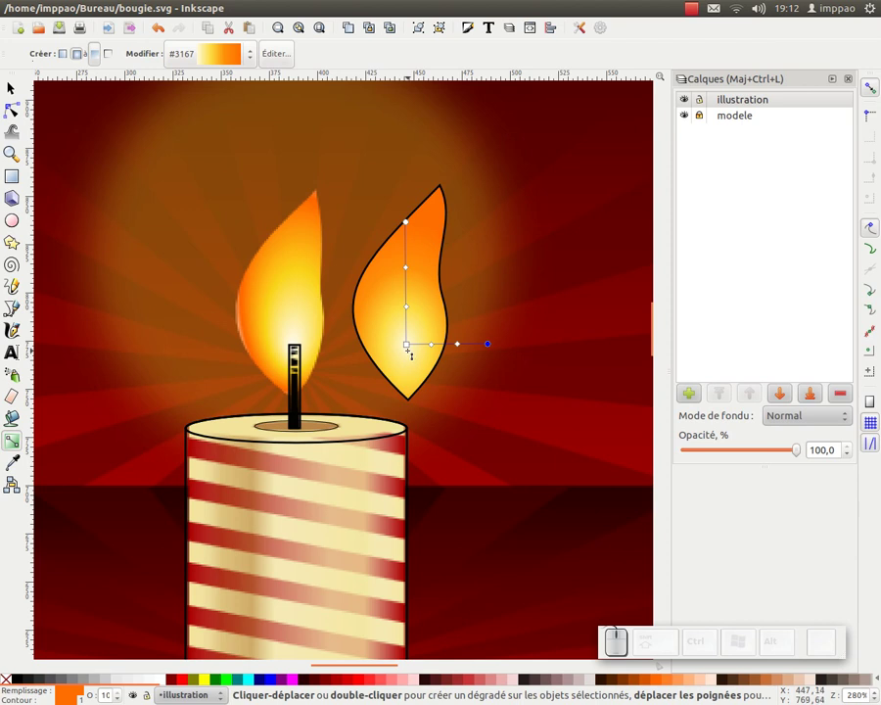
key(shift)
drag(409, 347, 409, 388)
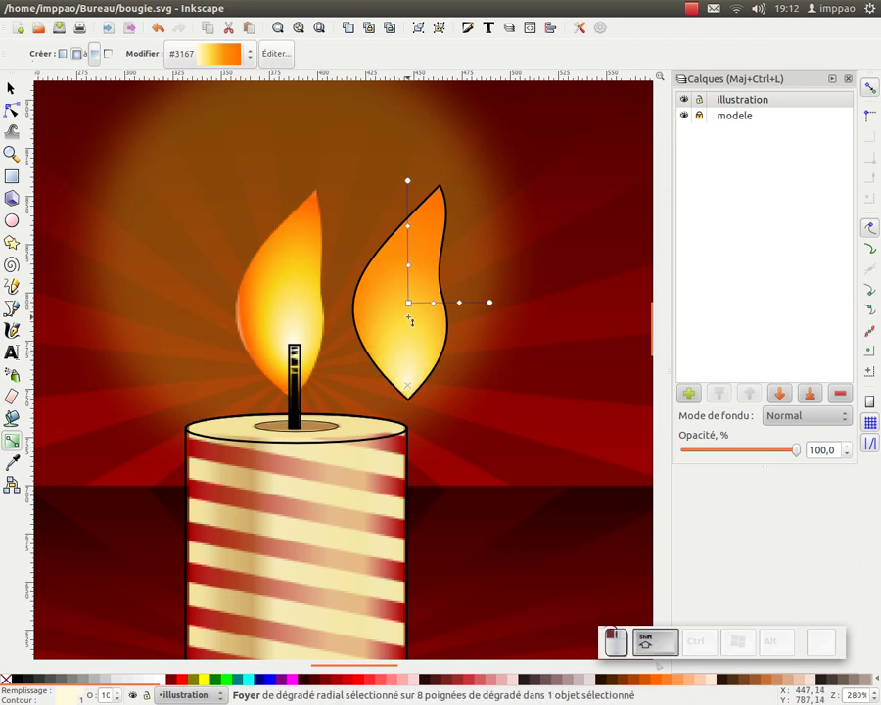
Lower the gradient's centre slightly and shorten its vertical and horizontal radii to match the original flame's glow
drag(409, 303, 409, 307)
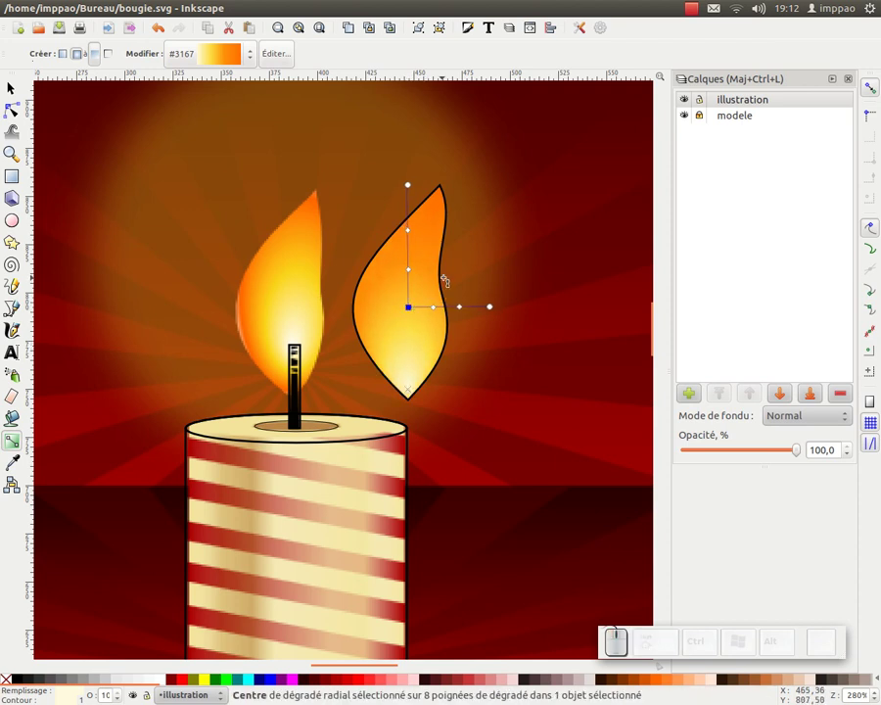
drag(409, 186, 410, 200)
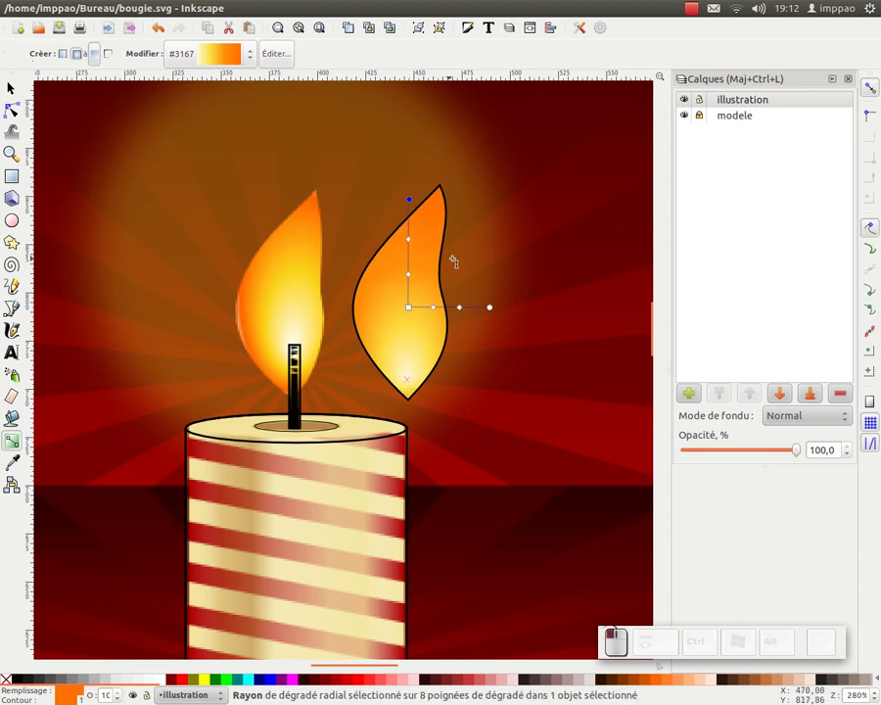
drag(490, 308, 469, 308)
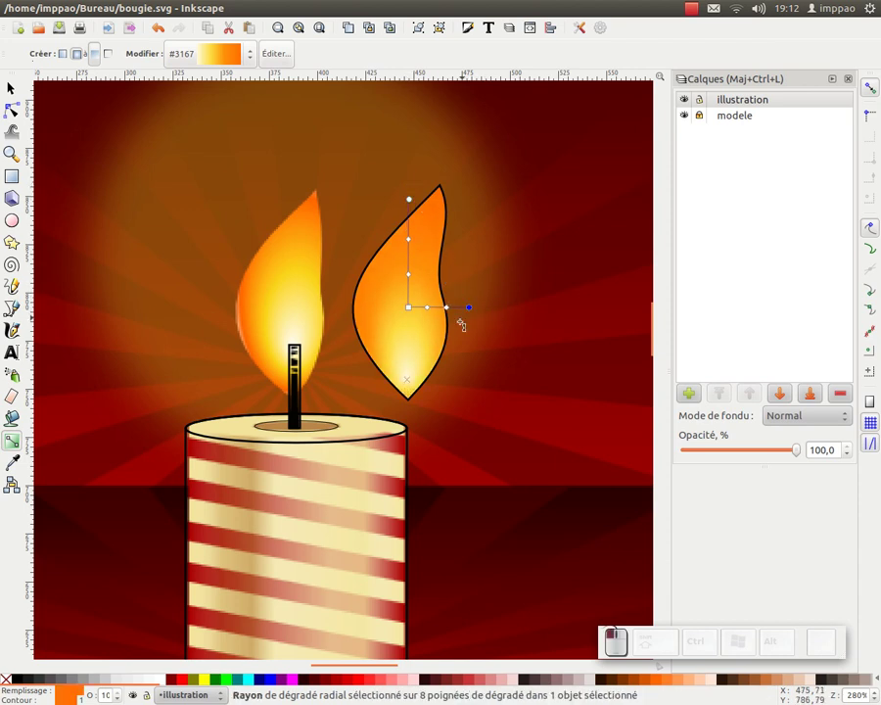
Select the redrawn flame and remove its black outline
click(9, 88)
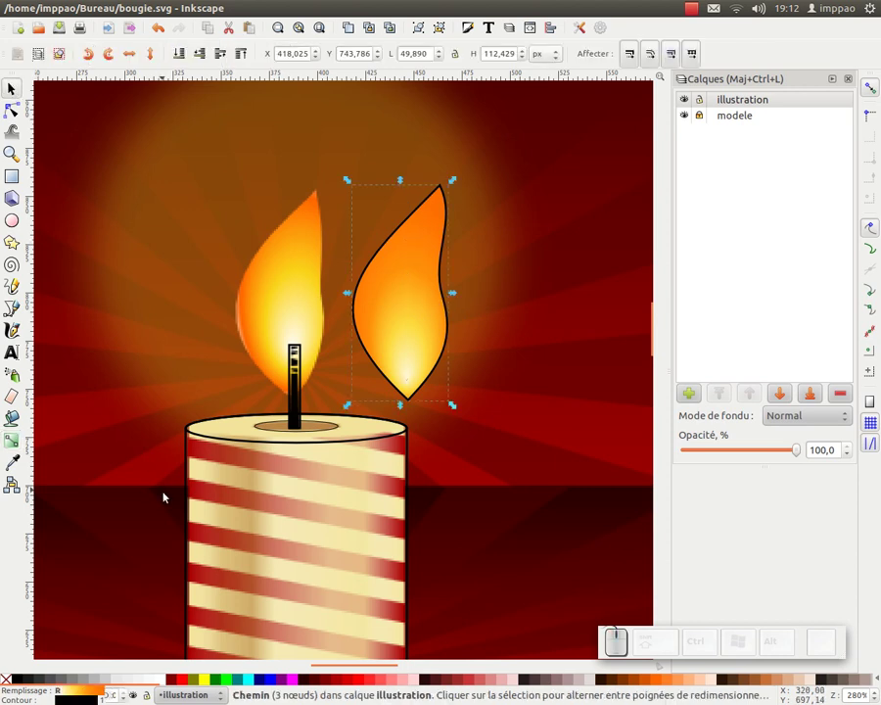
right_click(71, 697)
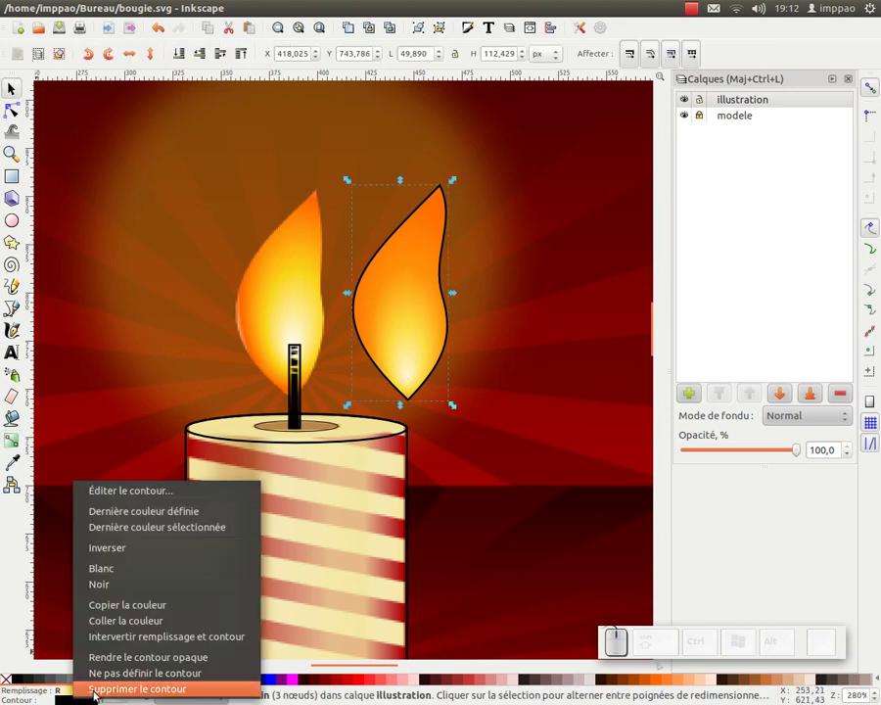
click(138, 687)
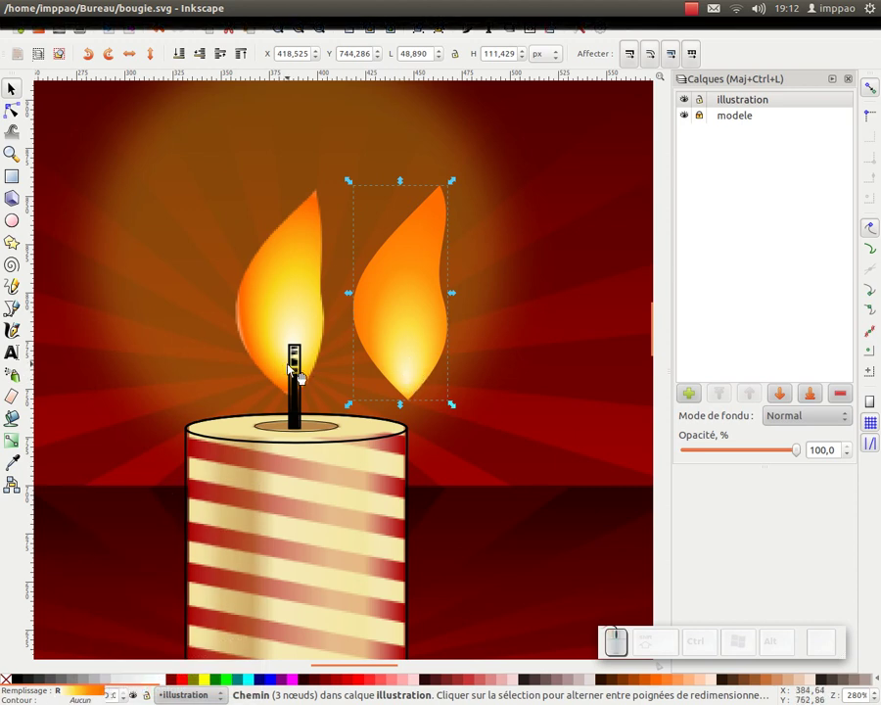
Narrow the wick rectangle symmetrically about its centre to a width of 4.950 px and fill it with black
ctrl+scroll(293, 394, up, 1)
click(306, 384)
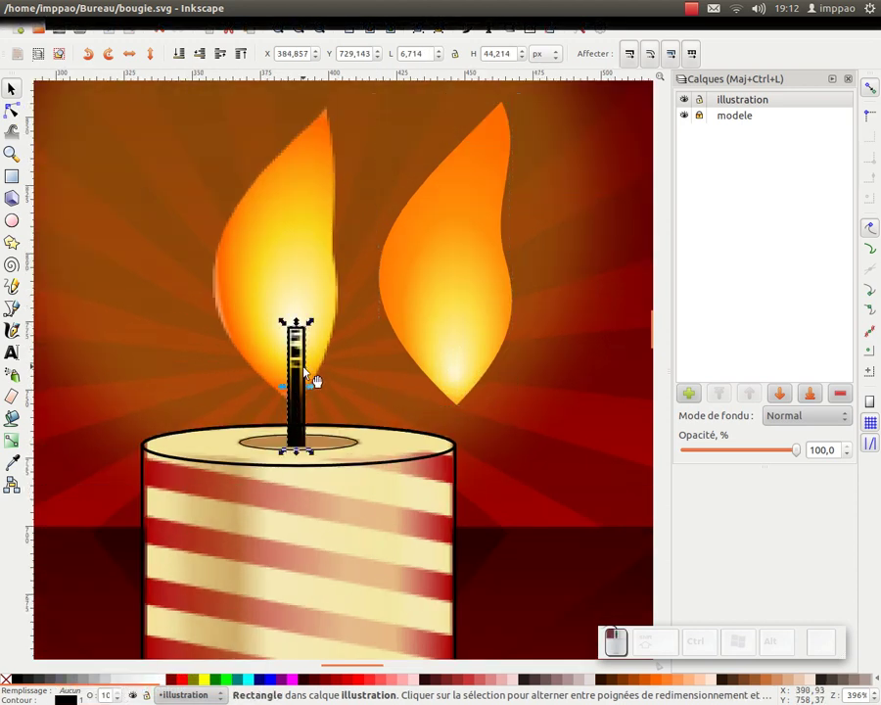
key(shift)
drag(310, 388, 304, 387)
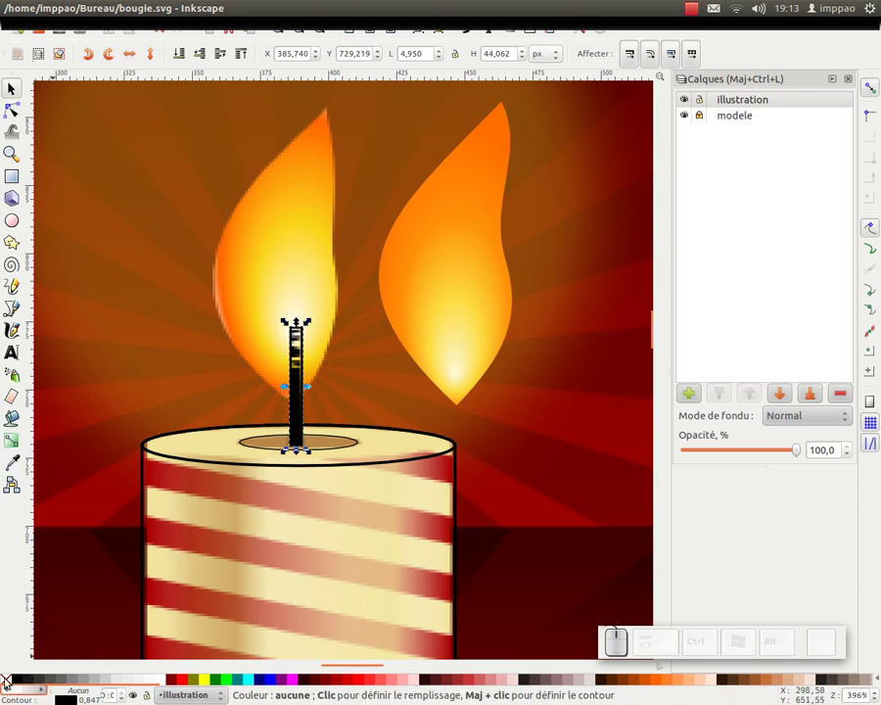
ctrl+scroll(329, 394, up, 1)
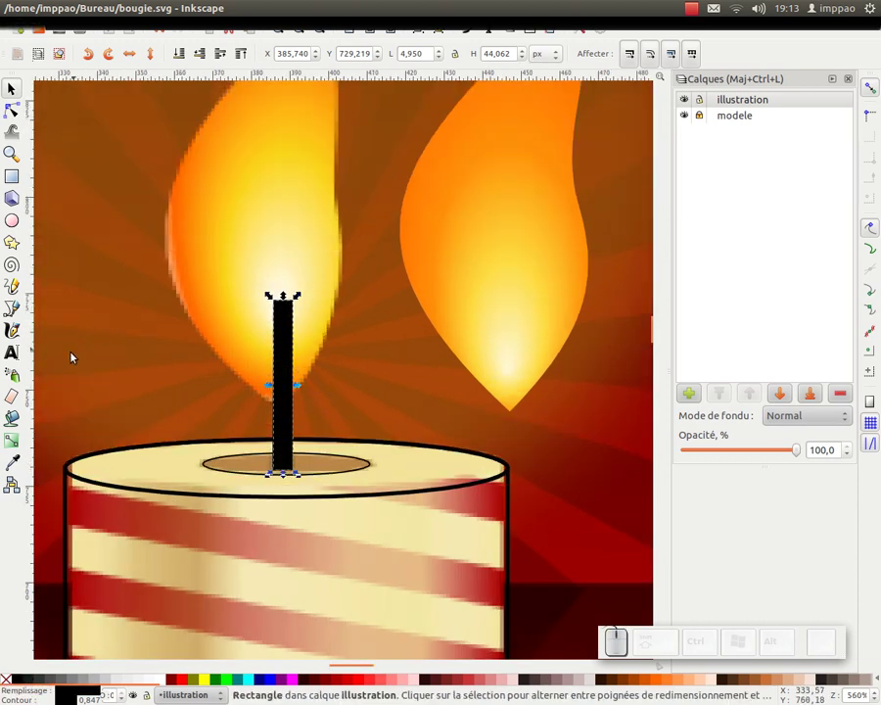
Try erasing across the wick with a 29-wide eraser in the mode that deletes touched objects
click(10, 398)
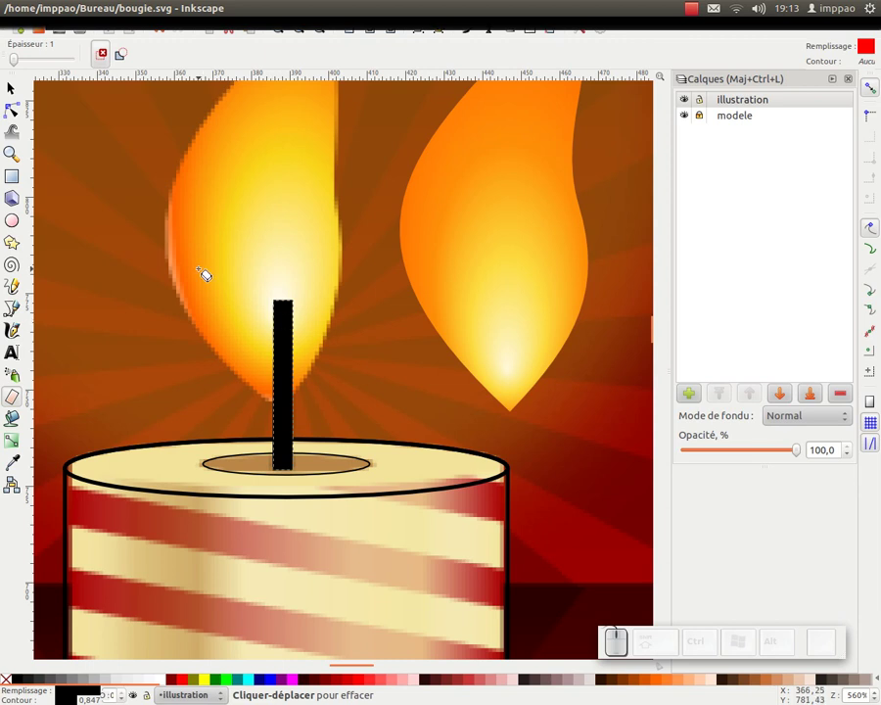
drag(13, 56, 28, 58)
mouse_move(259, 317)
mouse_down()
mouse_move(308, 321)
mouse_move(269, 339)
mouse_move(276, 347)
mouse_move(212, 371)
mouse_move(254, 401)
mouse_move(404, 419)
mouse_up()
key(ctrl+z)
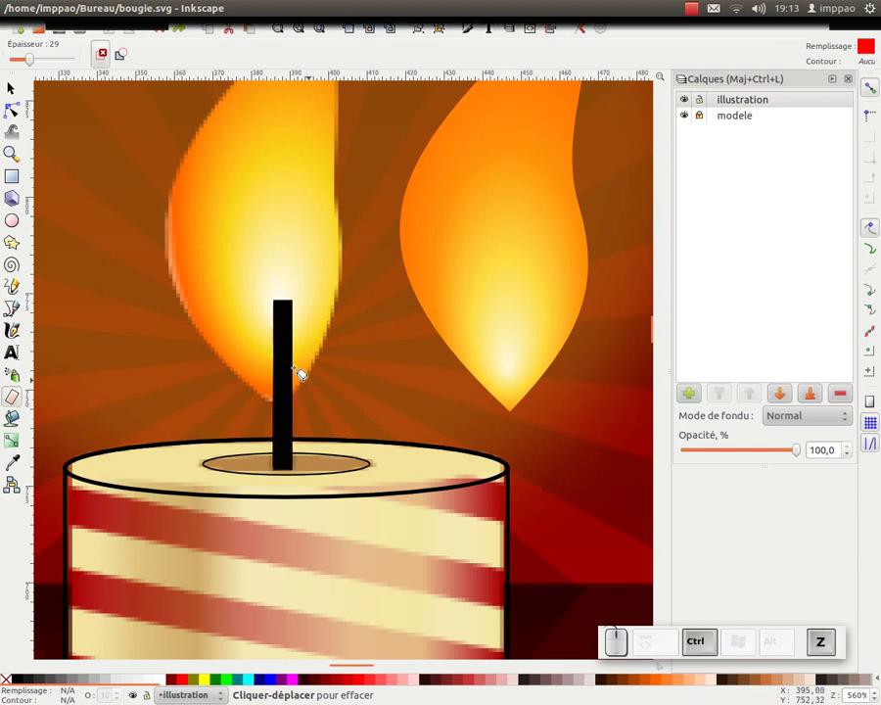
Cut irregular gaps across the wick's upper part using the eraser in cut-out mode at width 14
click(118, 56)
drag(247, 309, 319, 343)
key(ctrl+z)
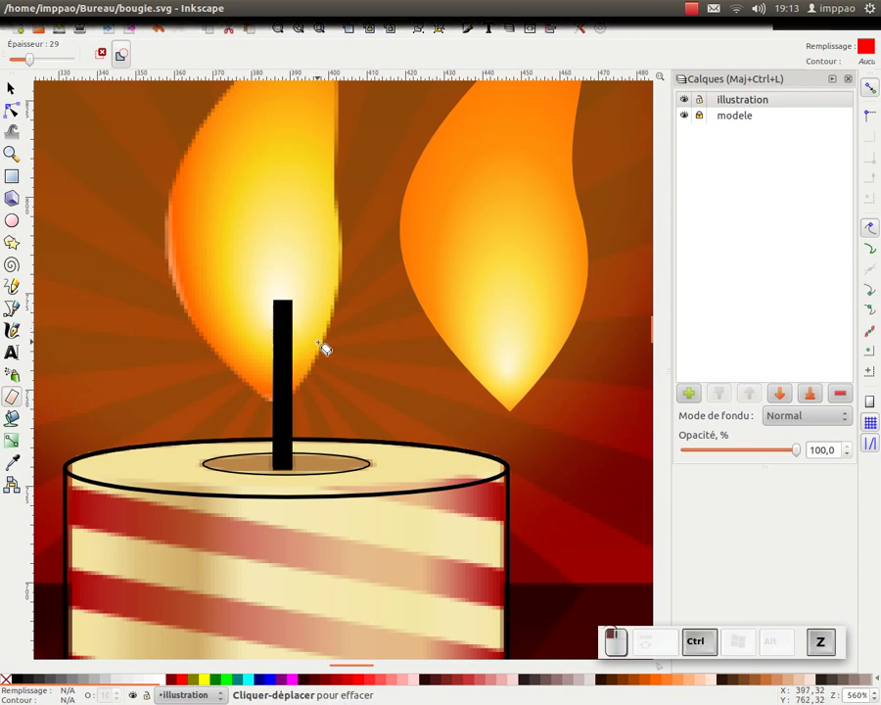
drag(28, 61, 22, 63)
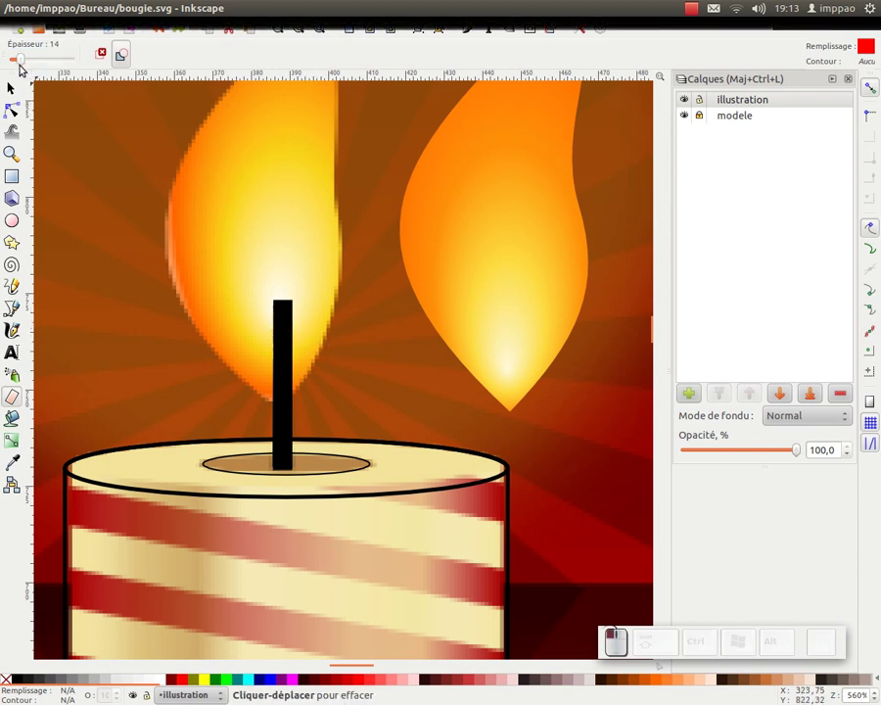
mouse_move(258, 314)
mouse_down()
mouse_move(298, 327)
mouse_move(311, 353)
mouse_move(250, 399)
mouse_move(294, 419)
mouse_move(412, 366)
mouse_up()
click(10, 89)
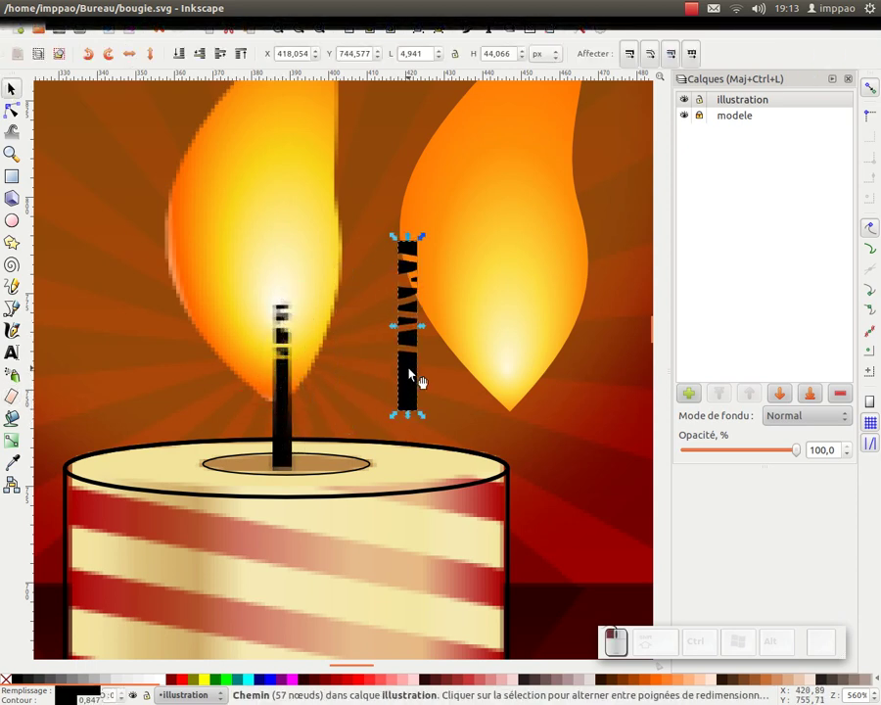
key(ctrl+z)
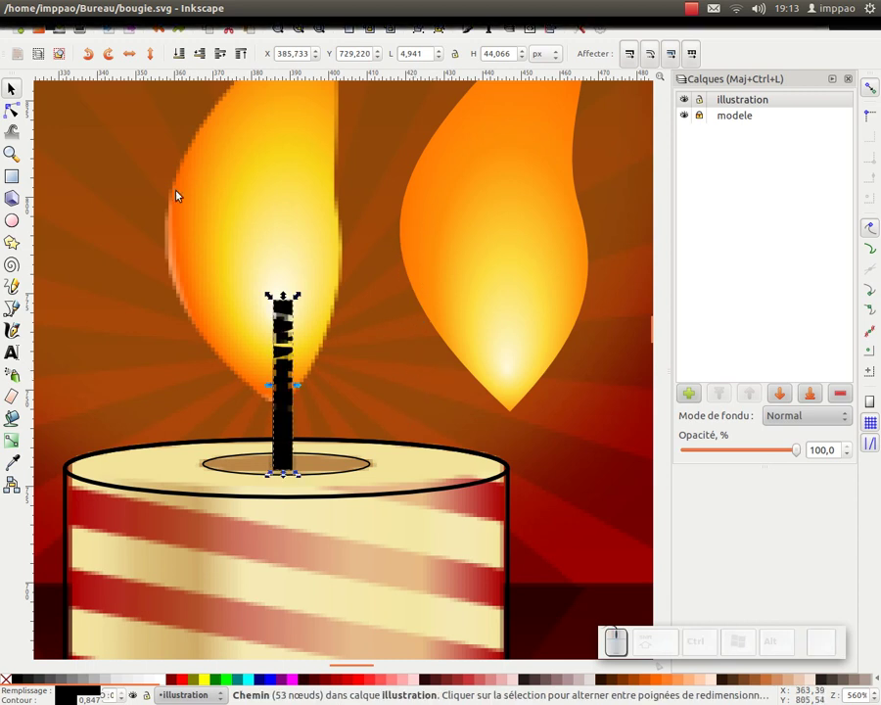
Erase along the wick's top edge to shorten and roughen it
click(12, 396)
mouse_move(282, 302)
mouse_down()
mouse_move(275, 299)
mouse_move(304, 305)
mouse_move(283, 308)
mouse_move(292, 305)
mouse_up()
key(s)
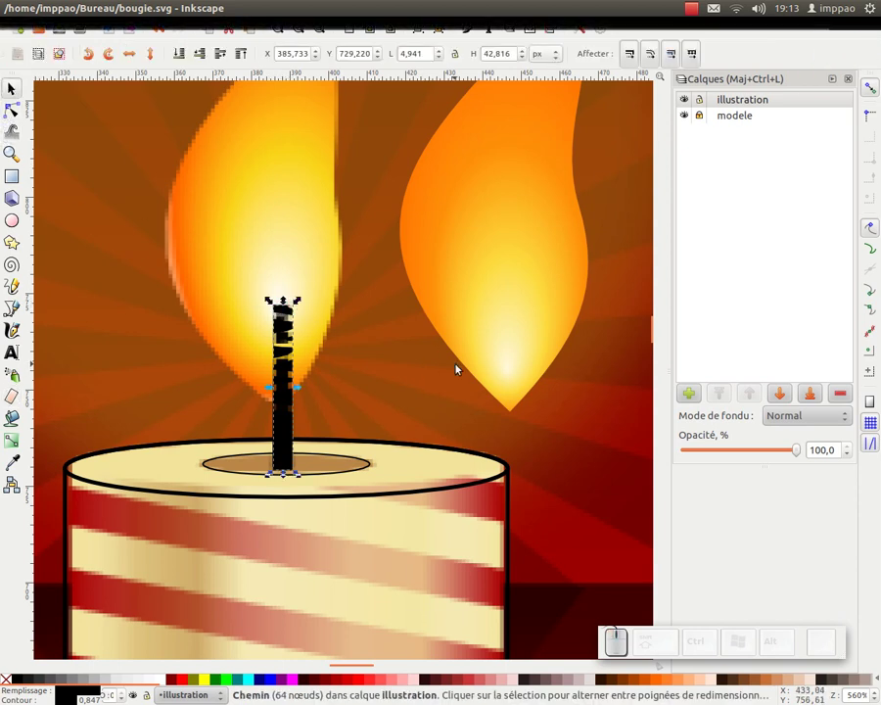
Fill the small ellipse around the wick's base with the brown sampled from the original and remove its outline
key(minus)
scroll(383, 451, down, 1)
key(plus)
click(353, 382)
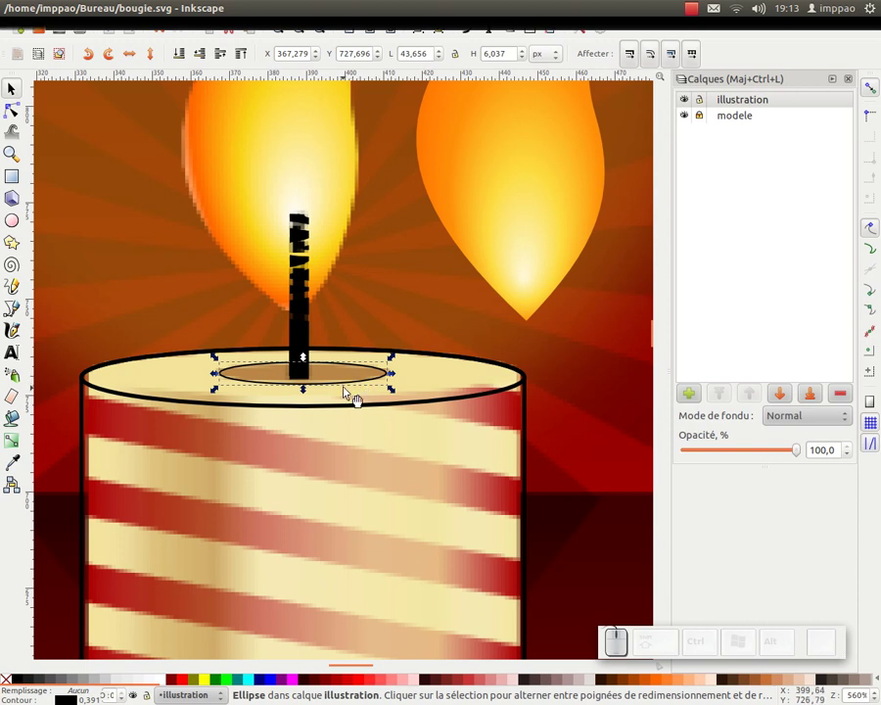
key(F7)
click(337, 373)
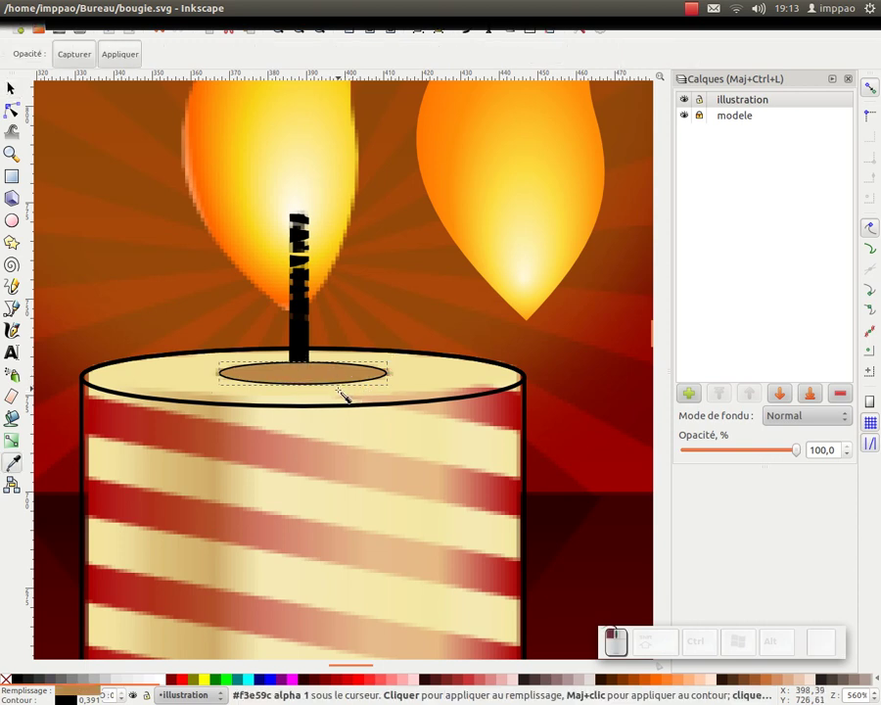
right_click(62, 698)
click(130, 687)
mouse_move(10, 102)
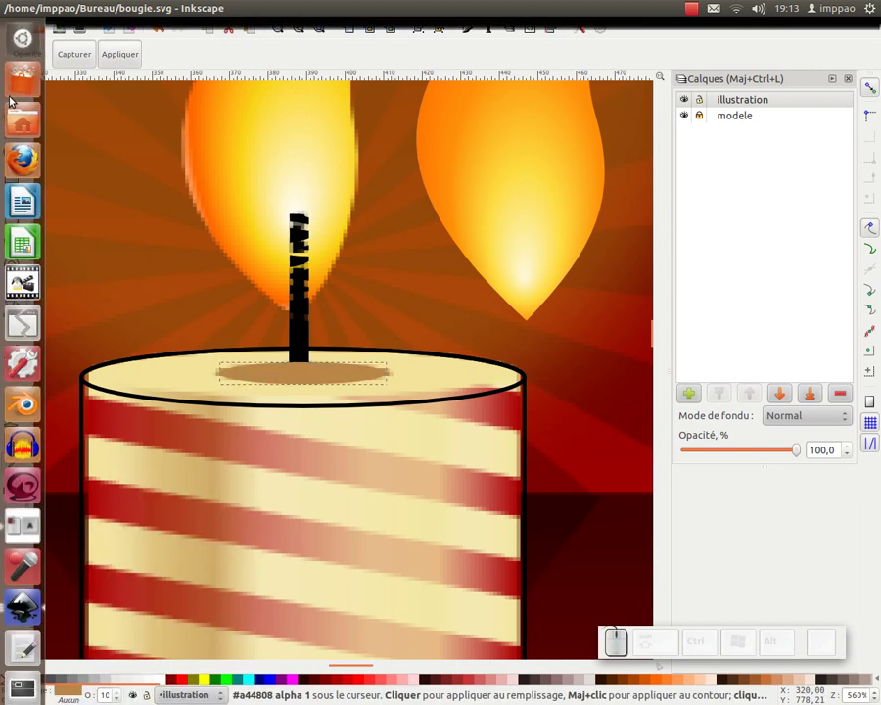
click(11, 89)
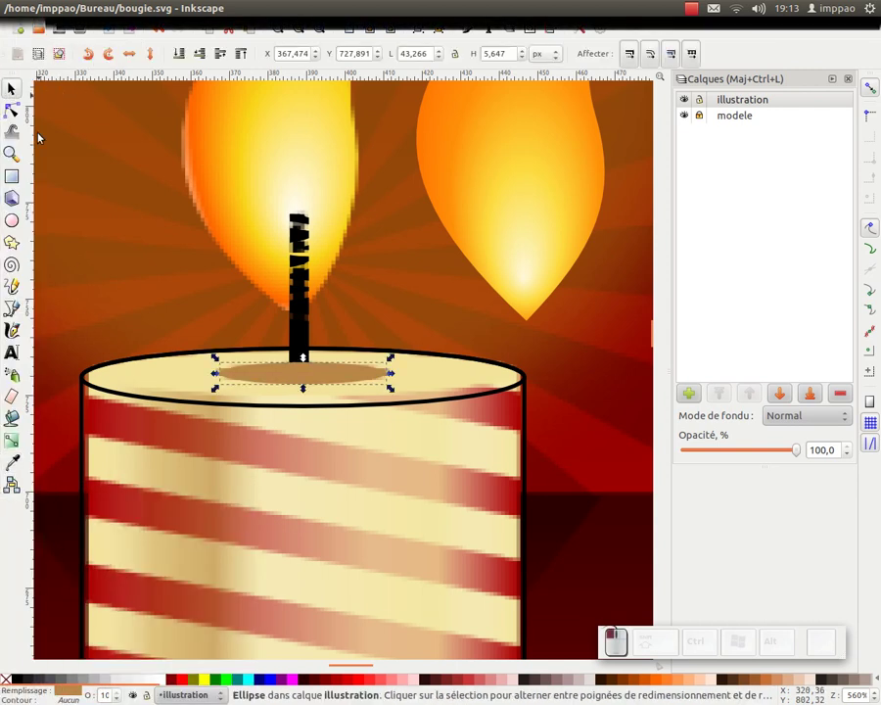
Fill the candle's large top ellipse with cream #f3e59c sampled from the original, and select the candle body path
click(428, 380)
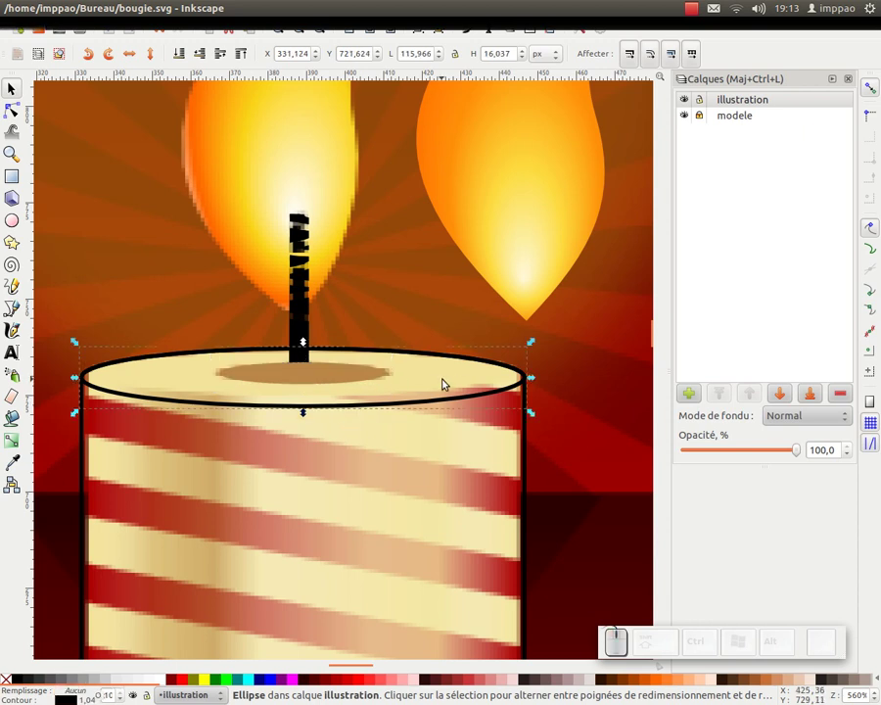
key(F7)
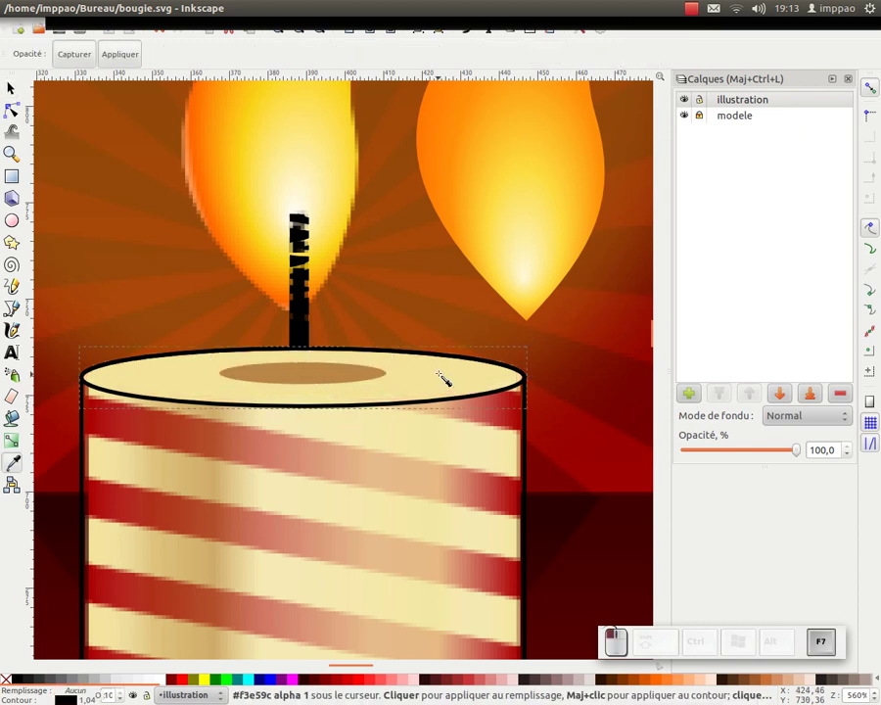
scroll(419, 392, down, 3)
scroll(177, 313, down, 3)
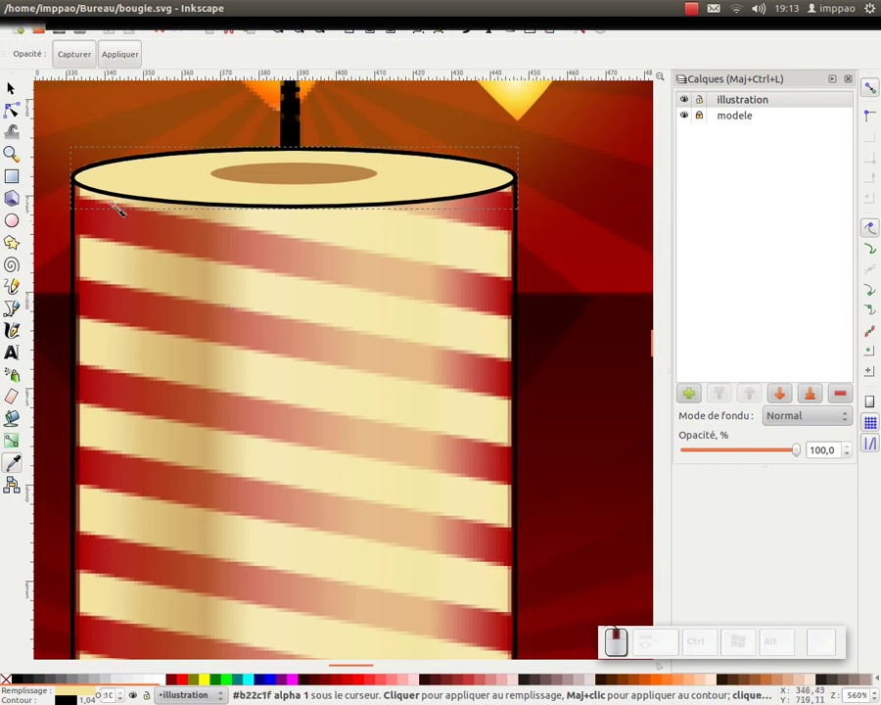
click(11, 88)
click(73, 309)
Try moving the candle body path aside to the right of the original candle
drag(72, 310, 121, 289)
key(ctrl+z)
key(ctrl+minus)
key(ctrl+minus)
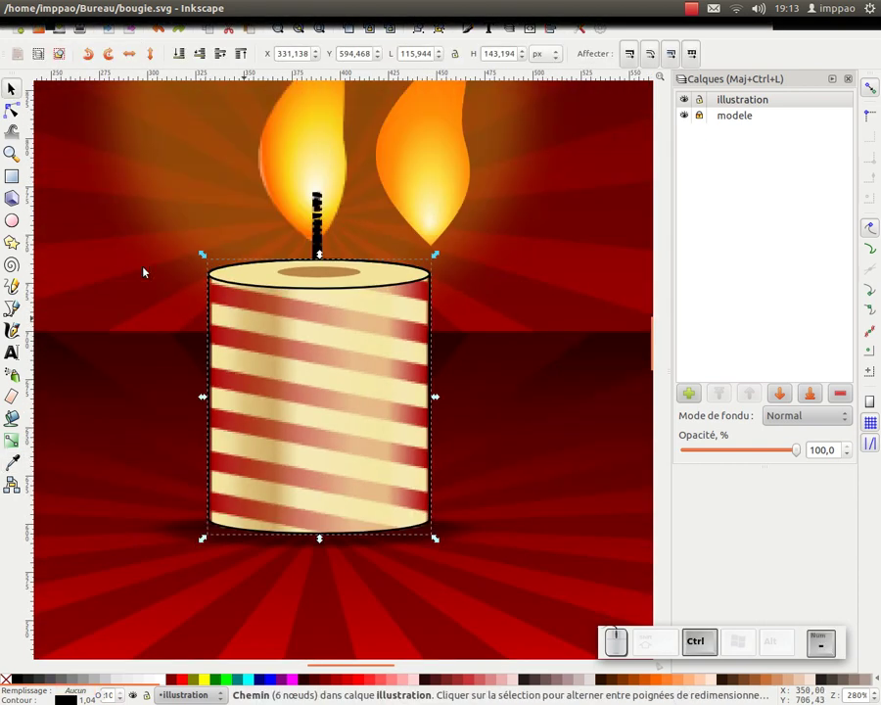
drag(386, 352, 443, 349)
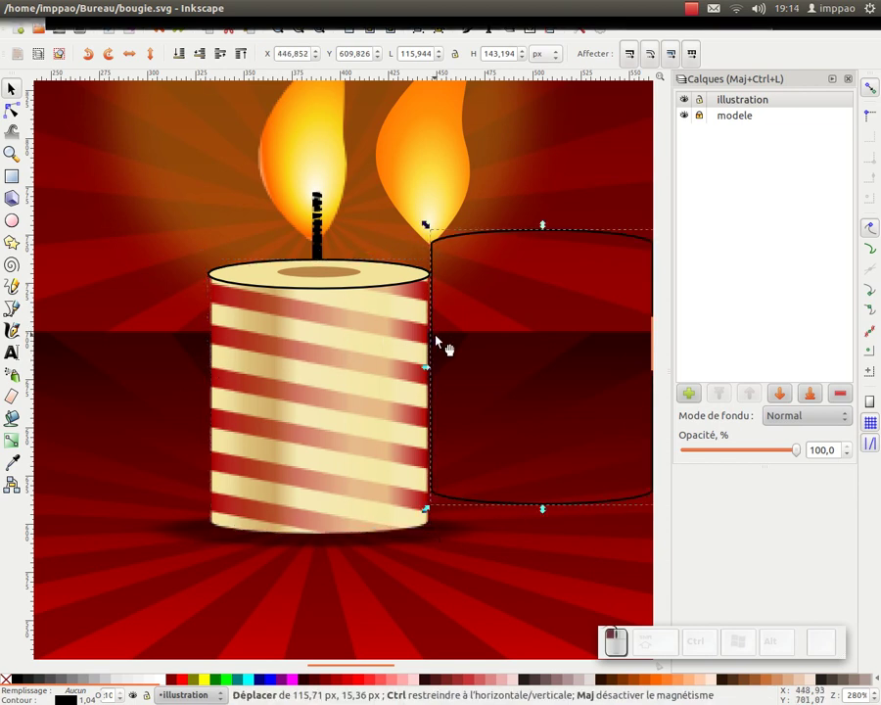
key(ctrl+z)
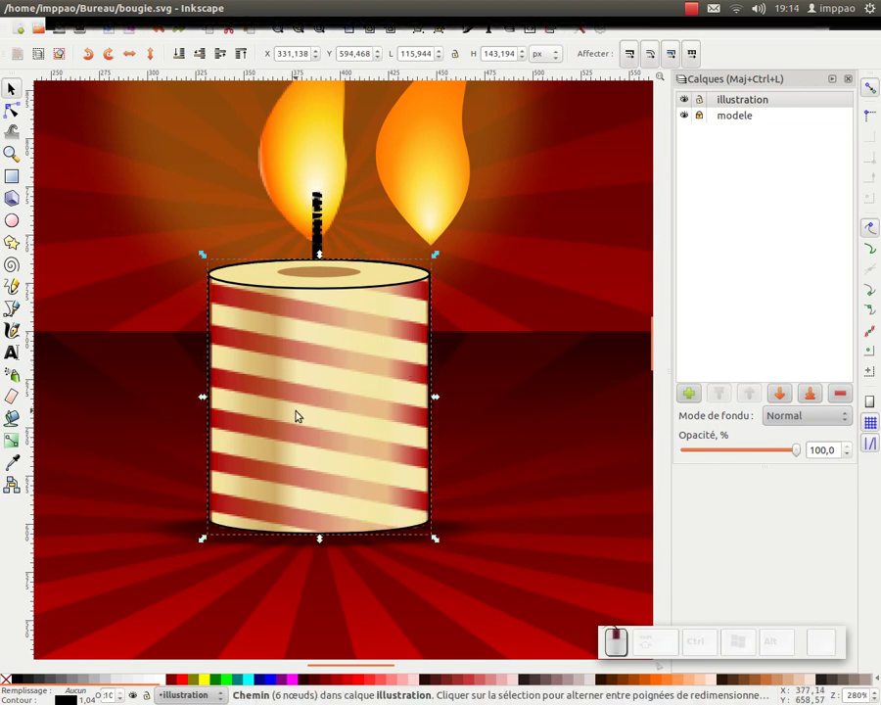
Fill the candle body path with the dark red sampled from the left end of an original stripe
scroll(296, 423, up, 1)
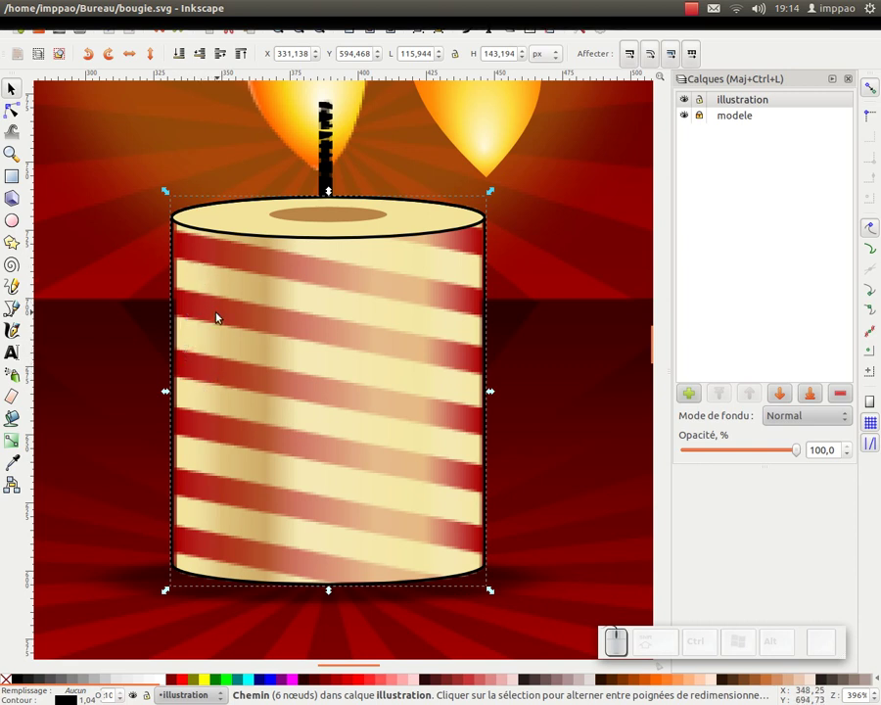
key(d)
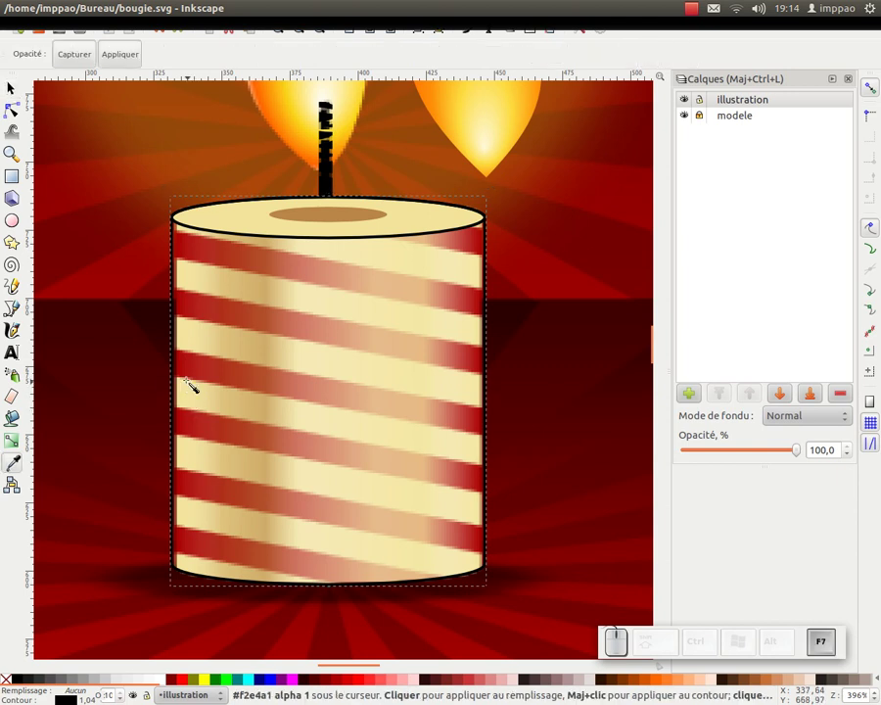
click(187, 368)
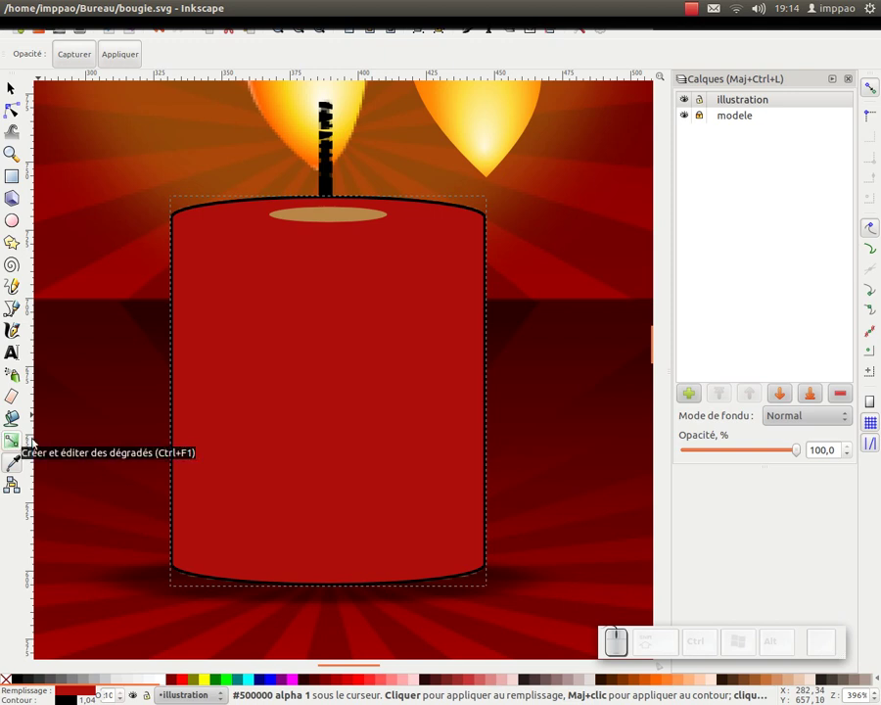
Apply a short vertical linear gradient near the candle body's mid-height, solid red below and transparent above
click(12, 442)
drag(303, 454, 309, 394)
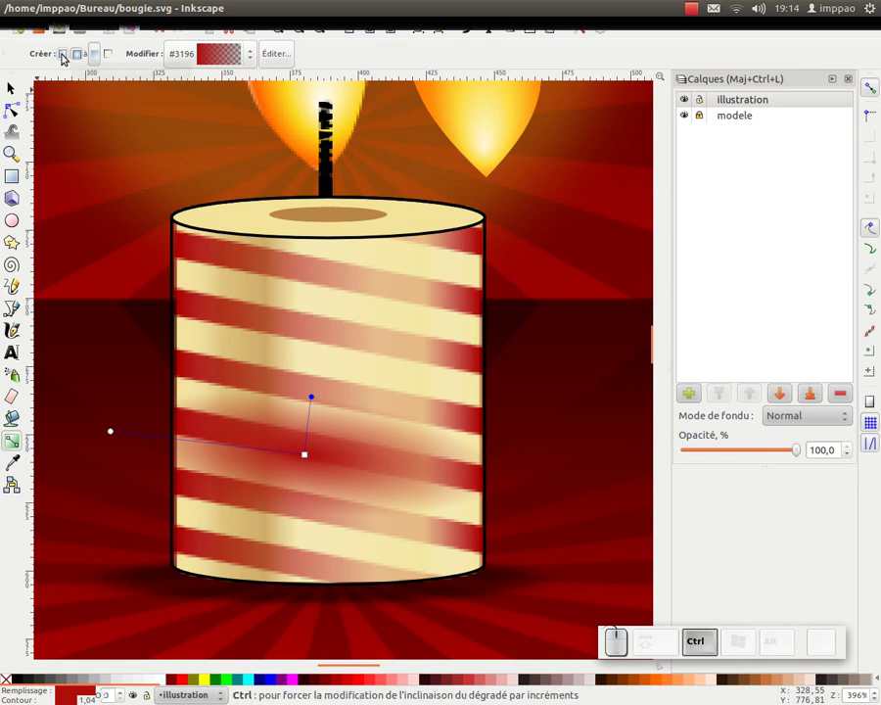
key(ctrl+z)
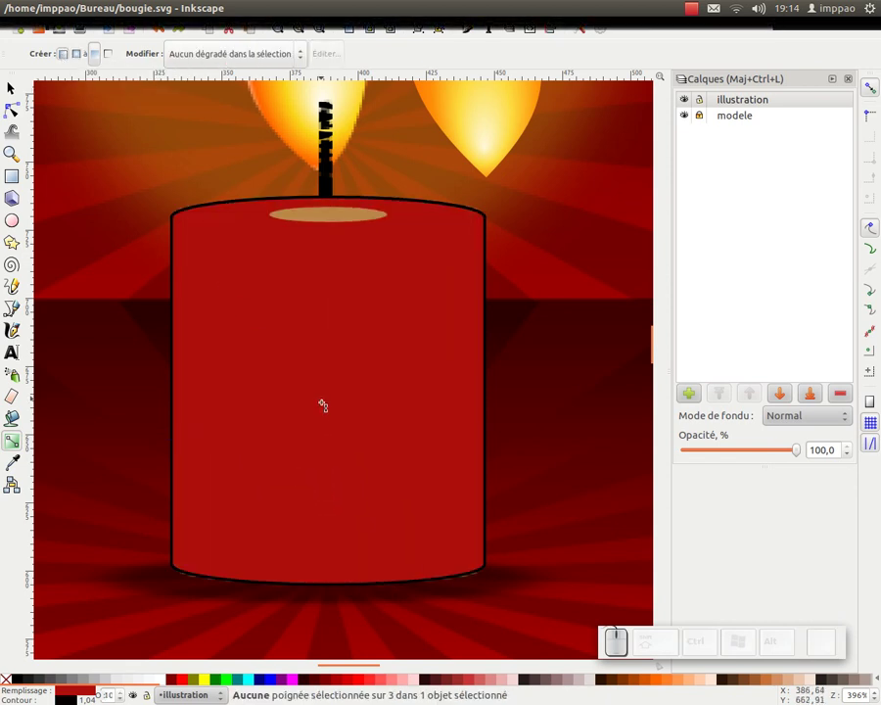
key(ctrl+y)
drag(327, 389, 328, 448)
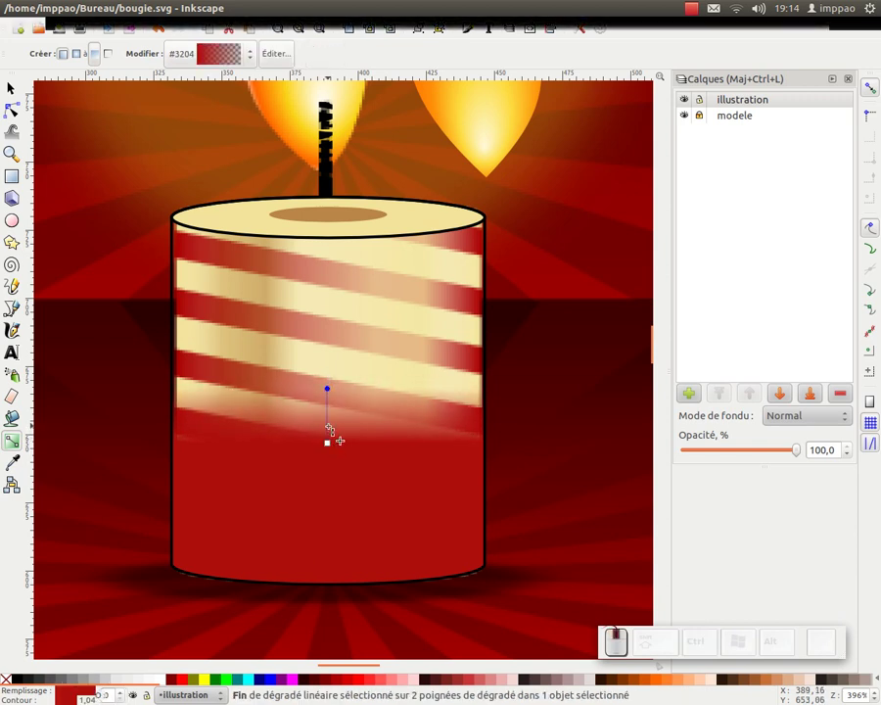
Add two intermediate stops to the body gradient, colouring the lower one with the body's red and the upper one with the original's cream
scroll(328, 446, up, 1)
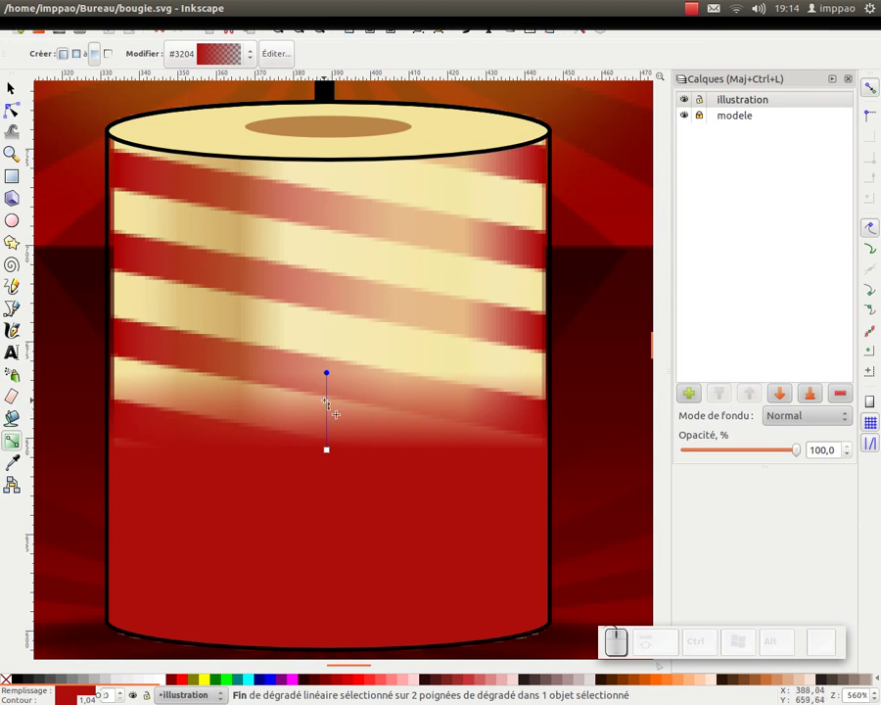
double_click(327, 399)
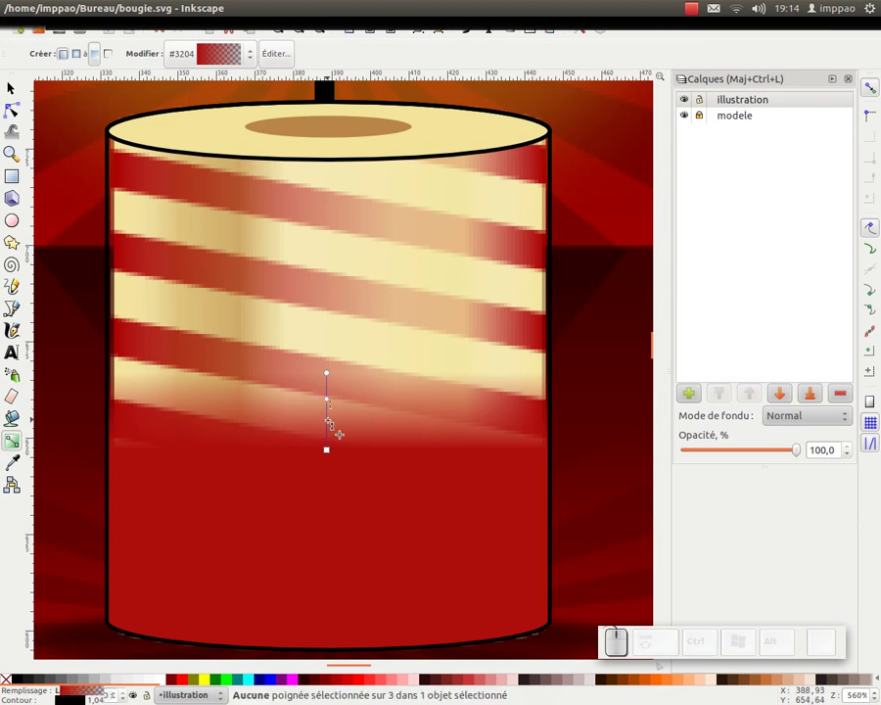
double_click(327, 421)
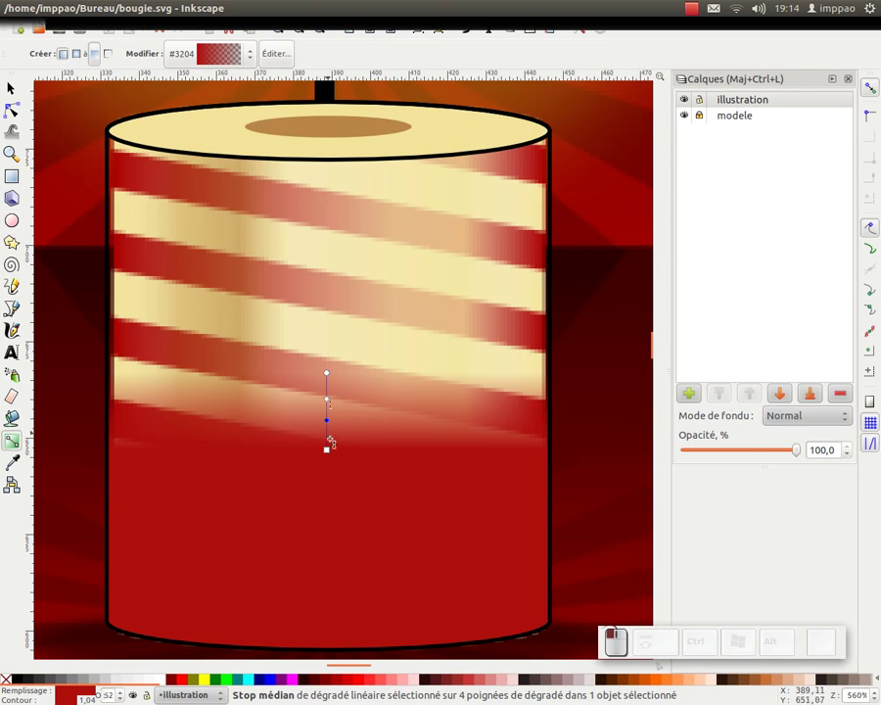
key(d)
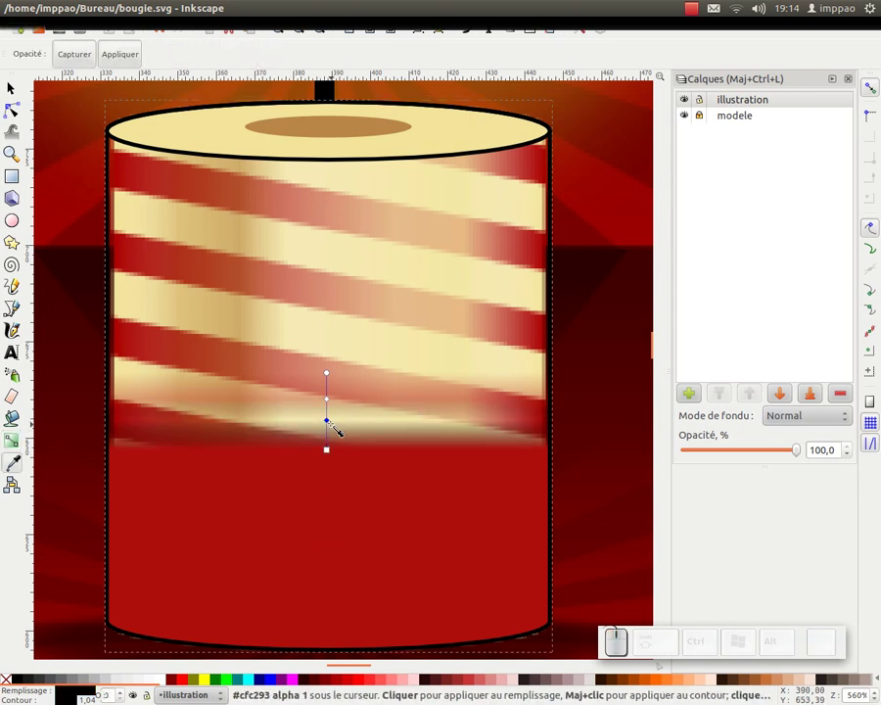
drag(333, 537, 335, 524)
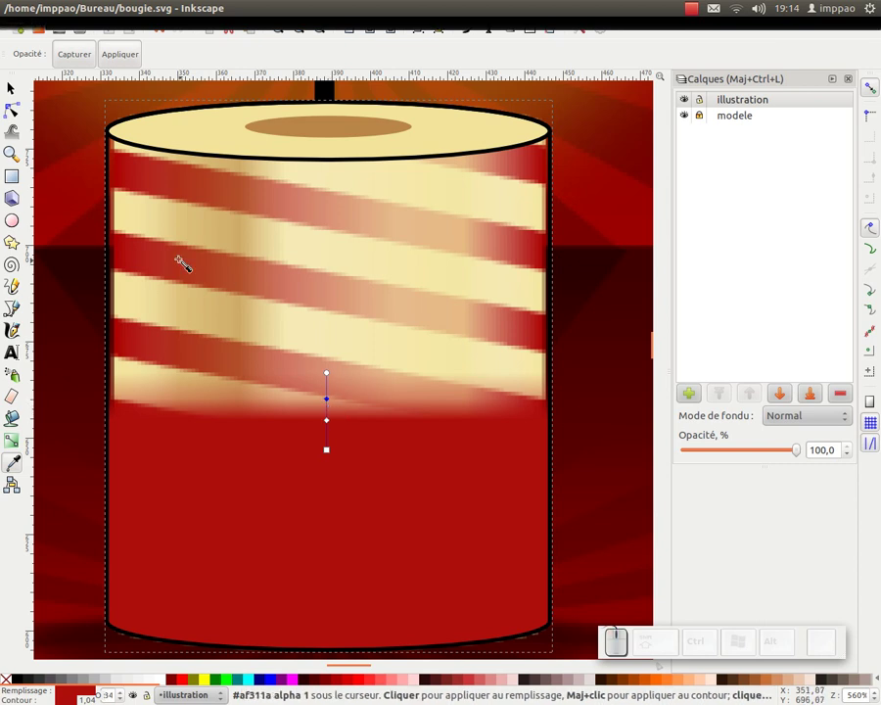
click(144, 308)
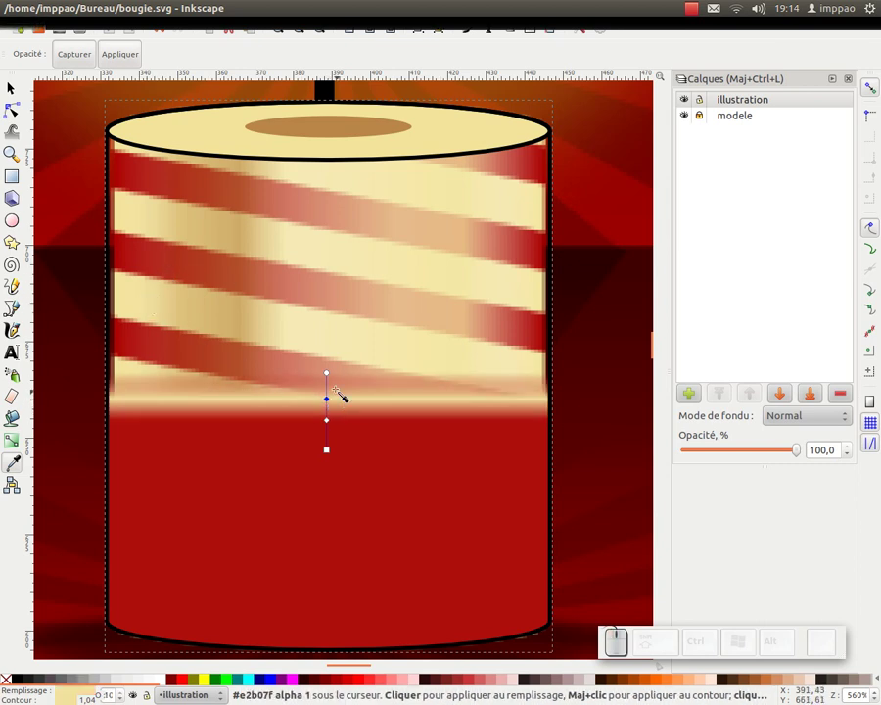
Colour the body gradient's upper end with the cream sampled from the original candle and set the gradient's repetition to directe
click(327, 374)
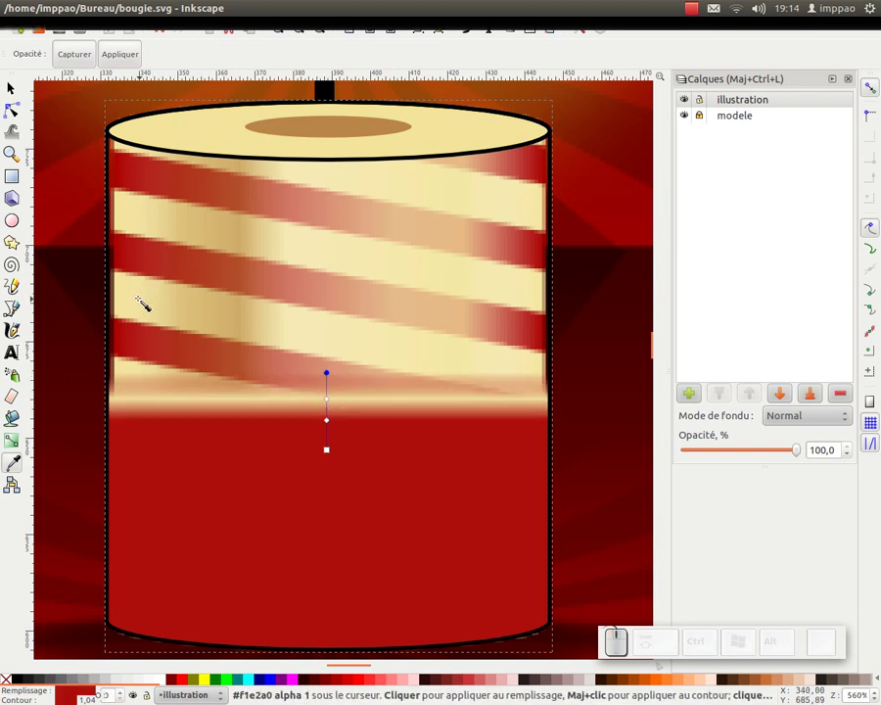
click(143, 306)
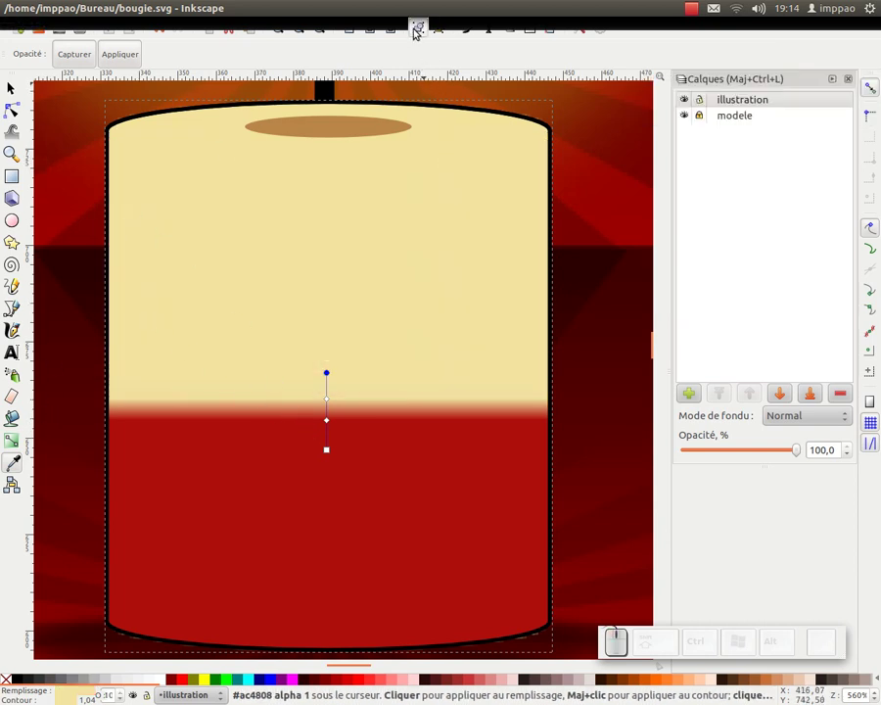
click(468, 27)
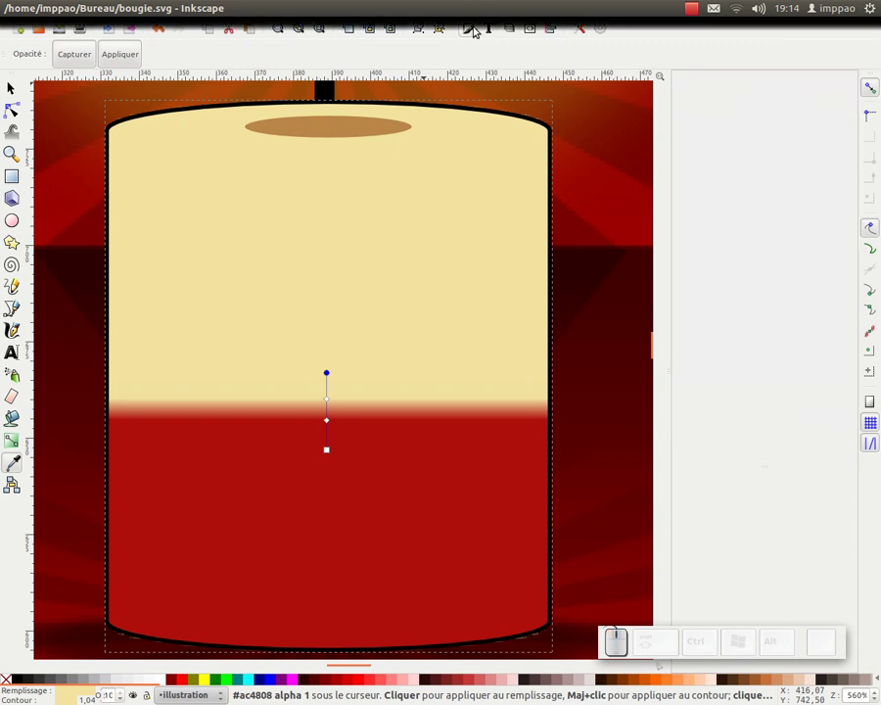
mouse_move(685, 82)
mouse_down()
mouse_move(679, 84)
mouse_move(698, 86)
mouse_up()
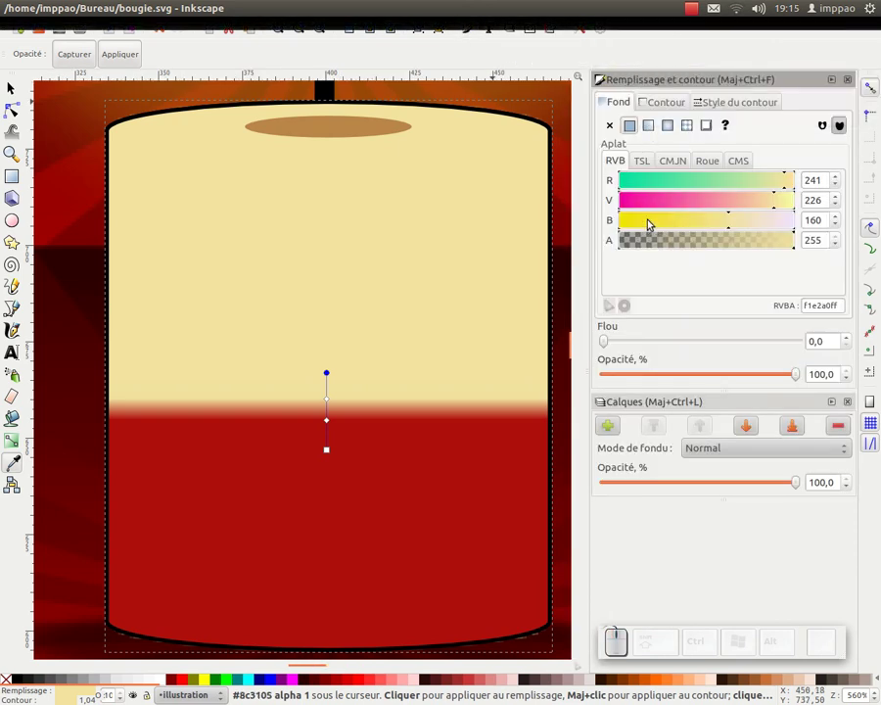
click(649, 128)
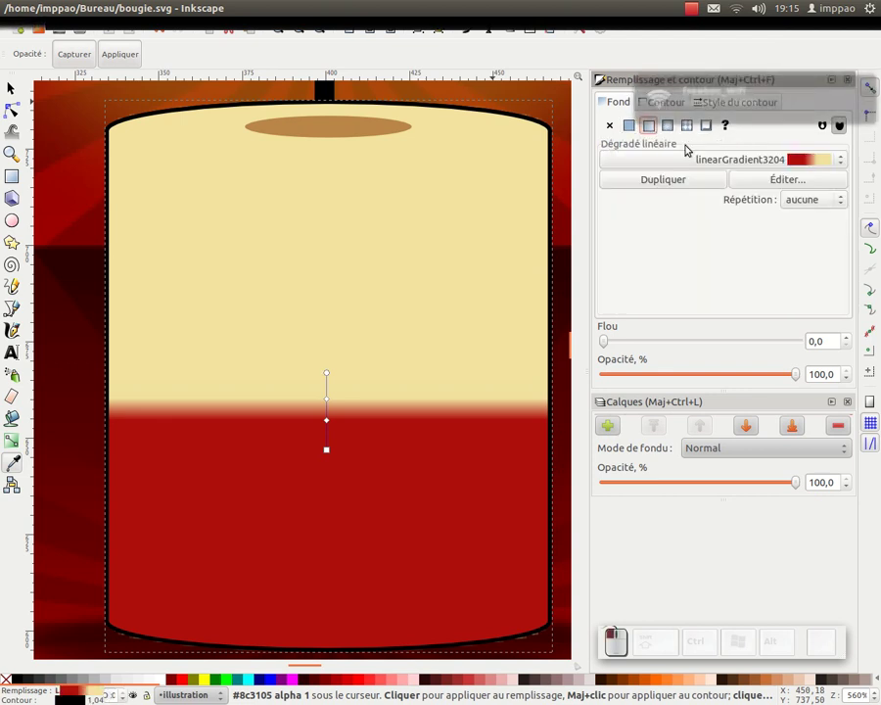
click(803, 201)
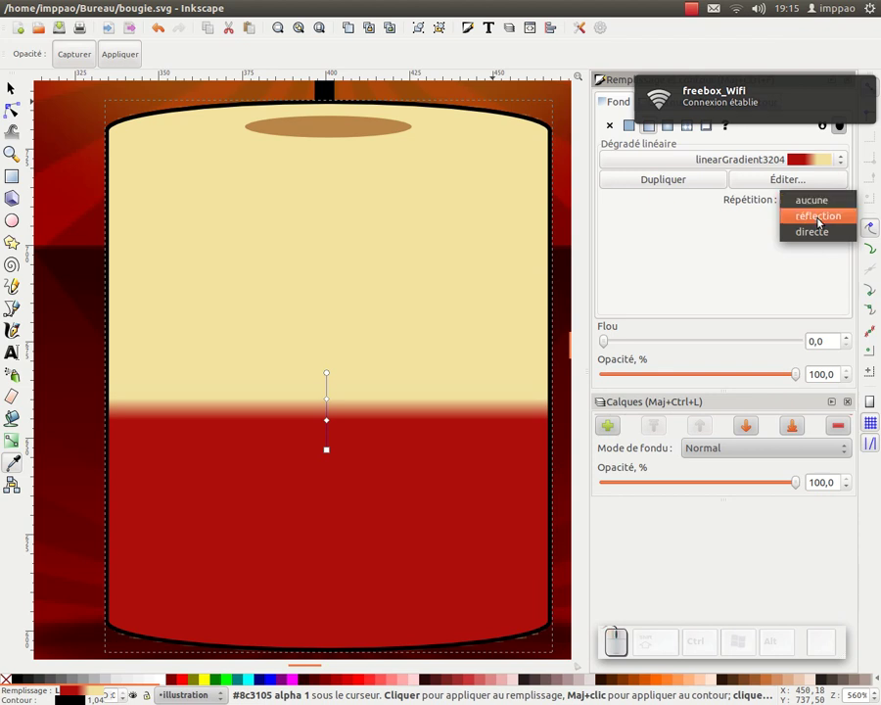
click(819, 216)
click(819, 200)
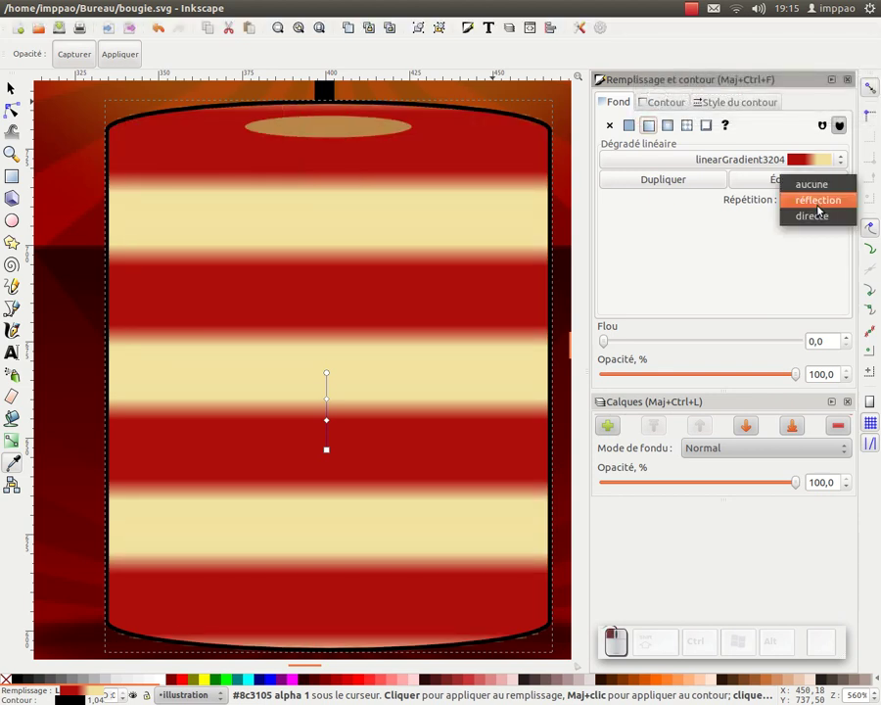
click(818, 217)
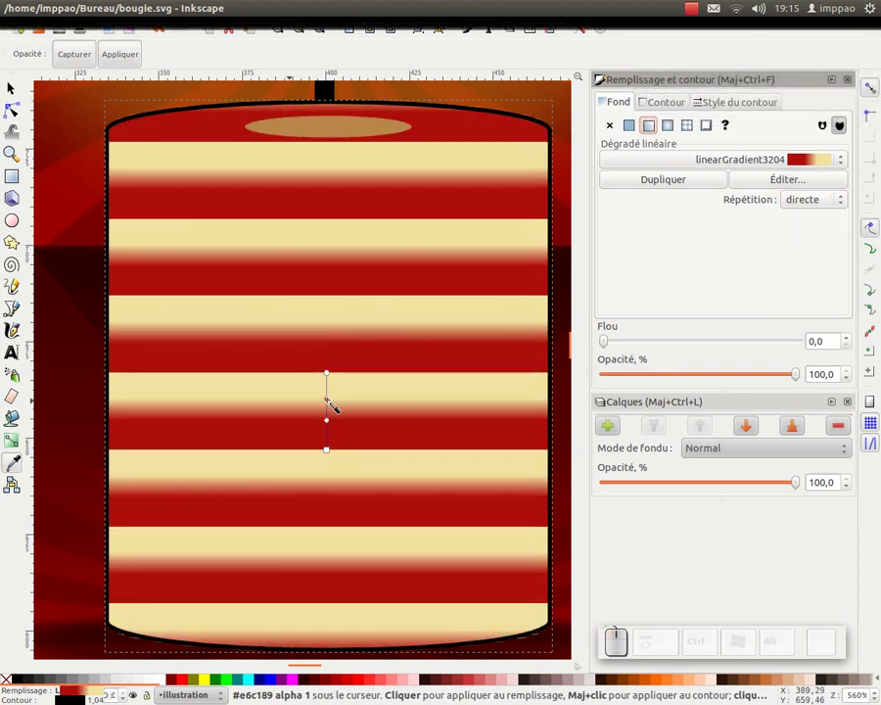
Bring the gradient's two intermediate stops together for sharp stripe edges, and shift its upper end slightly right to slant the stripes
drag(326, 420, 326, 408)
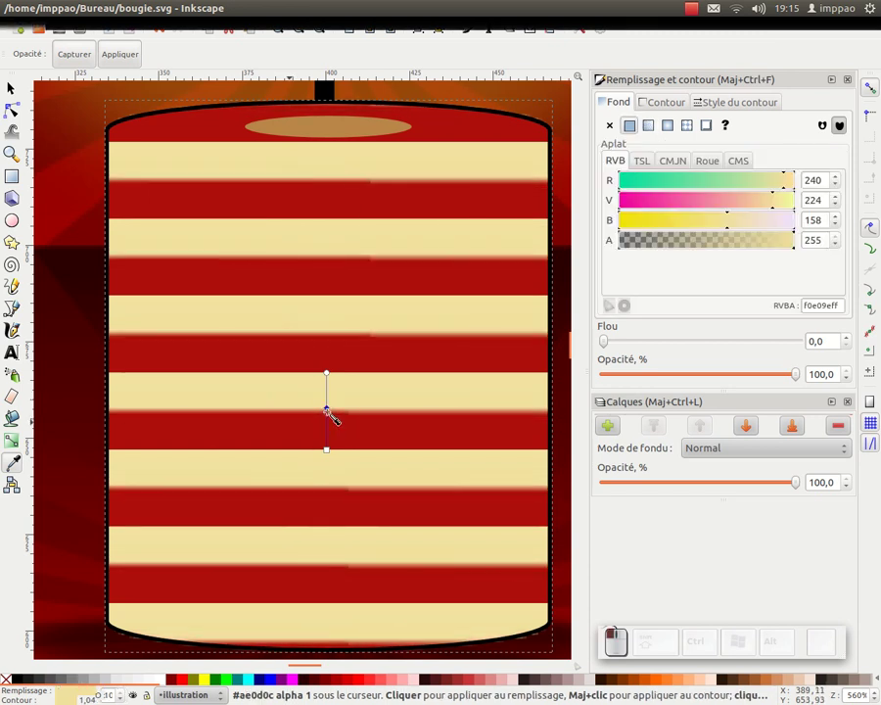
click(328, 410)
click(327, 408)
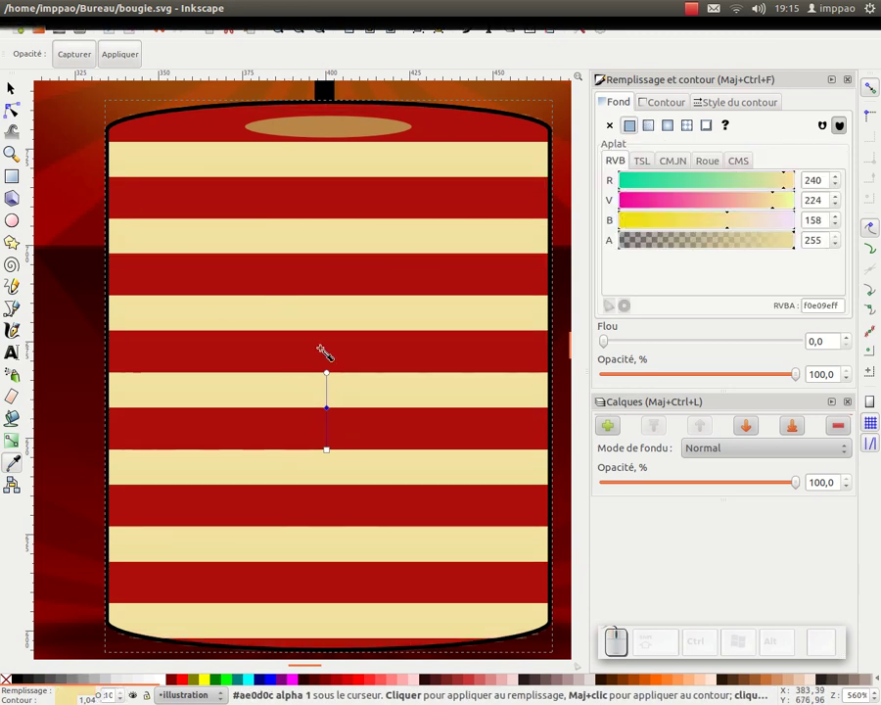
drag(327, 373, 340, 372)
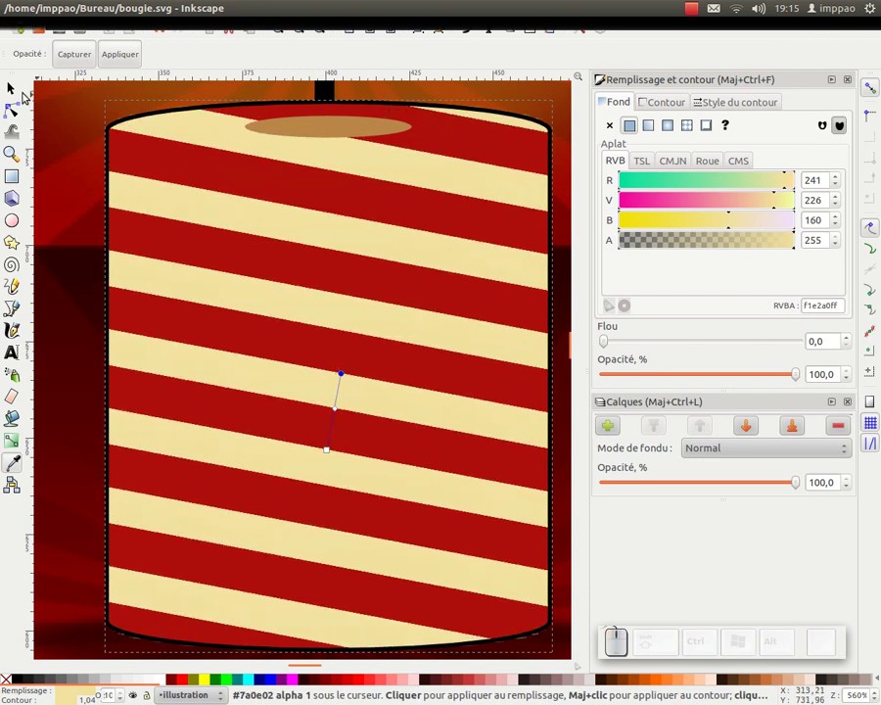
Lower the striped candle body in the stacking order so it sits behind the cream top ellipse
click(11, 88)
mouse_move(186, 8)
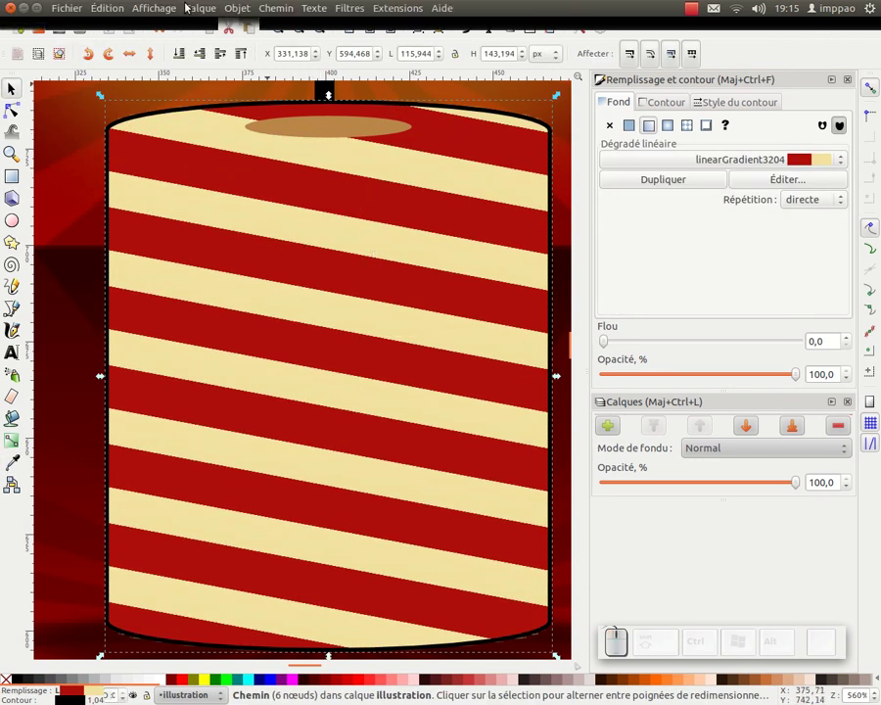
click(199, 55)
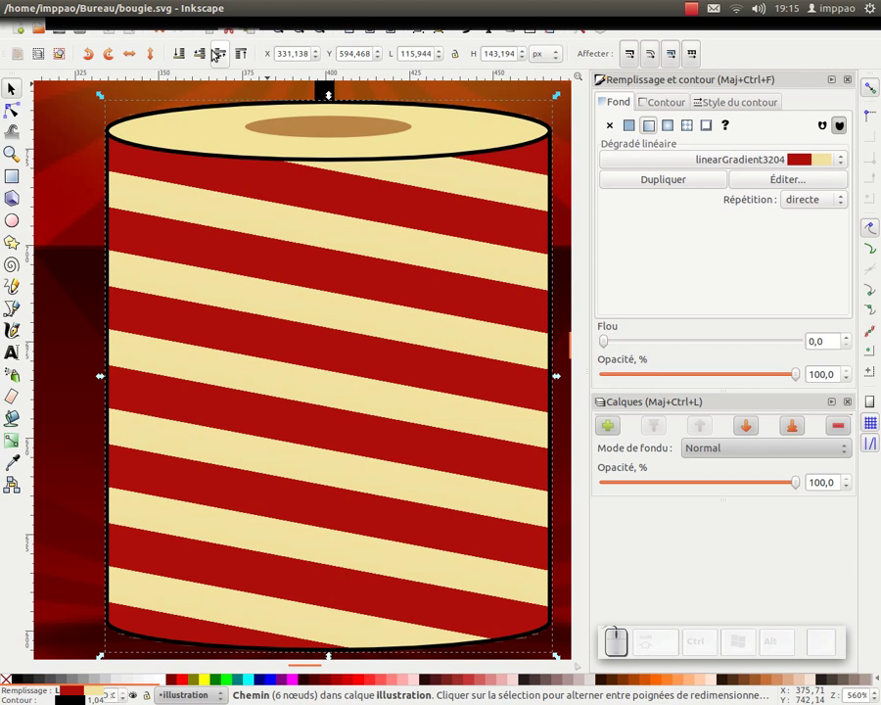
key(minus)
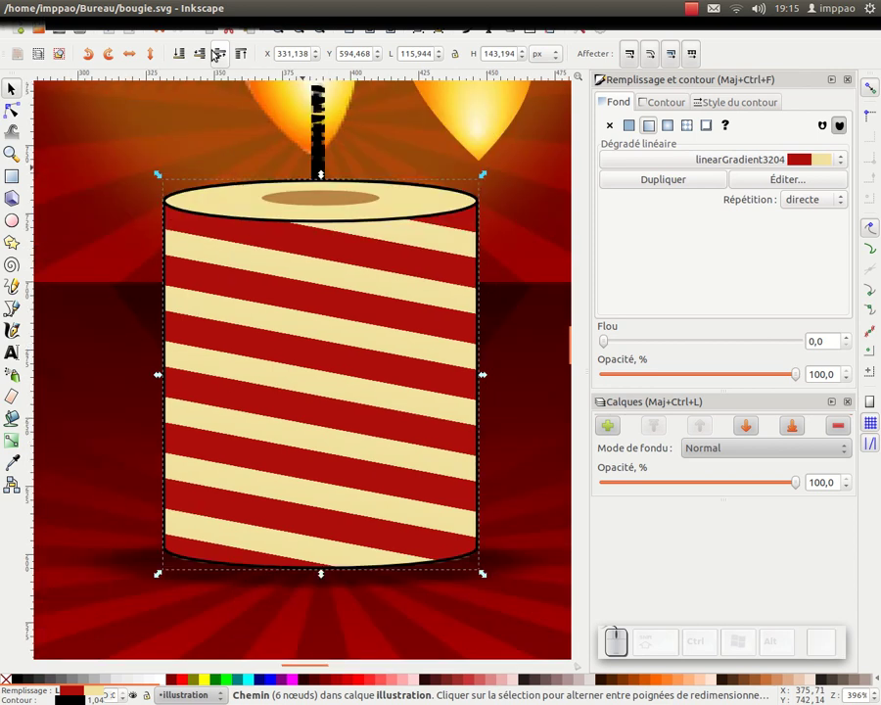
Raise the wick in front of the candle and move the redrawn flame from beside the candle onto the wick
click(323, 127)
scroll(325, 135, up, 1)
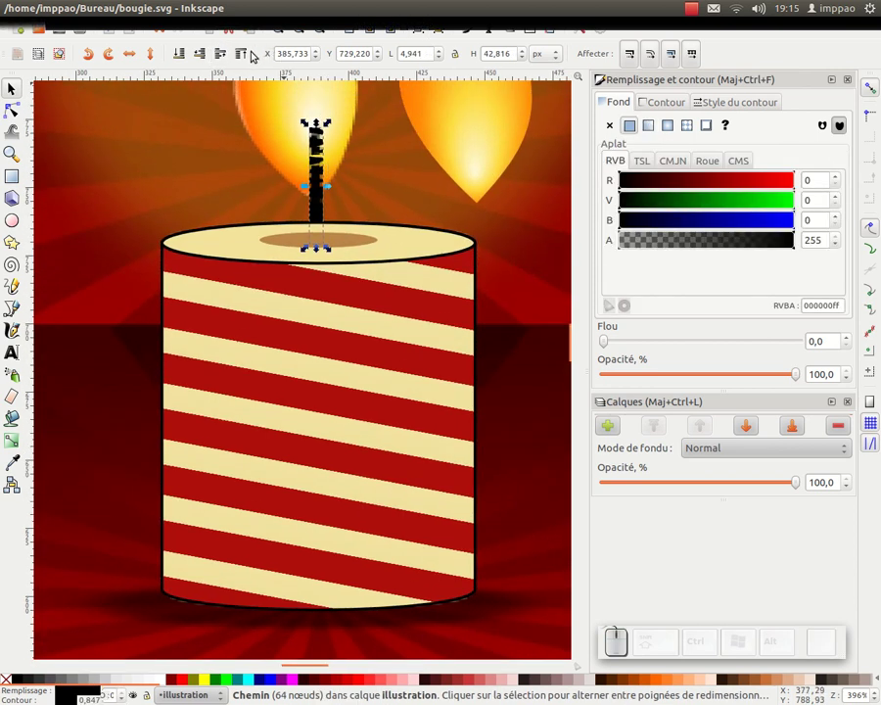
scroll(393, 193, up, 2)
click(500, 249)
mouse_move(499, 249)
mouse_down()
mouse_move(478, 236)
mouse_move(326, 236)
mouse_move(314, 207)
mouse_up()
scroll(396, 284, down, 2)
scroll(369, 359, down, 2)
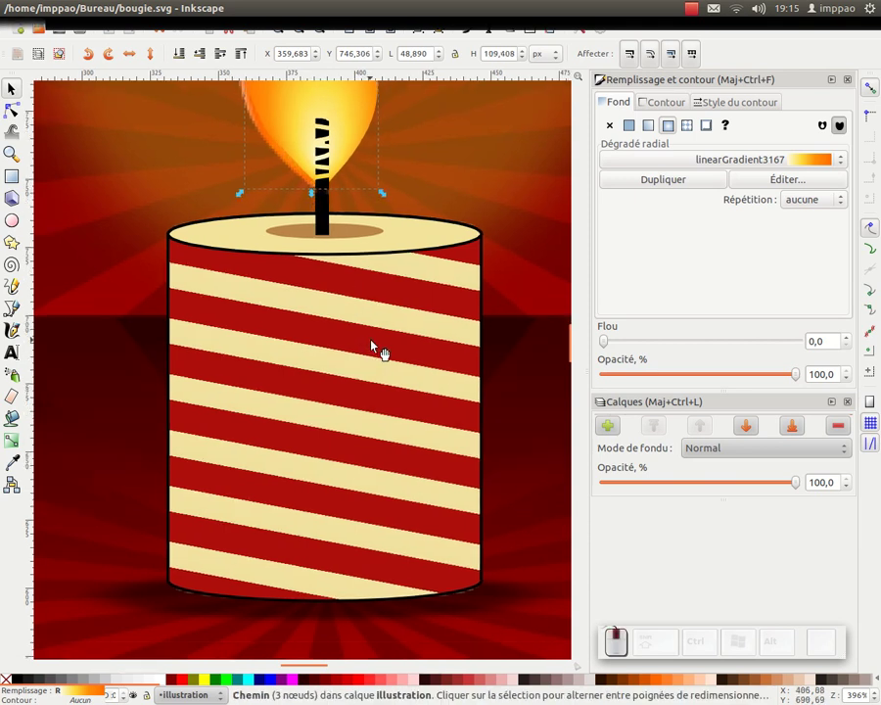
Remove the outlines from the candle body, both top ellipses and the wick together
key(minus)
key(minus)
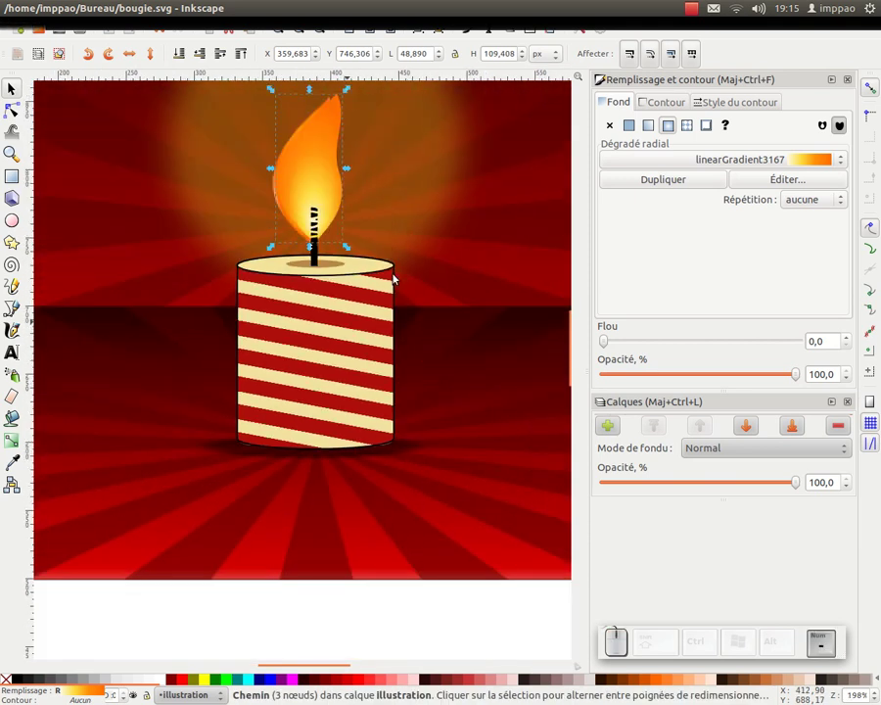
drag(147, 648, 504, 201)
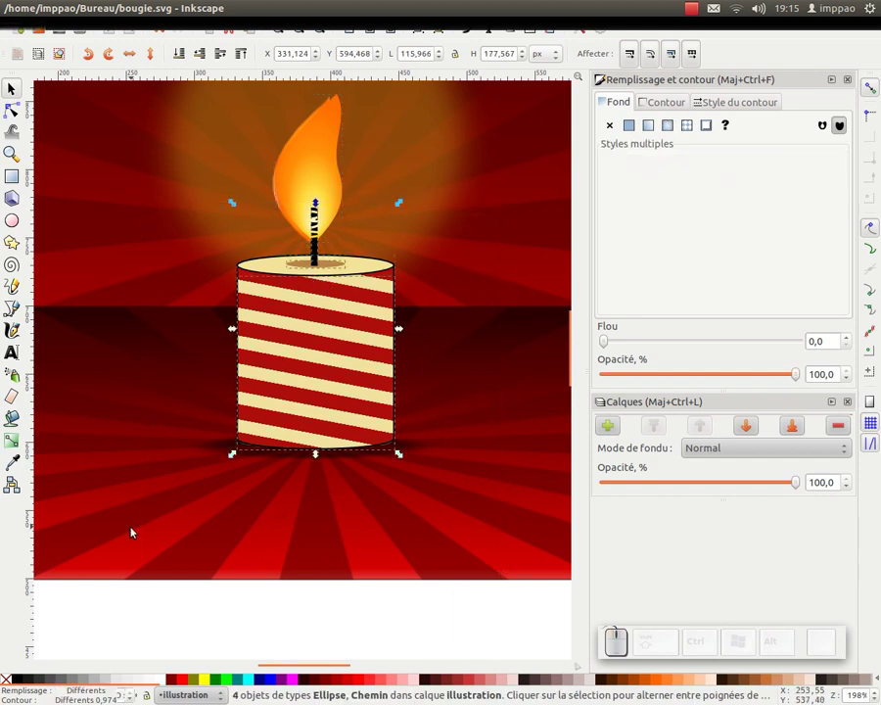
right_click(67, 699)
click(118, 683)
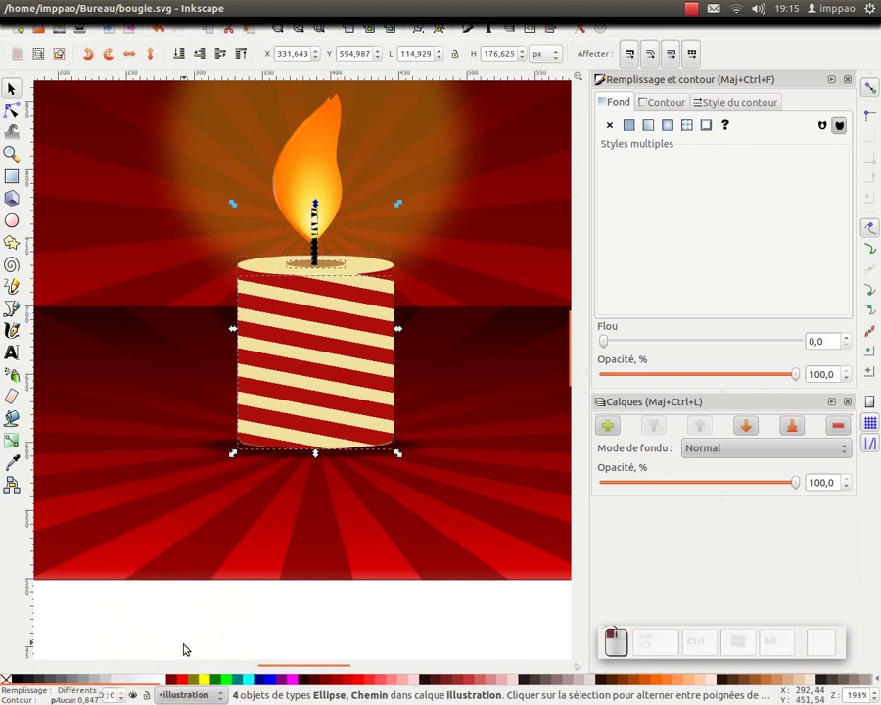
click(292, 470)
Draw an unfilled rectangle about 637 × 326 px over the upper background, from the picture's top edge to the horizon line
key(minus)
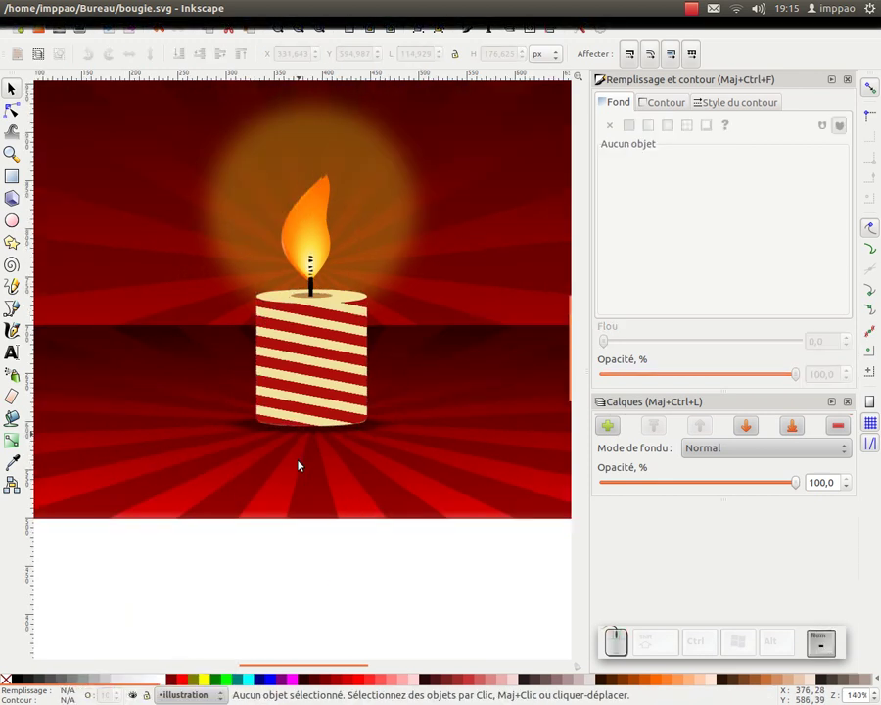
drag(309, 434, 298, 496)
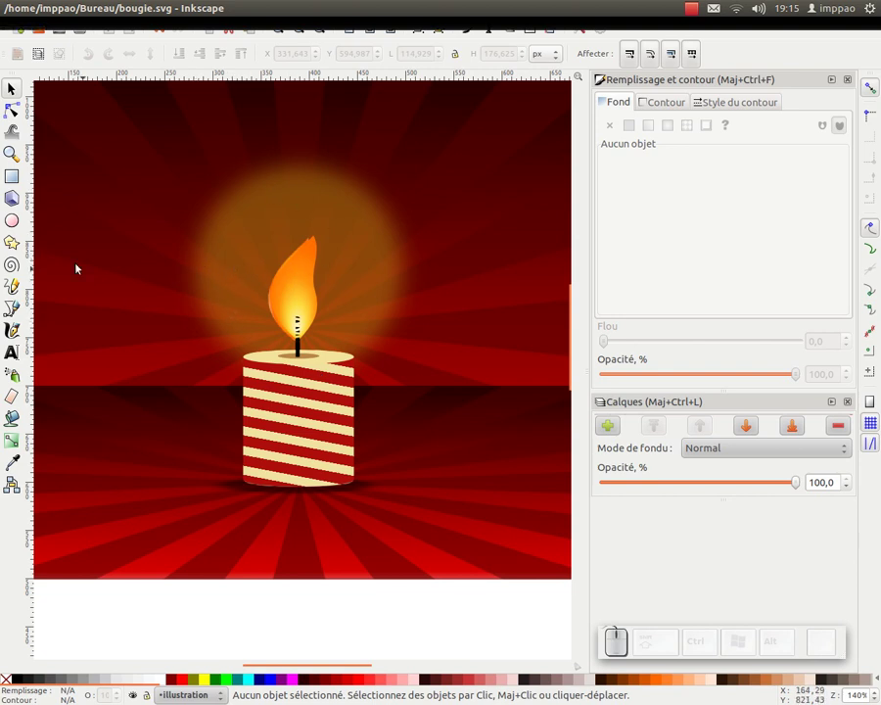
drag(108, 277, 138, 240)
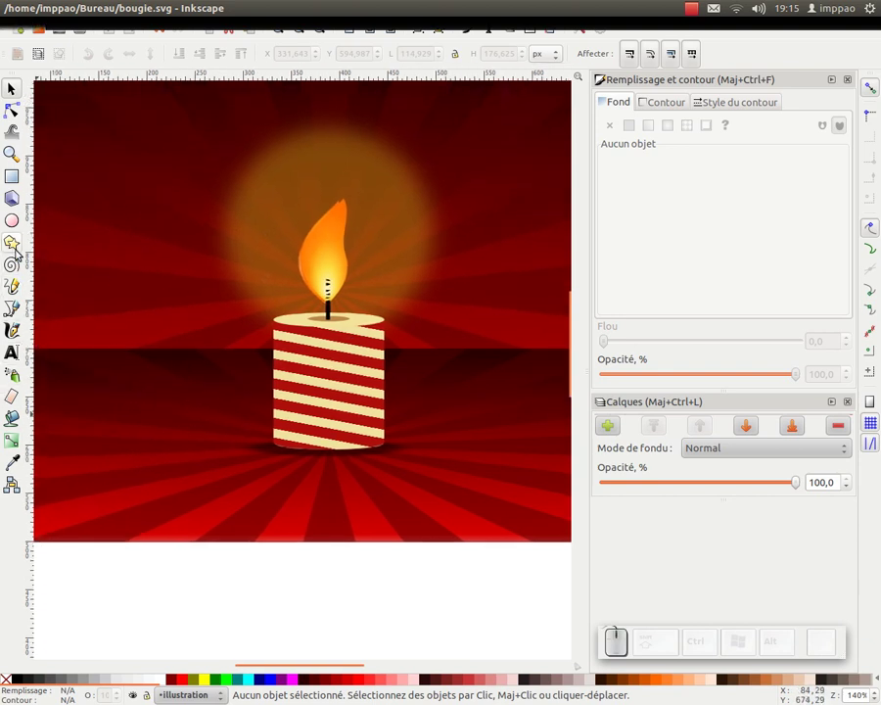
click(12, 176)
scroll(186, 264, up, 1)
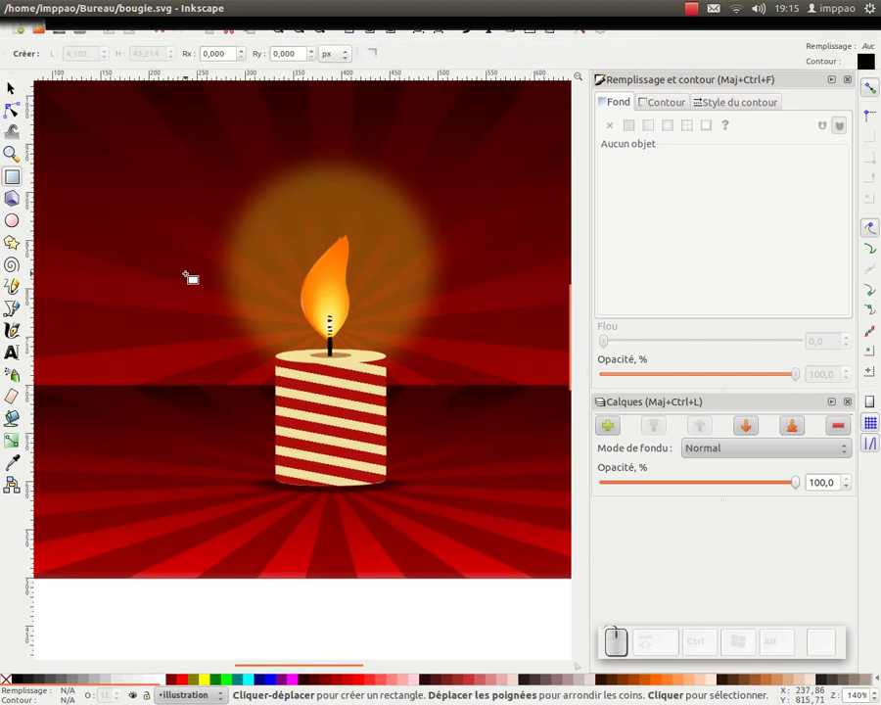
key(minus)
click(847, 80)
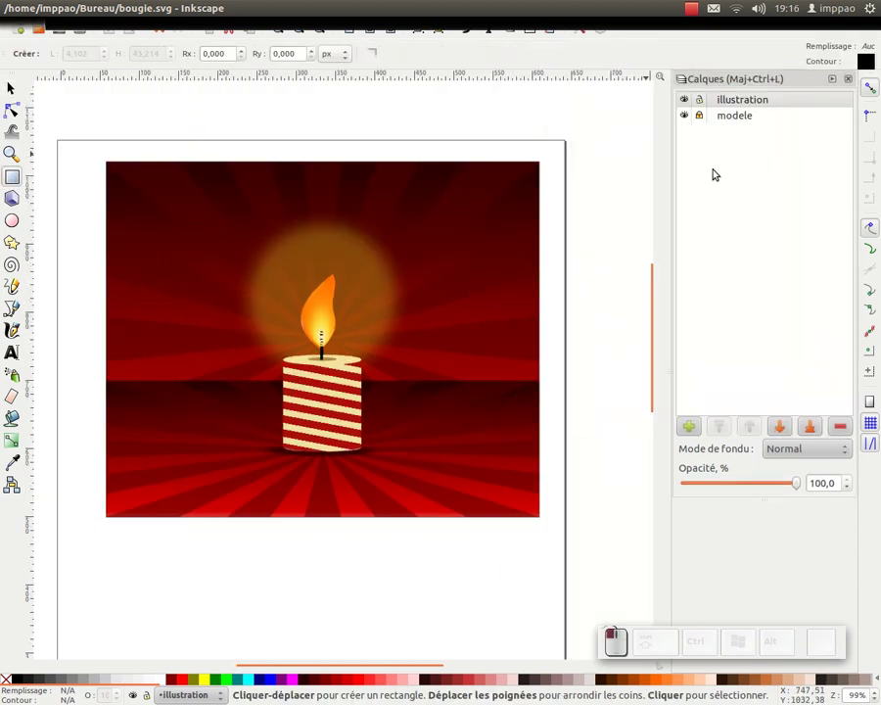
drag(142, 154, 577, 375)
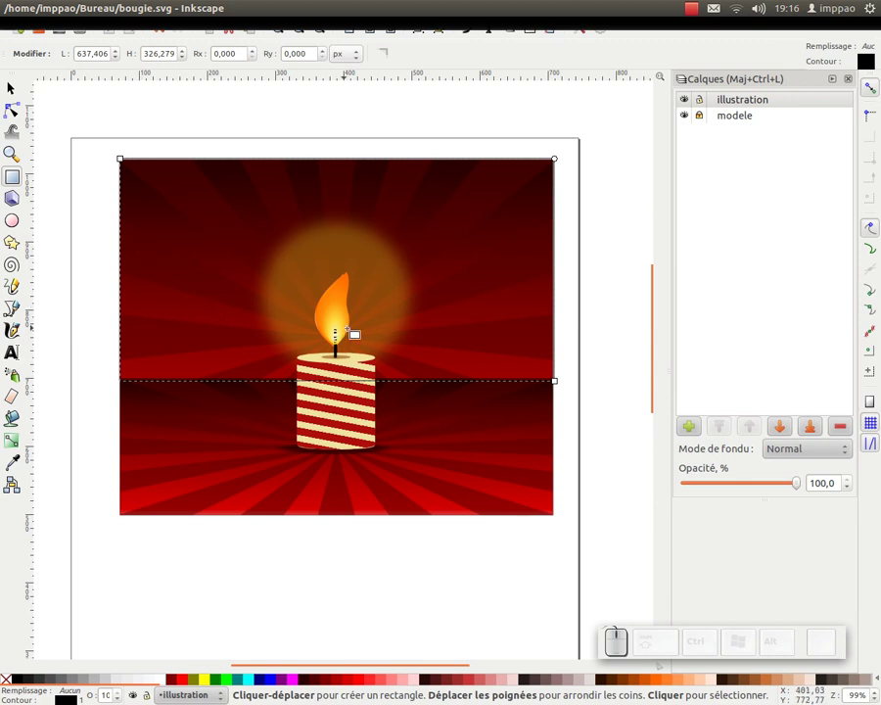
Draw a square about 73 px wide in the empty area below the picture and convert it to a path
scroll(344, 398, right, 7)
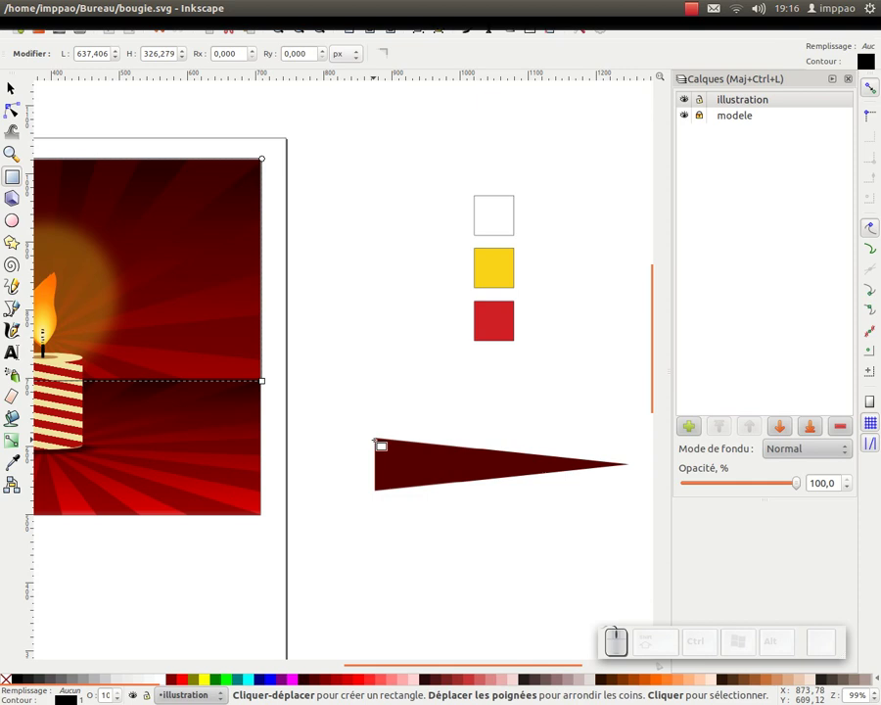
scroll(321, 513, left, 6)
scroll(321, 513, down, 1)
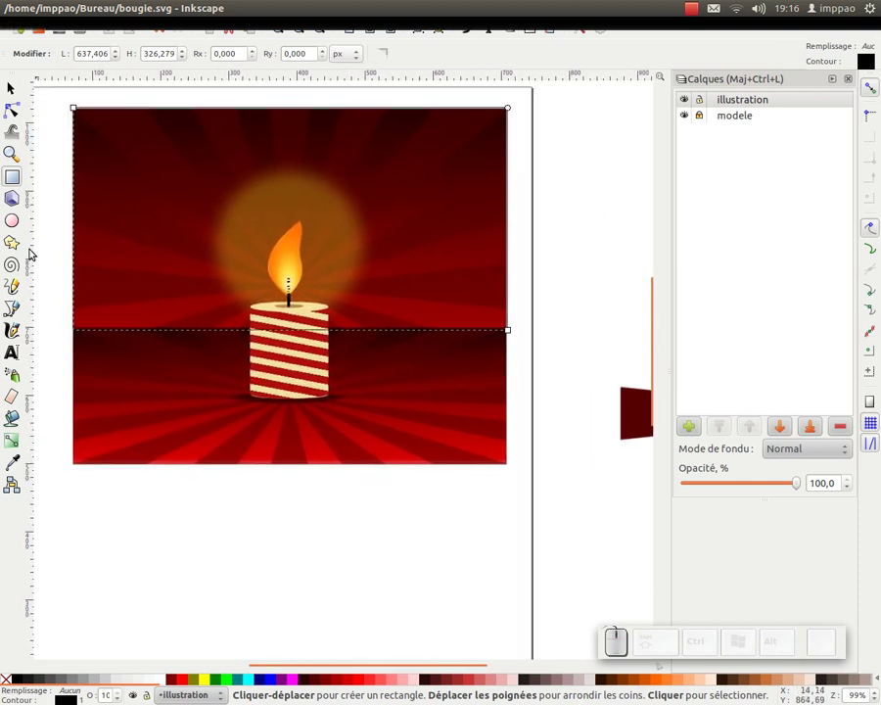
drag(199, 499, 249, 548)
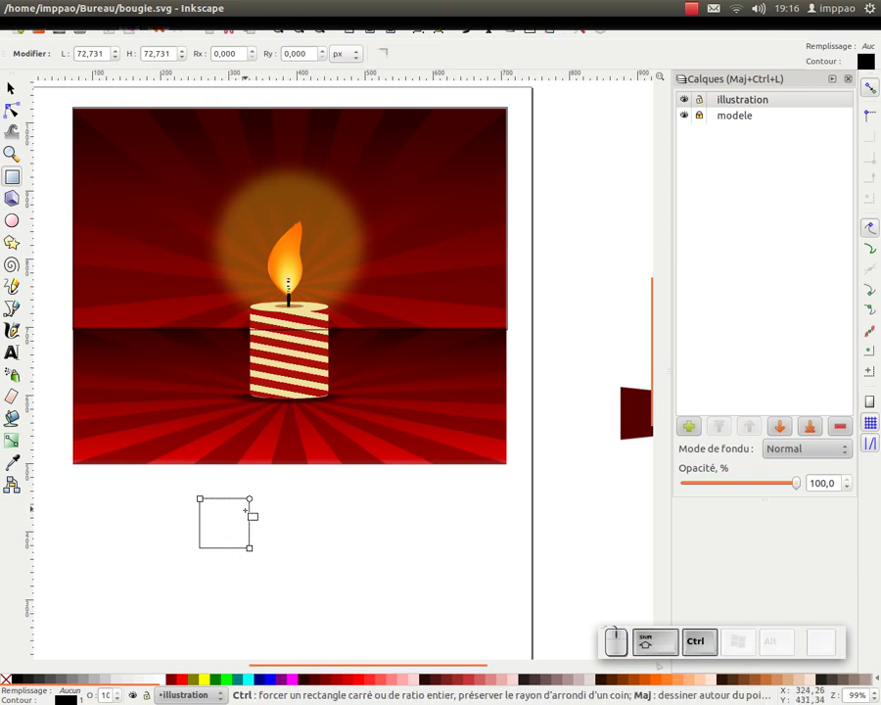
key(shift+ctrl+c)
Delete the square's upper-right node with straight sides kept, leaving a right-angled triangle
click(11, 110)
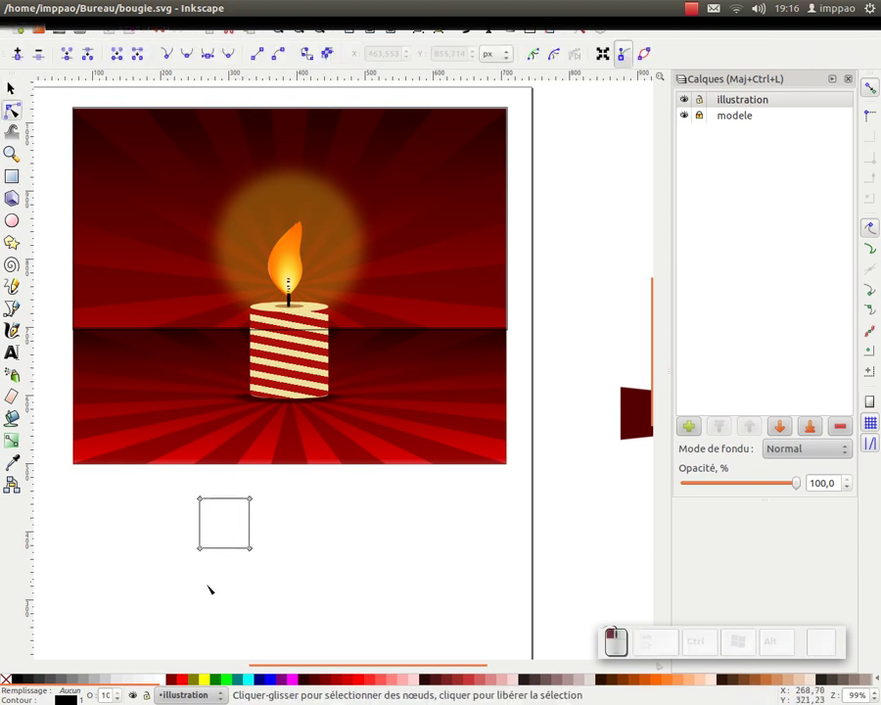
click(249, 499)
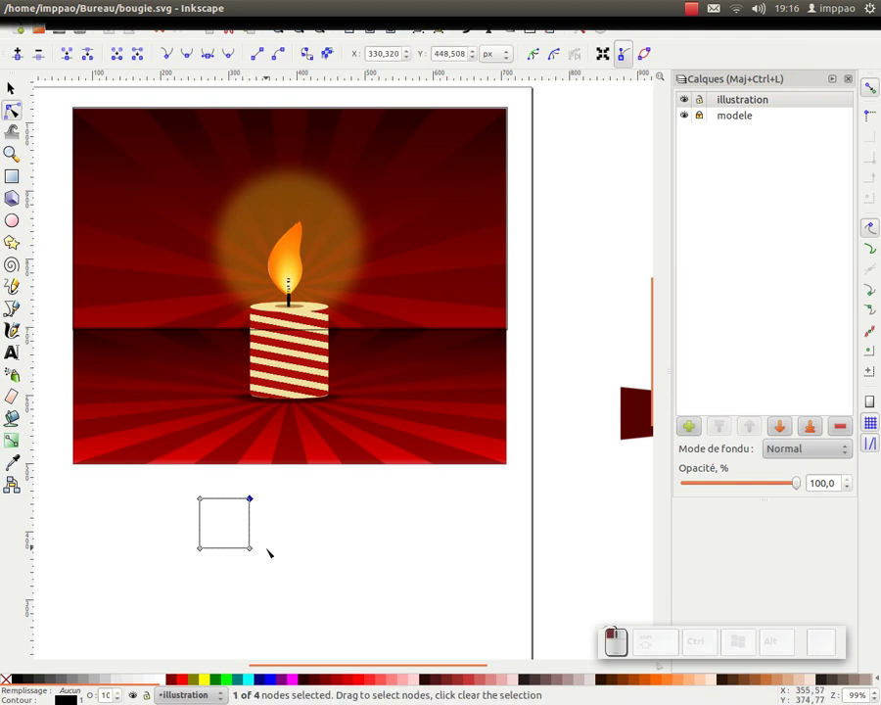
key(shift+s)
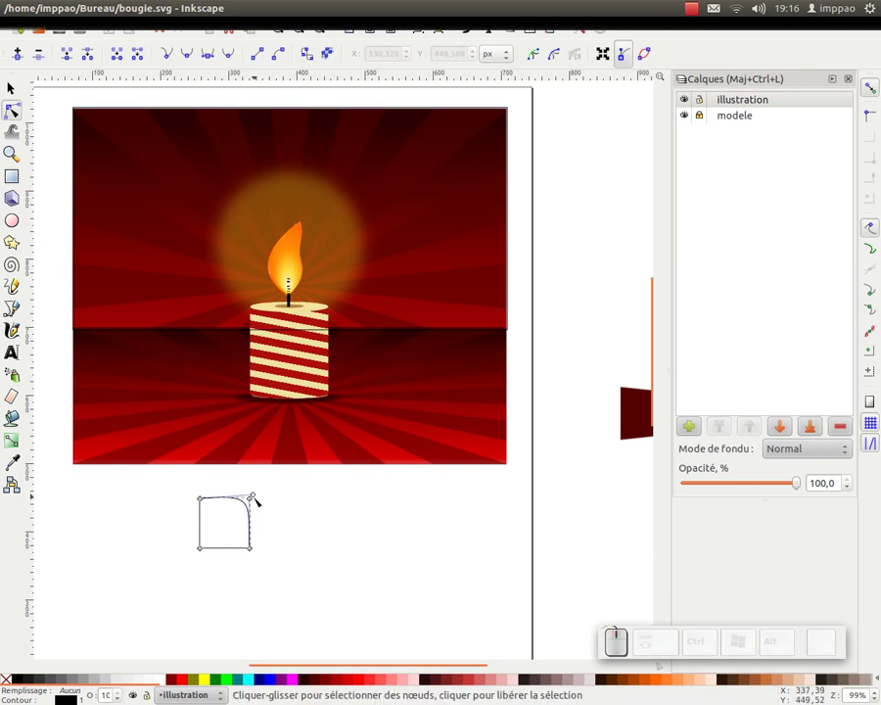
mouse_move(252, 496)
mouse_down()
mouse_move(256, 478)
mouse_move(264, 509)
mouse_up()
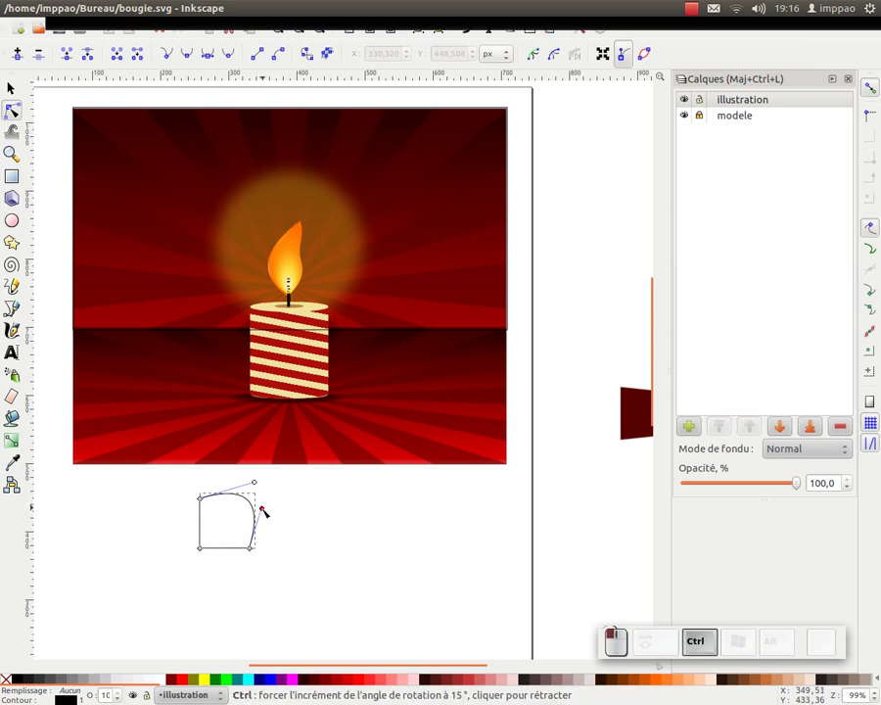
key(ctrl+Delete)
Rotate the triangle until its long side is vertical and its apex points right, and stretch it to about 527 px wide
click(10, 89)
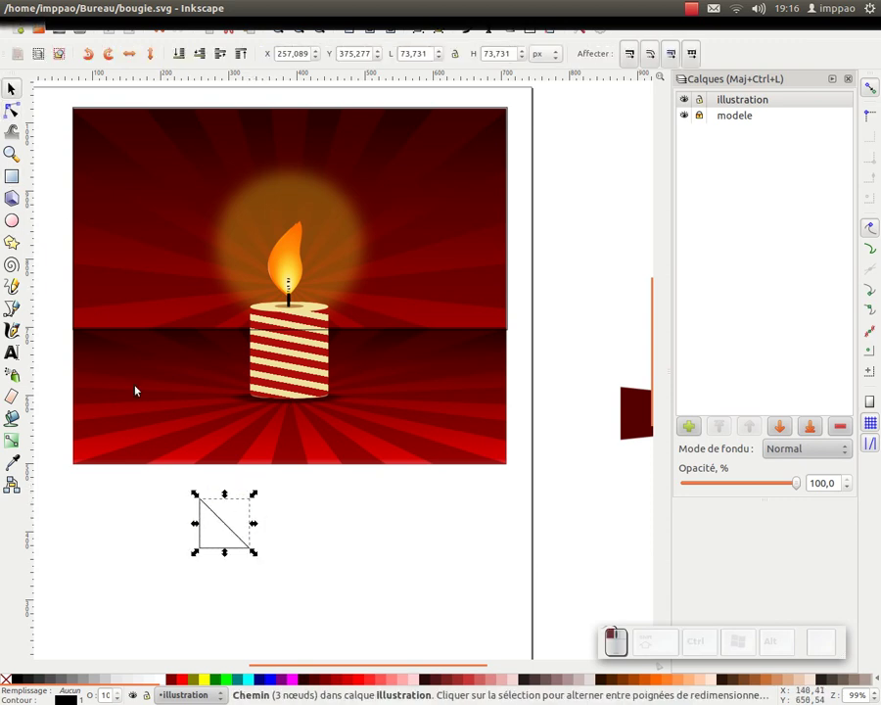
click(208, 511)
drag(197, 495, 218, 425)
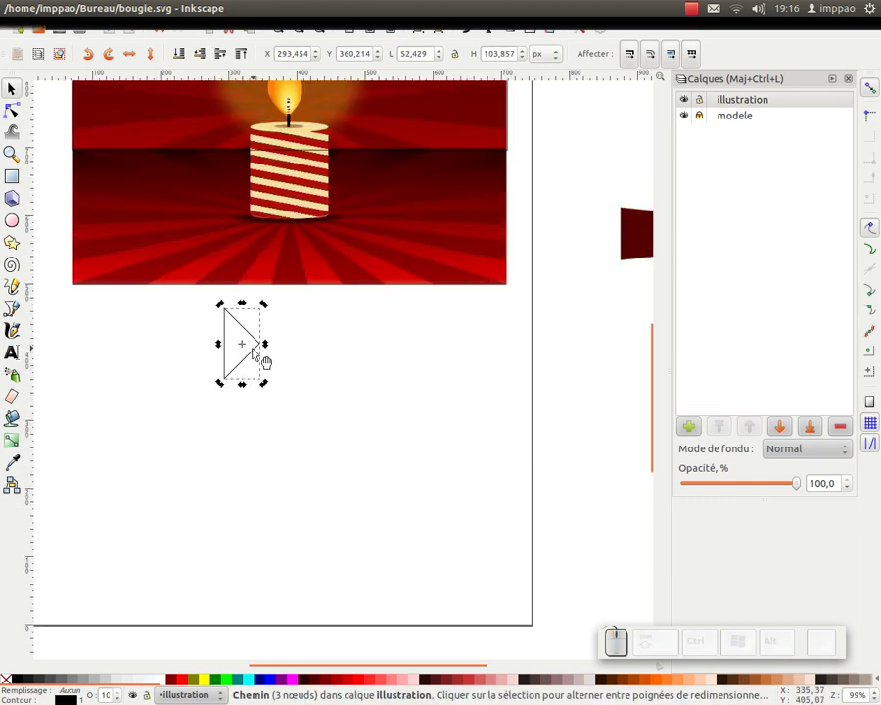
drag(265, 345, 595, 354)
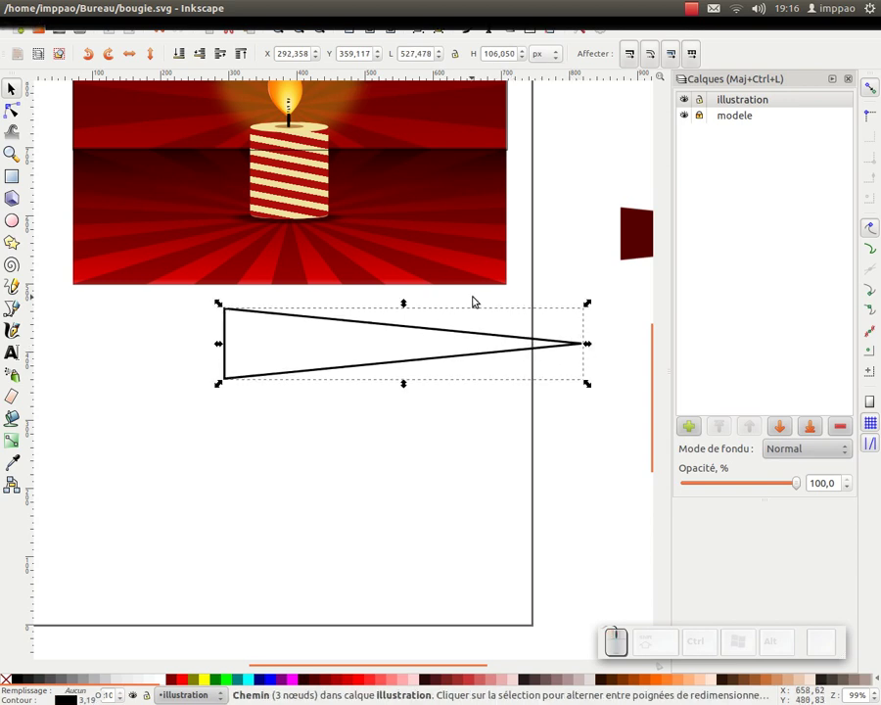
Fill the triangle with the dark red sampled from the existing ray shape beside the page and remove its outline
drag(478, 296, 400, 333)
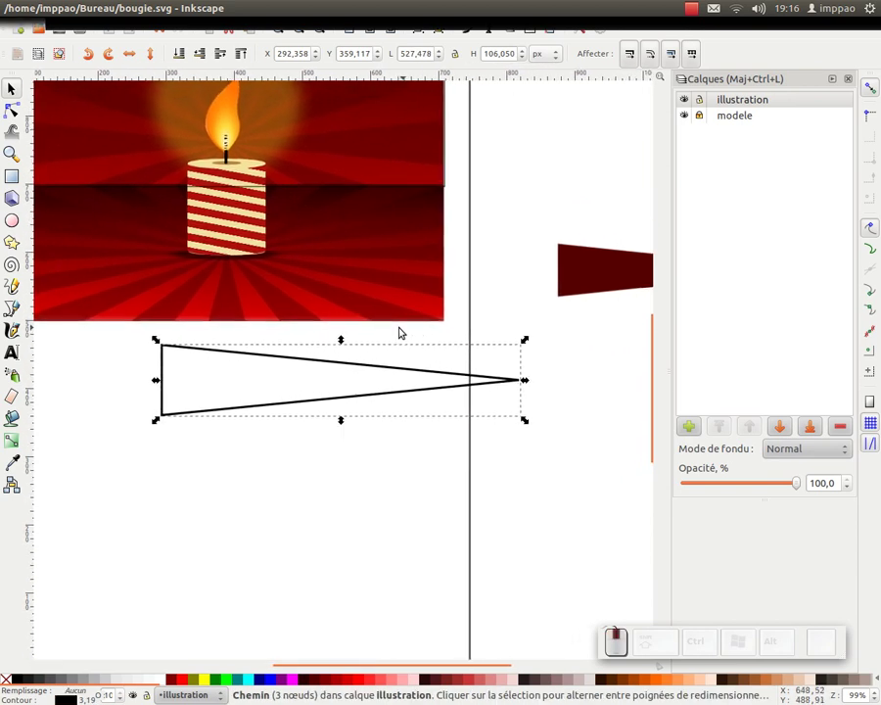
click(13, 464)
click(595, 272)
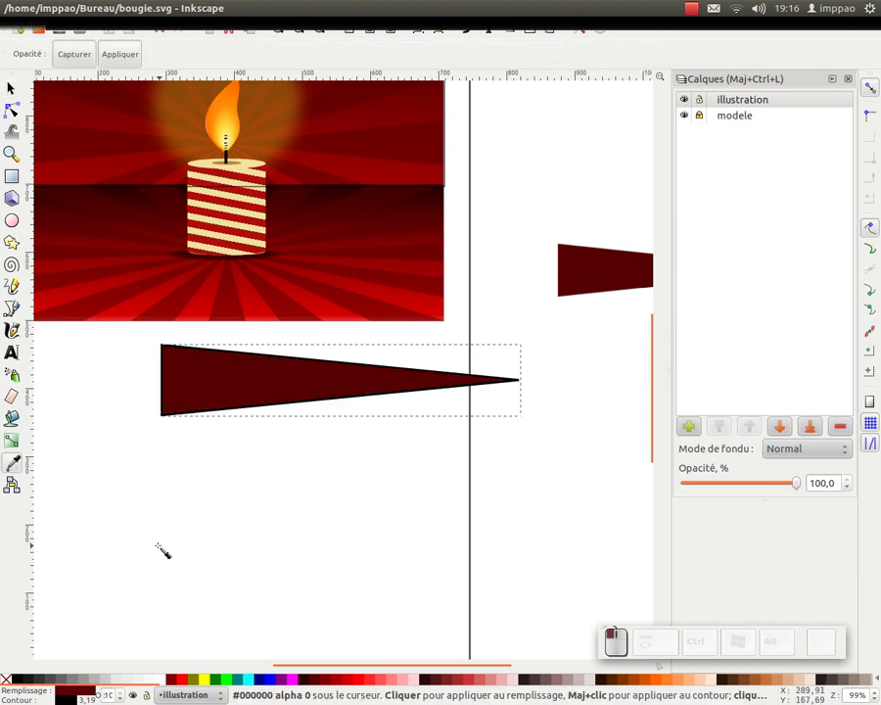
scroll(191, 502, up, 2)
scroll(191, 502, left, 1)
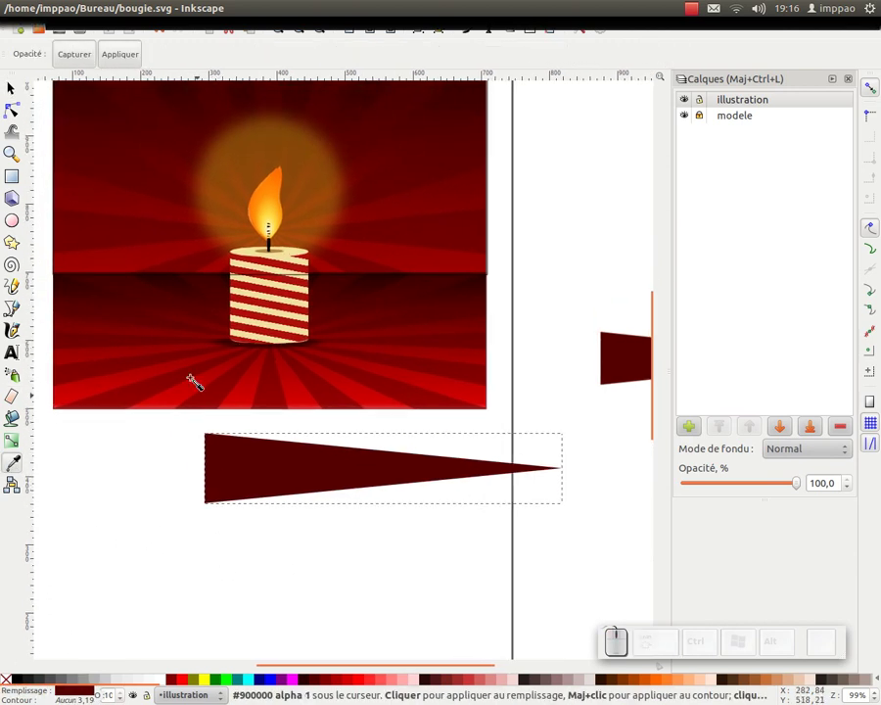
Set the opacity of the modele layer to 50 %
click(12, 90)
scroll(608, 217, up, 2)
scroll(608, 217, left, 2)
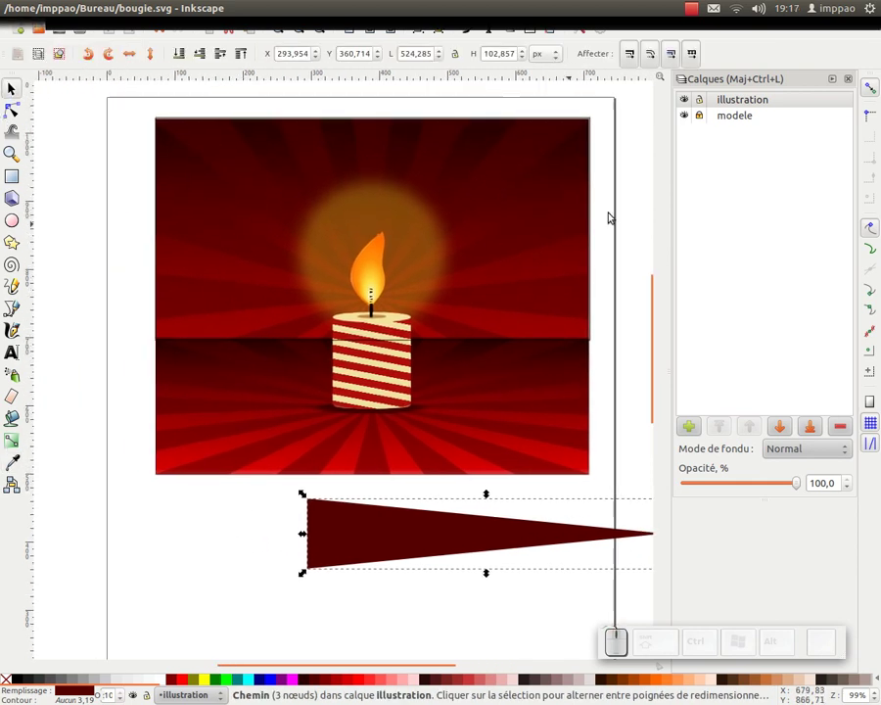
click(773, 116)
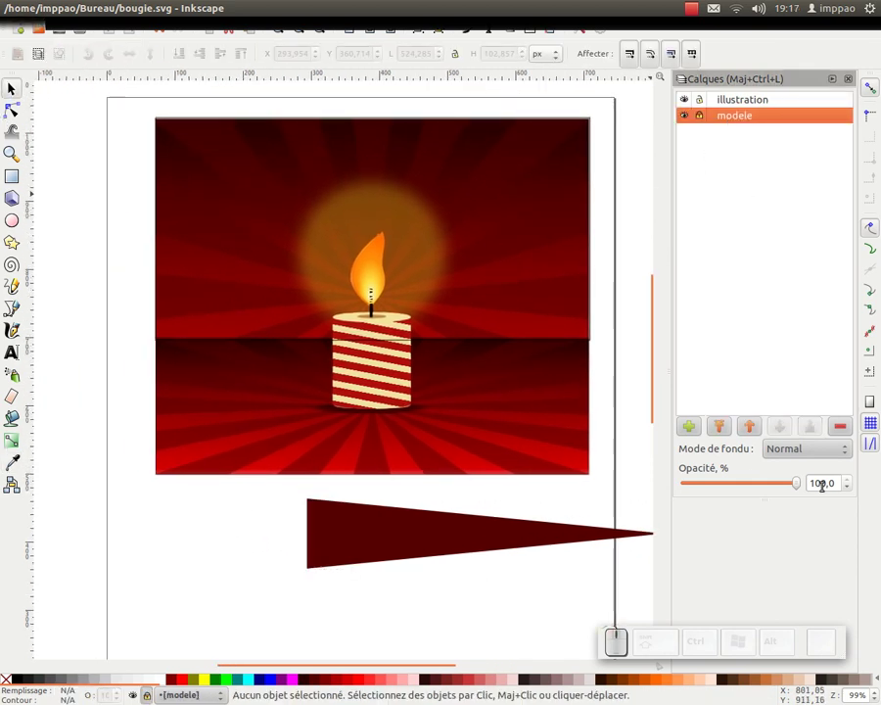
drag(822, 485, 768, 486)
text(5)
key(Return)
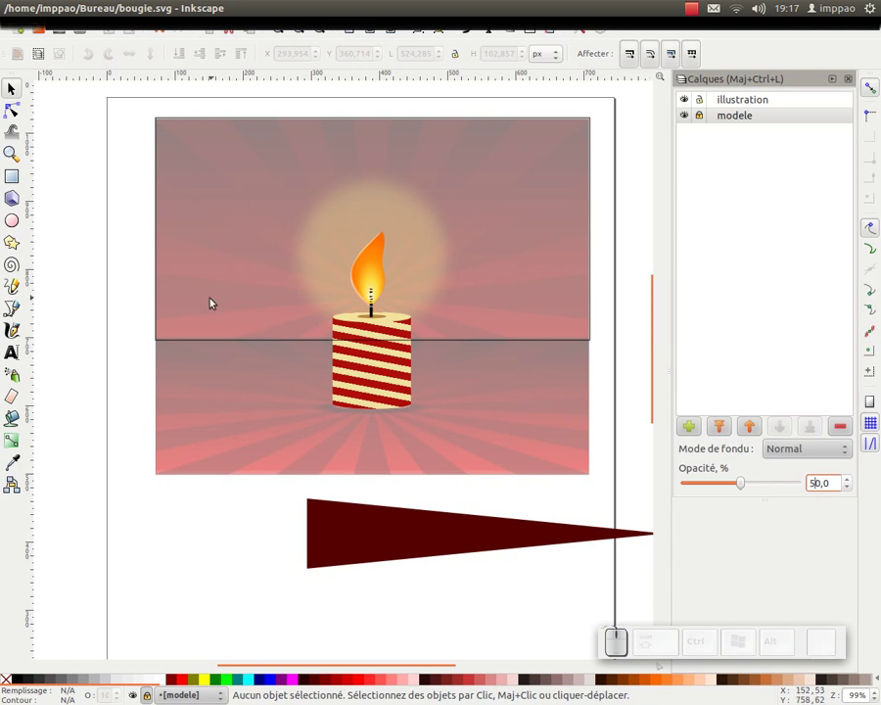
Move the dark red triangle over the picture's left half with its apex at the base of the flame, shortened to about 411 px wide
drag(438, 559, 240, 296)
scroll(240, 298, left, 1)
drag(55, 294, 133, 296)
drag(285, 308, 206, 349)
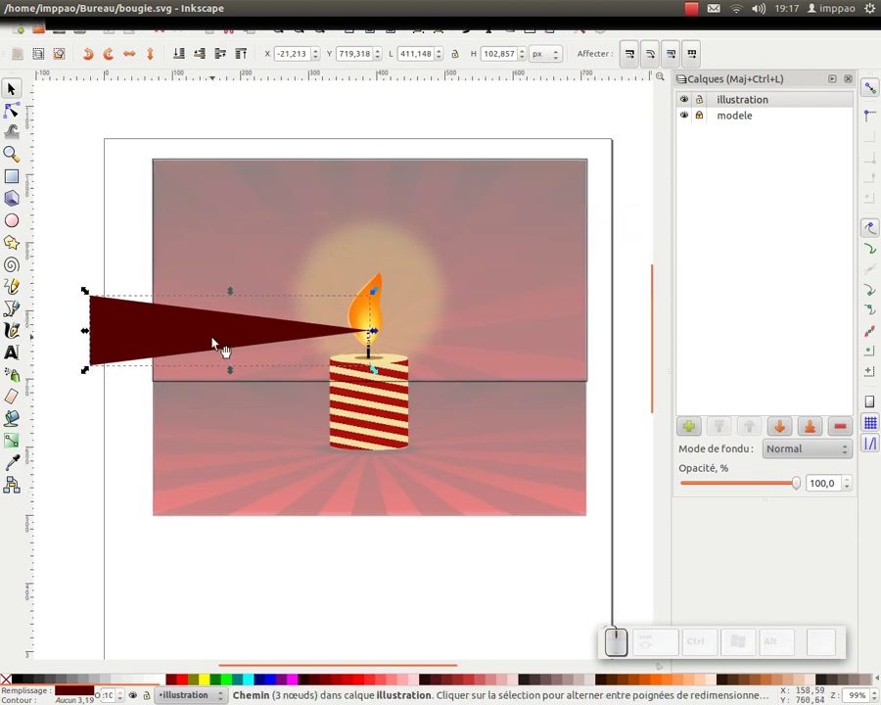
With snapping to cusp nodes enabled, place the triangle's rotation centre on its apex and set the apex at the flame's base
click(213, 340)
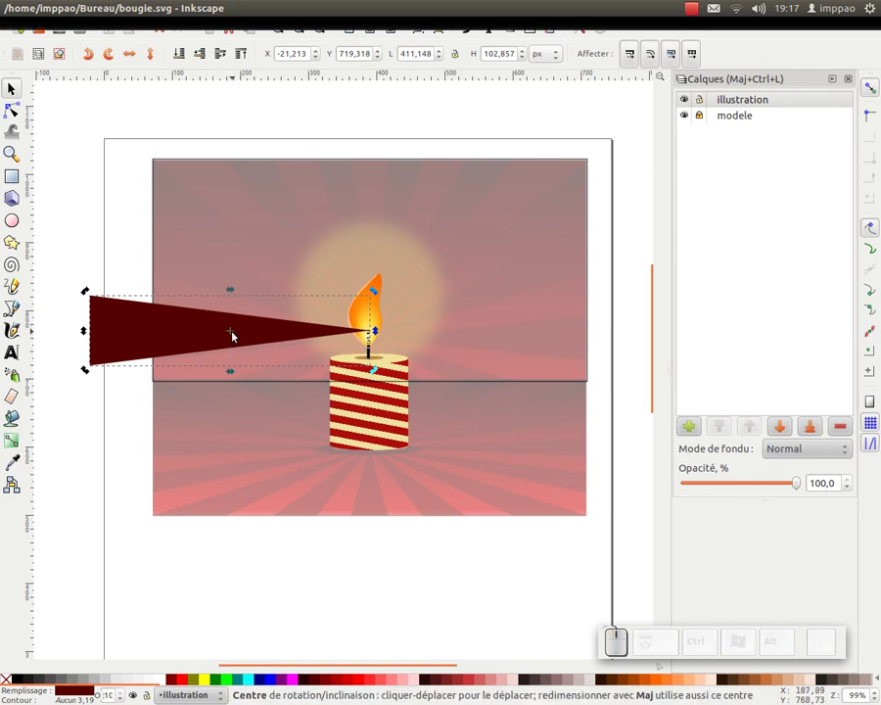
drag(247, 331, 256, 255)
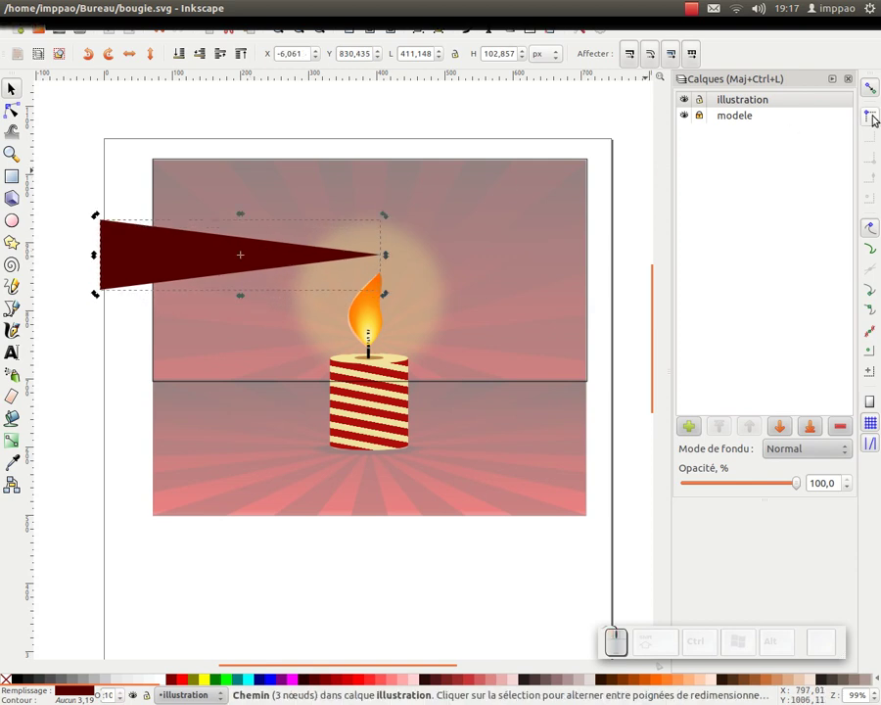
click(869, 293)
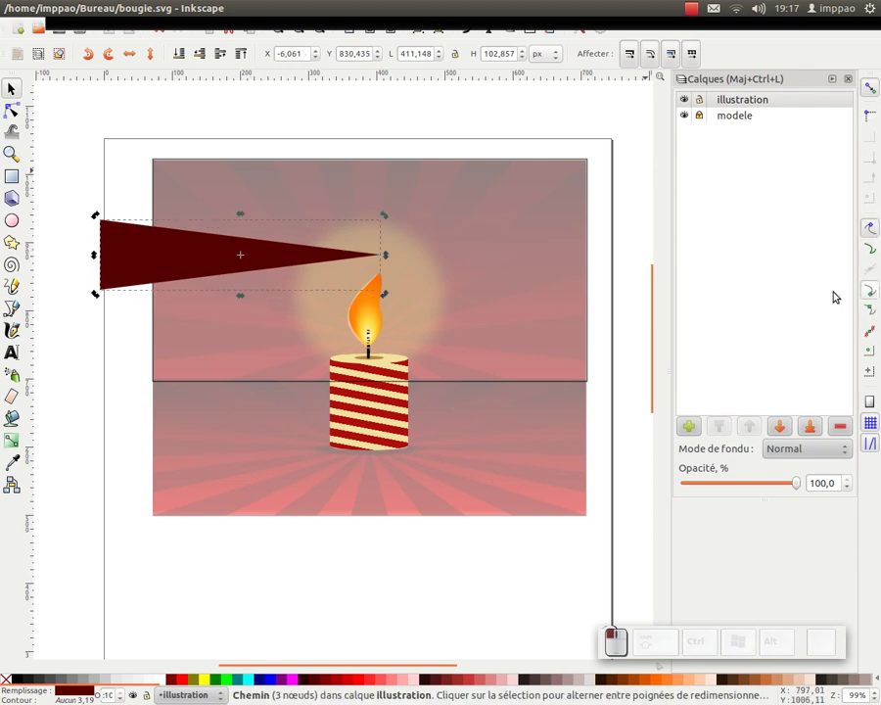
drag(241, 259, 373, 259)
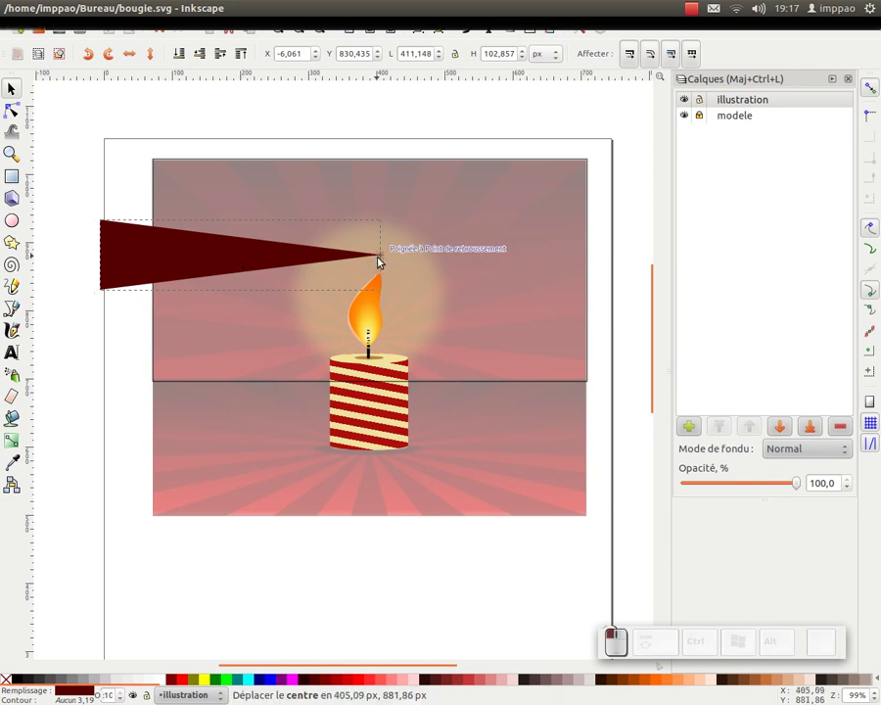
drag(204, 255, 195, 329)
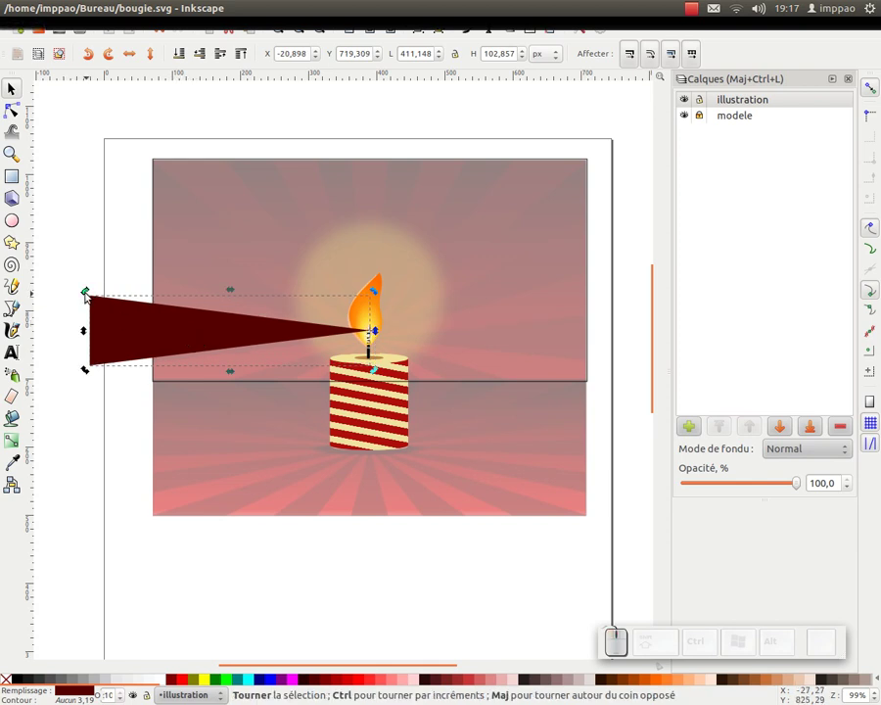
Make three successive duplicates of the triangle, rotating each 30° clockwise about the apex until the last one stands vertical above the flame
mouse_move(85, 293)
mouse_down()
mouse_move(92, 284)
mouse_move(92, 294)
mouse_up()
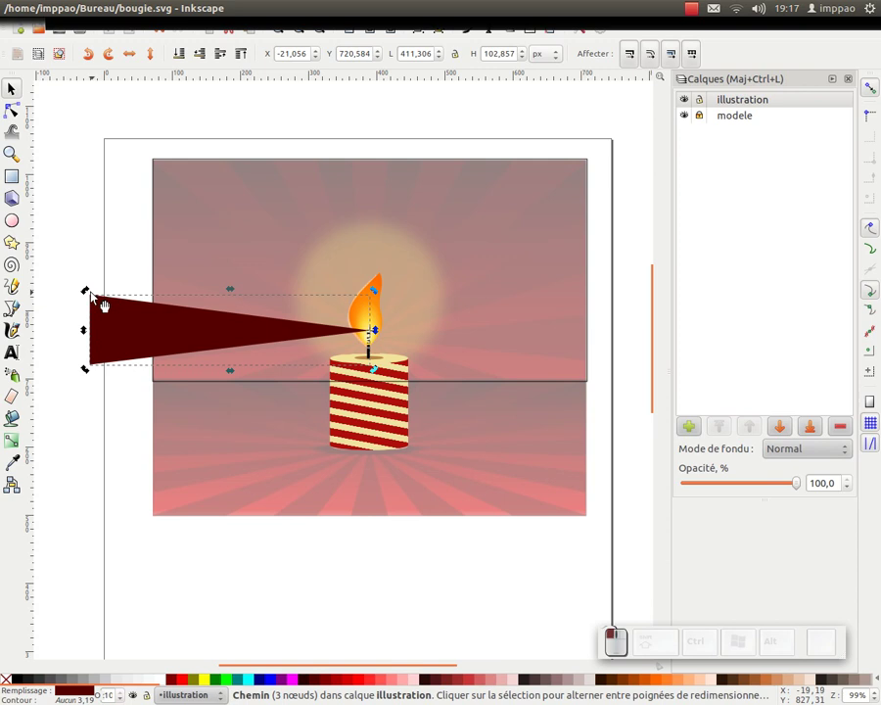
key(ctrl+z)
key(ctrl+d)
drag(86, 293, 161, 197)
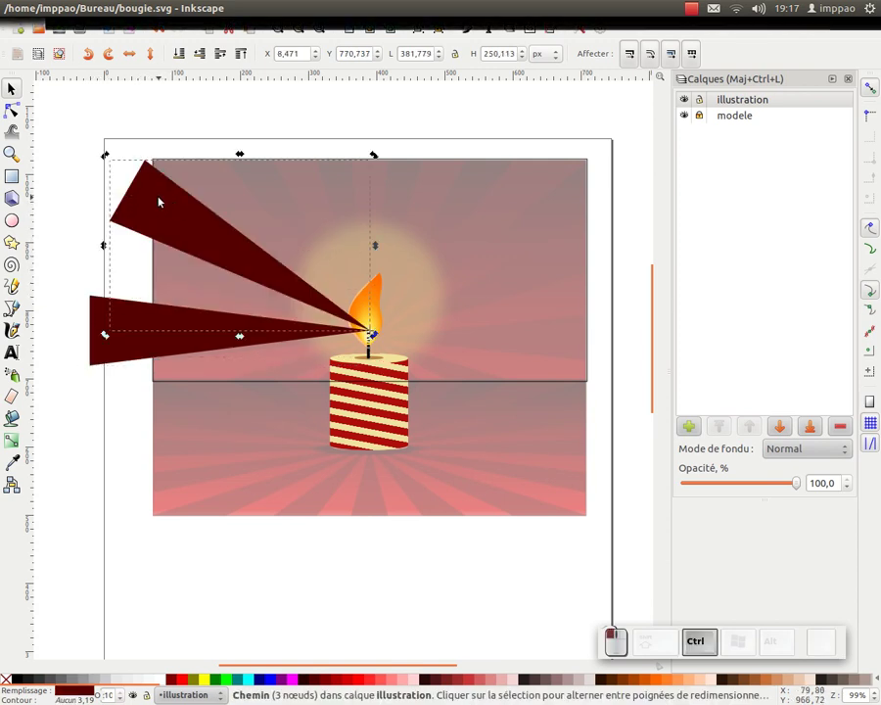
key(ctrl+d)
mouse_move(108, 156)
mouse_down()
mouse_move(200, 125)
mouse_move(280, 120)
mouse_up()
scroll(359, 186, up, 3)
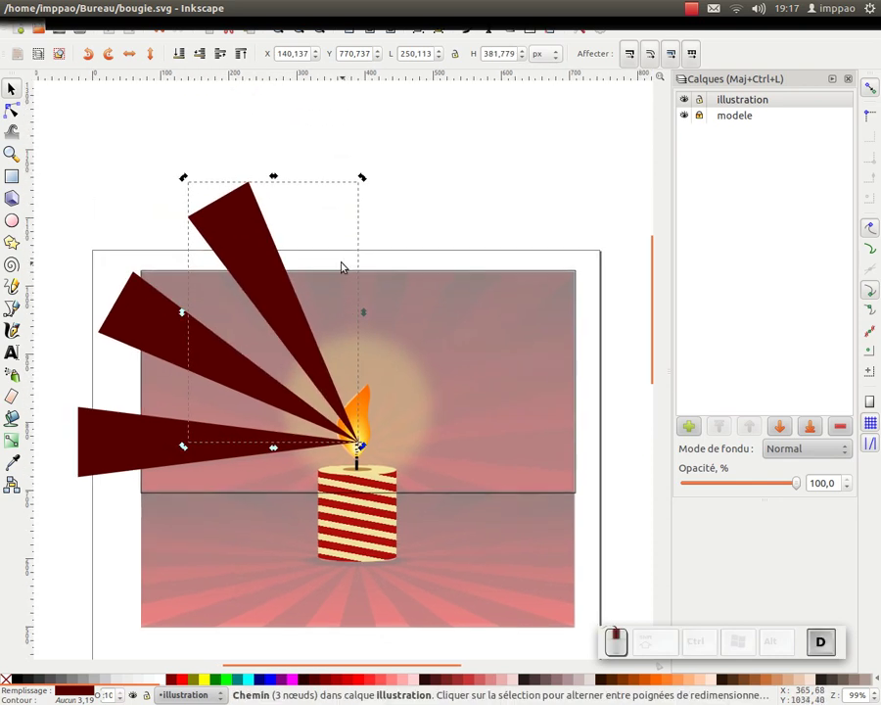
drag(359, 179, 488, 243)
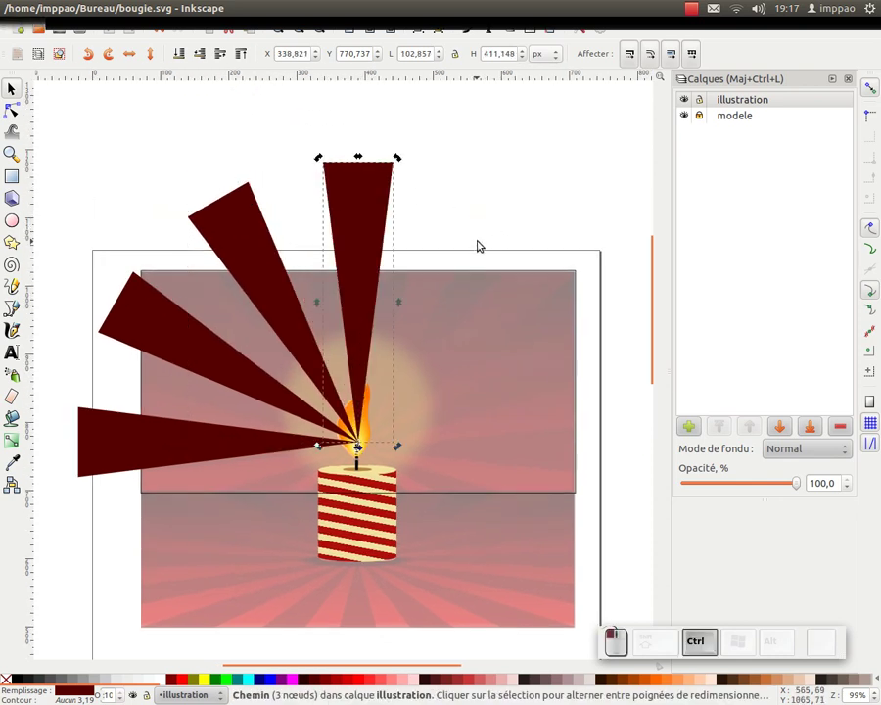
Duplicate the four rays together and rotate the copies 120° clockwise about their common apex
shift+click(235, 233)
shift+click(142, 331)
shift+click(114, 433)
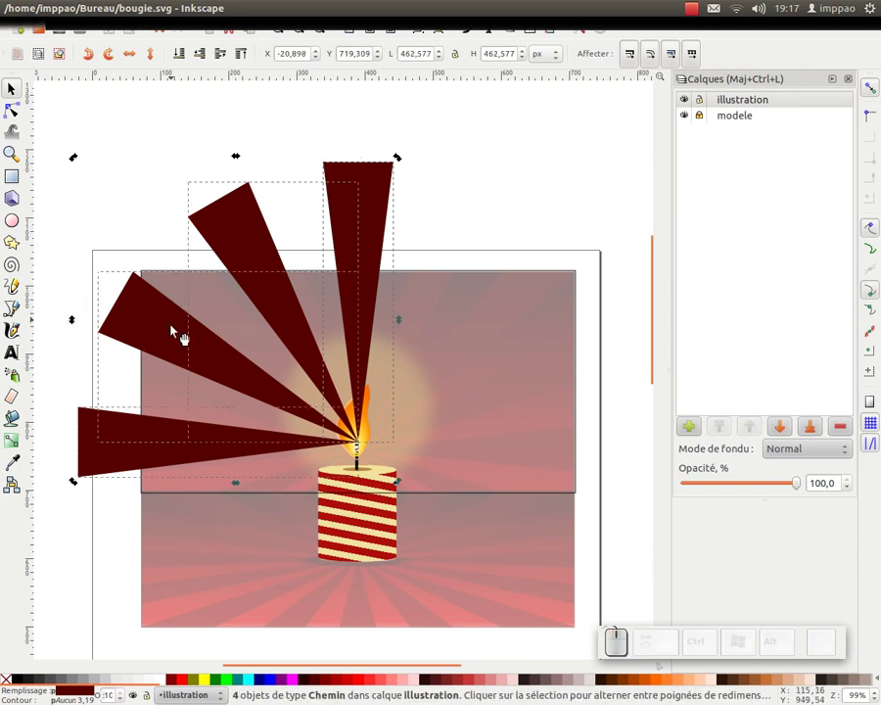
key(ctrl+d)
click(193, 281)
drag(398, 157, 465, 382)
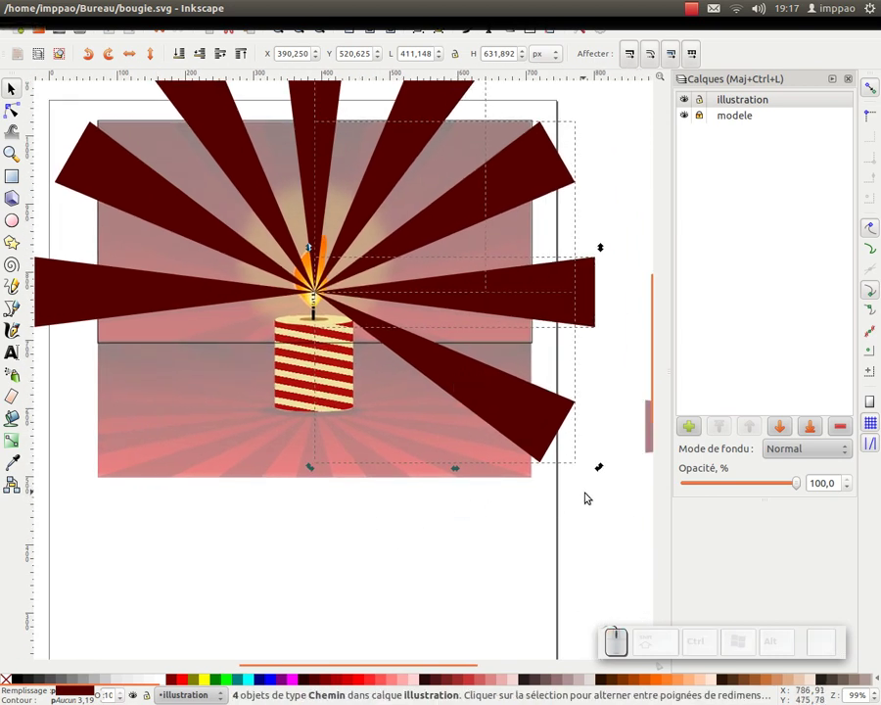
Duplicate the rotated set of four rays and turn it a further 120° clockwise, completing a full circle of twelve rays
drag(599, 468, 51, 530)
key(minus)
scroll(290, 416, up, 1)
scroll(291, 416, right, 1)
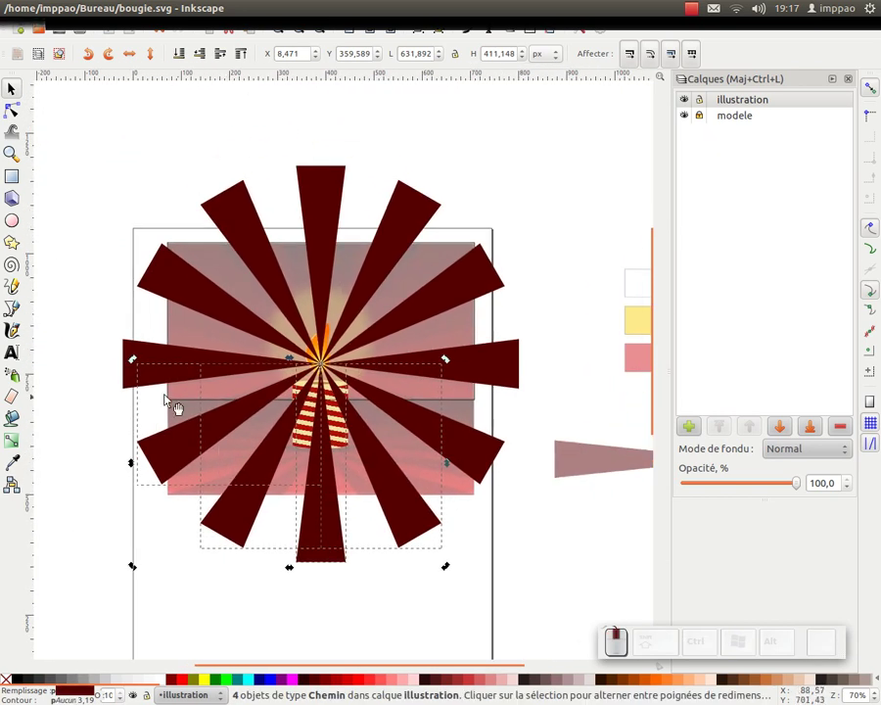
Select all twelve rays and group them
shift+click(134, 356)
shift+click(166, 282)
shift+click(230, 205)
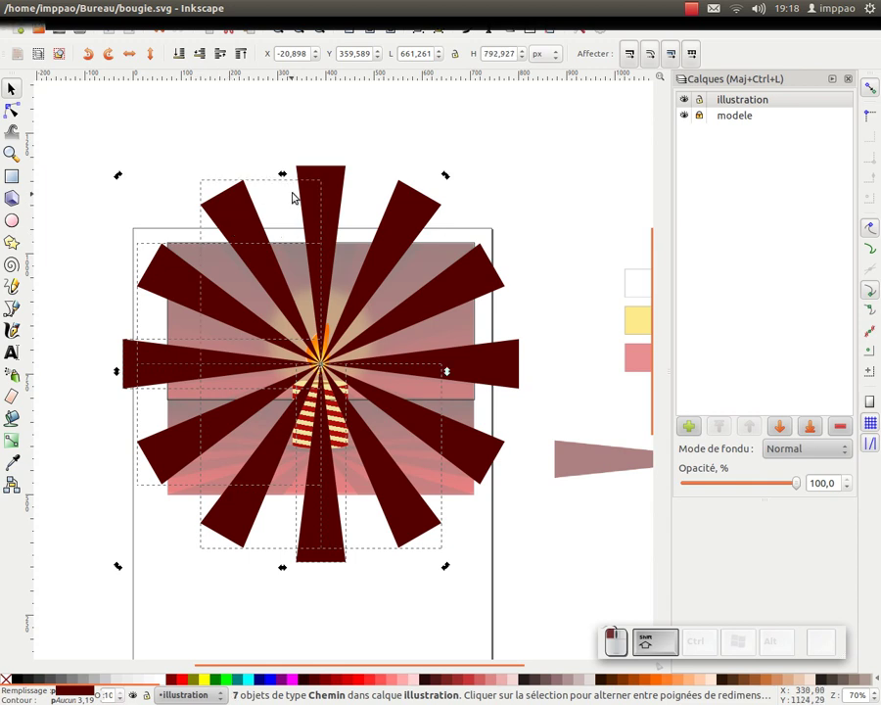
shift+click(333, 191)
shift+click(501, 365)
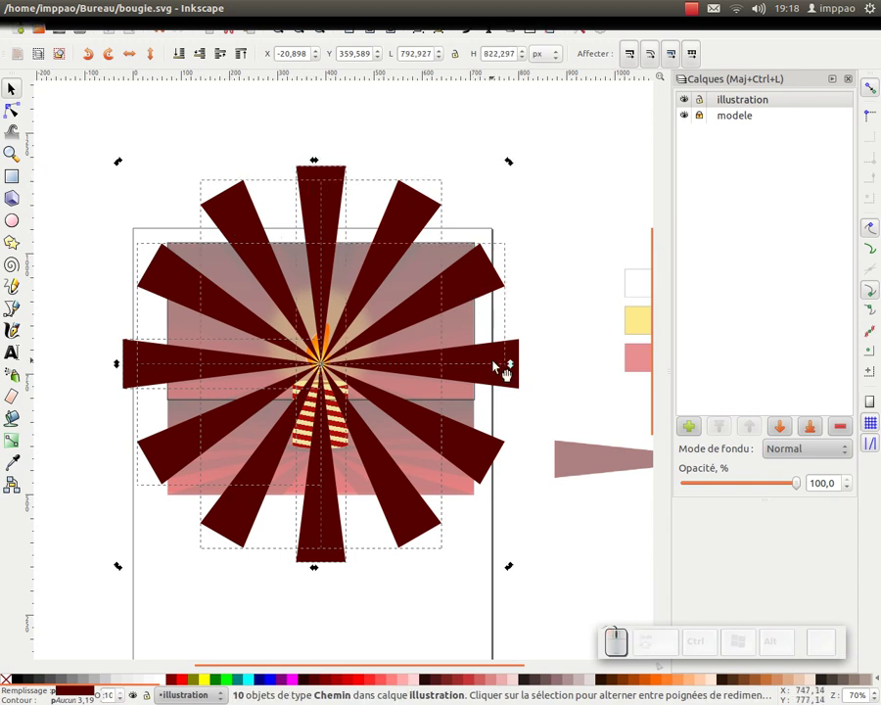
shift+click(486, 458)
shift+click(428, 502)
key(ctrl)
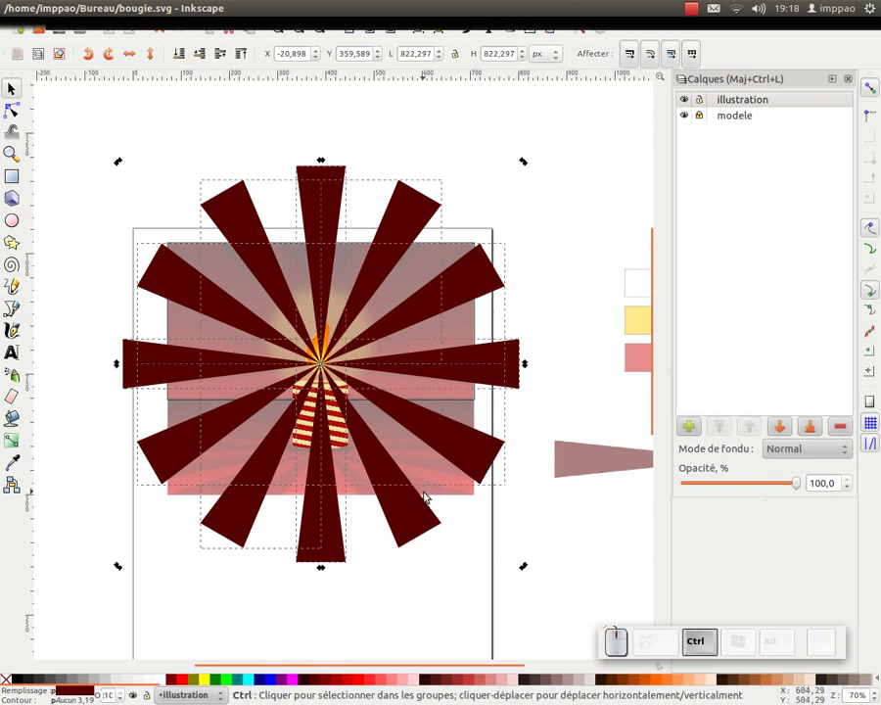
shift+click(434, 511)
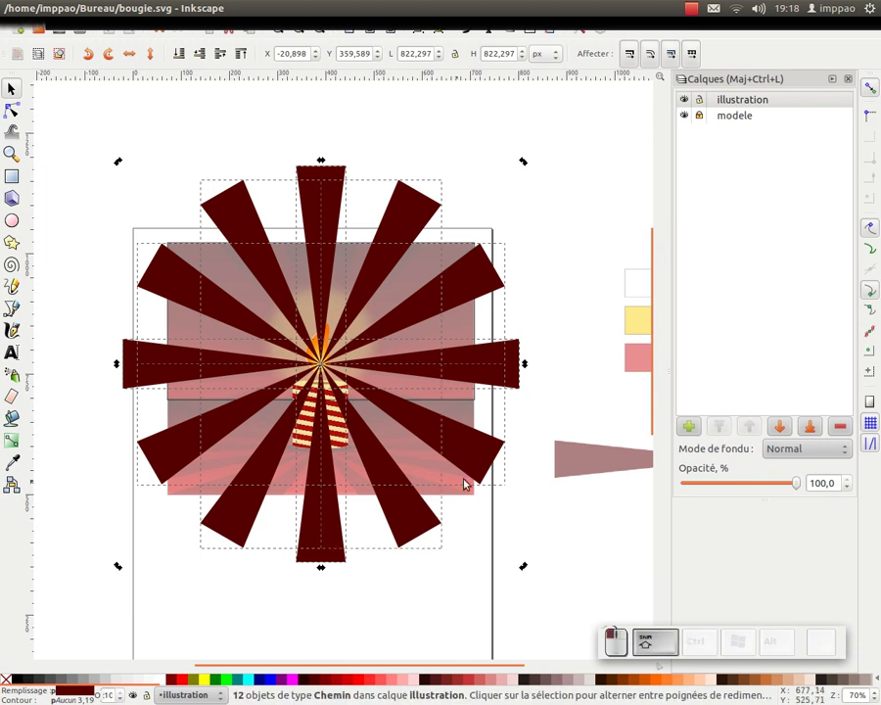
shift+click(485, 460)
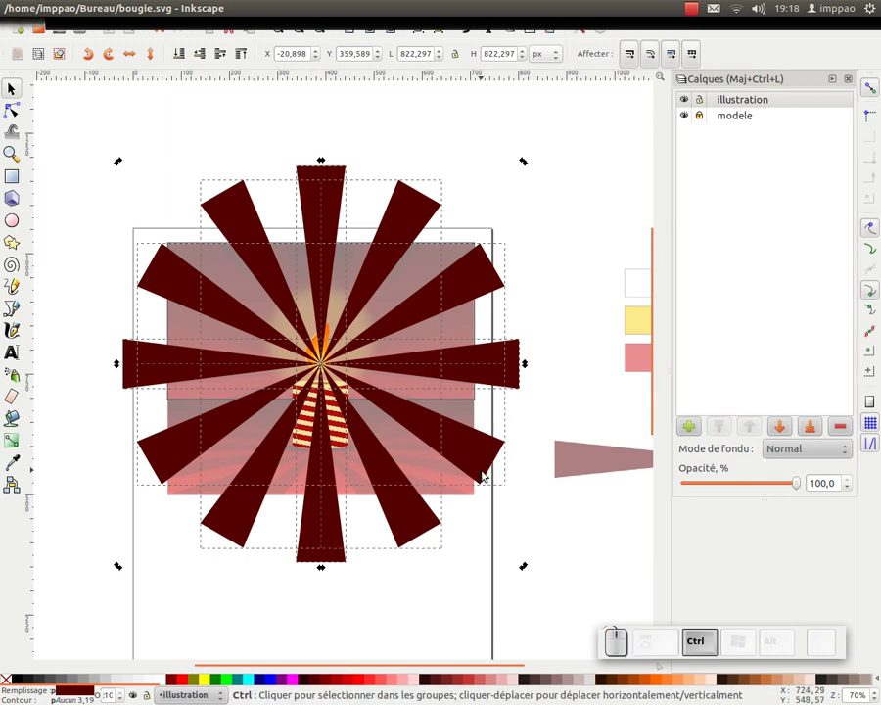
key(ctrl+g)
Move the ray group off the page, to the left of the picture
drag(476, 464, 456, 437)
key(ctrl+z)
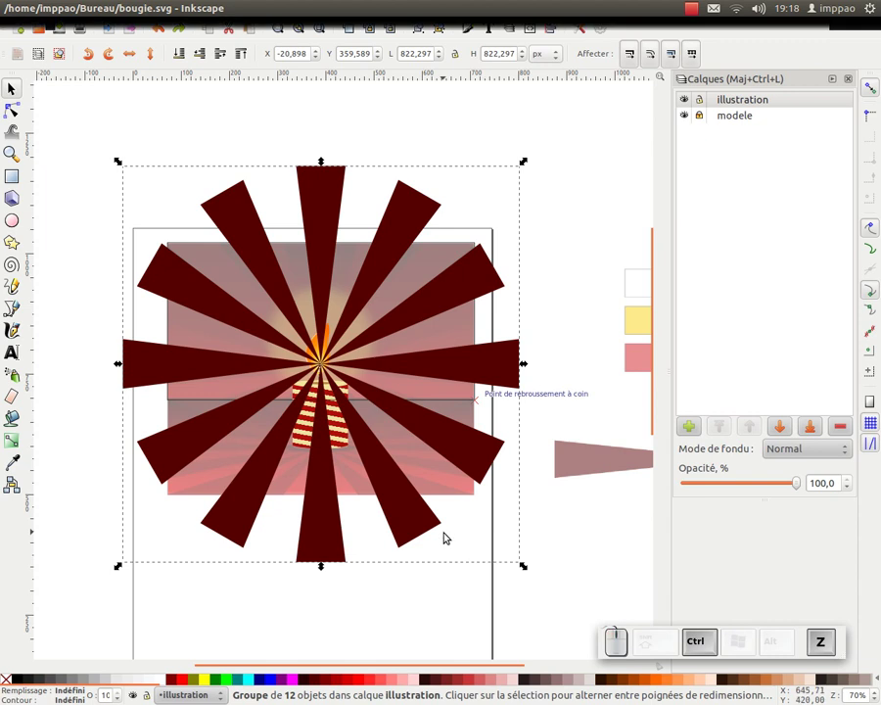
scroll(347, 456, up, 1)
drag(360, 442, 421, 463)
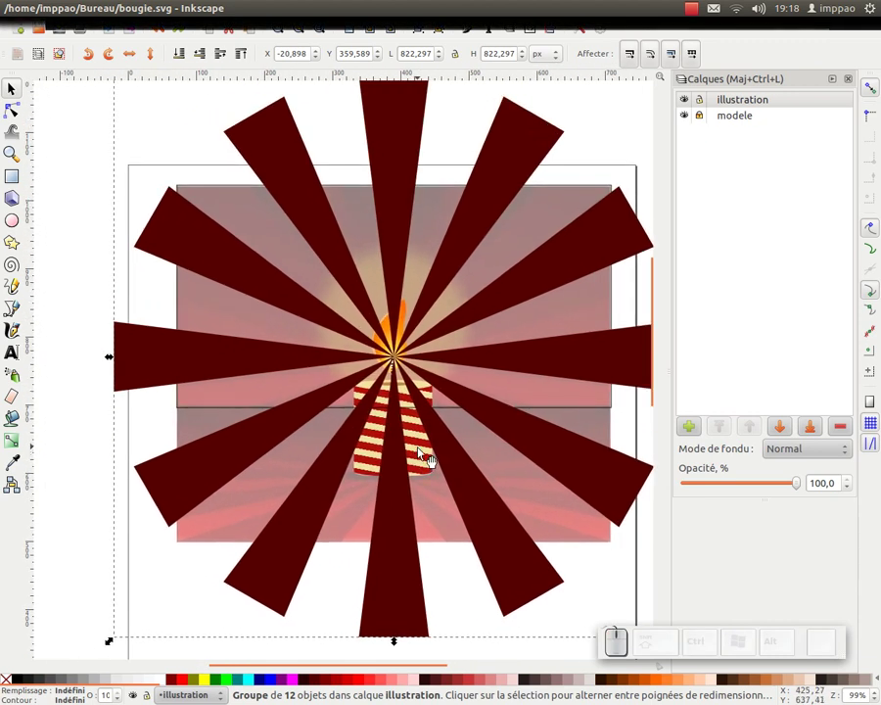
scroll(422, 443, down, 1)
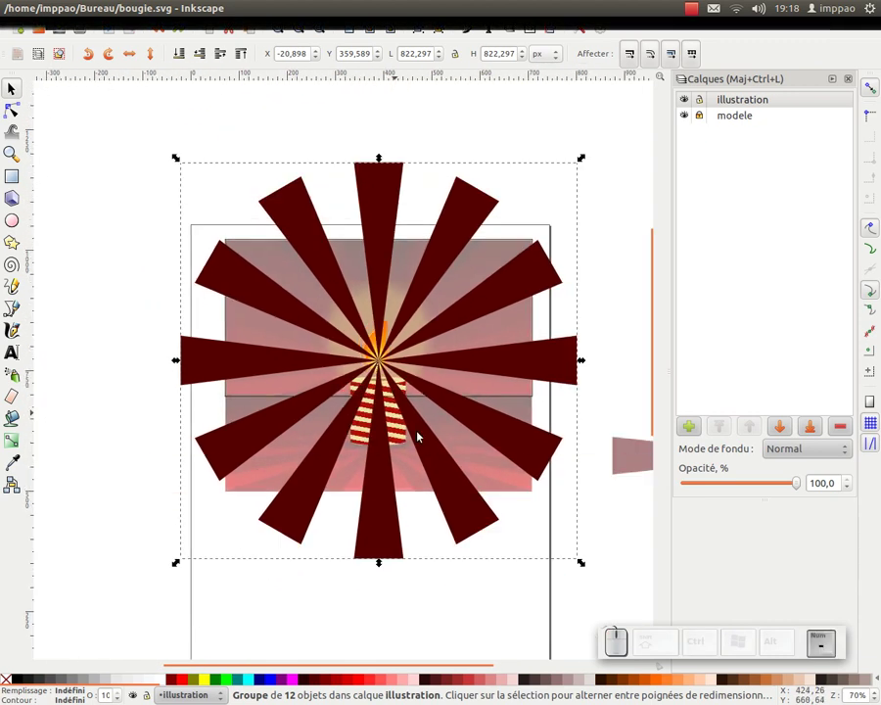
drag(509, 289, 137, 274)
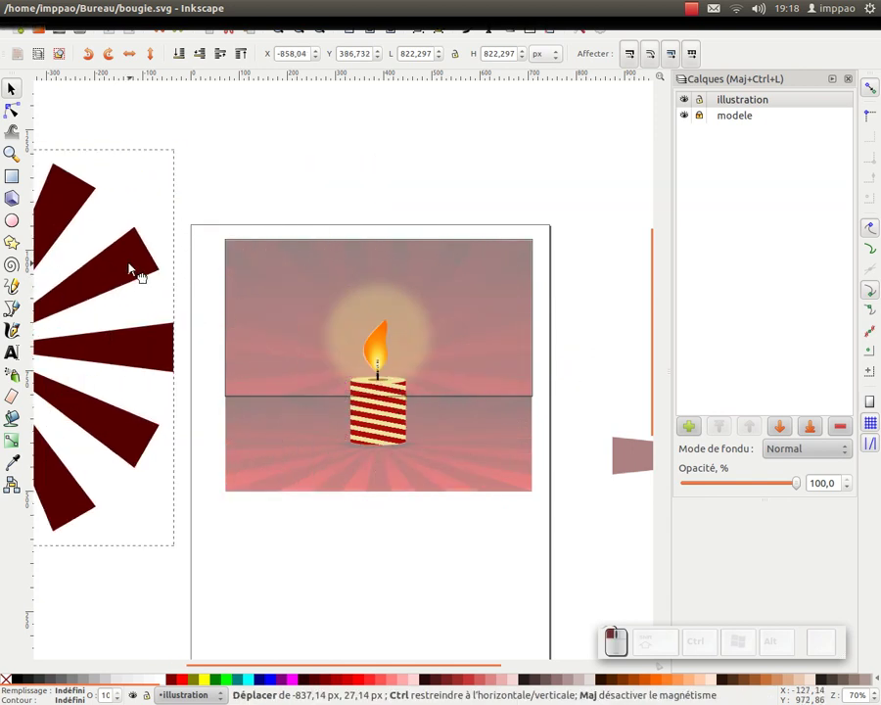
Set the opacity of the modele layer back to 100 %
click(238, 281)
click(729, 117)
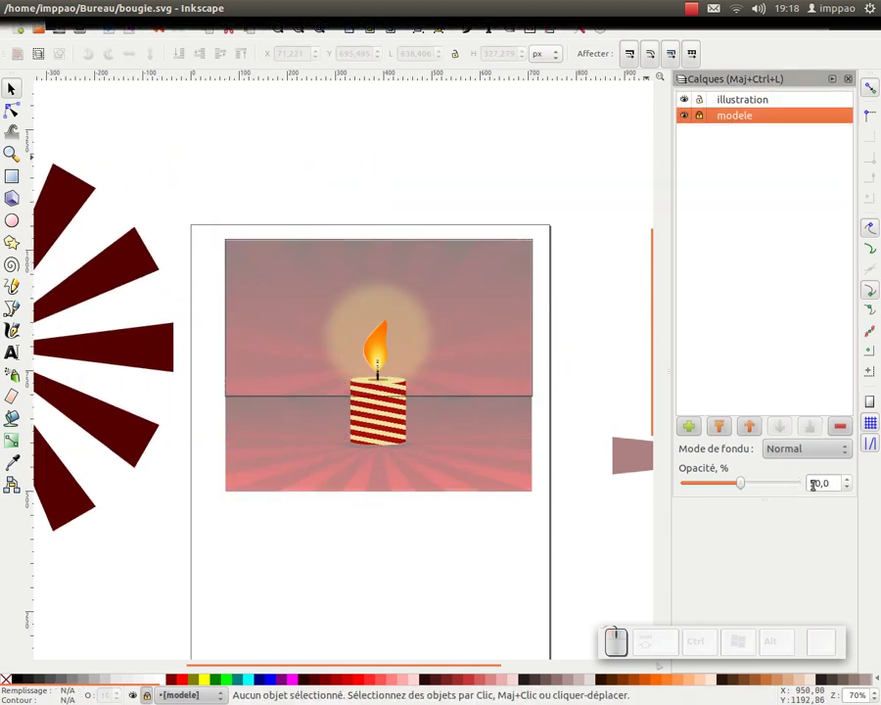
drag(813, 483, 786, 483)
text(10)
key(Return)
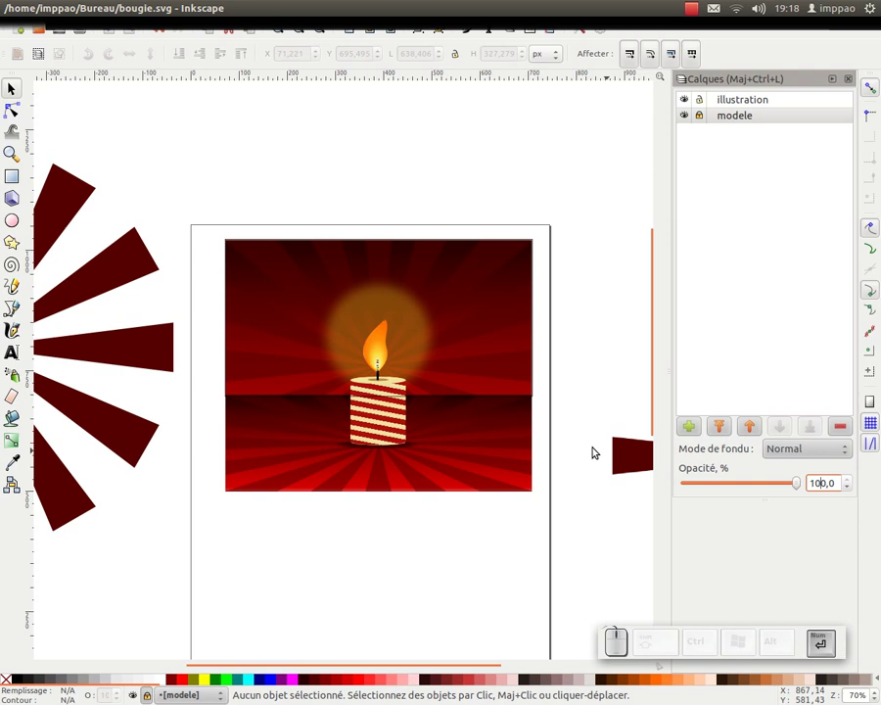
Fill the upper background rectangle with the red #960000 sampled just above the horizon and draw a vertical linear gradient upwards across it
click(260, 402)
drag(288, 243, 297, 193)
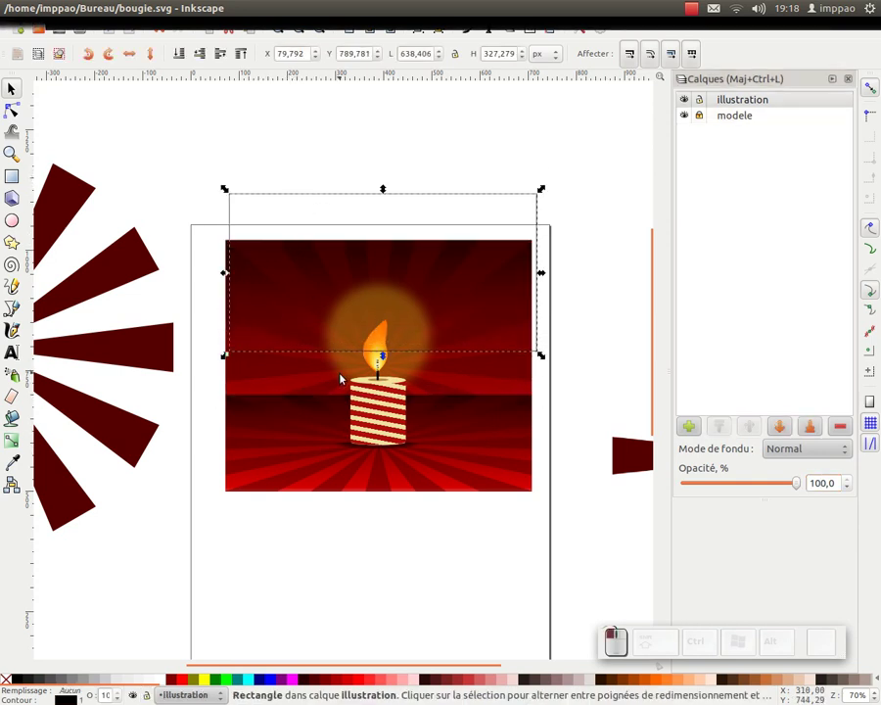
key(ctrl+z)
ctrl+scroll(311, 409, up, 2)
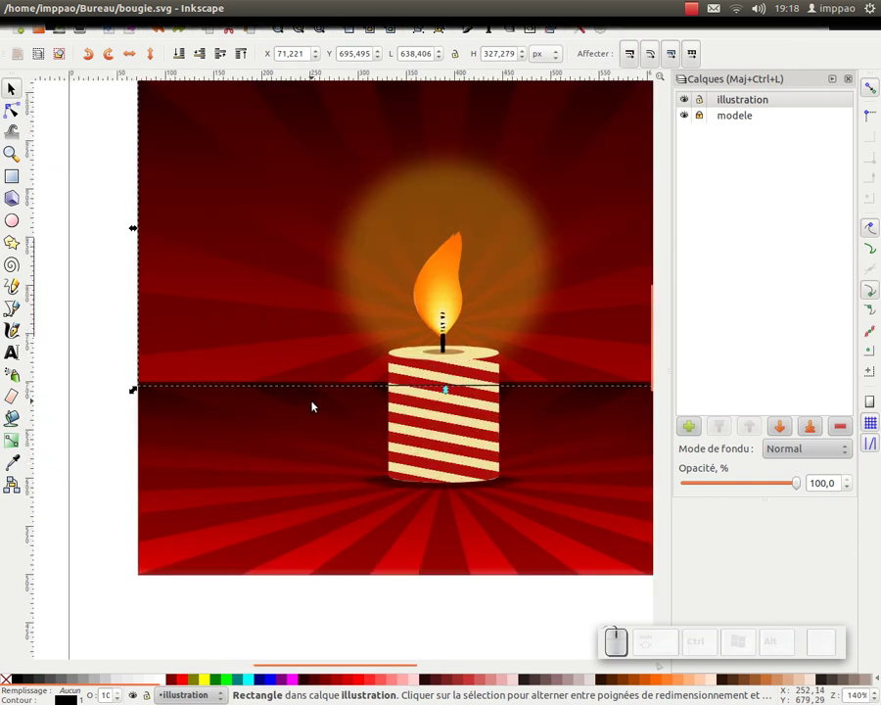
key(F7)
click(252, 365)
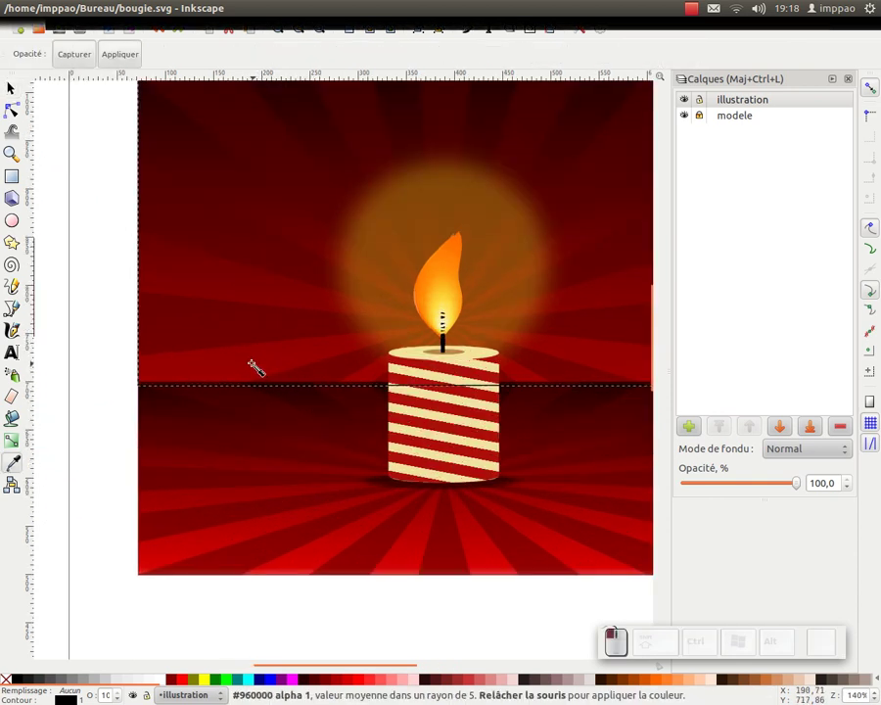
key(g)
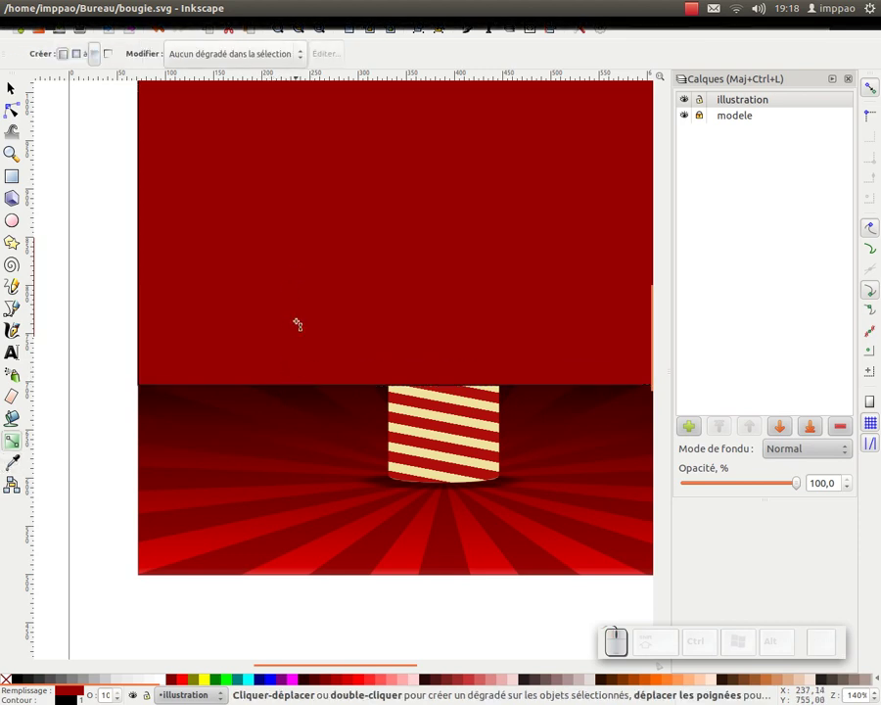
drag(286, 356, 287, 119)
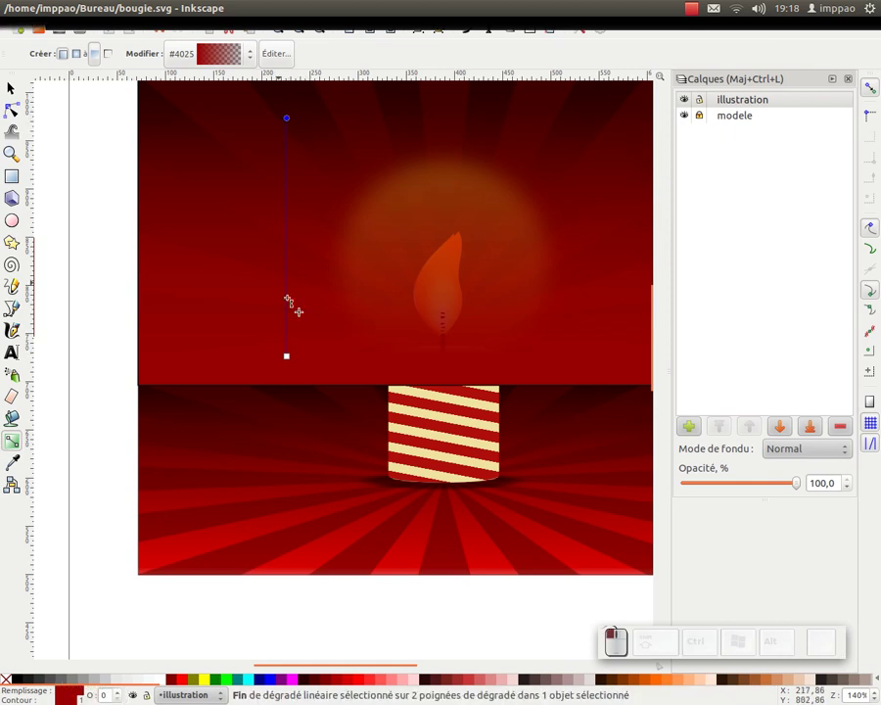
Set the upper stop of the background rectangle's gradient to a dark red sampled from the bitmap
key(F7)
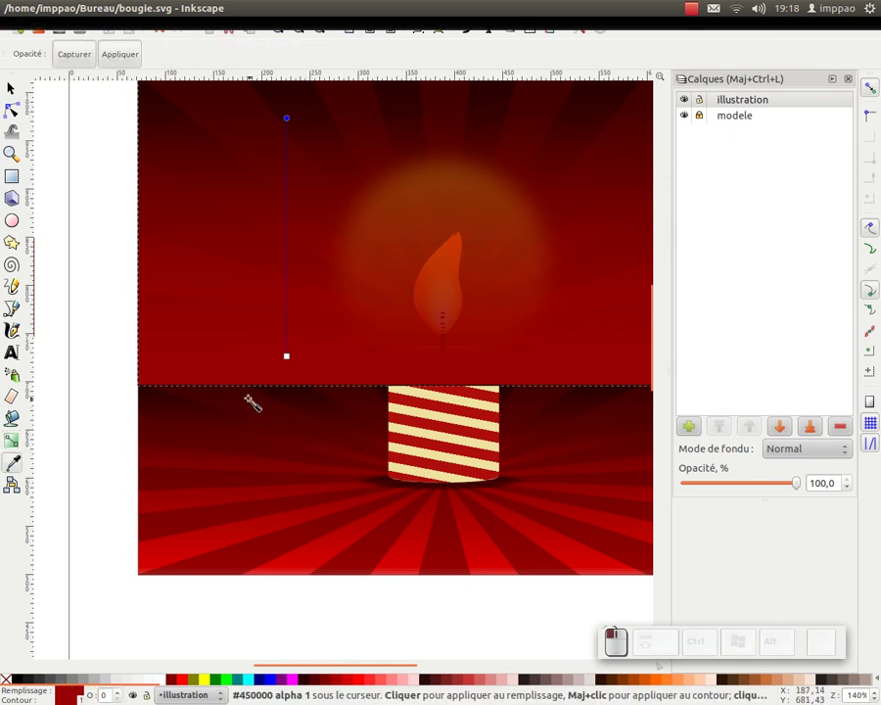
click(294, 343)
Move the ray group back over the picture, turn off snapping, and centre the burst on the candle's wick
key(minus)
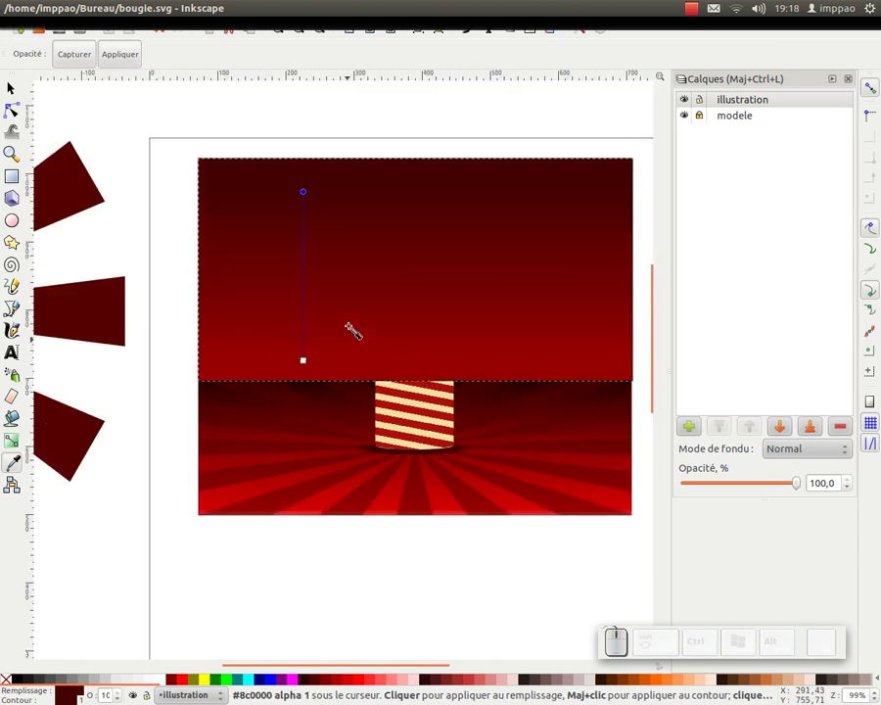
key(minus)
scroll(363, 327, left, 2)
click(10, 89)
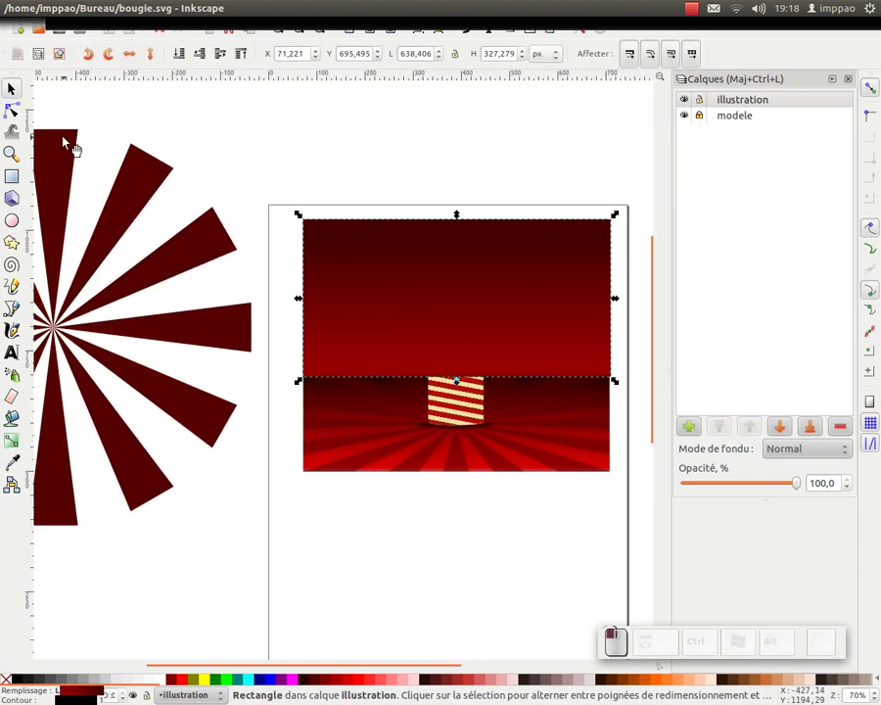
click(164, 213)
drag(135, 215, 542, 224)
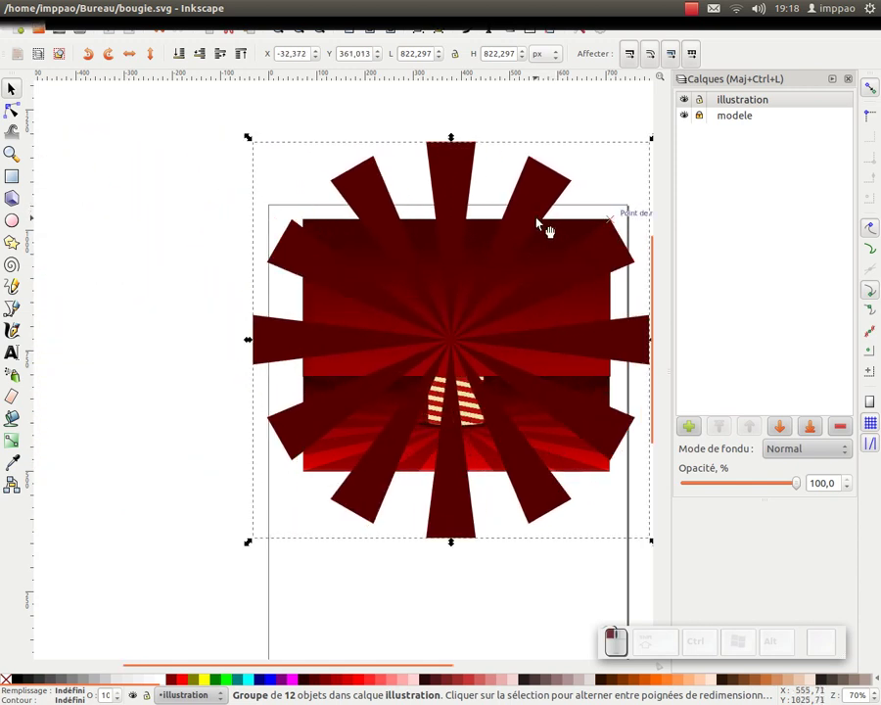
scroll(542, 224, right, 2)
click(871, 90)
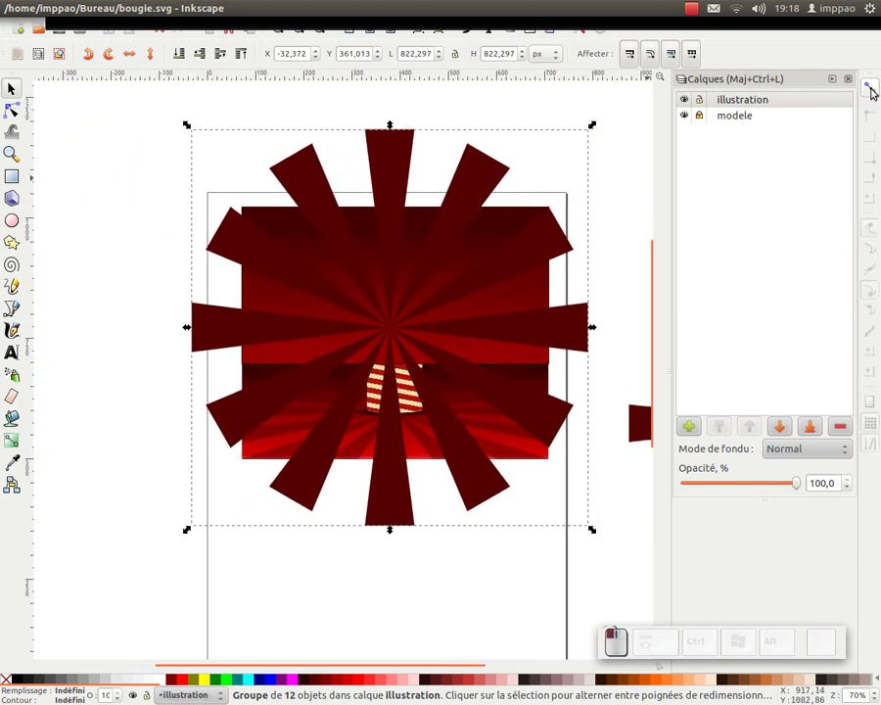
scroll(507, 255, right, 1)
drag(487, 252, 492, 282)
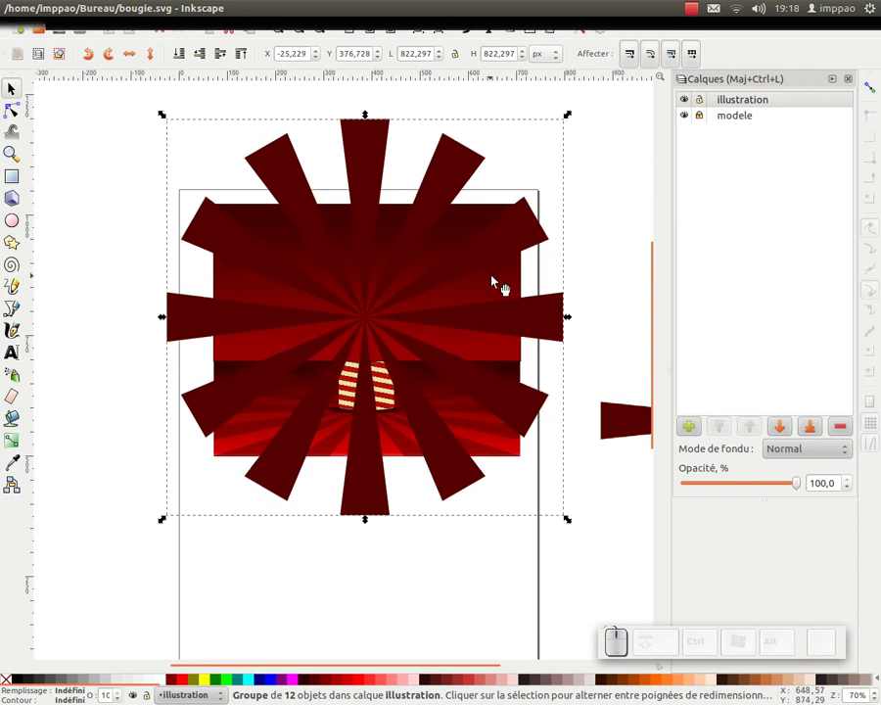
Group the upper gradient rectangle on its own and create a clone of that group
click(229, 283)
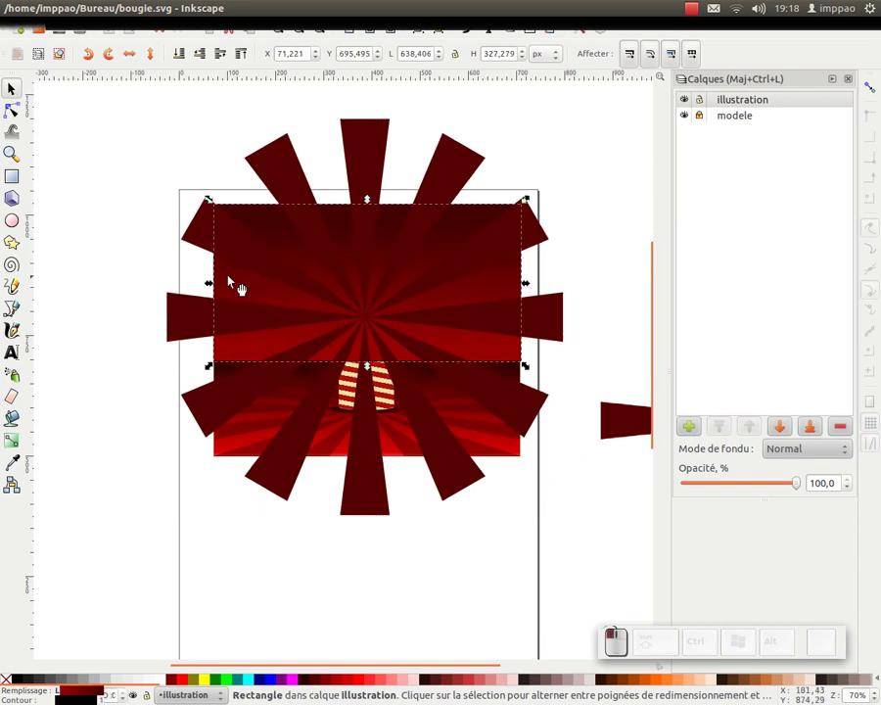
key(ctrl)
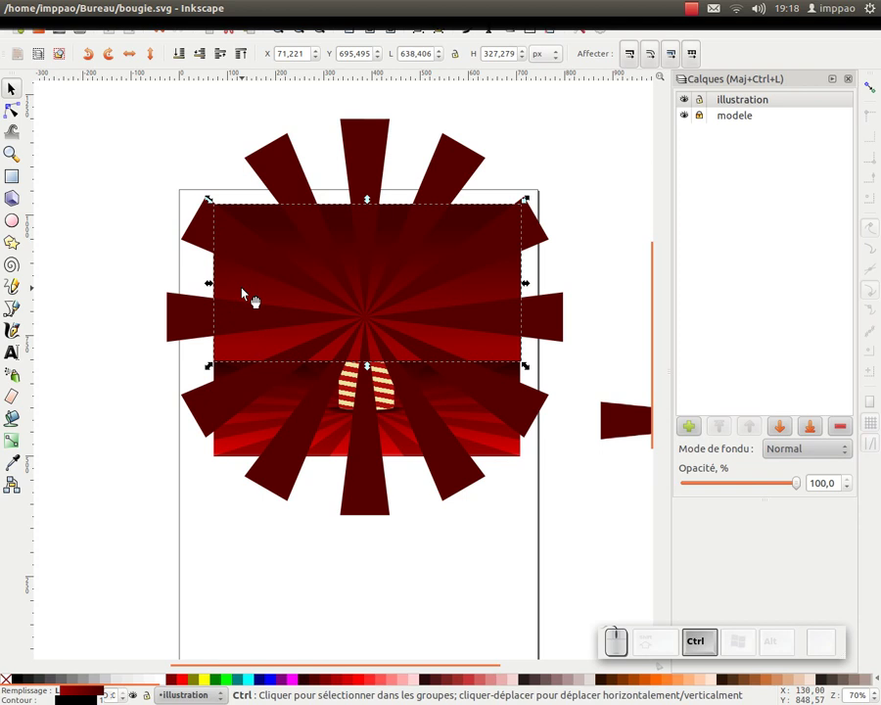
key(ctrl+g)
key(g)
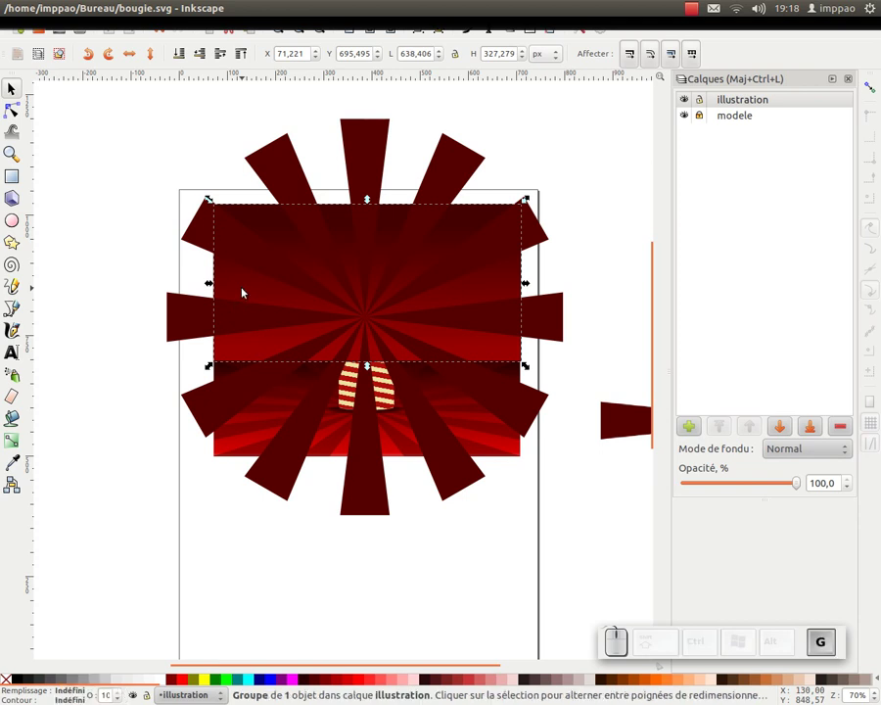
click(370, 29)
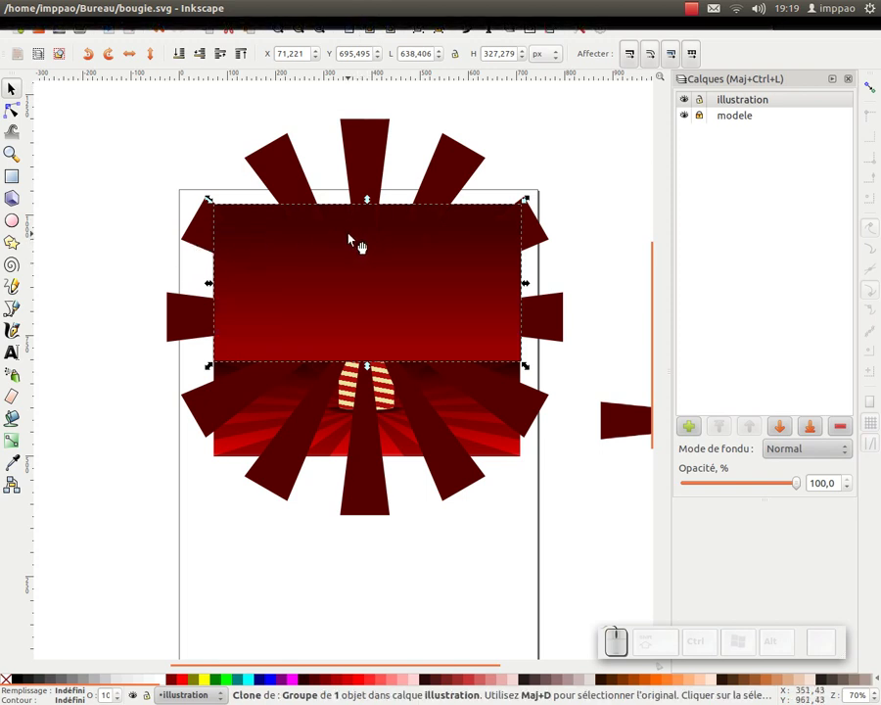
Wrap the twelve-ray burst in an additional outer group of its own
shift+click(284, 164)
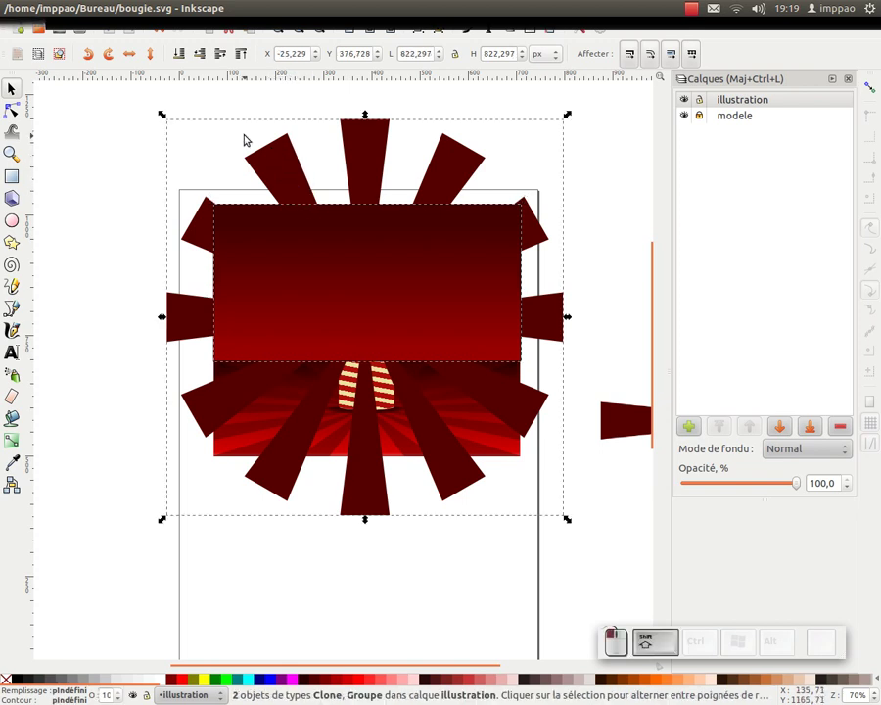
click(140, 138)
click(284, 176)
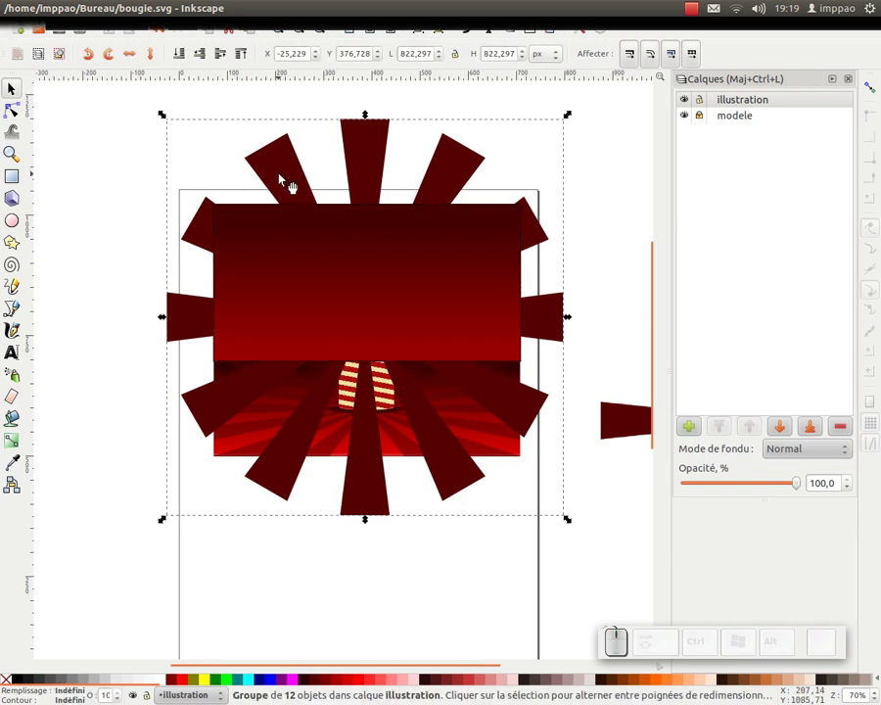
key(ctrl)
key(ctrl+g)
Clip the ray group with the rectangle clone, then test-move the clipped rays and undo that move
click(286, 232)
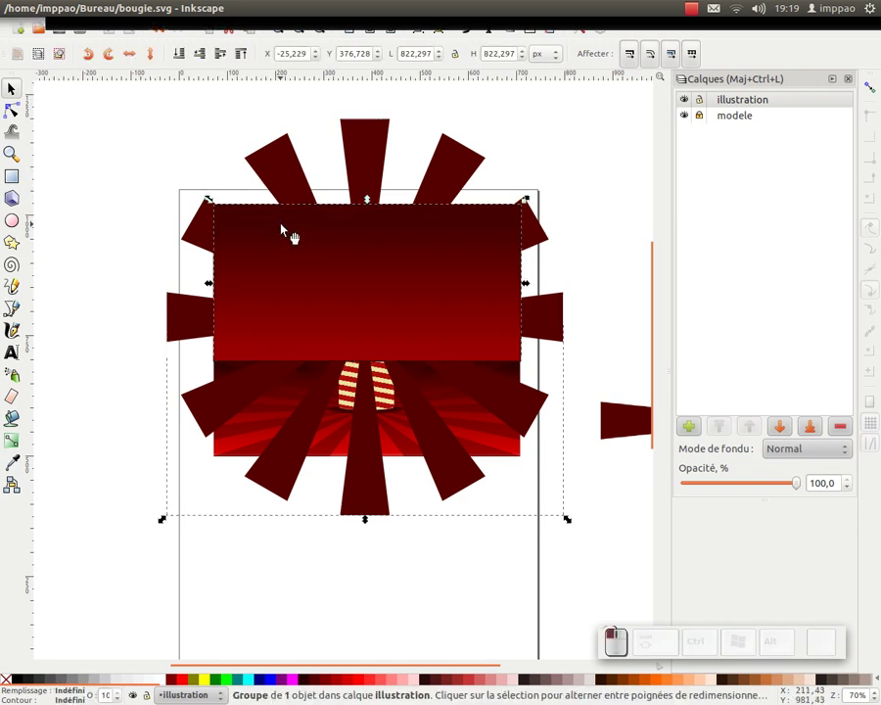
shift+click(278, 156)
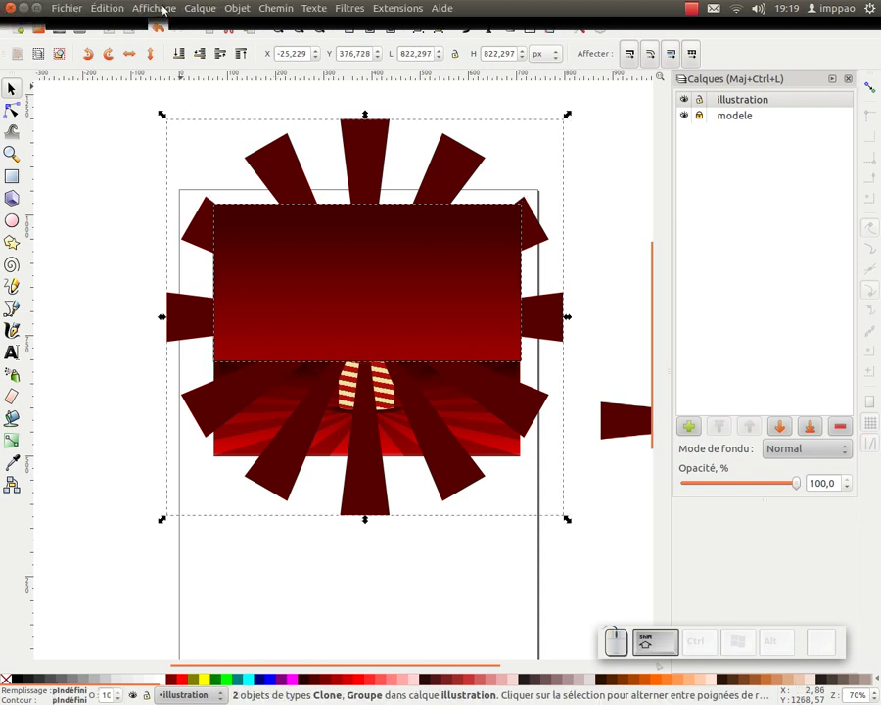
click(237, 8)
mouse_move(421, 95)
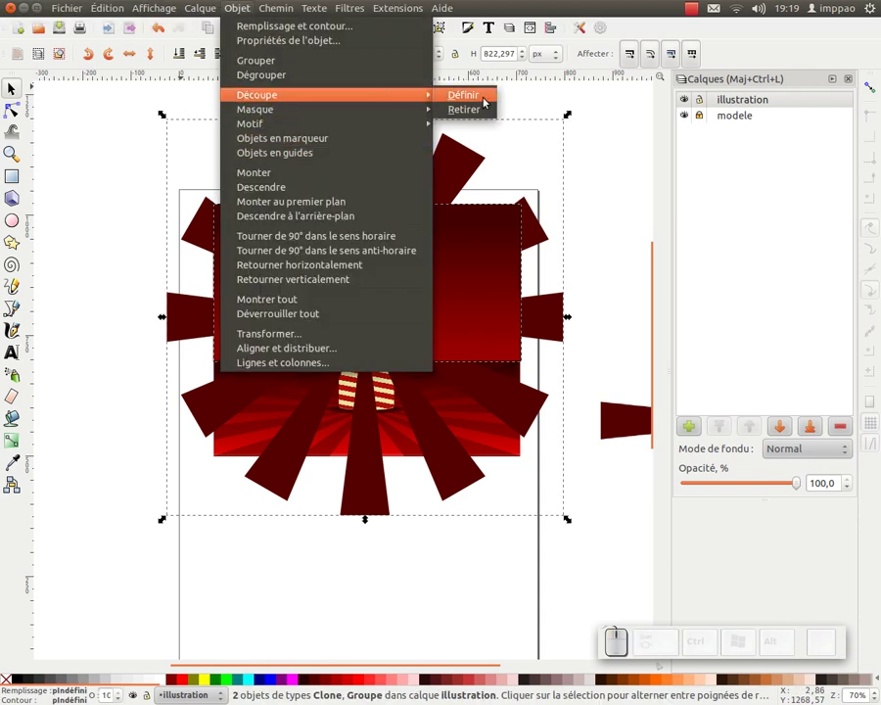
click(484, 102)
drag(450, 326, 574, 228)
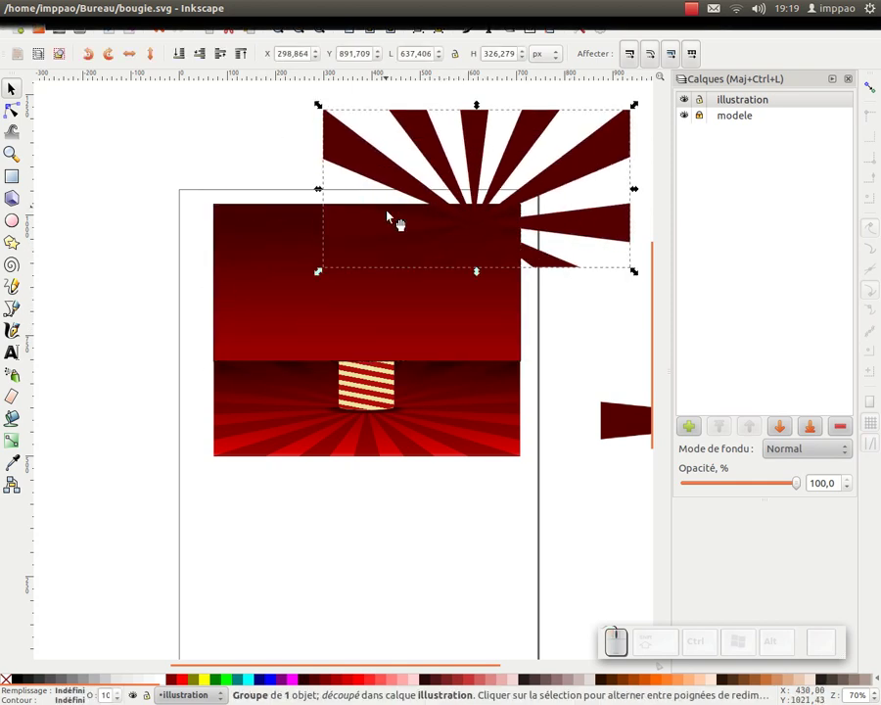
key(ctrl+z)
Group the clipped rays with the gradient rectangle and lower the group to the back, behind the candle
shift+click(482, 297)
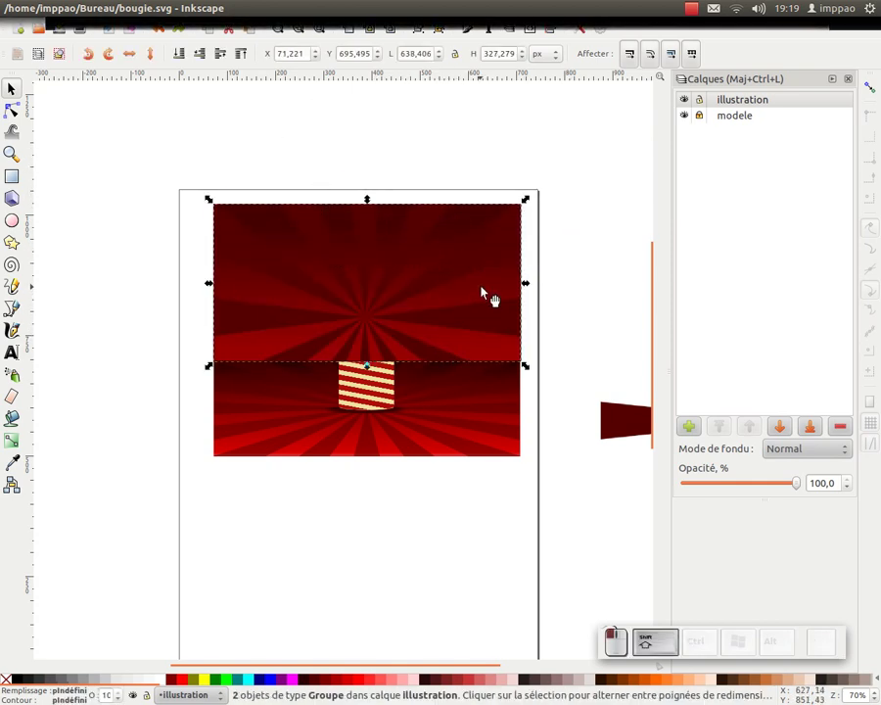
drag(464, 311, 546, 264)
key(ctrl+z)
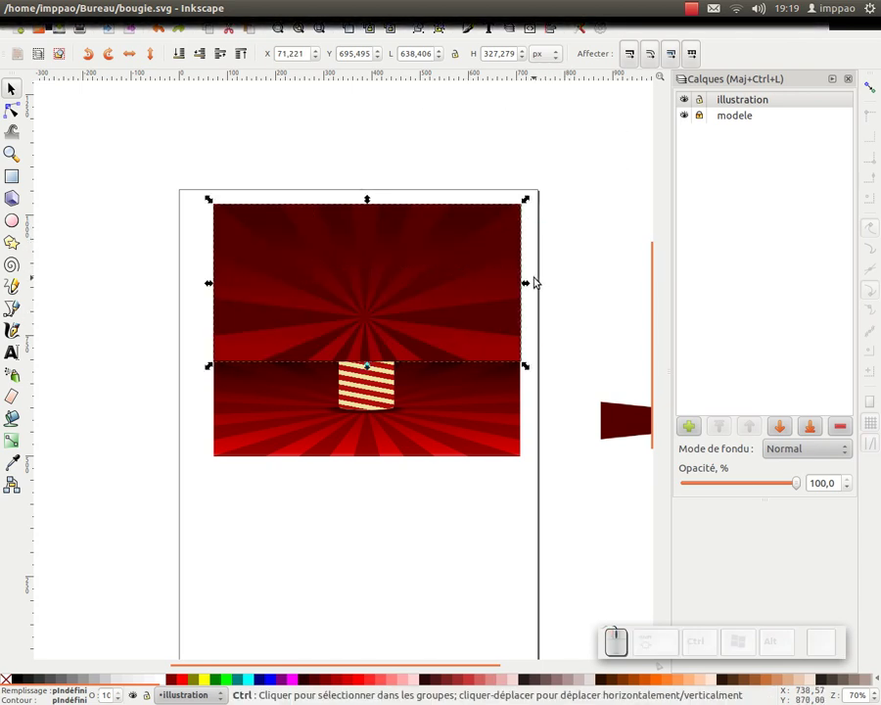
key(ctrl+g)
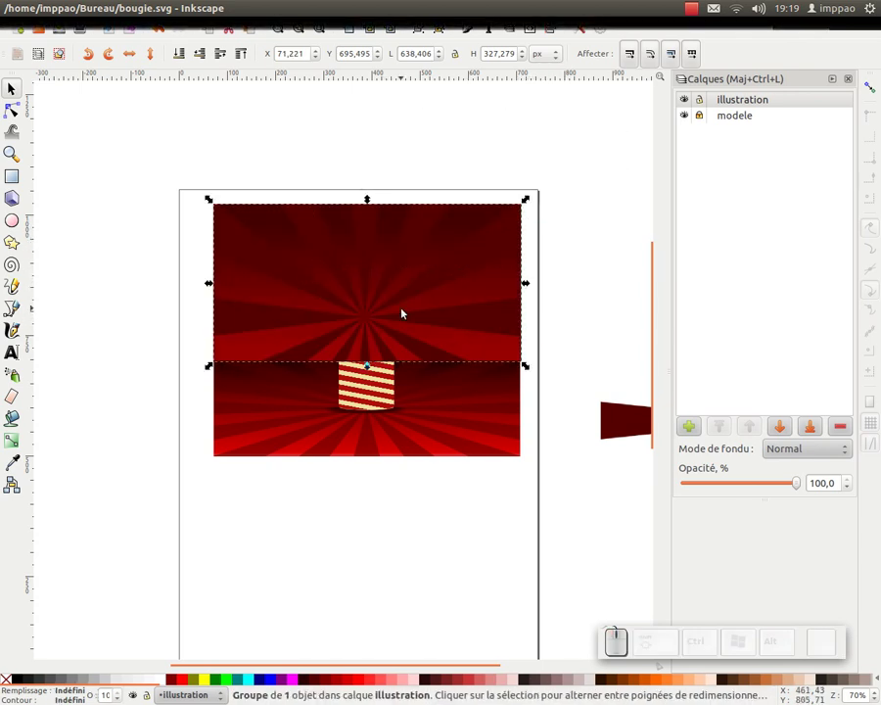
key(End)
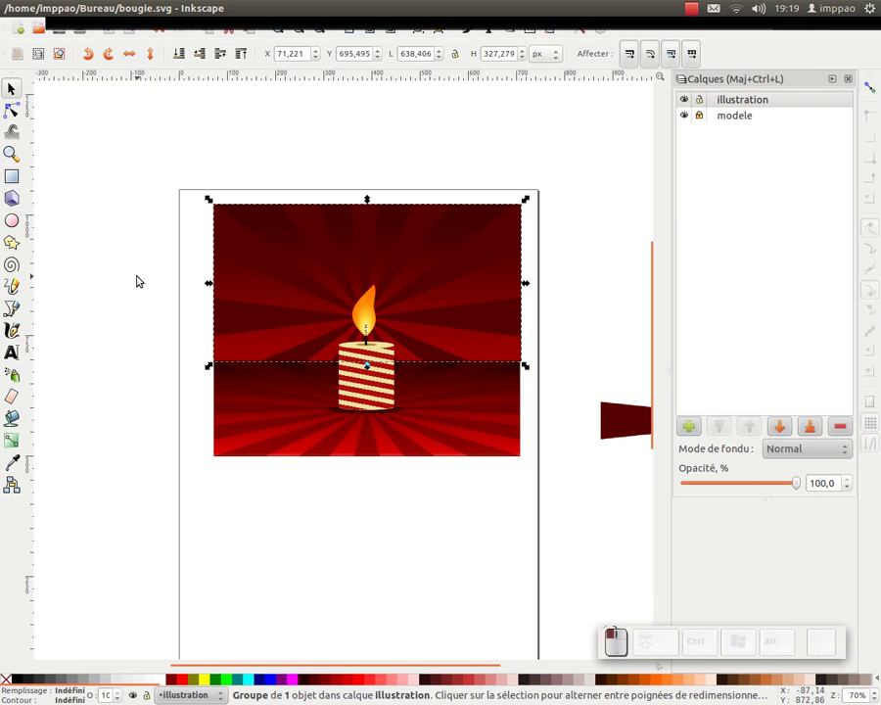
click(289, 543)
drag(309, 517, 298, 499)
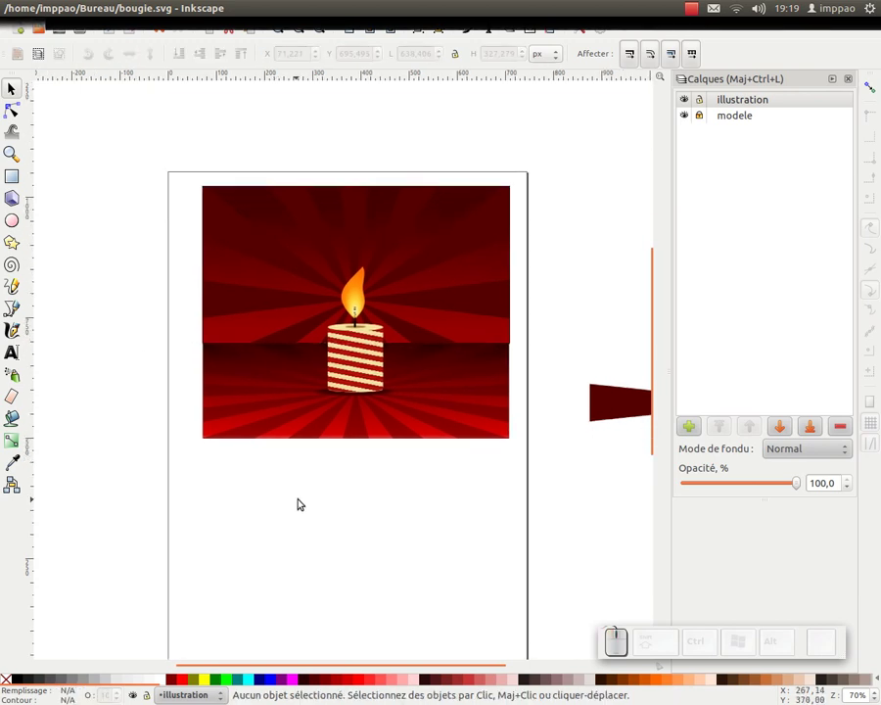
Clone the upper background, mirror it below the horizon at about 200 px high, and lower it to the back
click(431, 281)
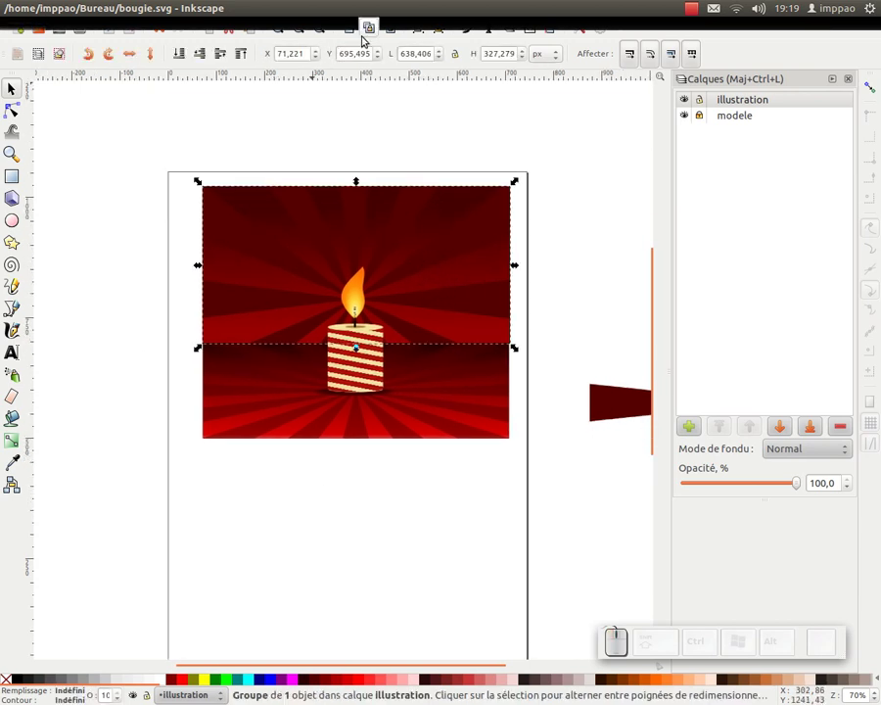
click(419, 27)
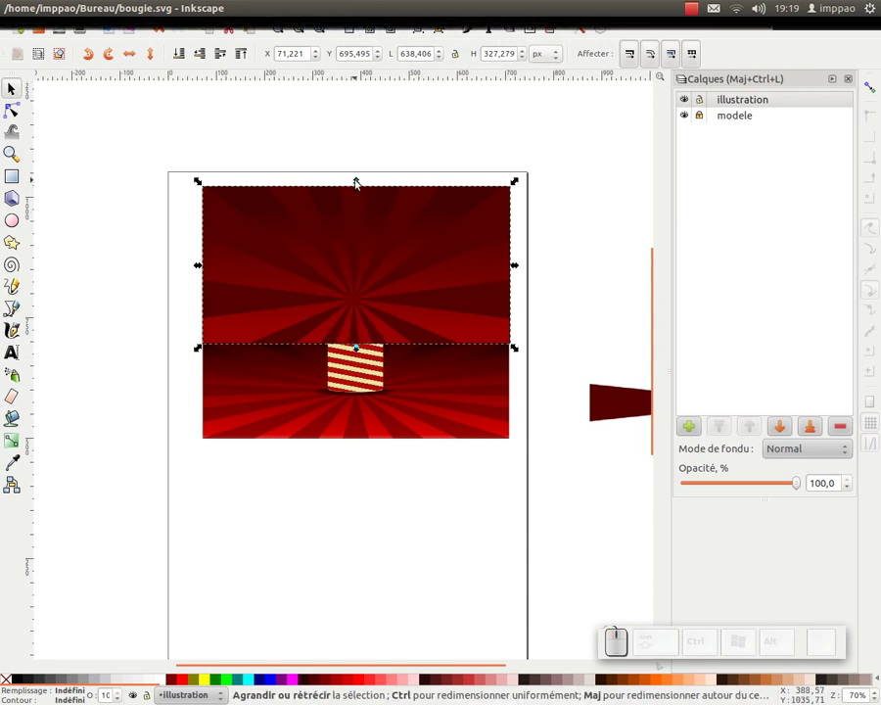
drag(356, 182, 348, 437)
click(182, 54)
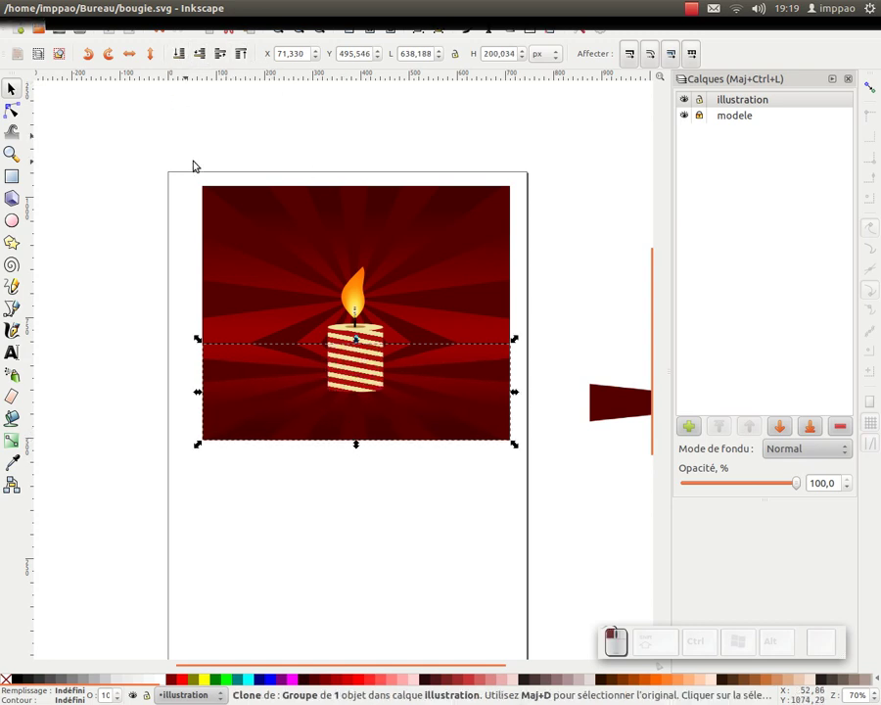
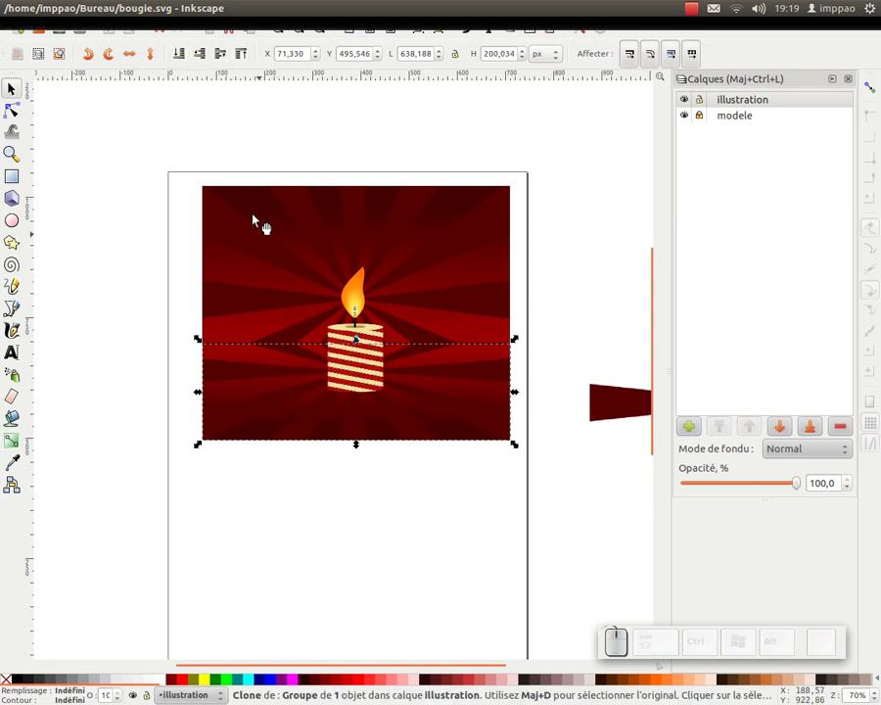
Rotate the lower background clone 180° with two clockwise quarter turns and deselect it
click(112, 58)
click(112, 59)
click(103, 210)
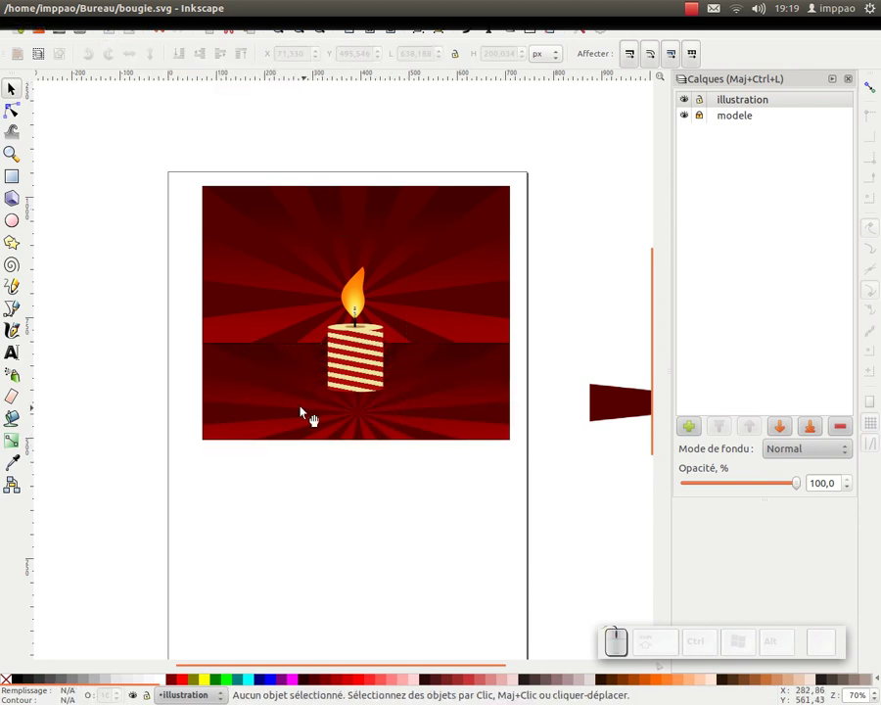
Remove the outline from the gradient rectangle inside the upper background group
click(265, 388)
click(242, 333)
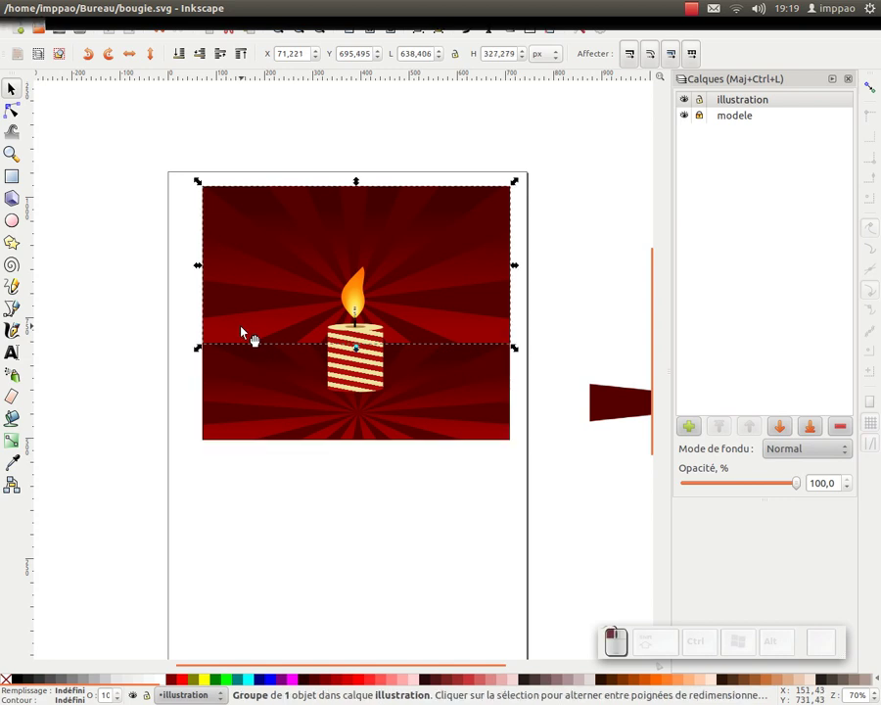
click(11, 111)
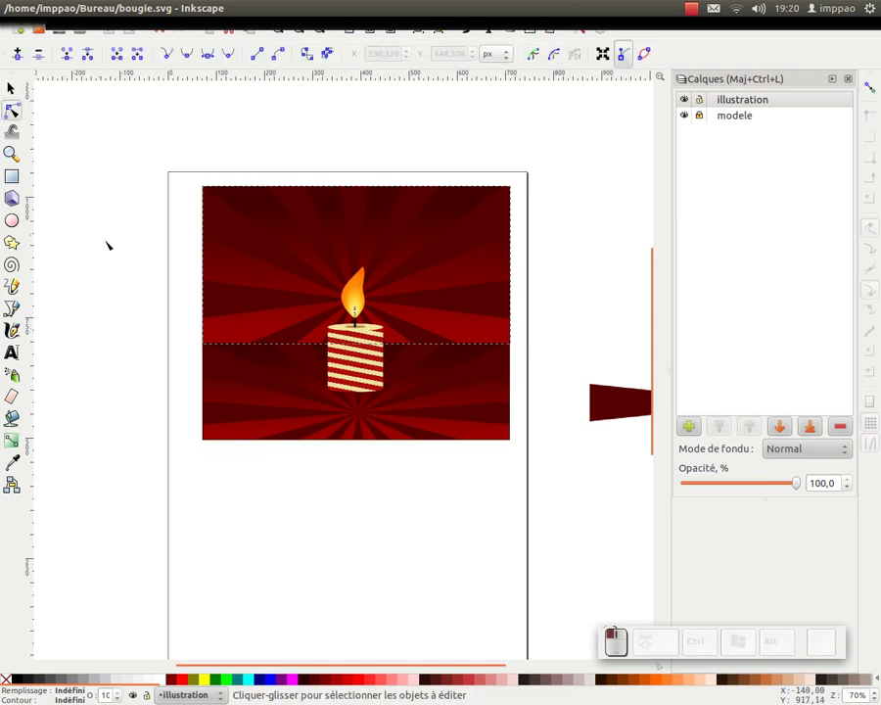
click(242, 334)
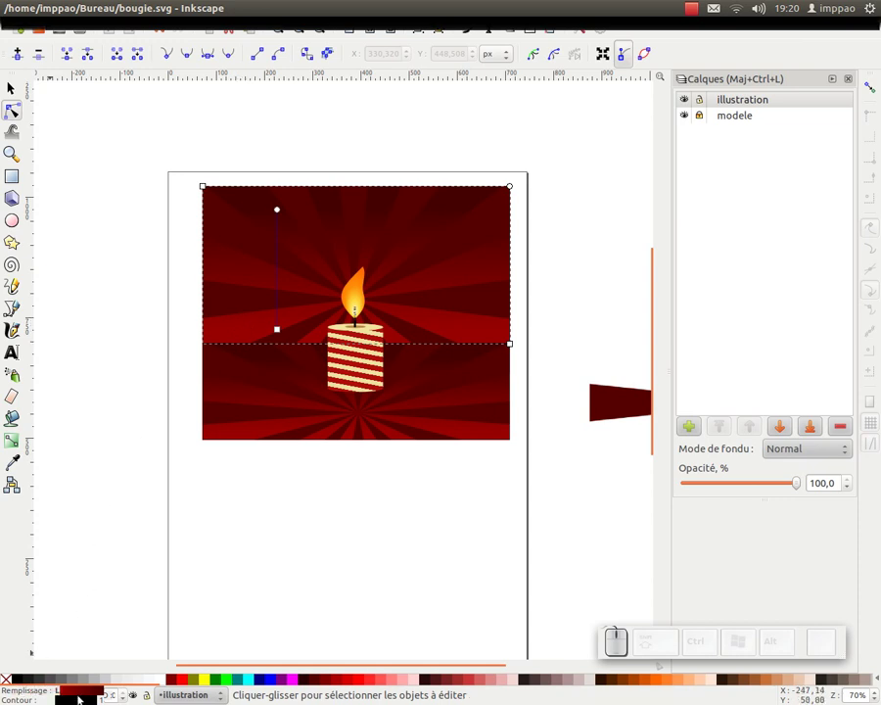
key(shift)
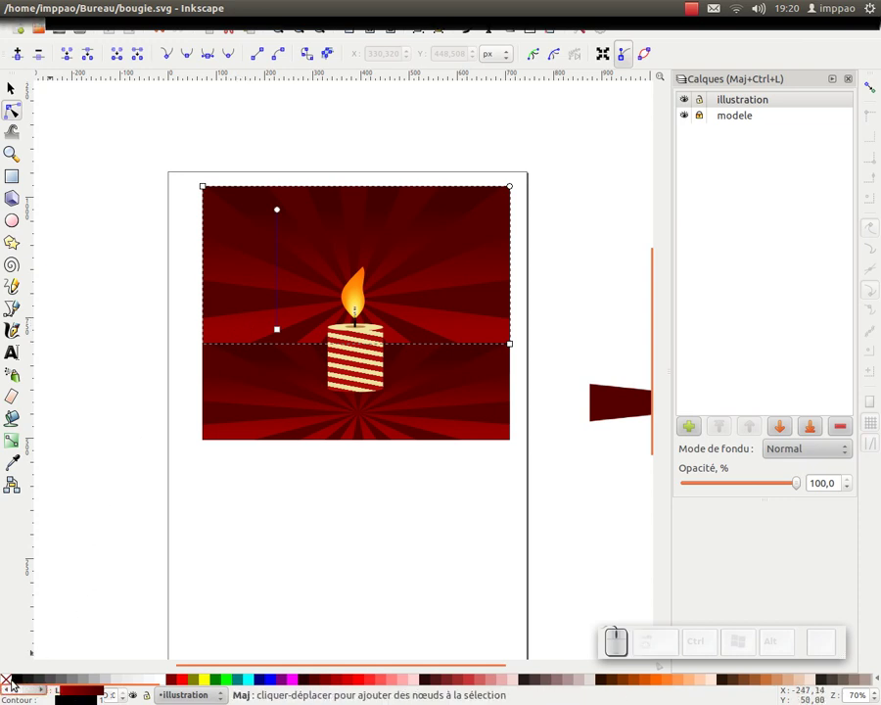
shift+click(5, 678)
key(Escape)
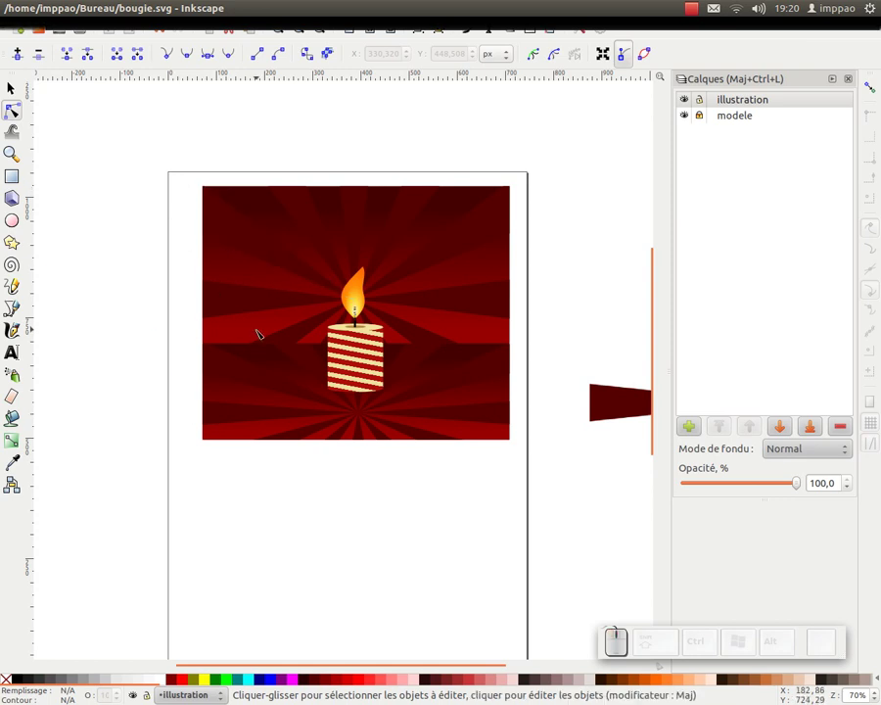
Select the whole redrawn illustration and move it horizontally off the page to the left of the bitmap model
click(12, 89)
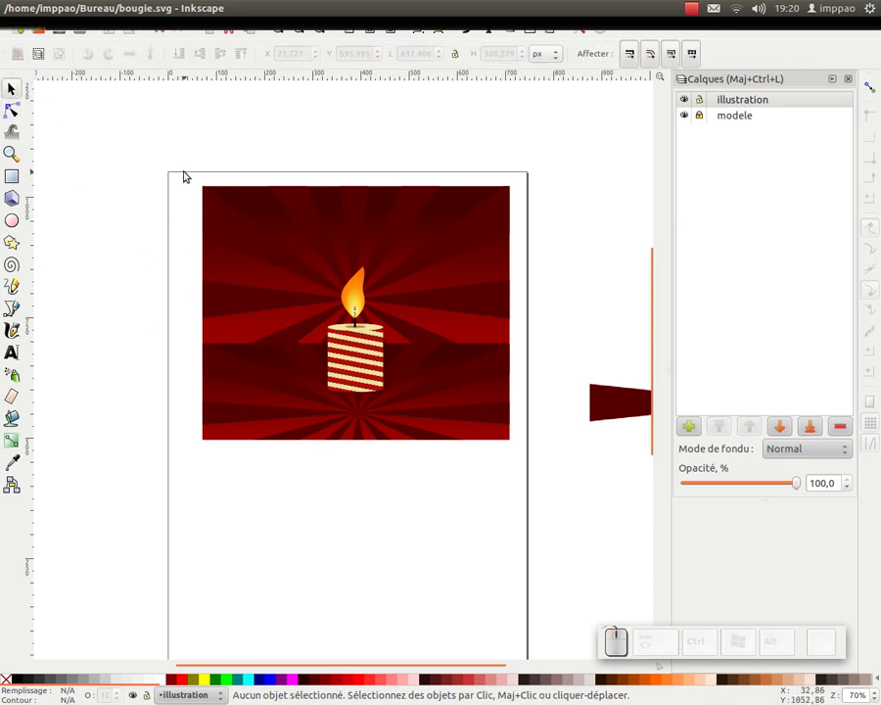
drag(151, 149, 501, 503)
scroll(548, 490, left, 4)
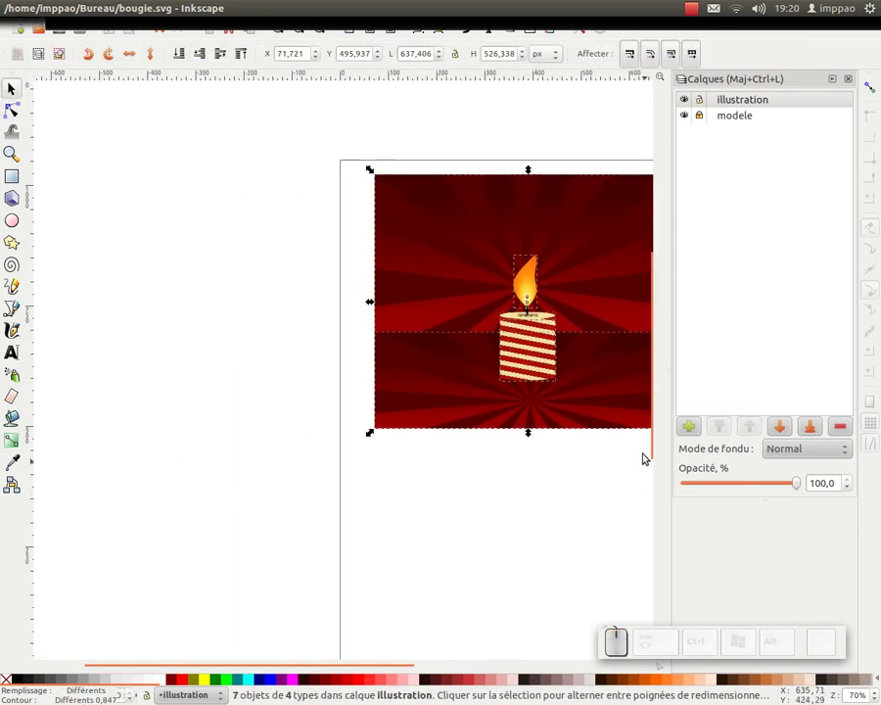
drag(594, 405, 291, 470)
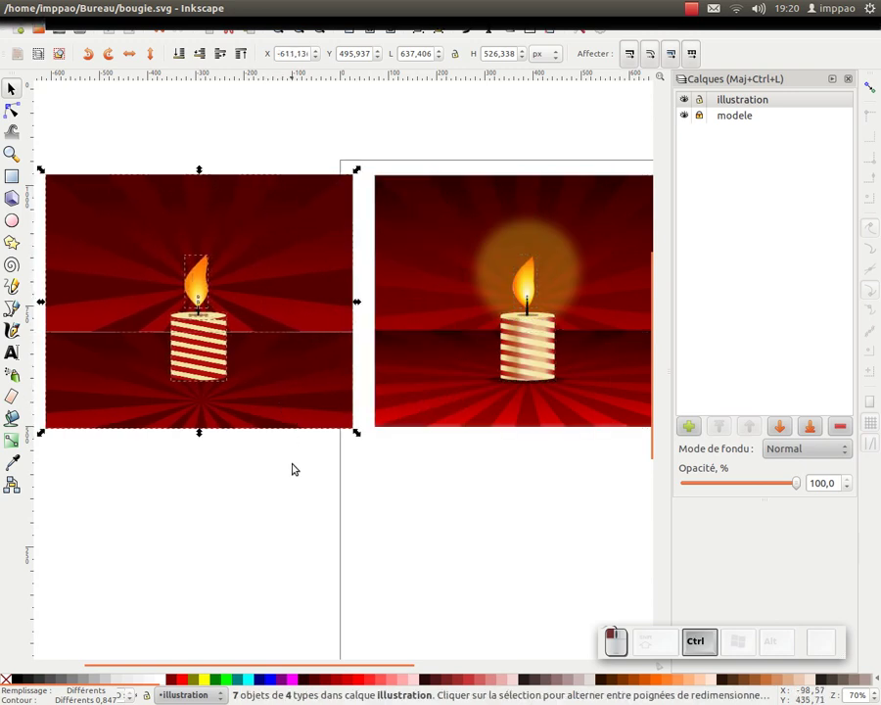
click(292, 470)
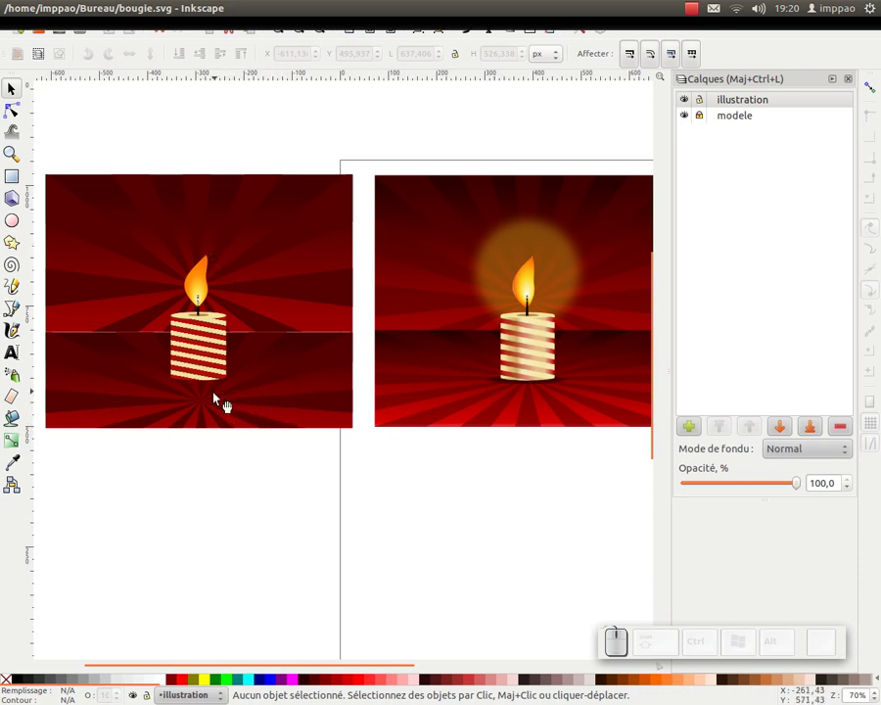
Unlink the lower background clone from its original so it becomes an independent group
click(137, 373)
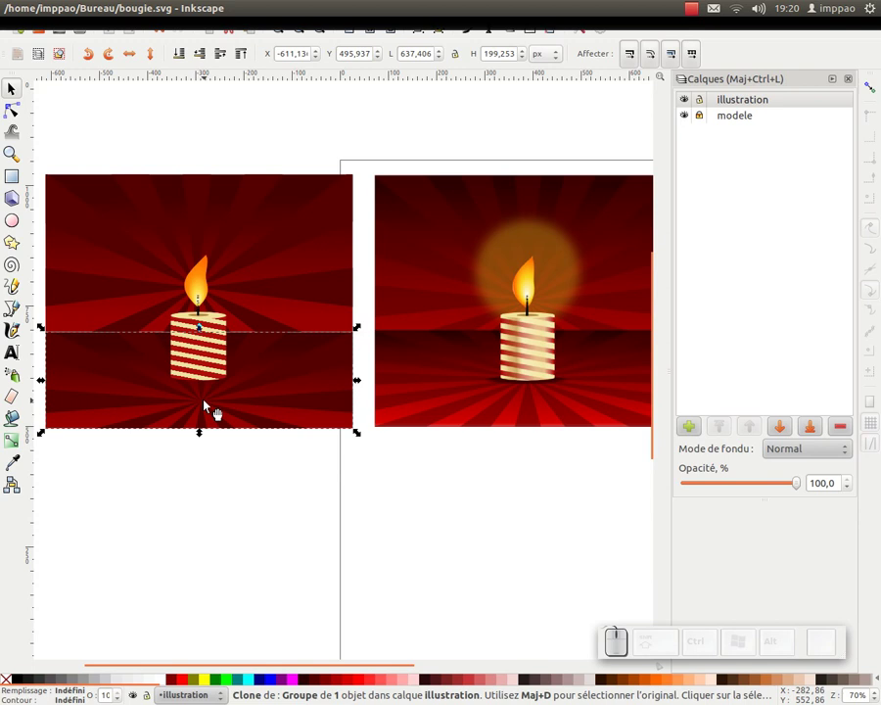
click(391, 31)
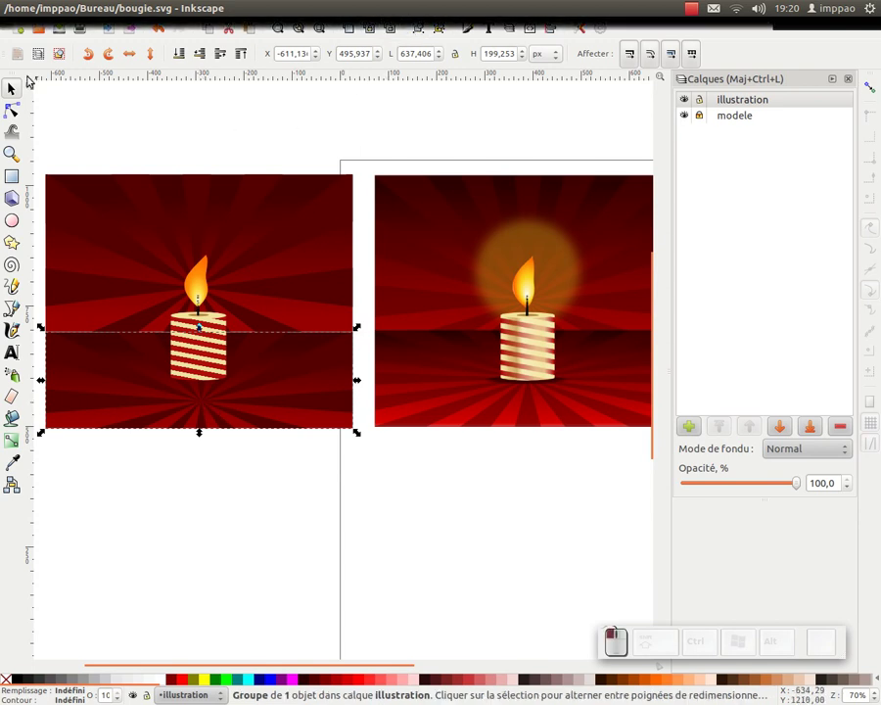
click(12, 110)
click(181, 453)
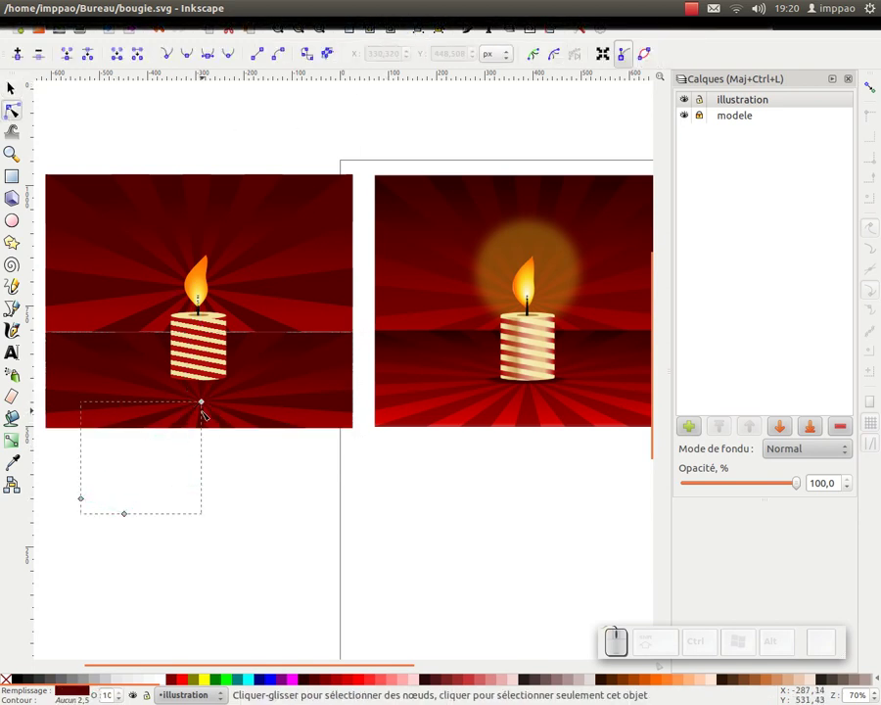
drag(201, 401, 271, 408)
click(12, 88)
click(92, 436)
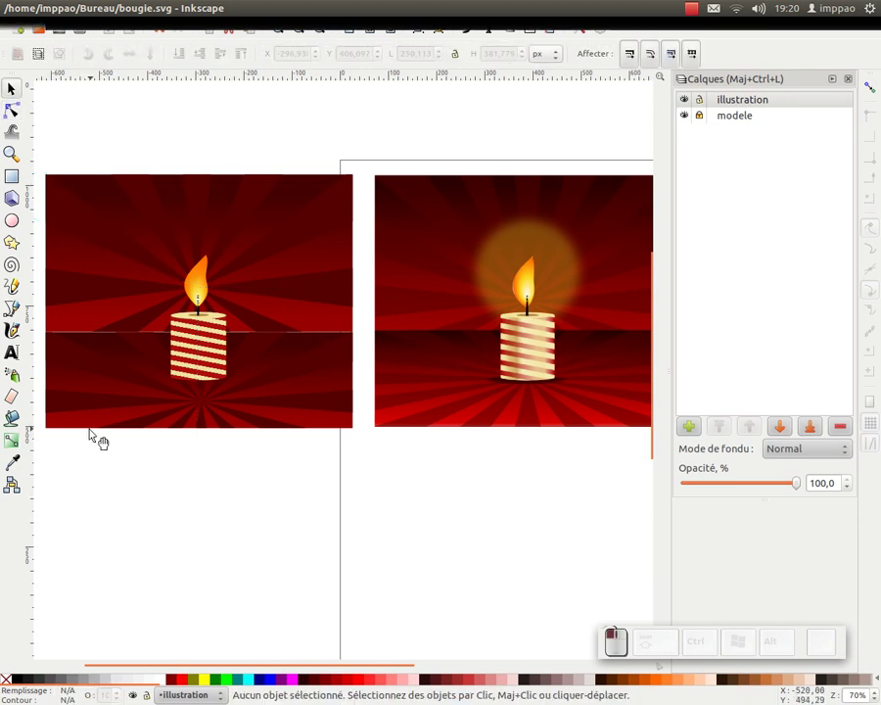
Enter the nested groups of the lower background, move the rays group straight up about 53 px to the candle's base, and deselect
click(88, 426)
click(93, 426)
double_click(92, 410)
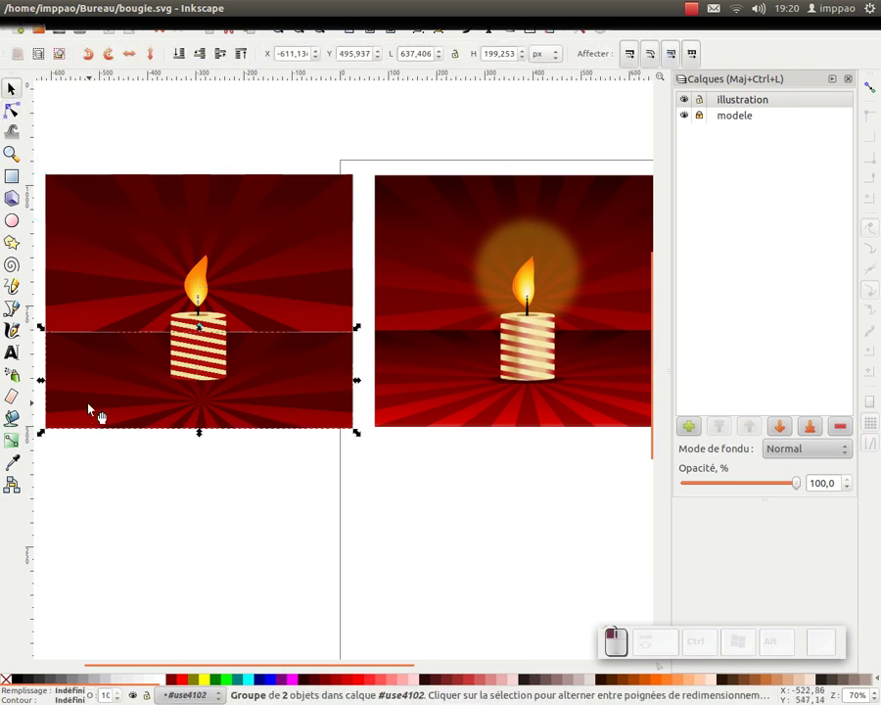
double_click(88, 412)
click(88, 412)
click(89, 409)
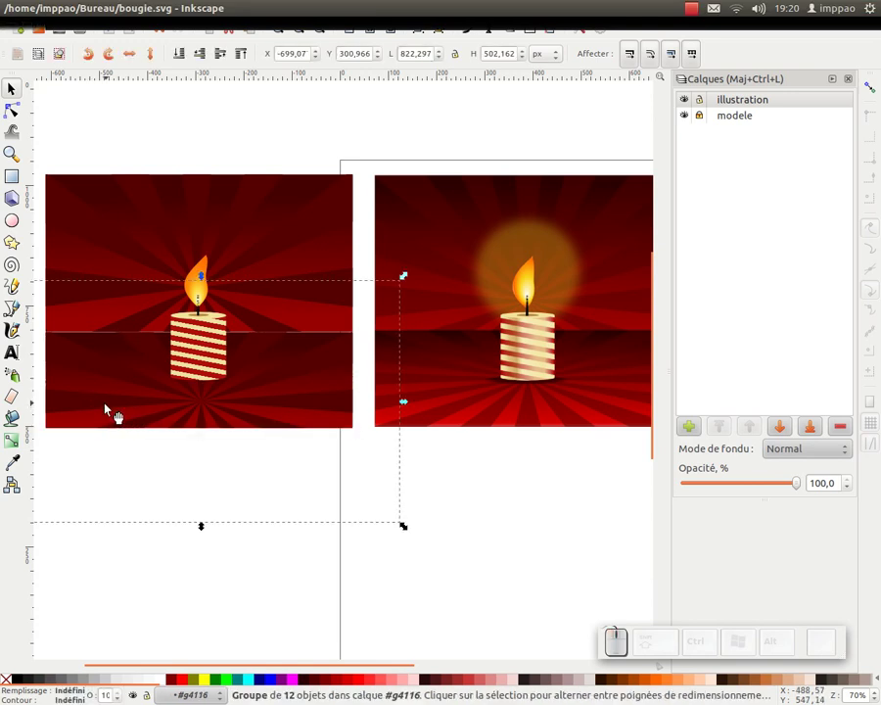
mouse_move(104, 405)
mouse_down()
mouse_move(108, 377)
mouse_move(111, 387)
mouse_up()
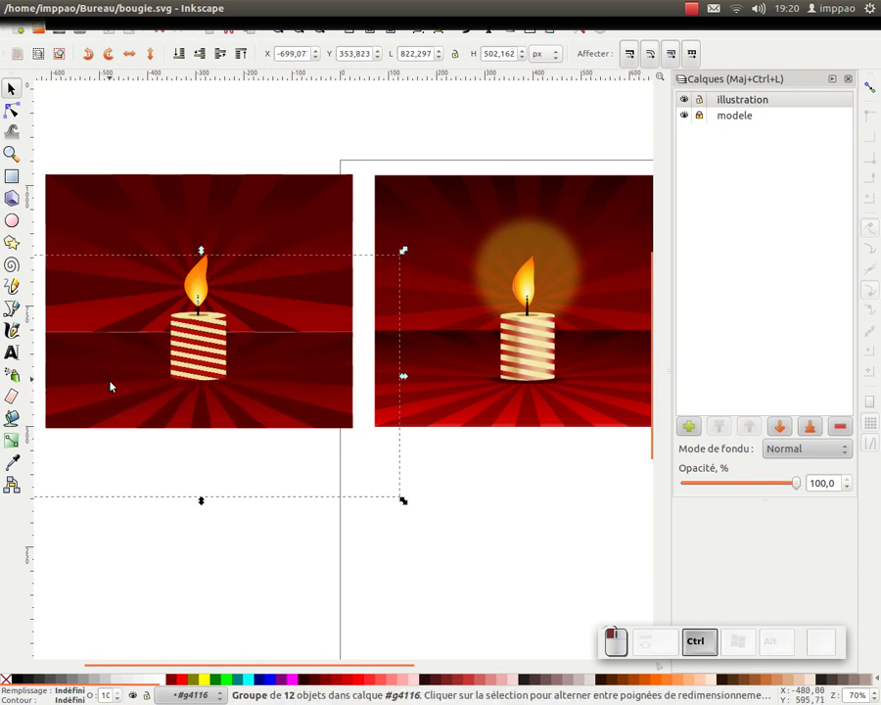
click(167, 554)
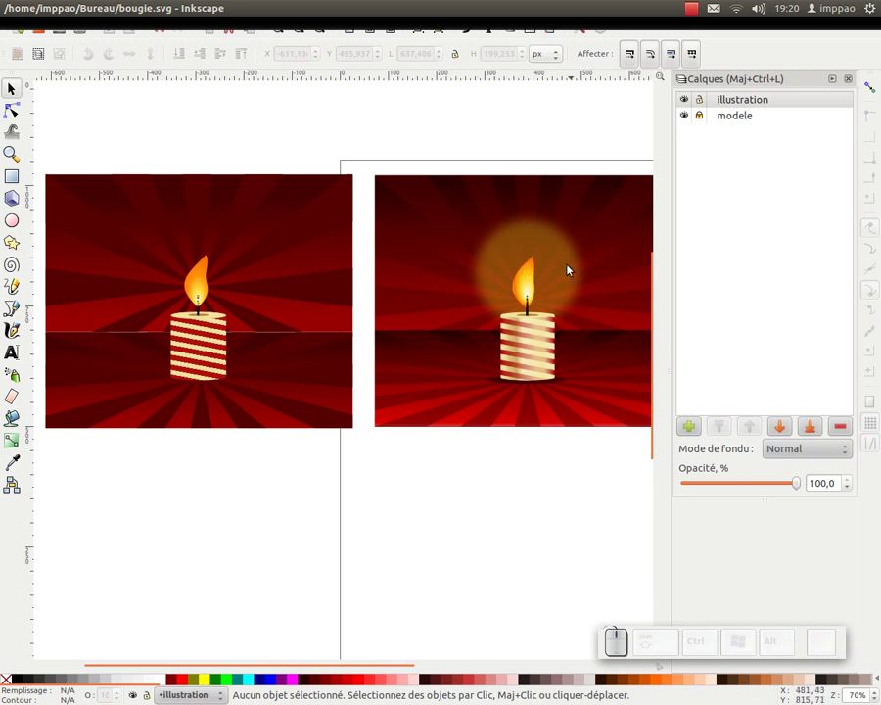
Draw a wide flat ellipse in the empty area below the images, fill it with black, and open the fill and stroke settings
click(12, 220)
drag(323, 458, 404, 471)
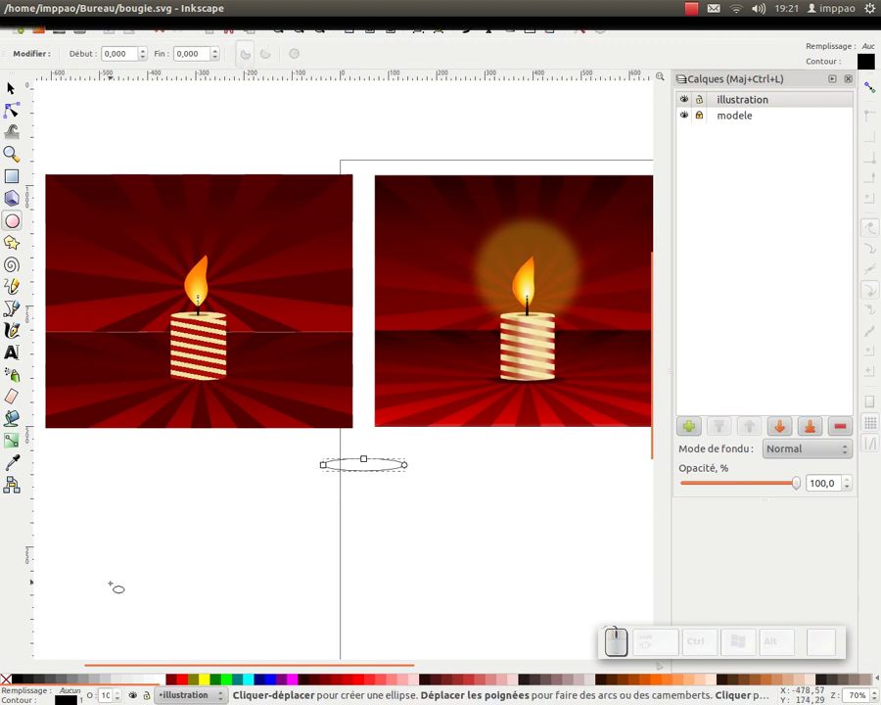
click(16, 679)
click(472, 25)
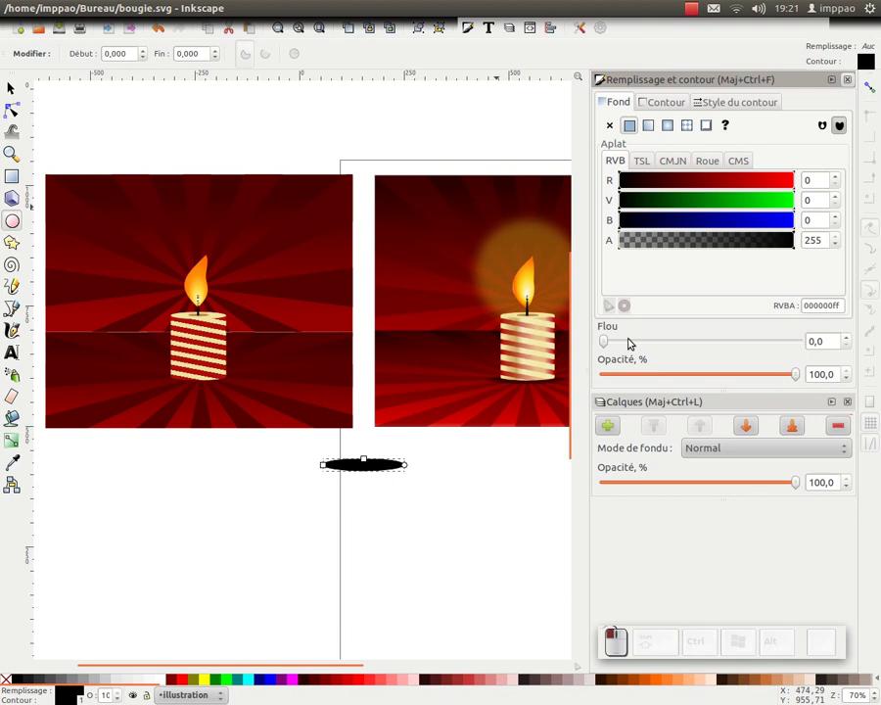
Blur the black ellipse, trying 6 and settling on a blur of 10
click(815, 340)
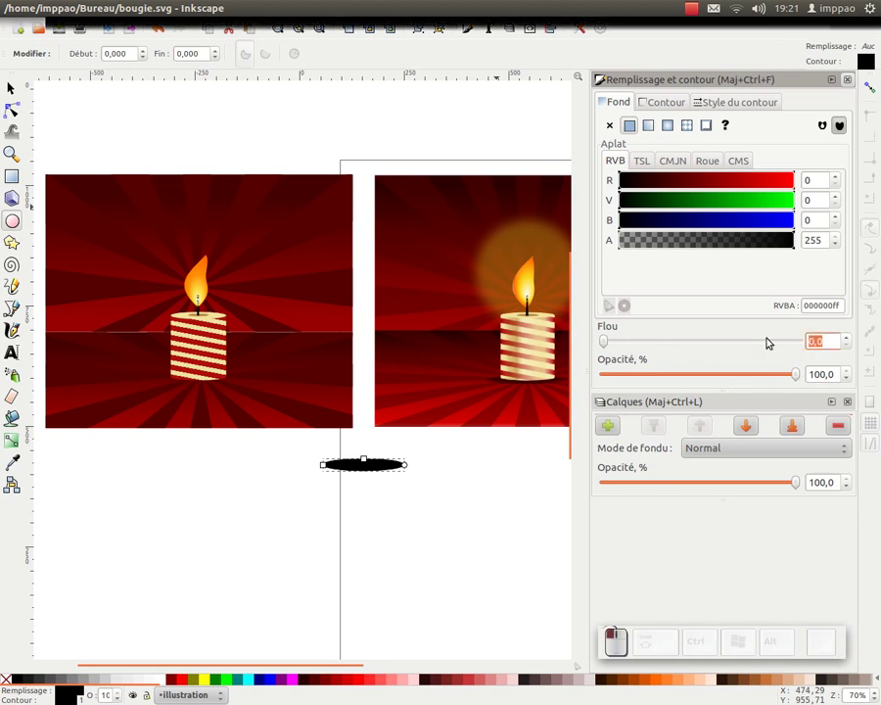
text(6,5)
key(Return)
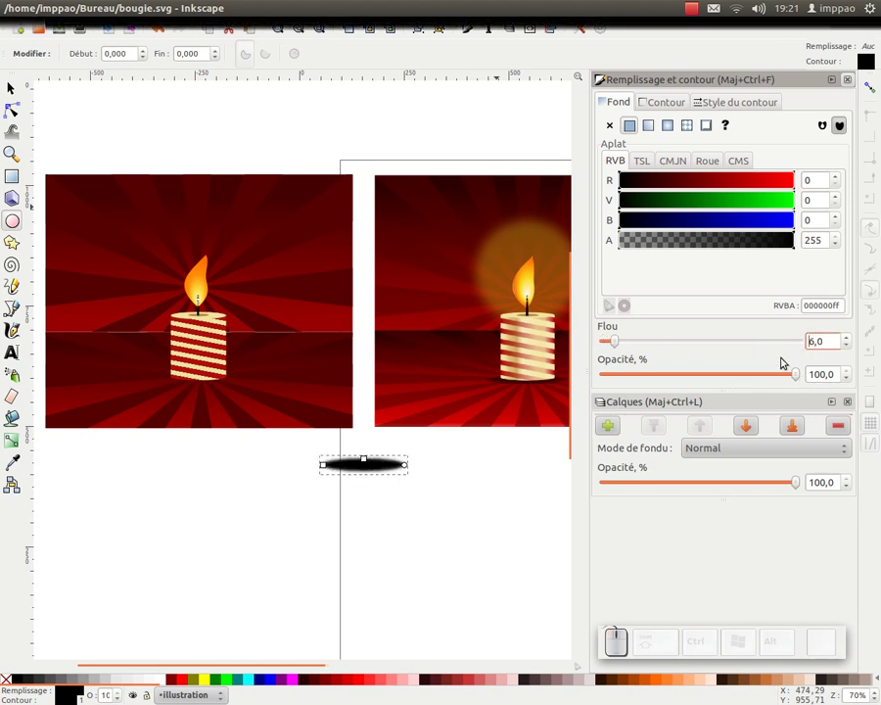
double_click(817, 342)
text(10)
key(Return)
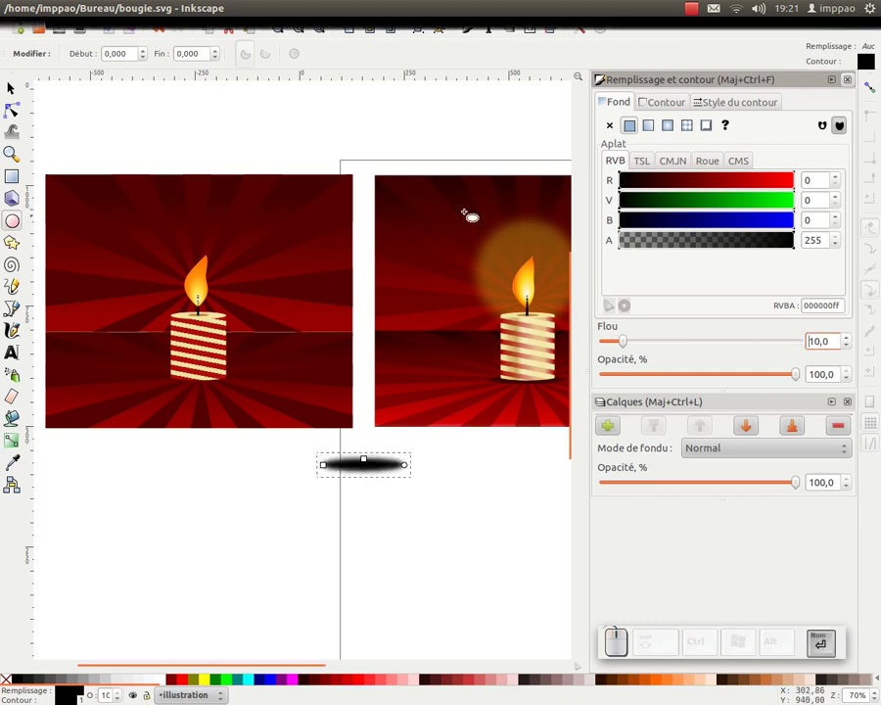
Move the blurred black ellipse onto the base of the redrawn candle as a shadow and lower it behind the candle
click(16, 90)
drag(407, 468, 230, 387)
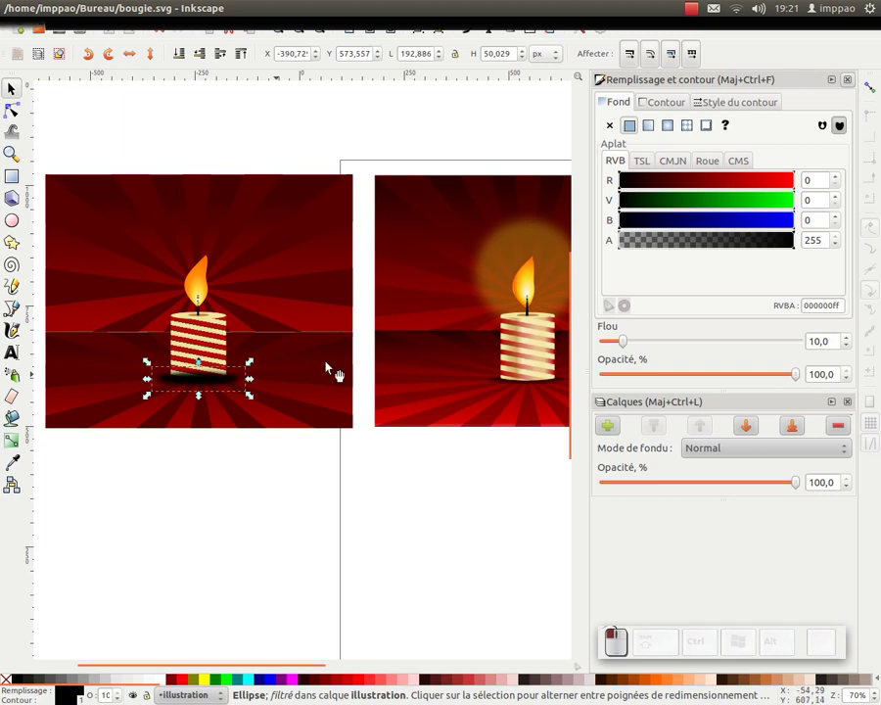
click(218, 56)
click(220, 55)
drag(238, 381, 236, 386)
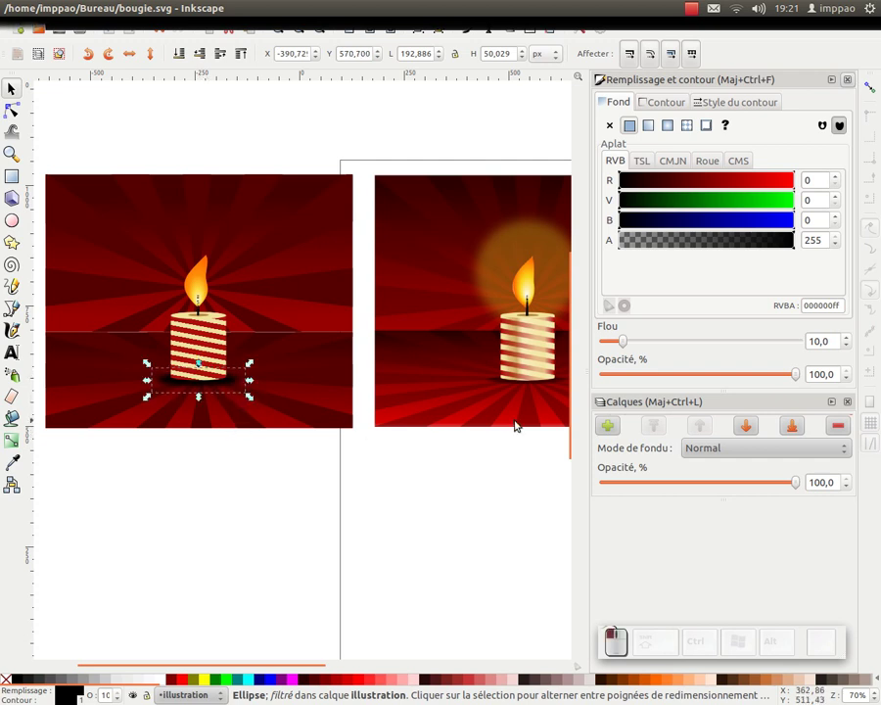
Set the candle shadow's opacity to 50 %, after trying 80 %, and deselect it
drag(825, 375, 776, 374)
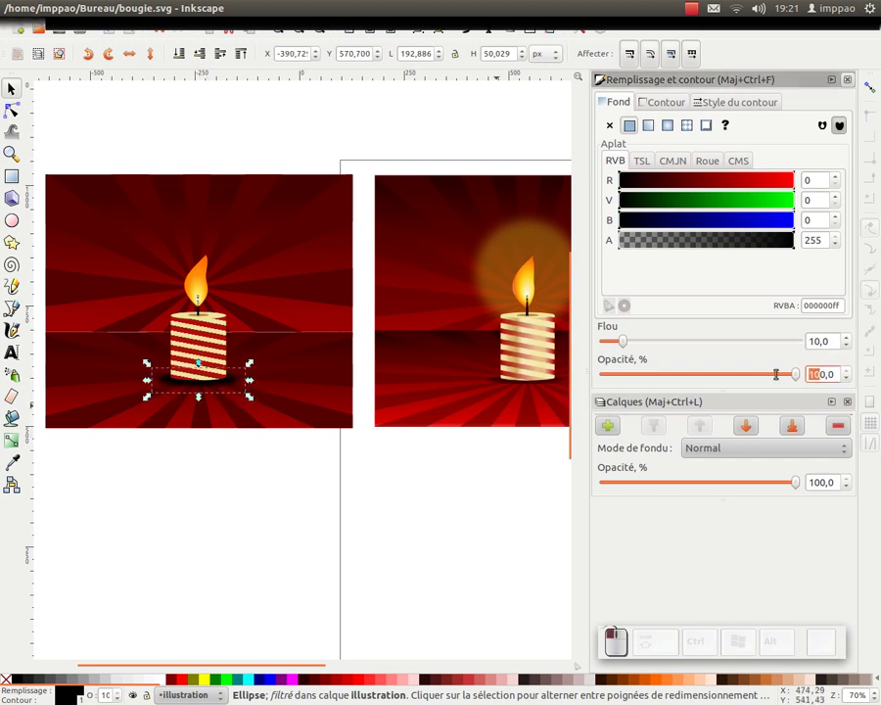
text(8)
key(Return)
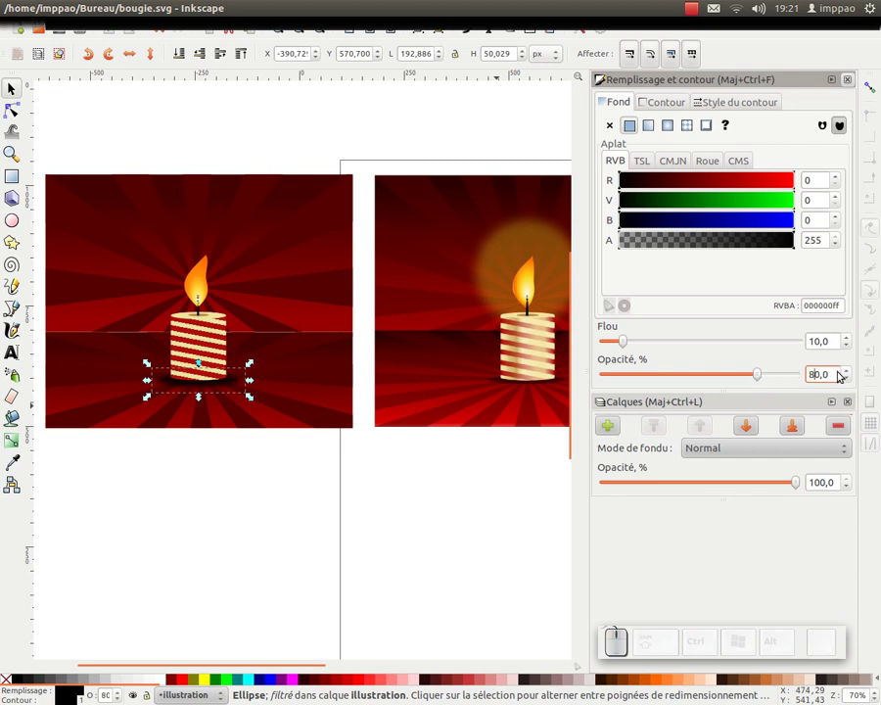
text(5)
key(Return)
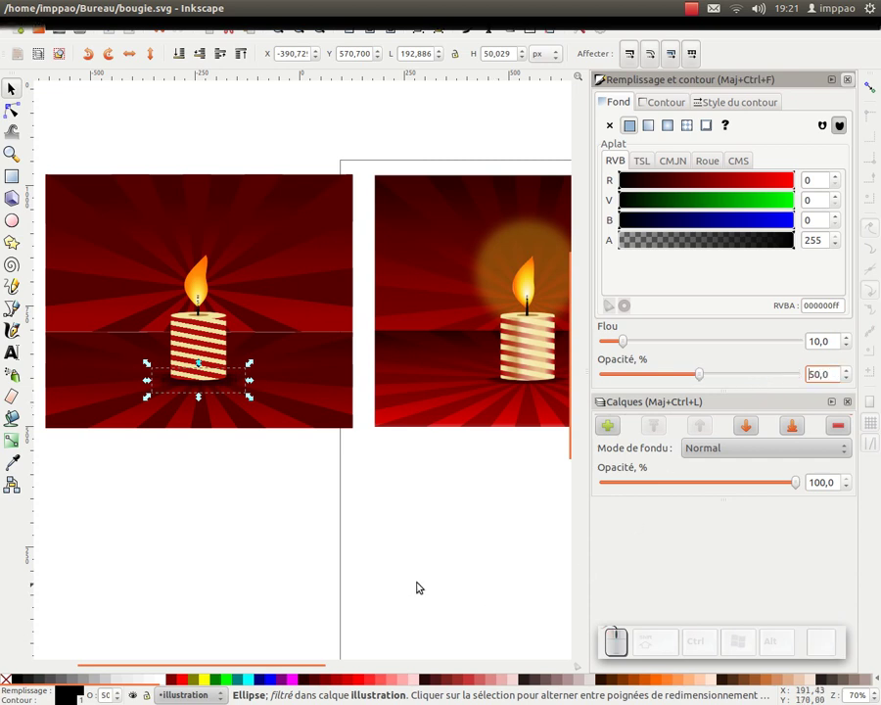
click(387, 569)
Draw a circle about 235 px in diameter centred on the wick and move it straight up 40 px to surround the flame
key(ctrl+Right)
key(ctrl+Up)
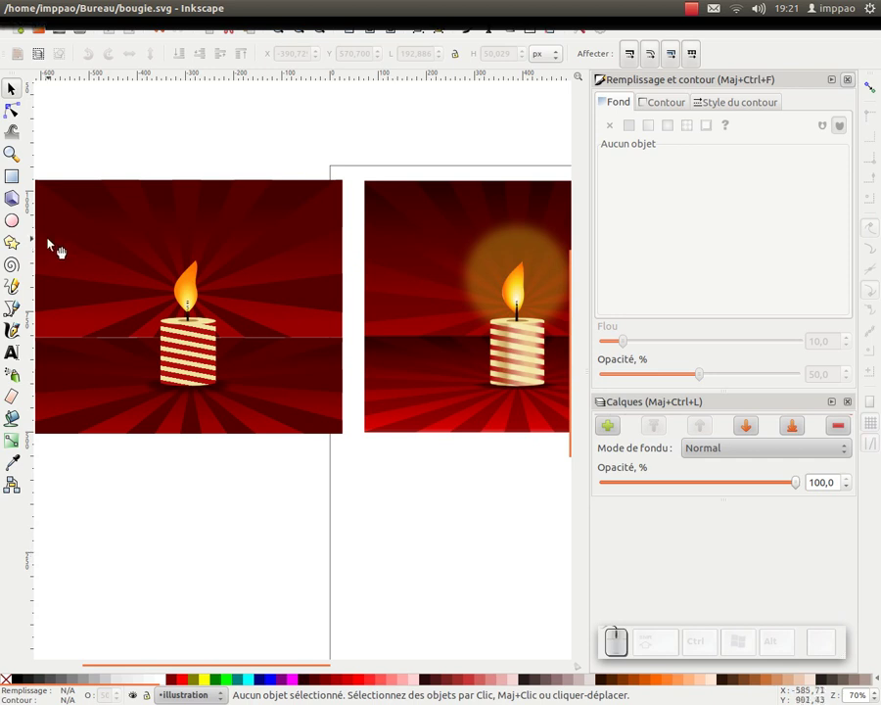
click(225, 394)
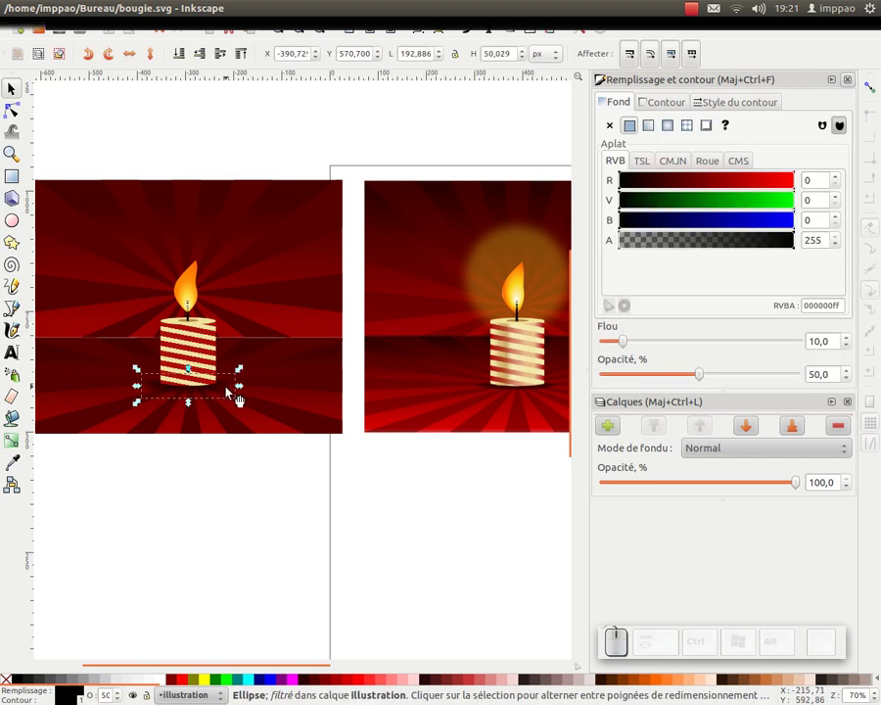
click(12, 222)
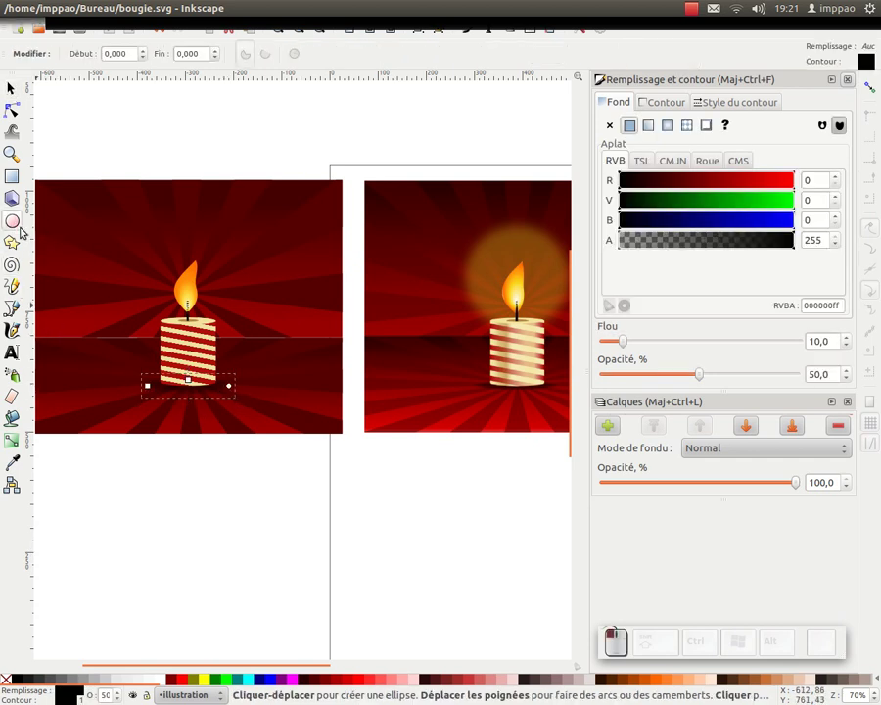
mouse_move(189, 301)
mouse_down()
mouse_move(244, 361)
mouse_move(243, 353)
mouse_up()
click(12, 88)
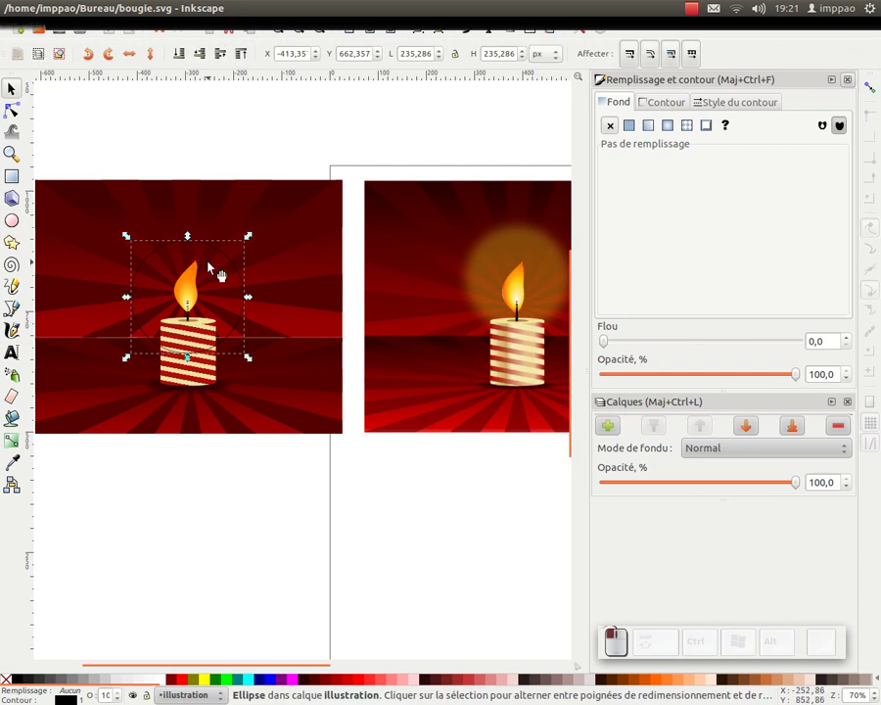
mouse_move(225, 254)
mouse_down()
mouse_move(230, 237)
mouse_move(228, 245)
mouse_up()
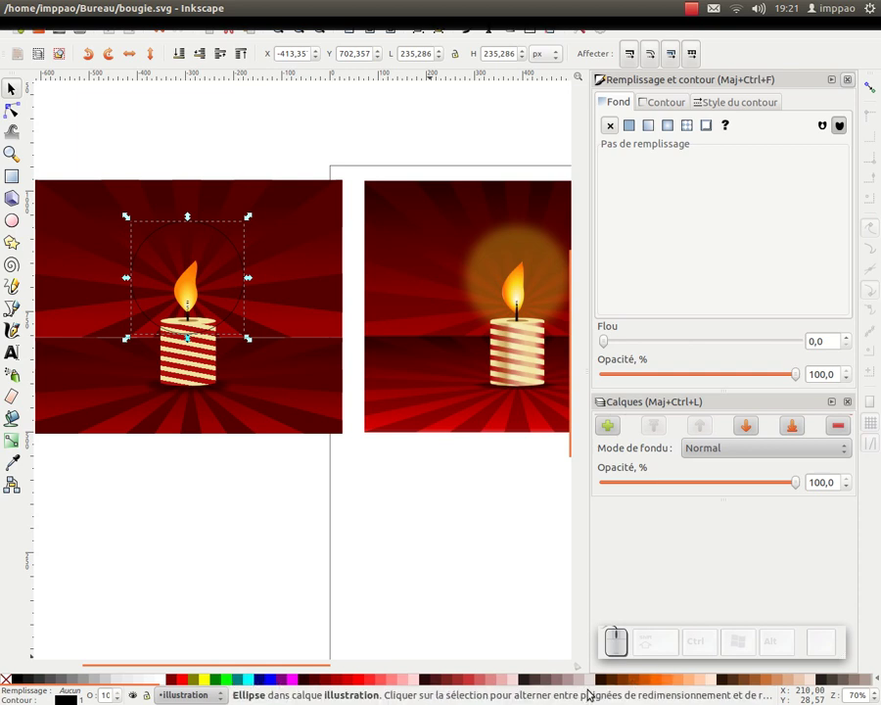
Fill the circle around the flame with orange ff6600, without an outline, and blur it by 25
click(655, 683)
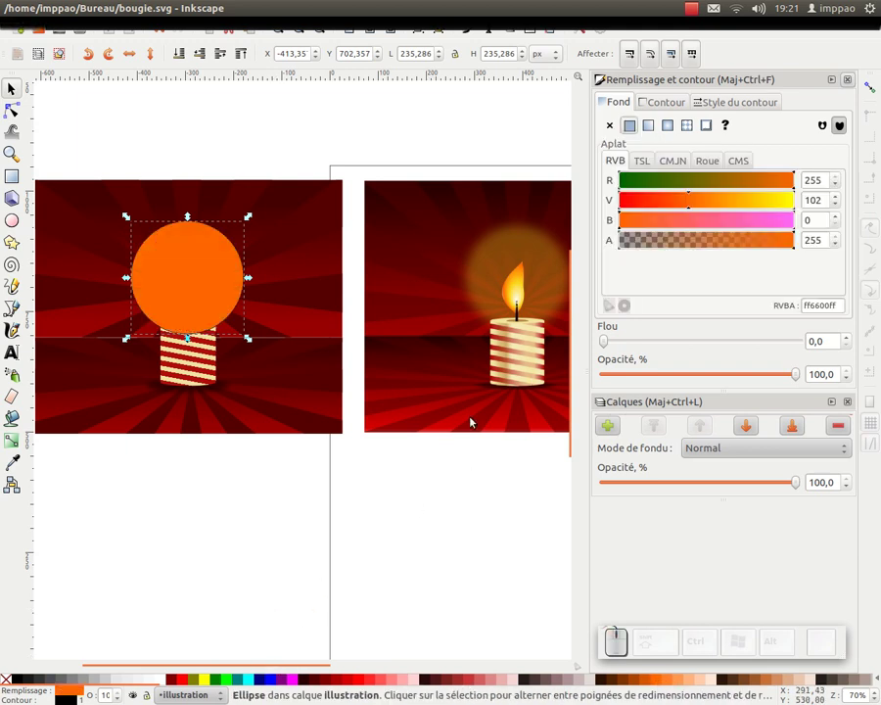
shift+click(5, 679)
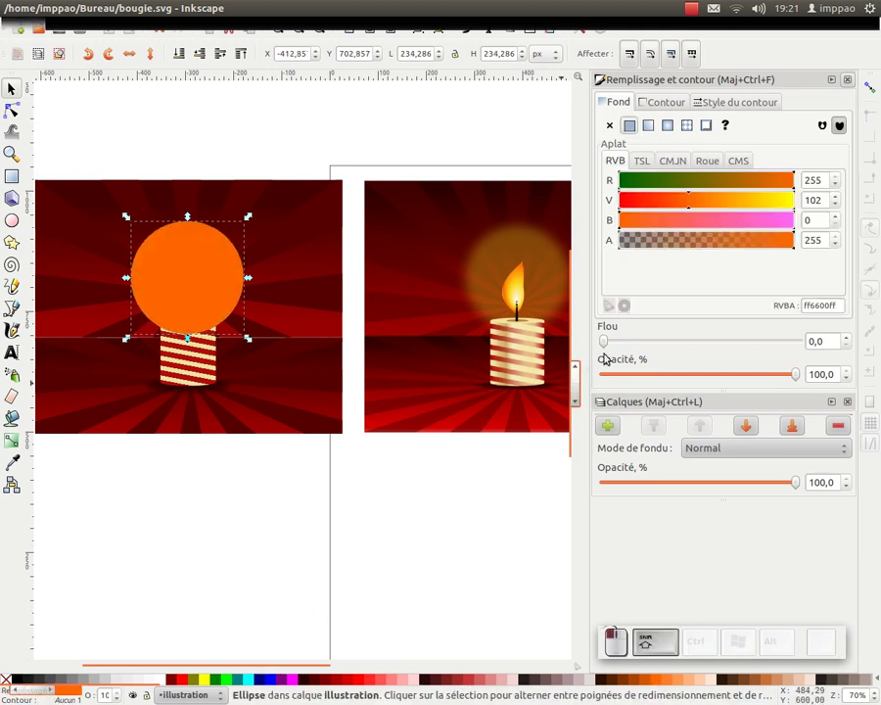
click(794, 341)
text(25)
key(Return)
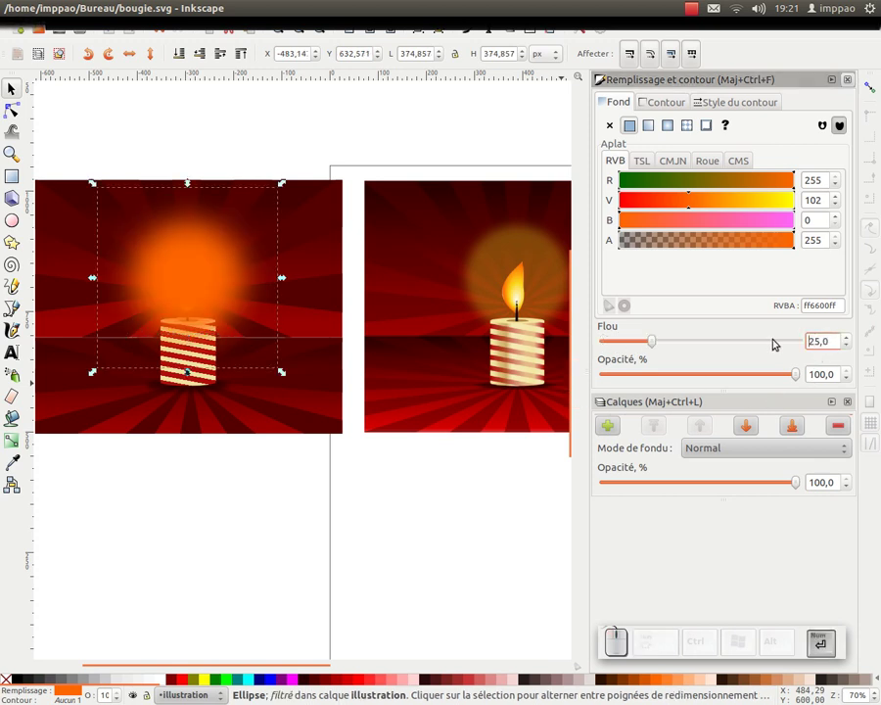
Try opacities of 10, 25 and 30 % on the orange glow circle
click(789, 378)
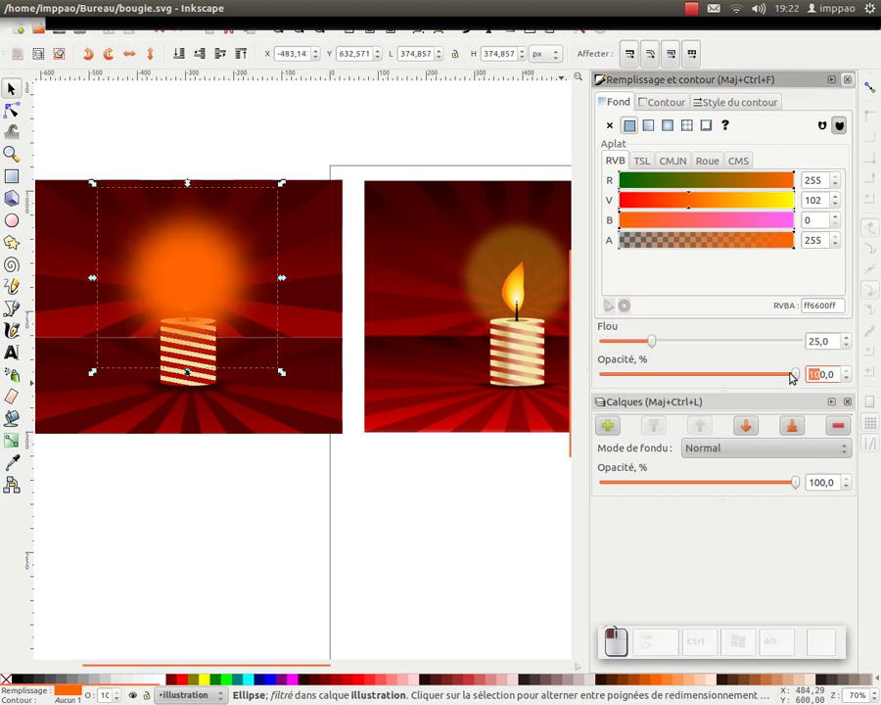
text(10)
key(Return)
click(771, 374)
text(25)
key(Return)
click(787, 377)
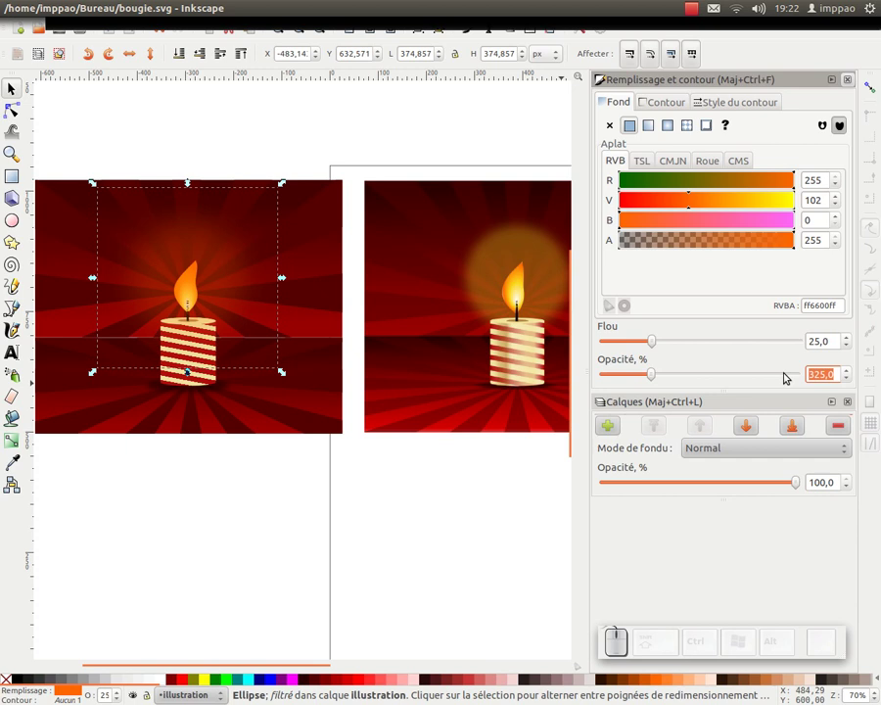
text(30)
key(Return)
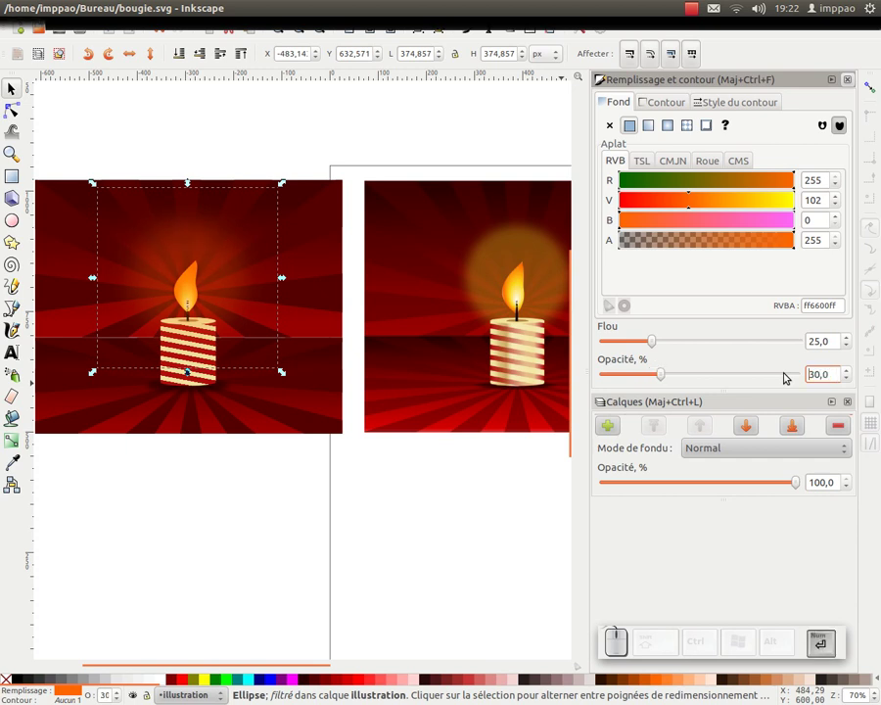
Set the glow circle's opacity to 50 % and lower it behind the flame and candle
click(832, 374)
text(50)
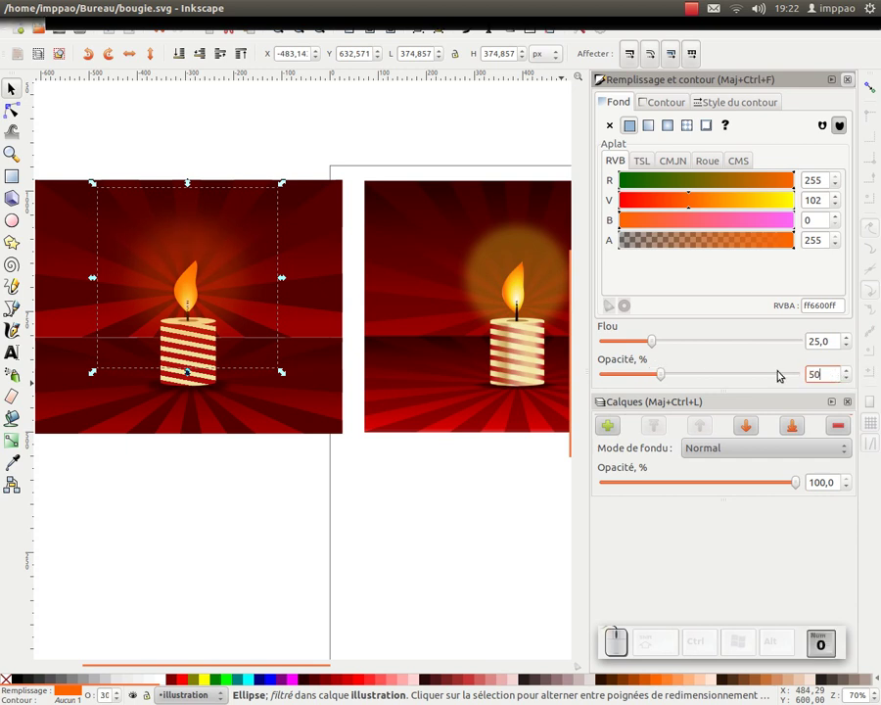
key(Return)
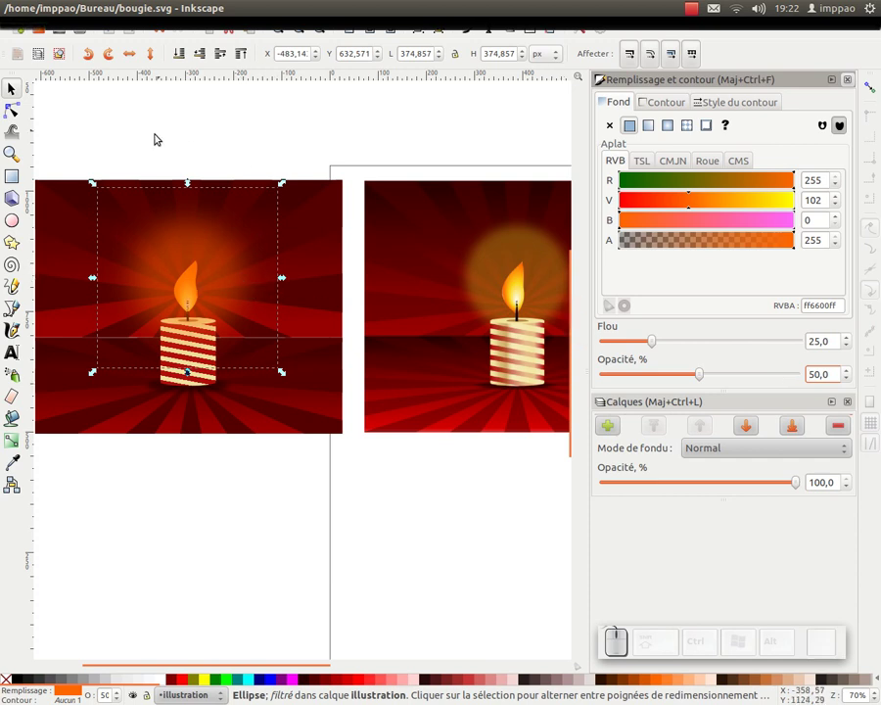
click(199, 54)
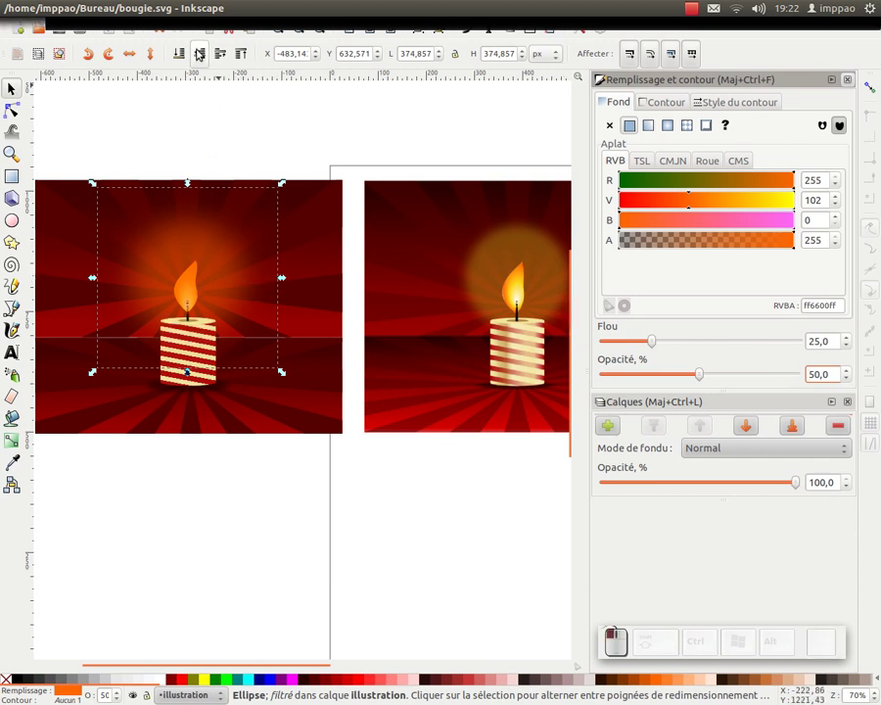
click(221, 54)
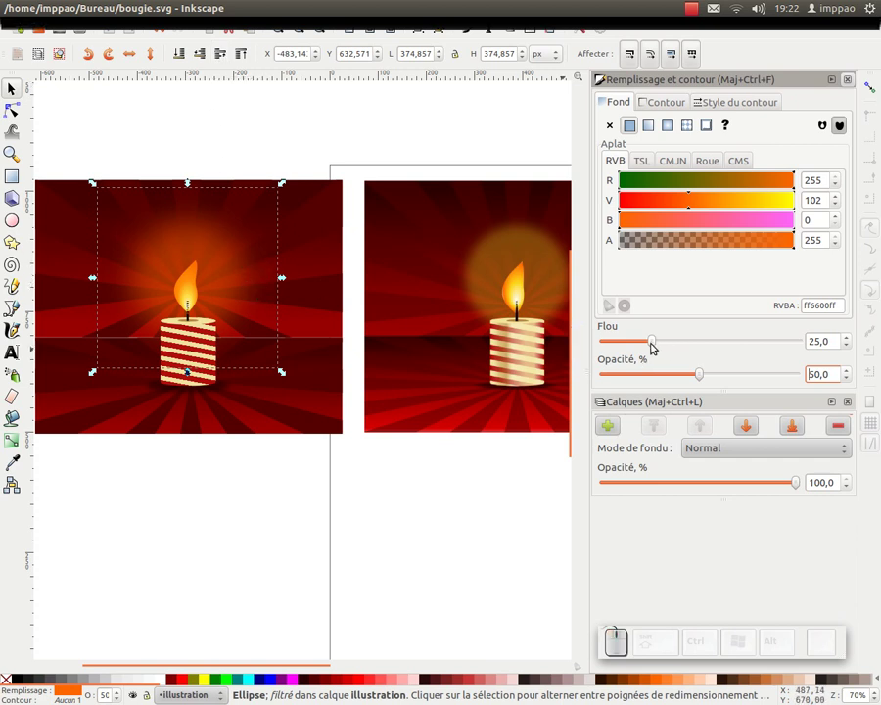
Reduce the glow circle's blur to about 8.1 and change its fill to yellow ffff00
drag(651, 347, 617, 345)
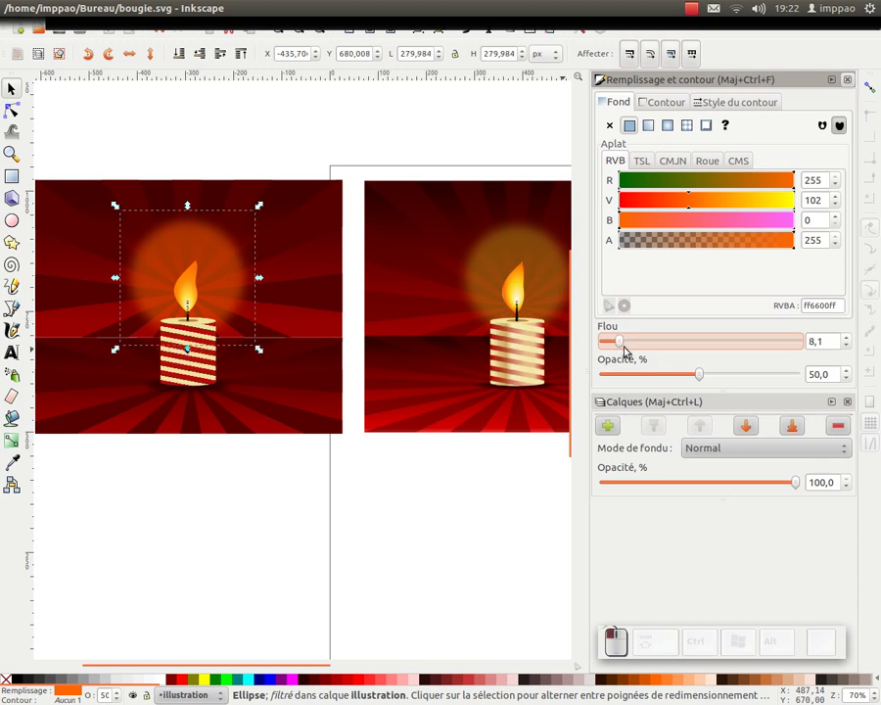
click(204, 683)
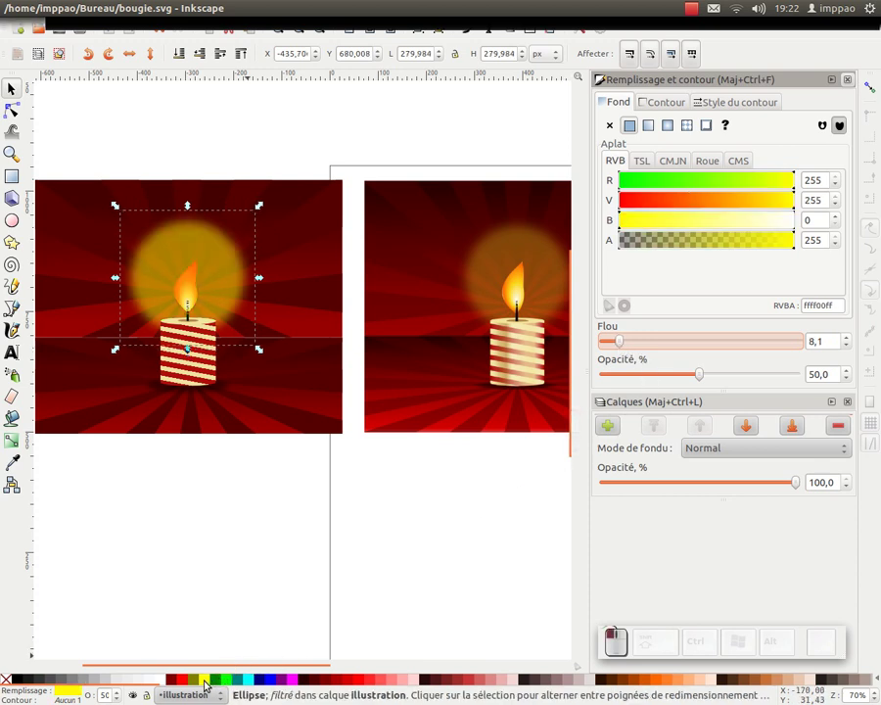
Undo the yellow fill on the glow circle, deselect it, and close the fill and layers dialogs
key(ctrl+z)
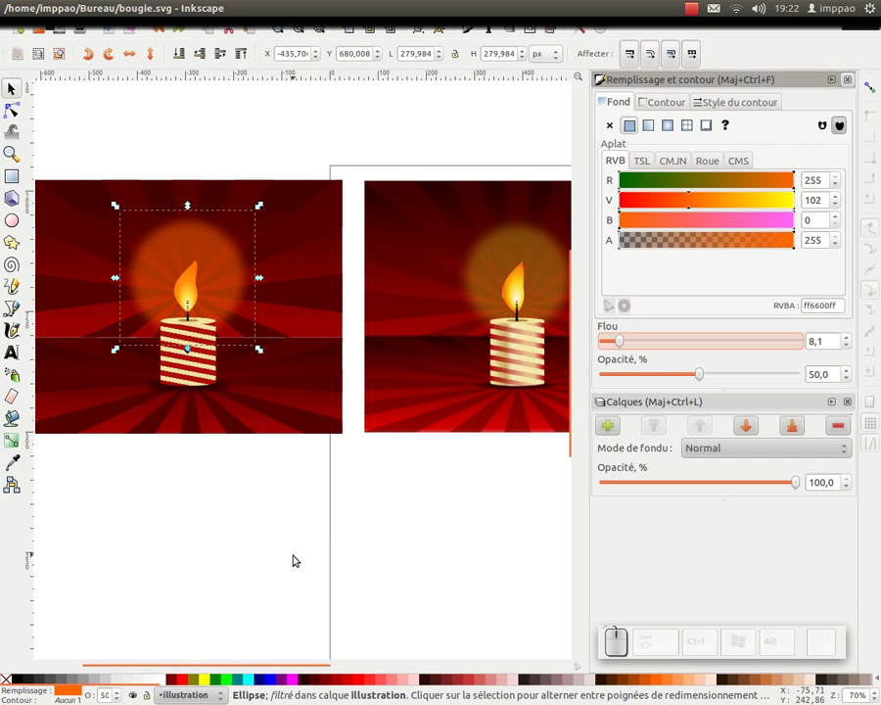
click(294, 561)
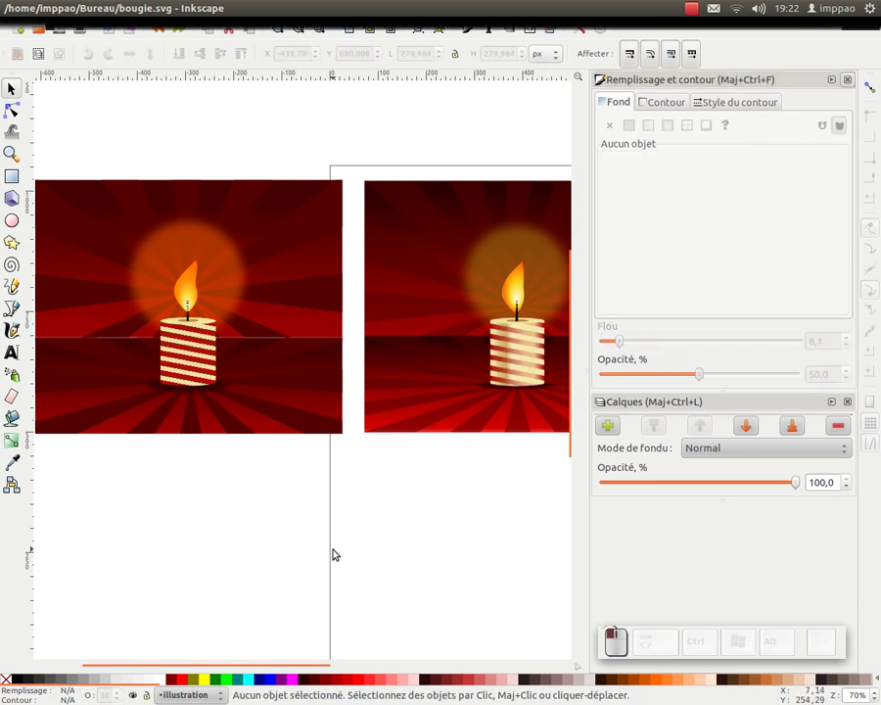
click(847, 81)
click(848, 83)
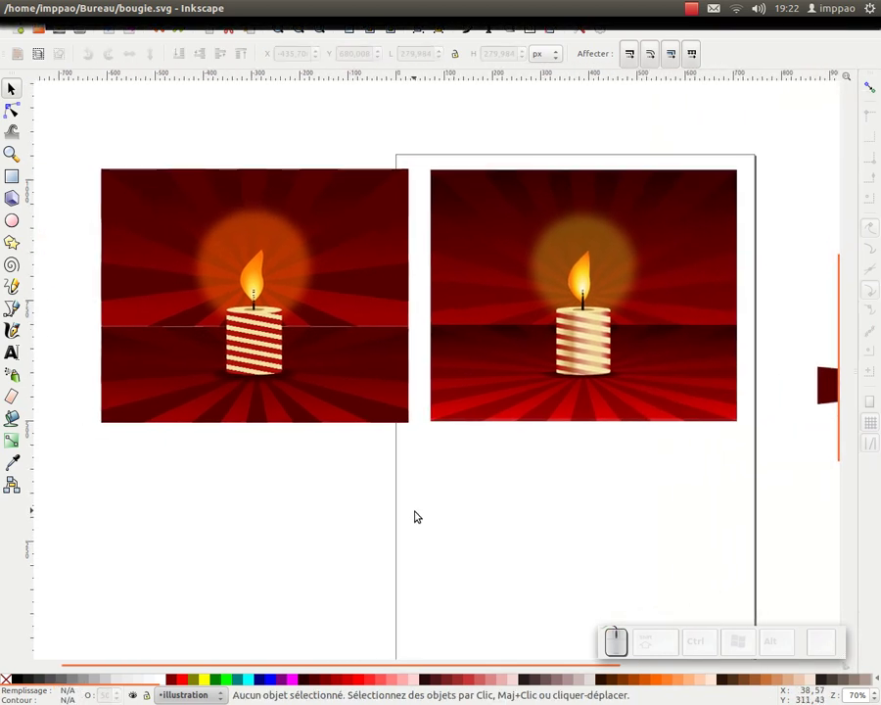
scroll(421, 496, up, 1)
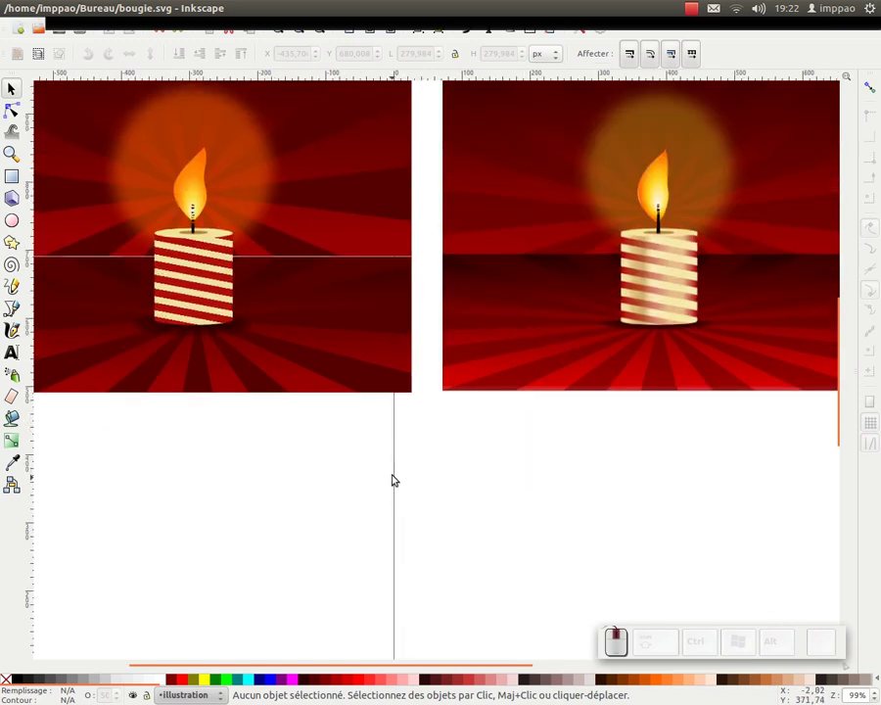
drag(392, 476, 425, 515)
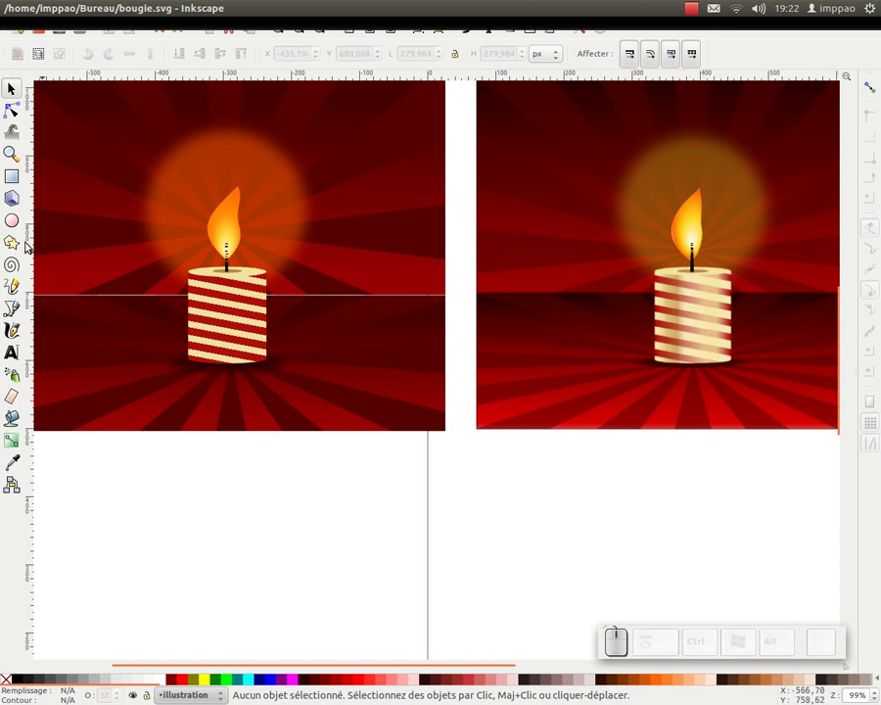
Place a white-filled duplicate of the striped candle body above the stripes but beneath the candle's top ellipse
click(227, 337)
drag(242, 349, 335, 356)
key(ctrl+z)
key(ctrl+d)
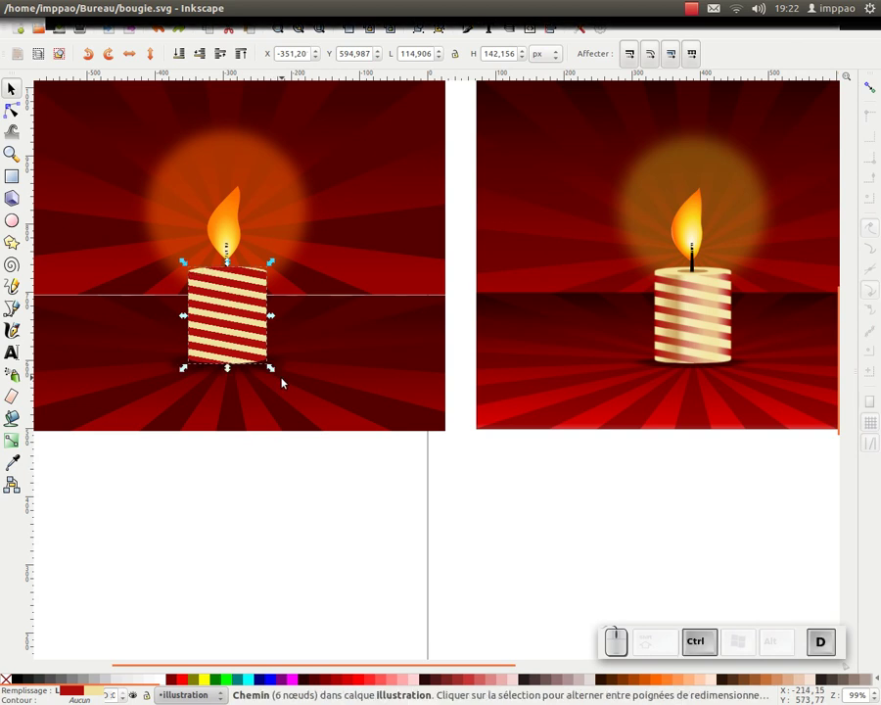
click(157, 678)
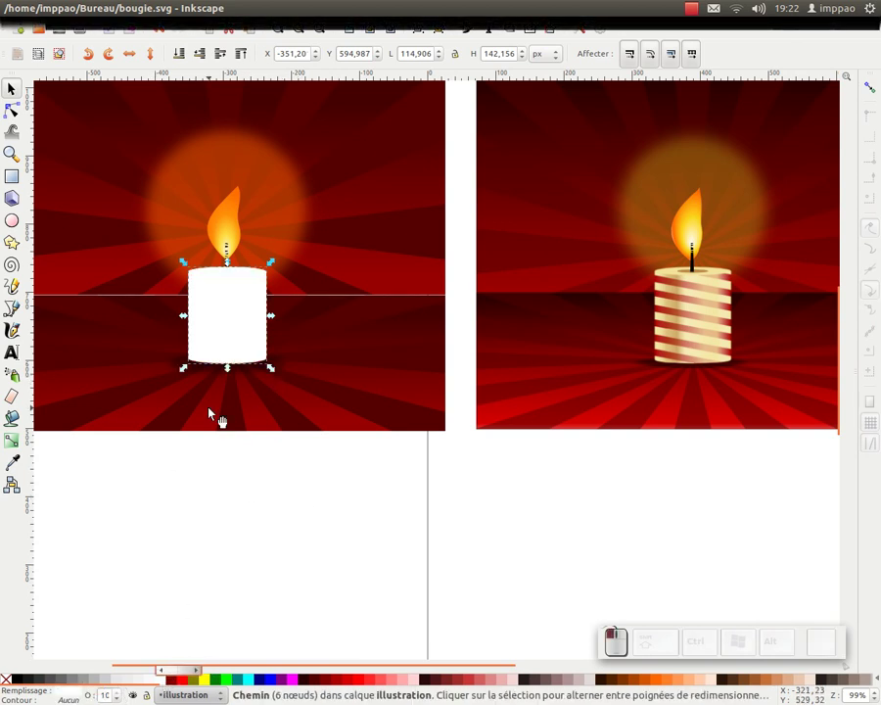
click(201, 54)
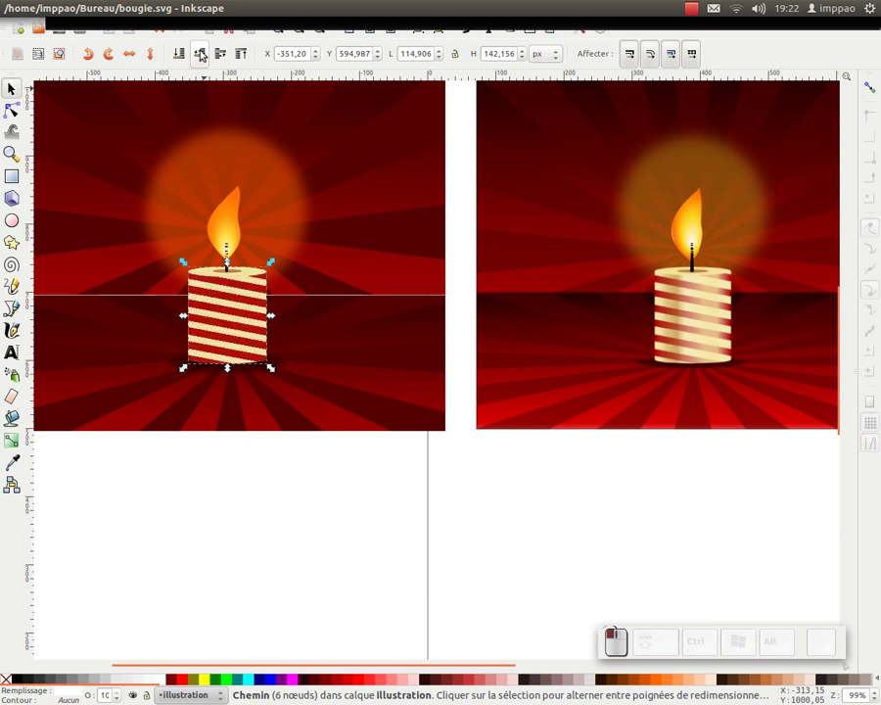
click(221, 54)
Apply a horizontal linear gradient to the white copy, running from opaque near its right edge to transparent near its left edge
scroll(228, 309, up, 1)
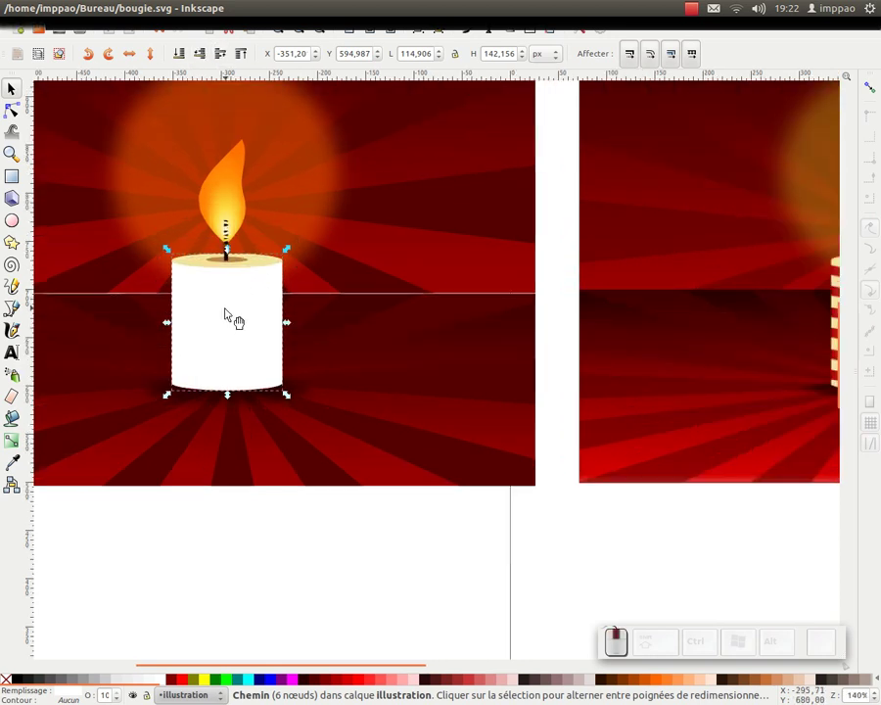
scroll(281, 297, up, 2)
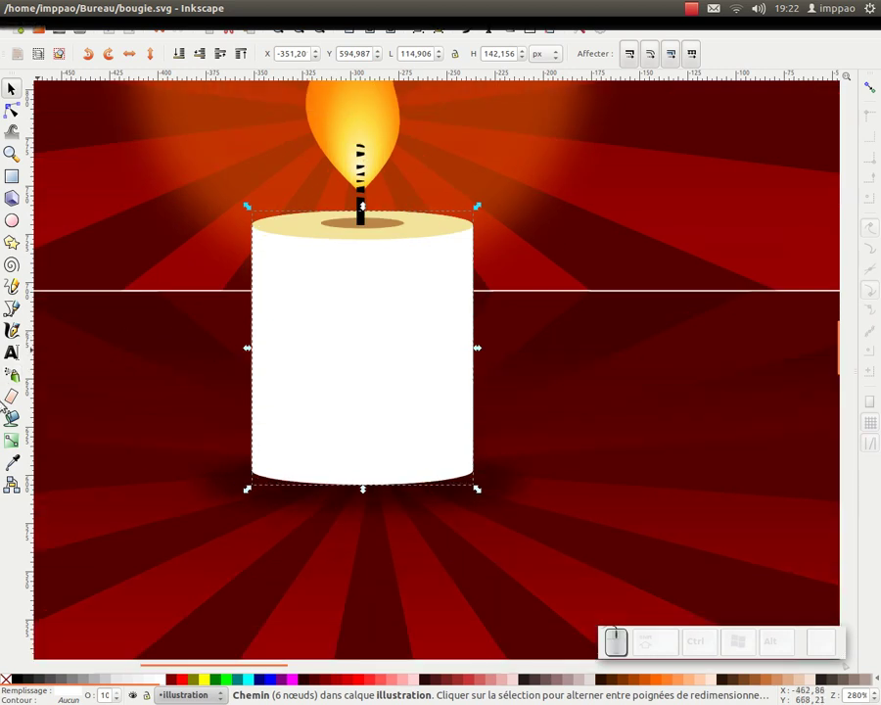
click(12, 439)
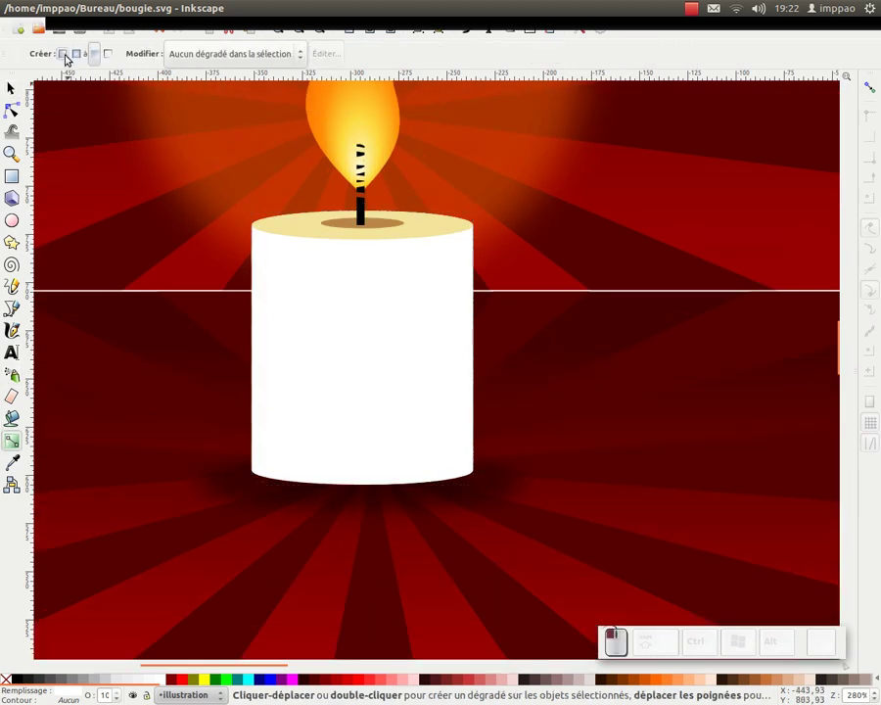
drag(415, 356, 269, 364)
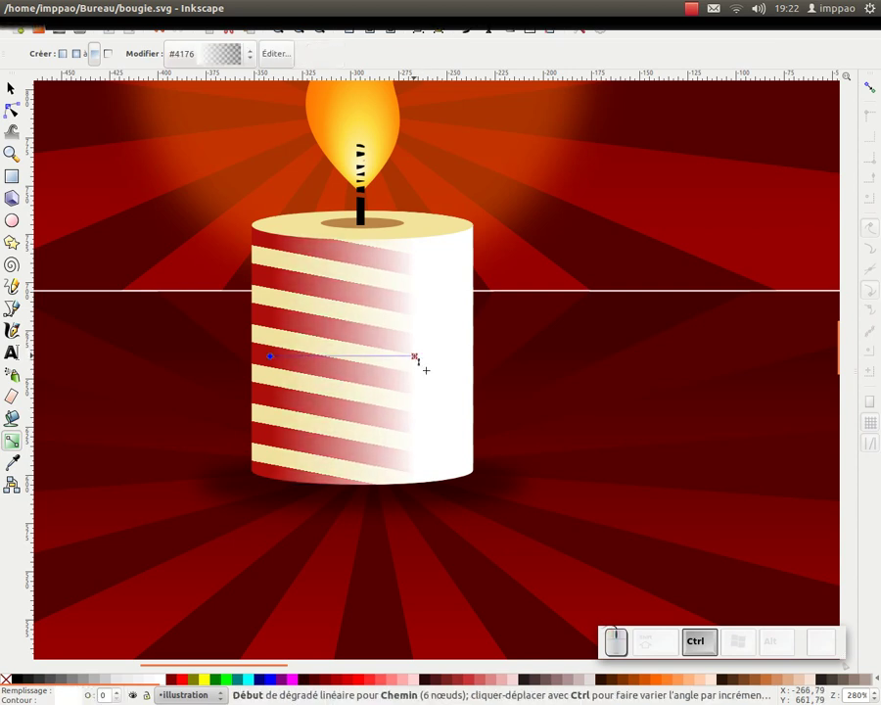
drag(423, 360, 463, 357)
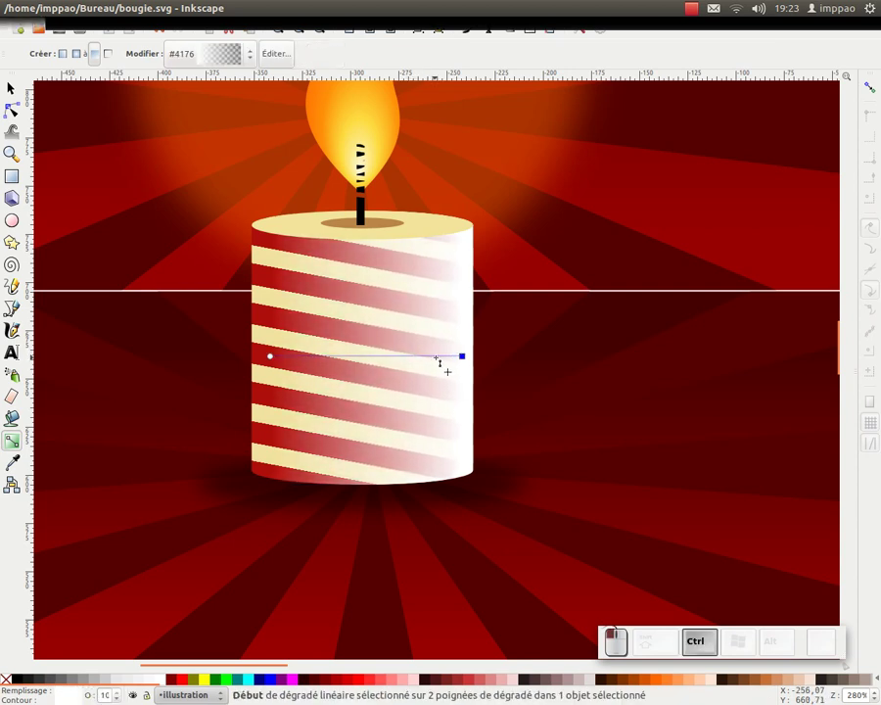
Add four intermediate stops to the candle's gradient, two toward the right end and two toward the left end
double_click(438, 356)
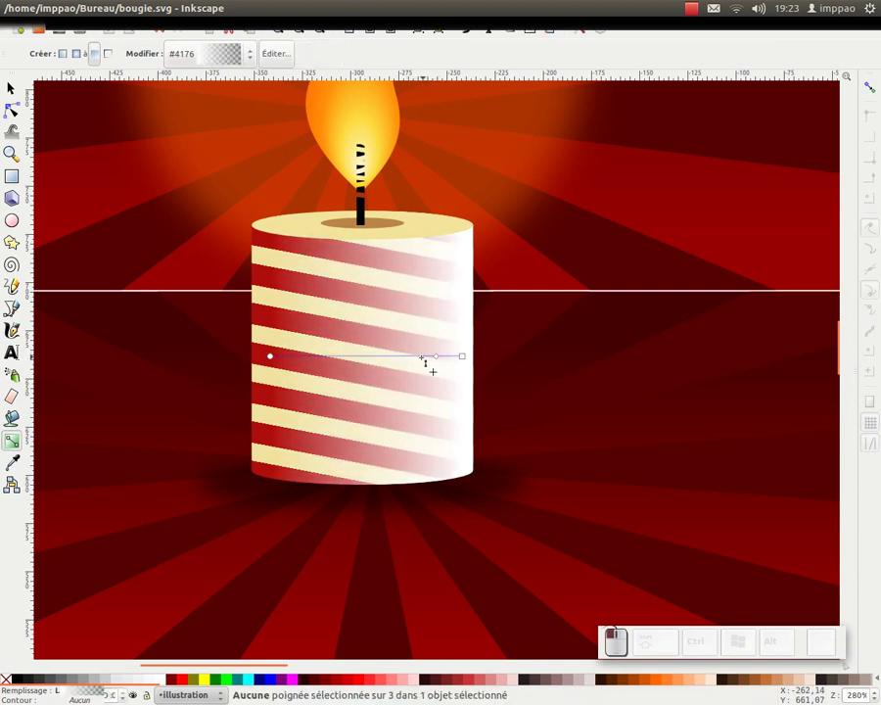
double_click(307, 363)
key(ctrl+z)
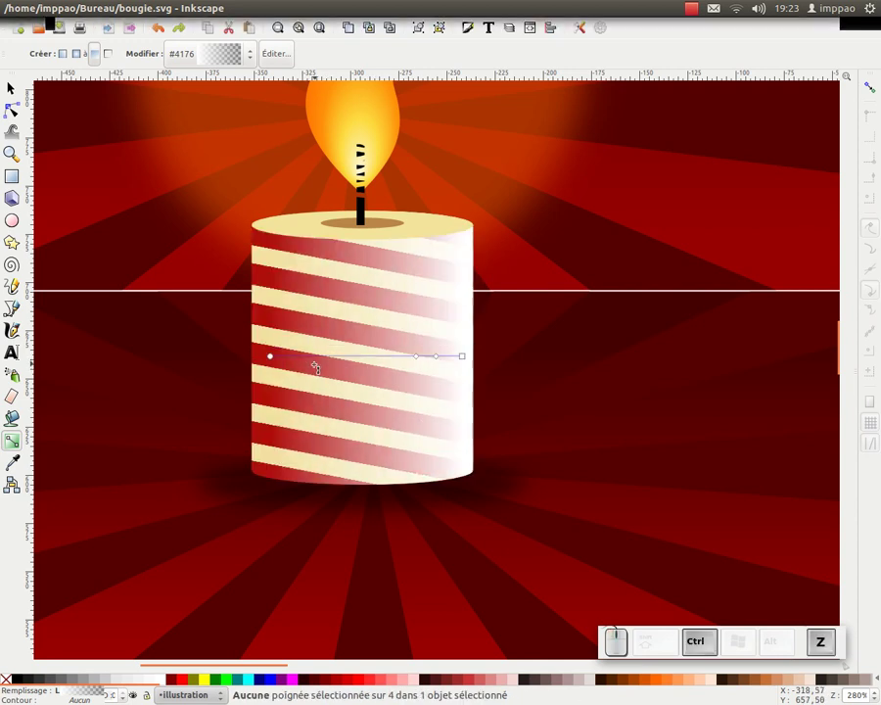
key(ctrl+shift+z)
key(ctrl+z)
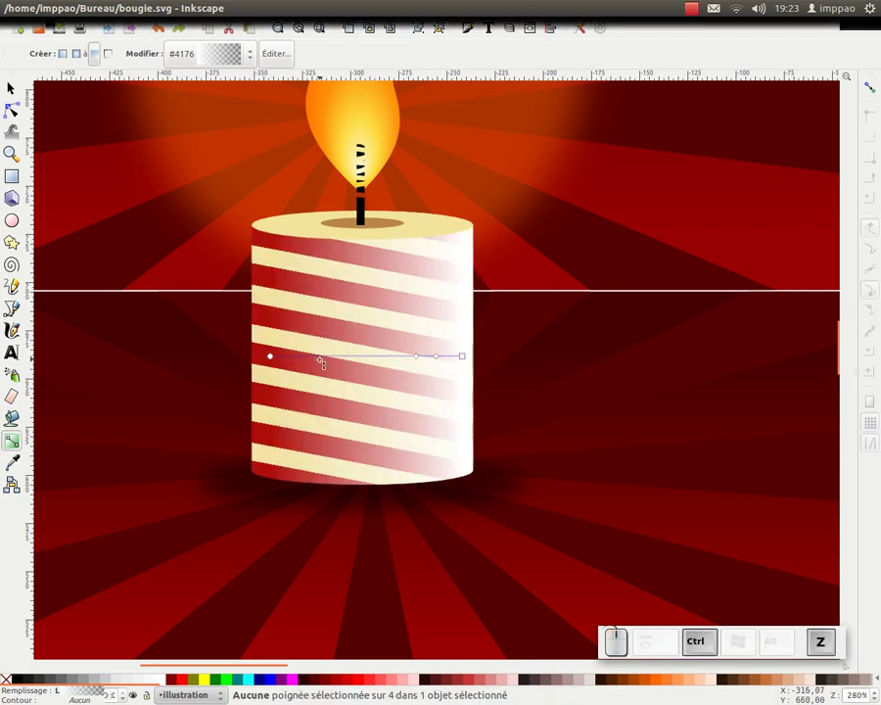
double_click(315, 356)
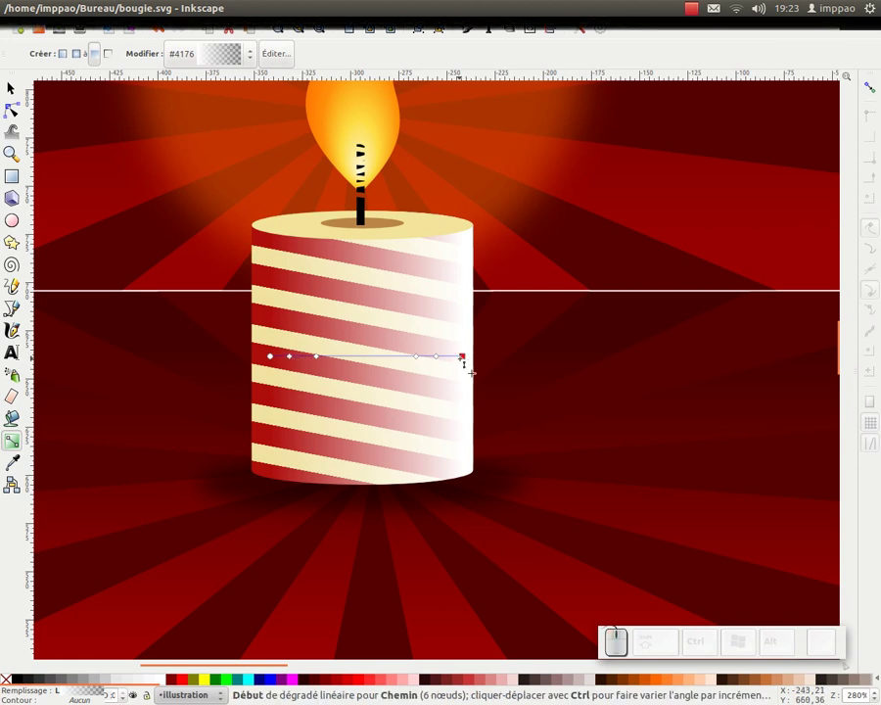
Make the two intermediate gradient stops on the candle's right side opaque white
double_click(435, 356)
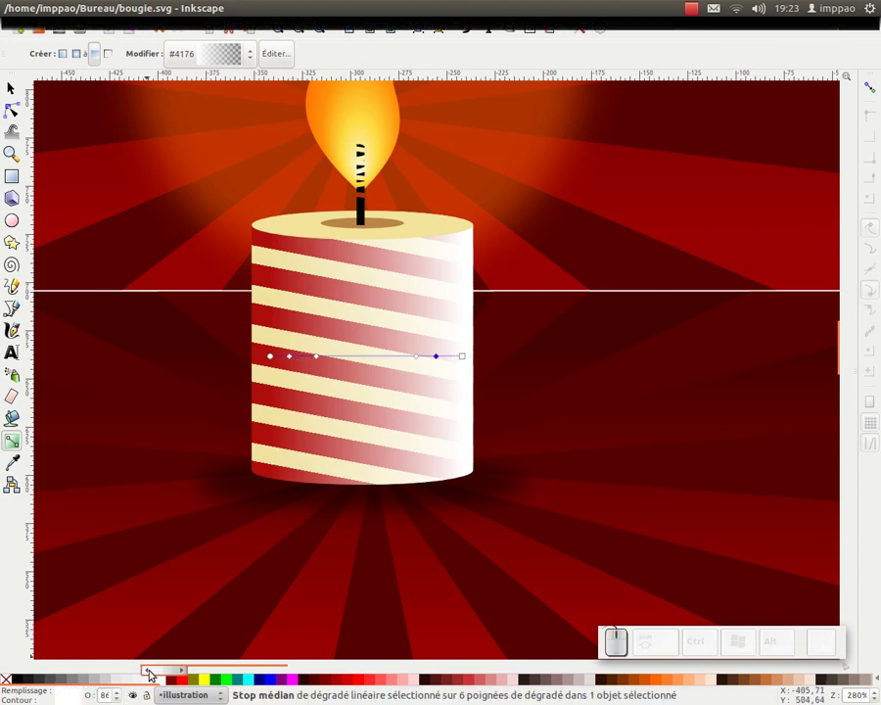
click(161, 678)
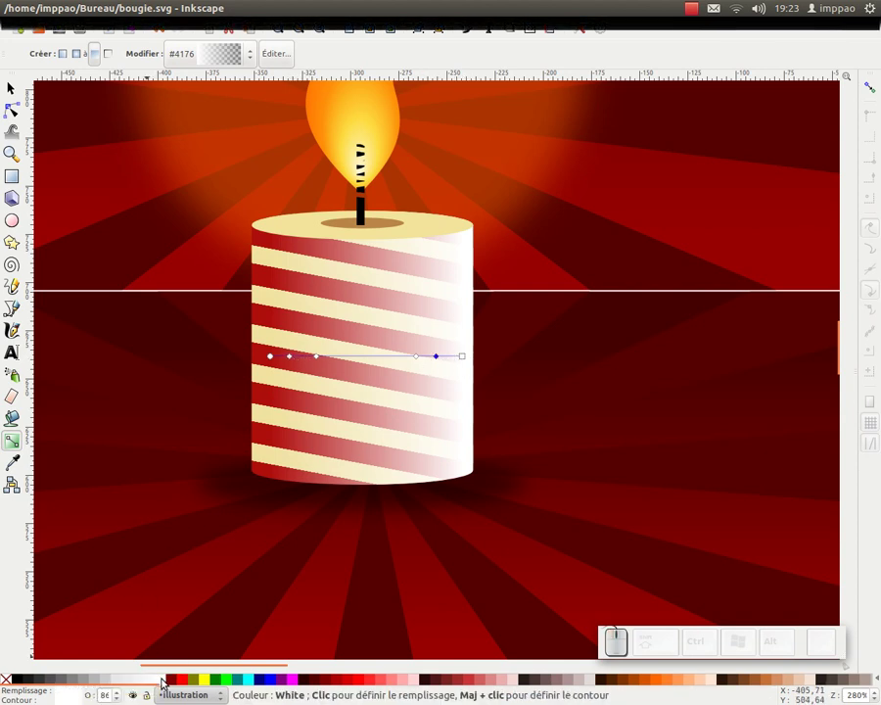
click(416, 356)
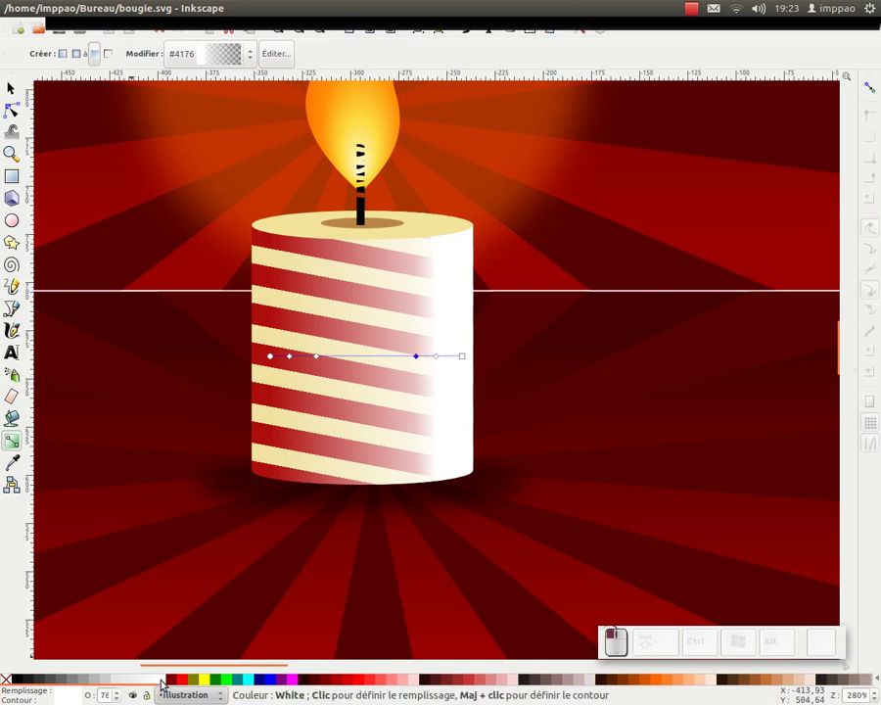
click(162, 679)
Colour the two intermediate gradient stops on the candle's left side brown 803300
click(315, 357)
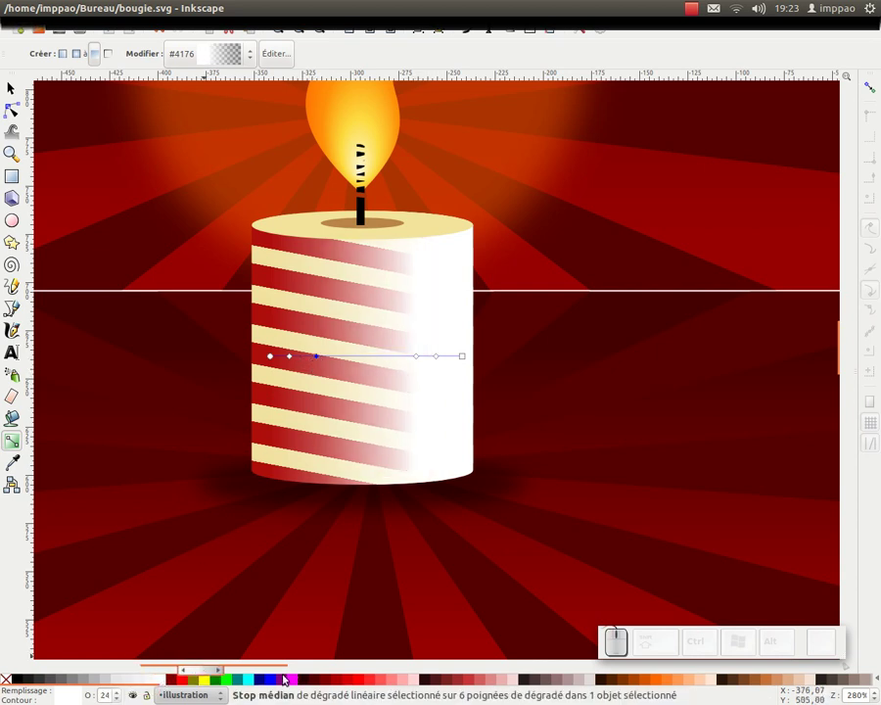
click(627, 682)
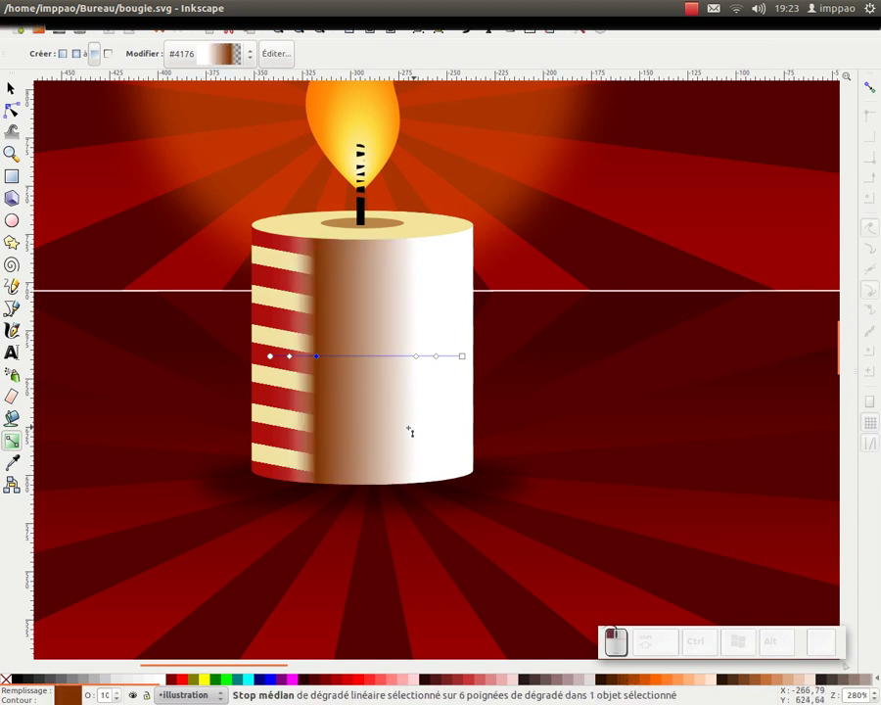
click(291, 357)
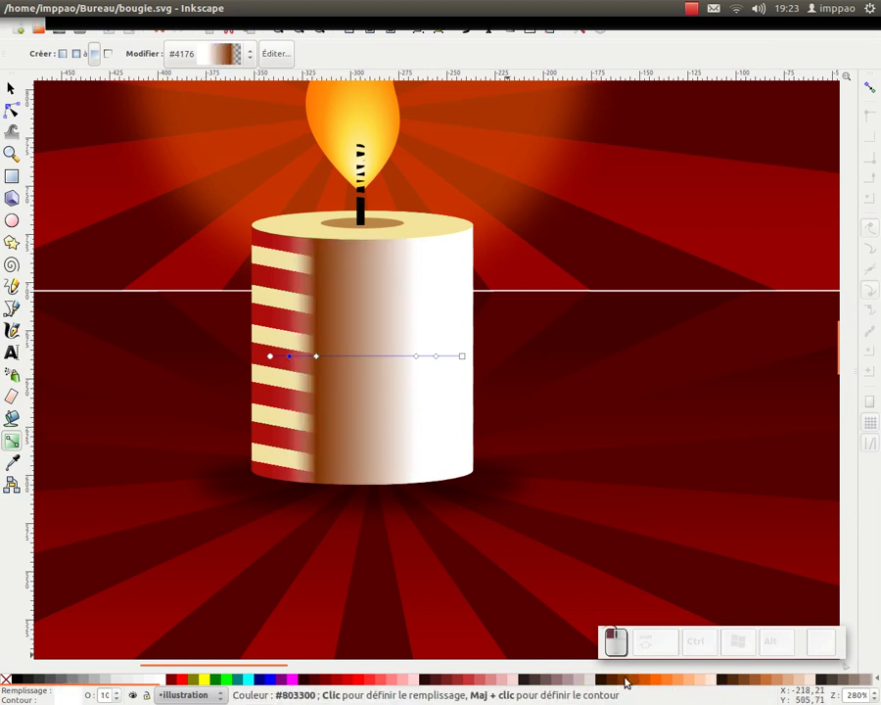
click(627, 682)
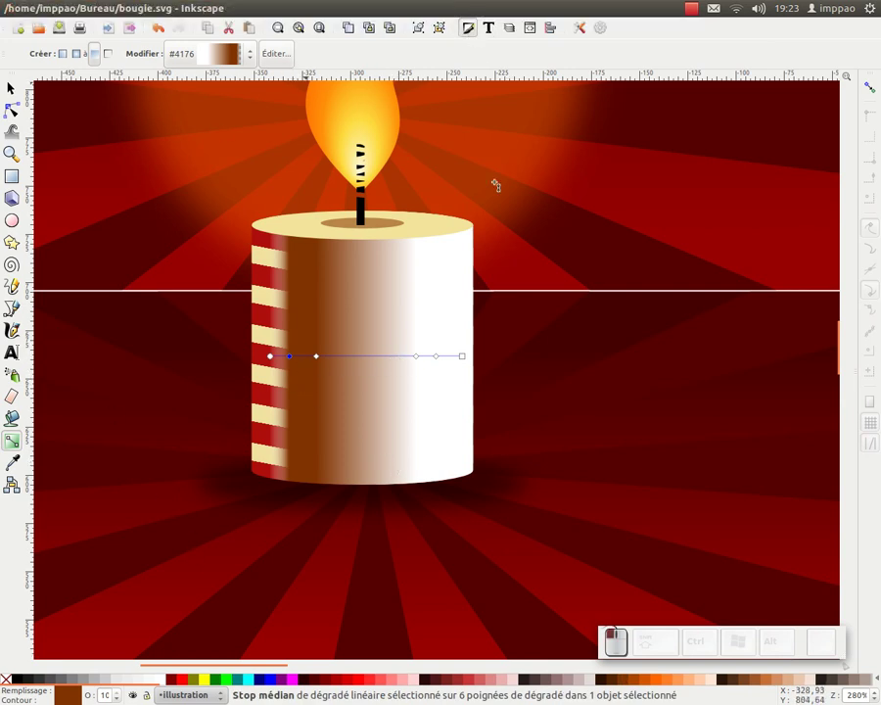
Set the opacity of both brown gradient stops to about 50 %
key(ctrl+shift+f)
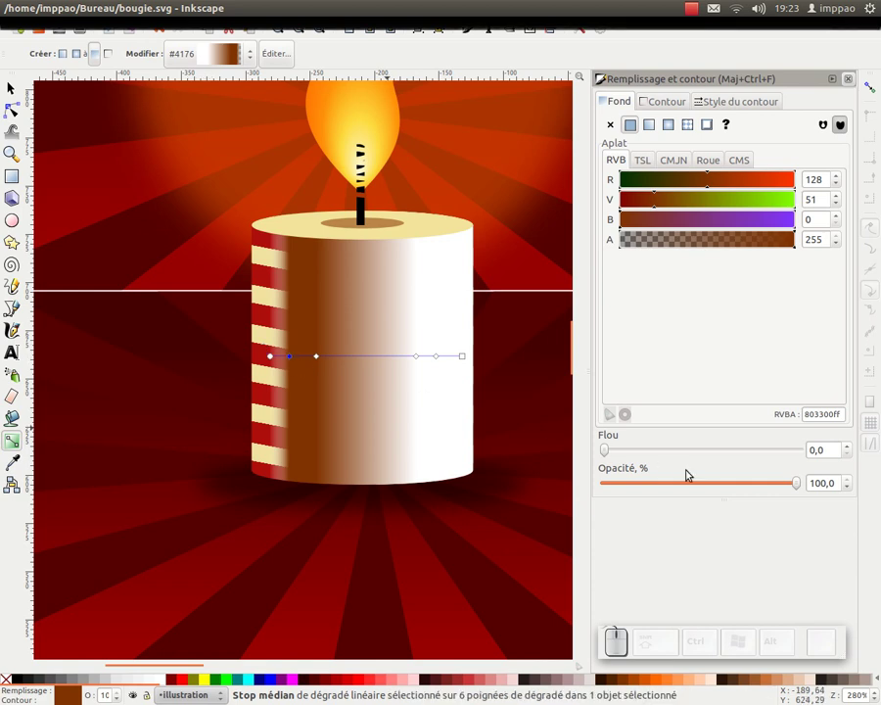
drag(812, 486, 774, 490)
text(5)
key(Return)
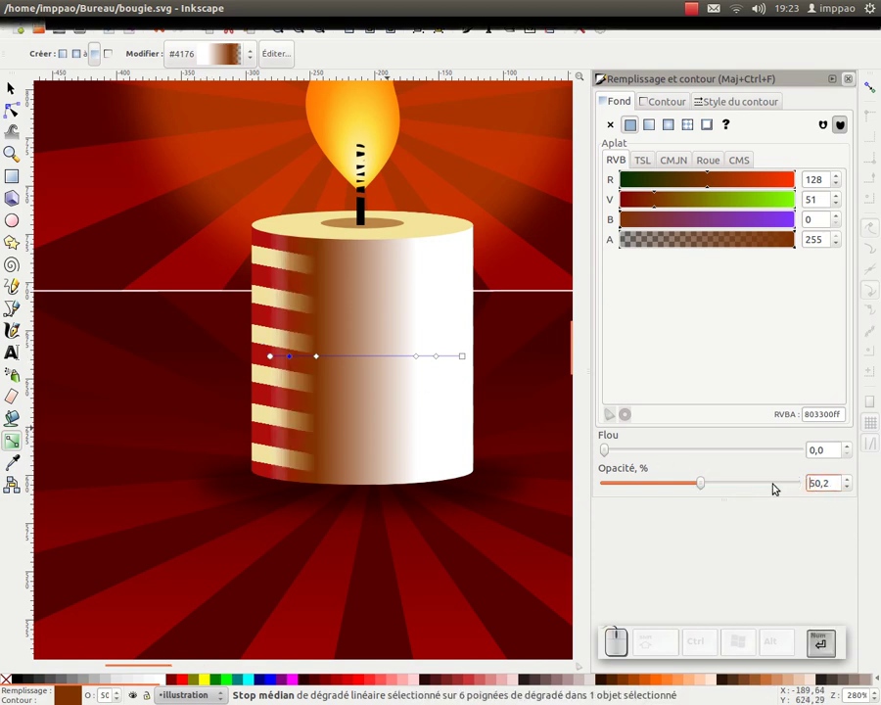
click(316, 356)
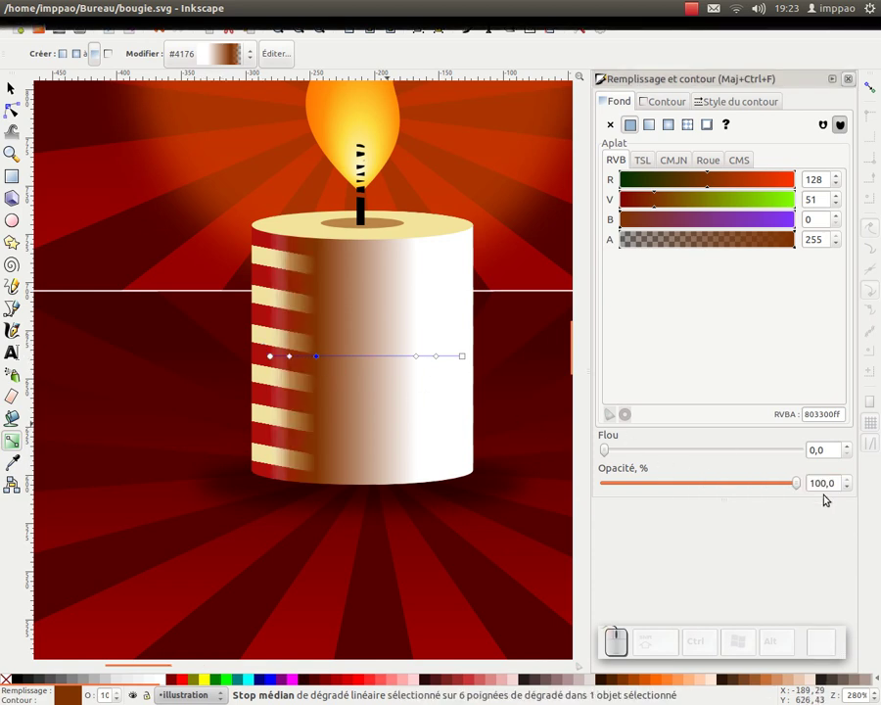
text(5)
key(Return)
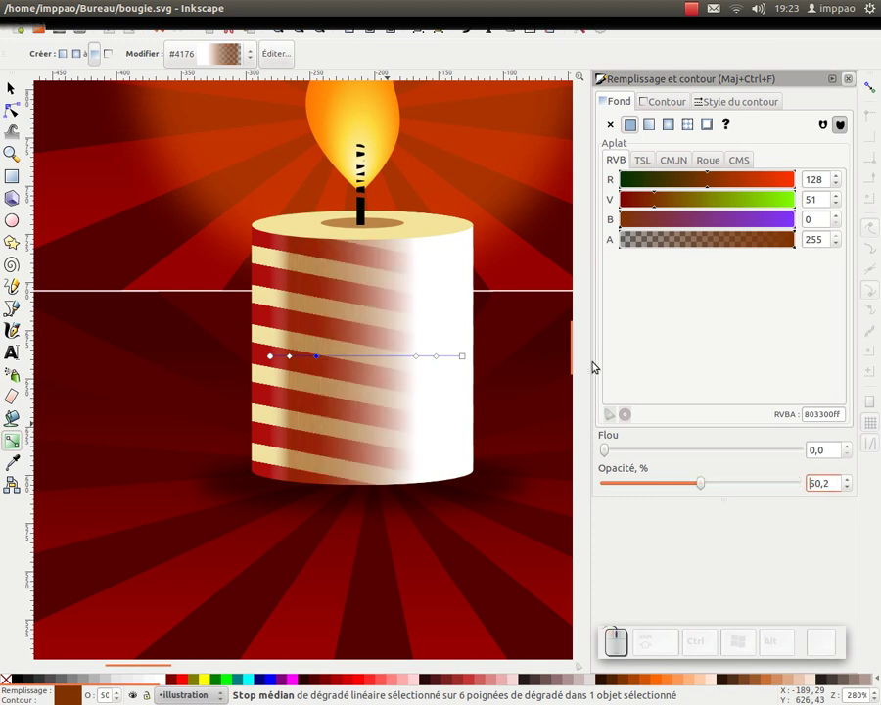
Try 40 % opacity on the inner white stop, set it to 0 %, and move the stop toward the candle's centre
click(417, 356)
drag(822, 486, 807, 486)
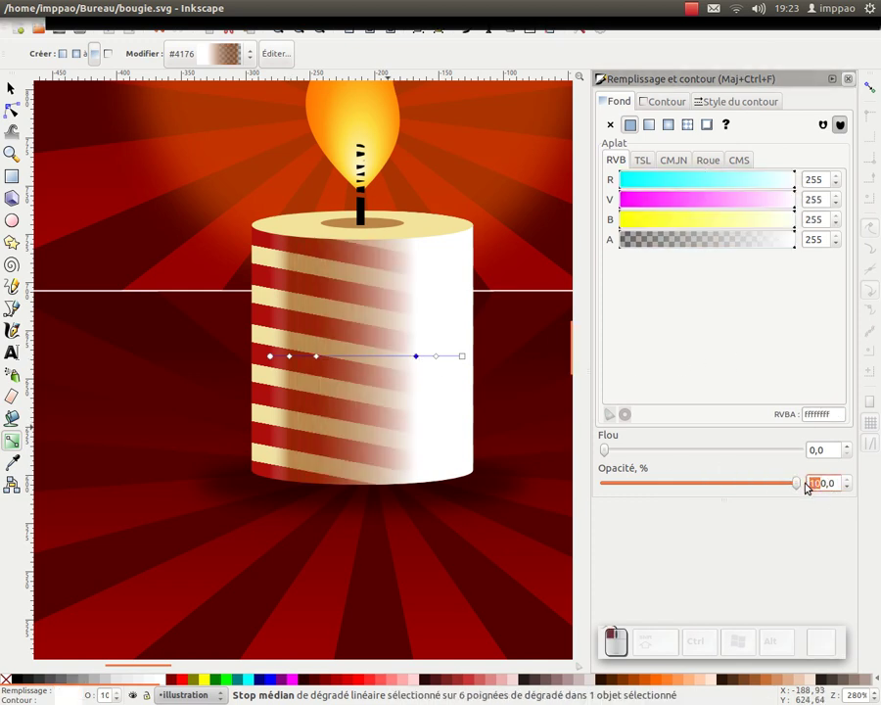
text(4)
key(Return)
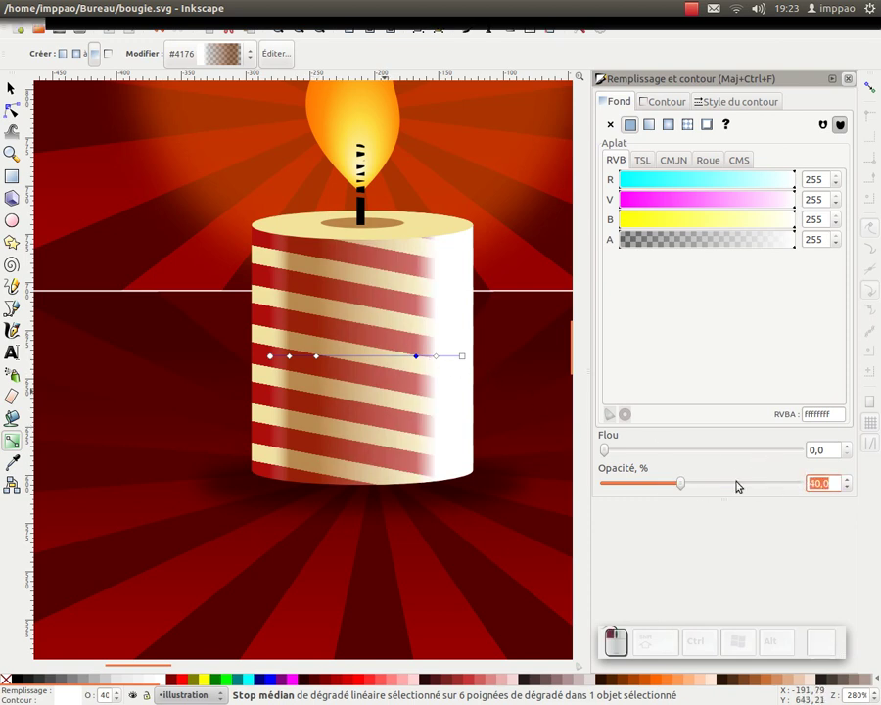
text(0)
key(Return)
drag(416, 356, 356, 356)
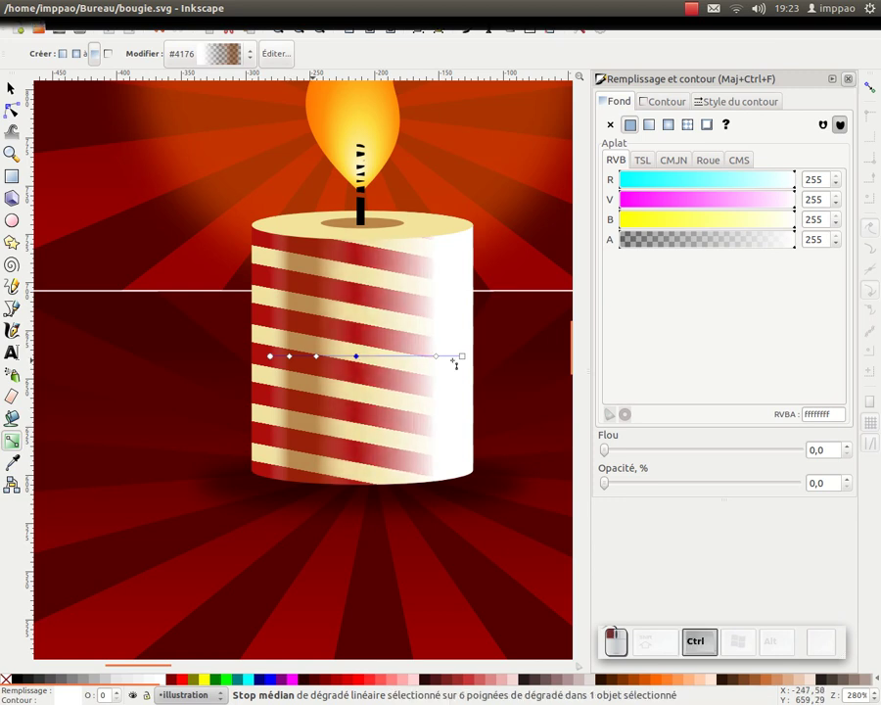
Shift the outer intermediate white stop slightly inward and set its opacity to about 30 %
key(ctrl+z)
key(ctrl+z)
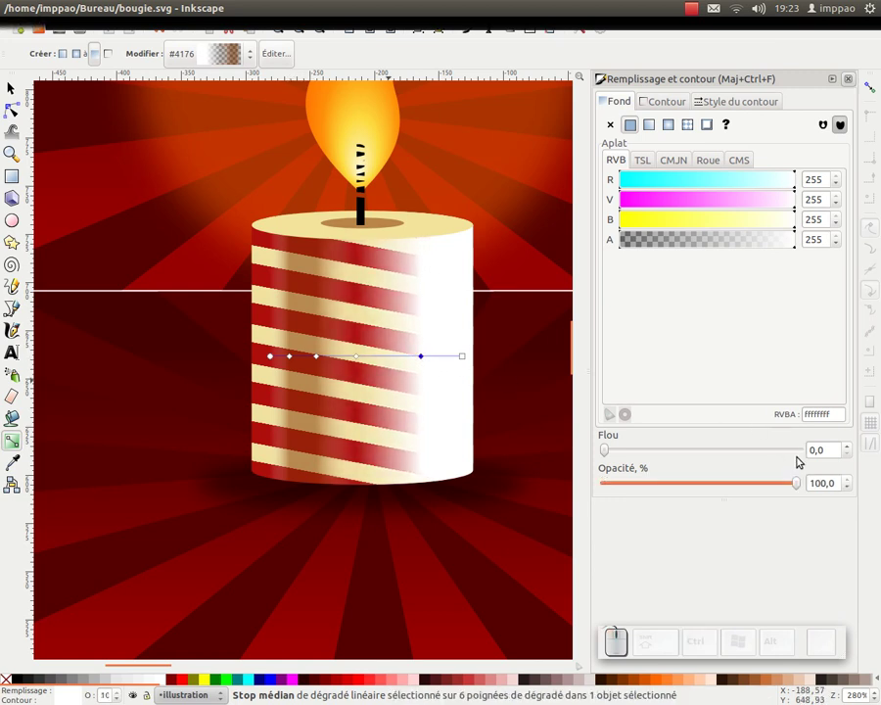
drag(821, 486, 769, 492)
text(3)
key(Return)
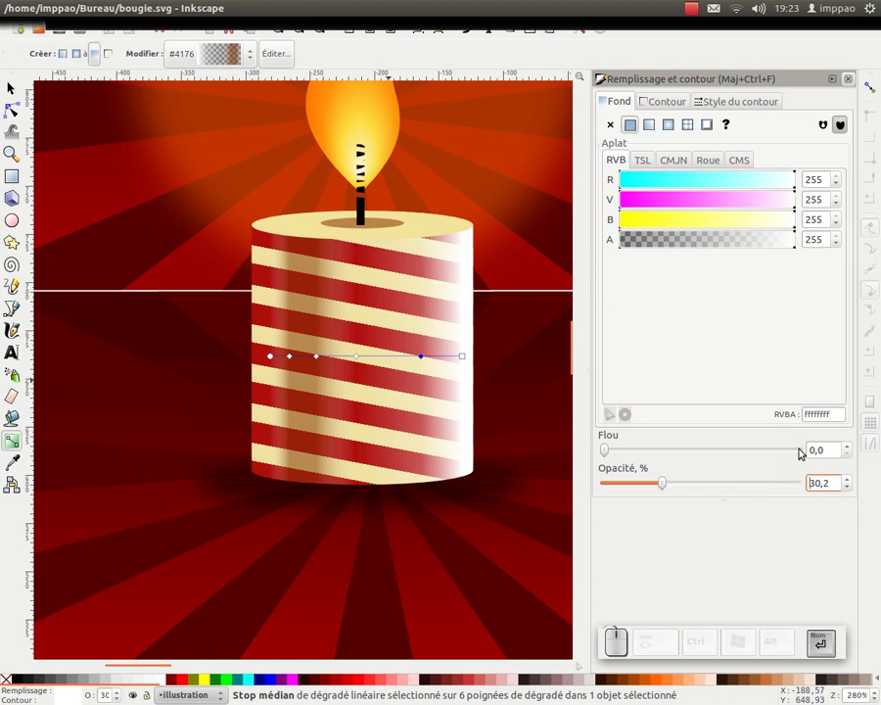
Make the gradient's right end stop semi-transparent and extend it slightly outward, with an additional stop just inside it
click(462, 357)
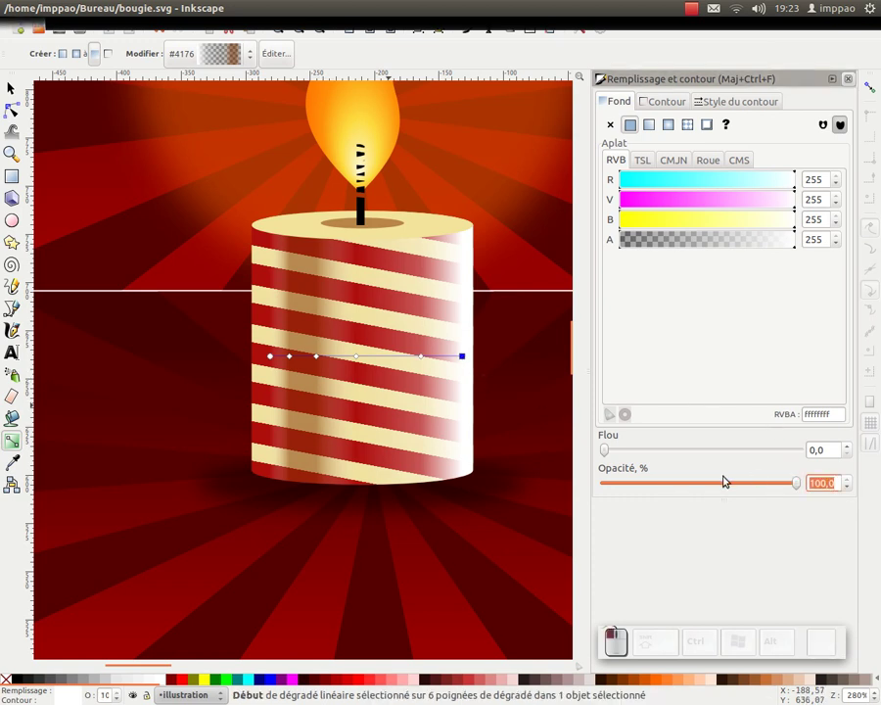
drag(795, 483, 715, 479)
mouse_move(462, 358)
mouse_down()
mouse_move(441, 358)
mouse_move(467, 357)
mouse_up()
double_click(453, 359)
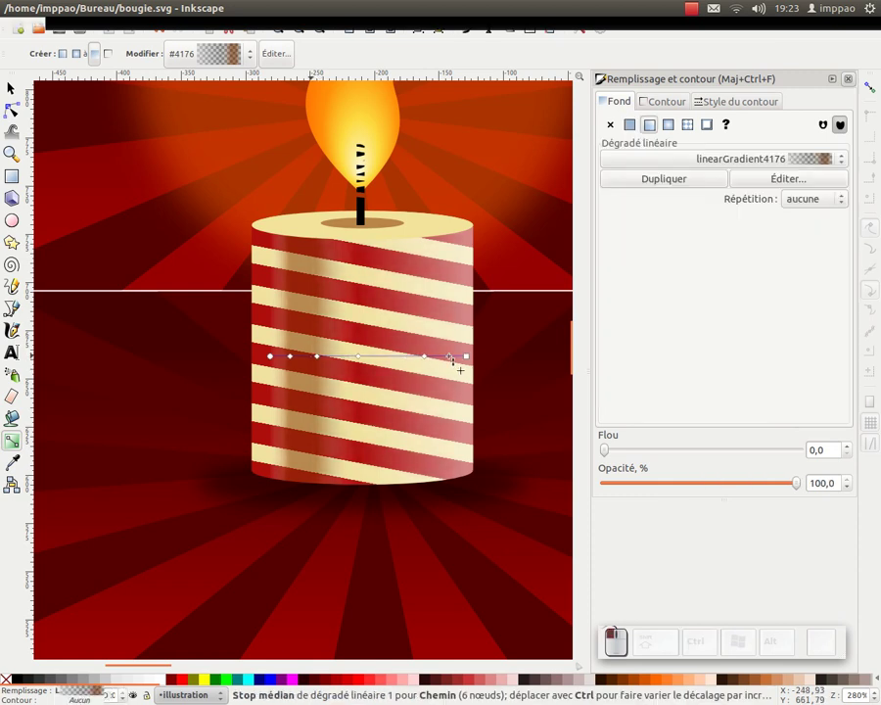
Lower the opacity of the gradient's right end stop and move the stop next to it slightly inward
click(448, 356)
click(467, 356)
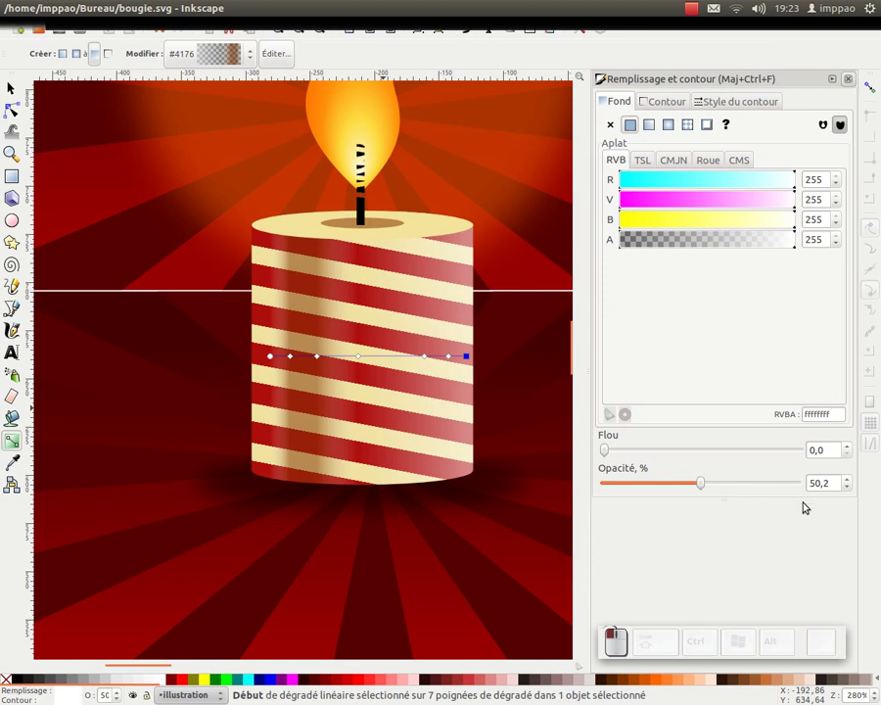
drag(701, 486, 682, 483)
click(441, 355)
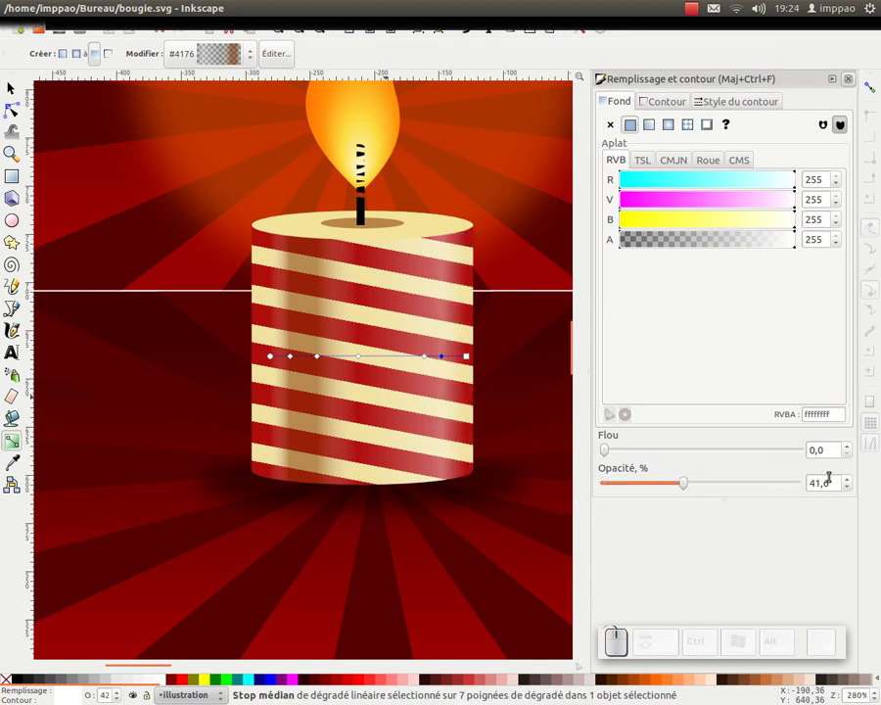
Set the opacity of both intermediate white stops in the candle's right highlight to about 30 %
click(426, 358)
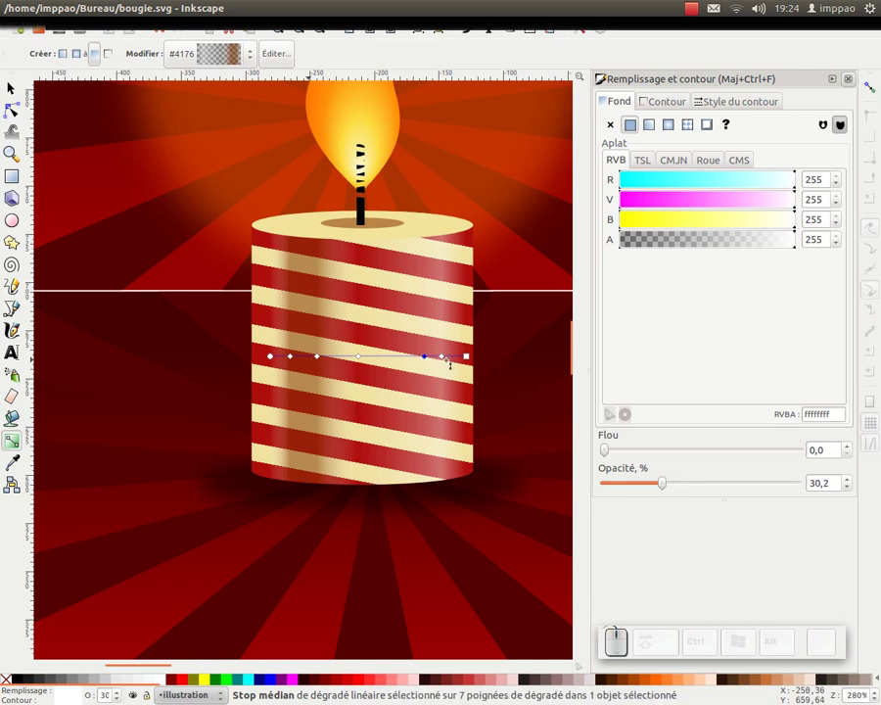
drag(831, 484, 749, 483)
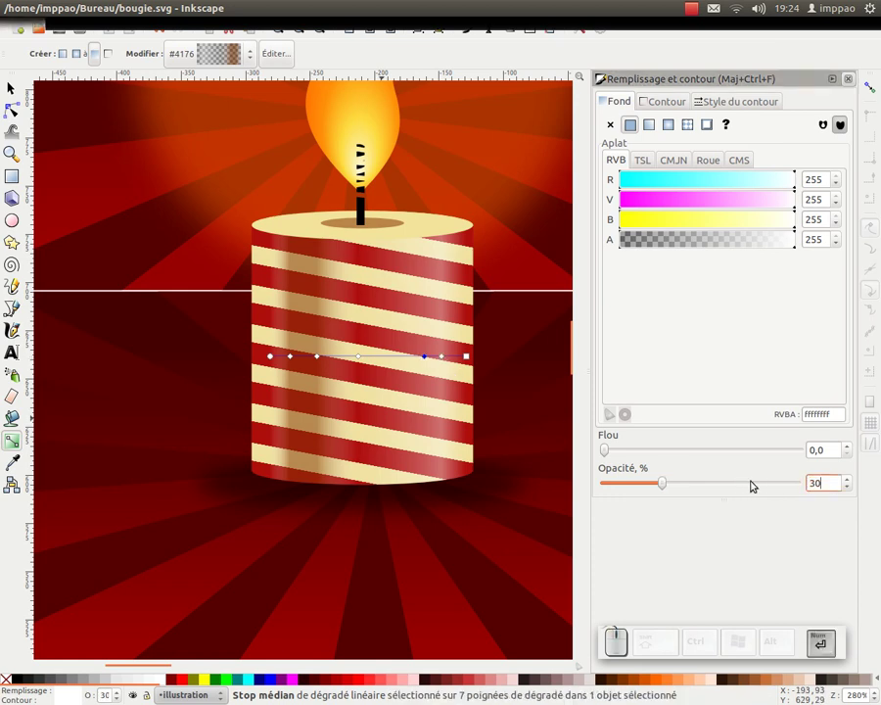
click(443, 357)
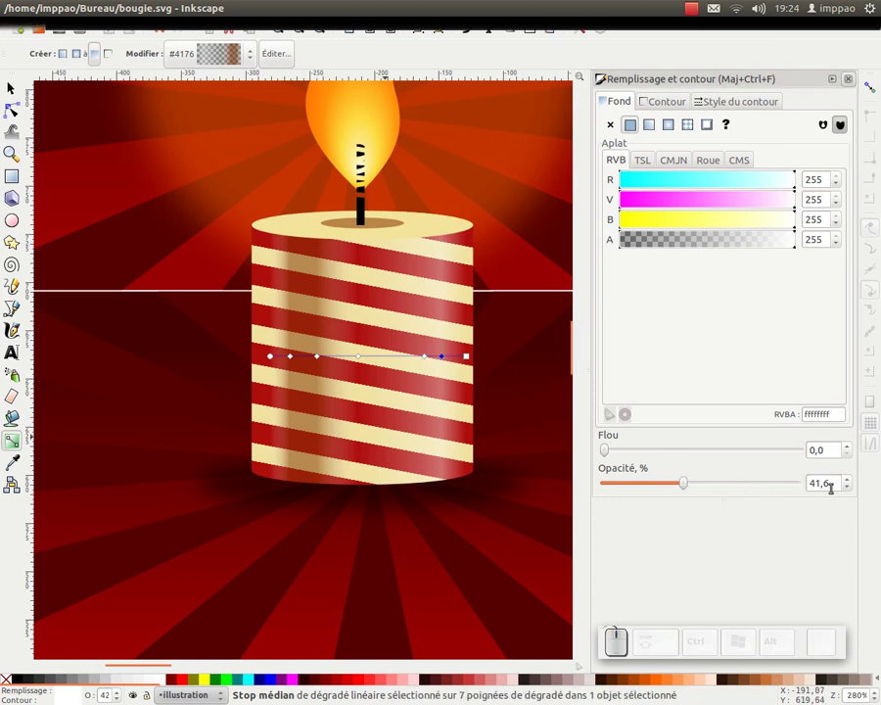
drag(831, 484, 761, 482)
text(30,2)
key(Return)
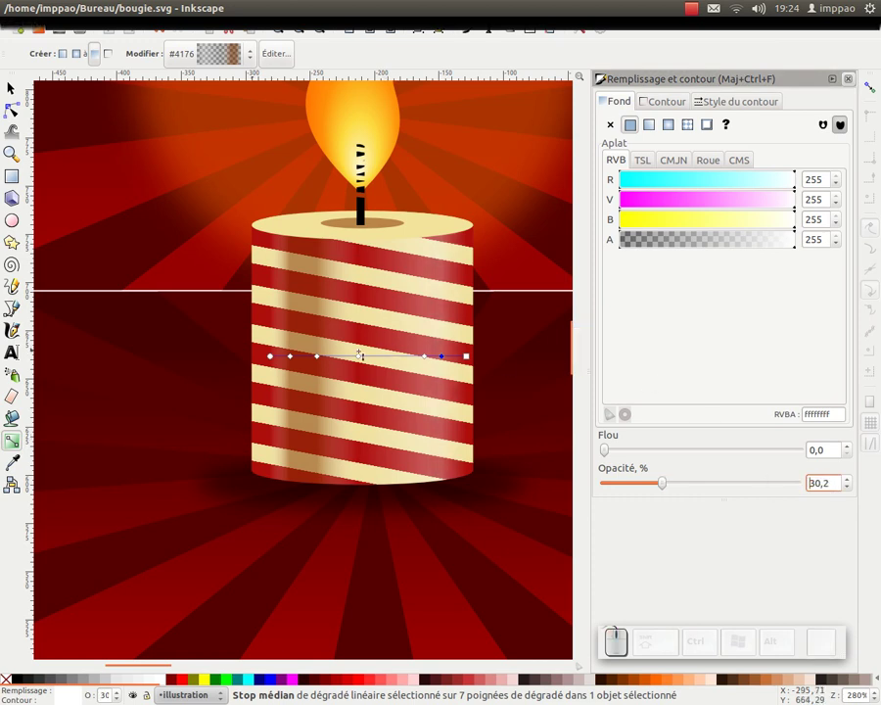
Recolour the gradient's left end stop to the shadow's brown (#803300) and set its opacity to 0 %
click(317, 356)
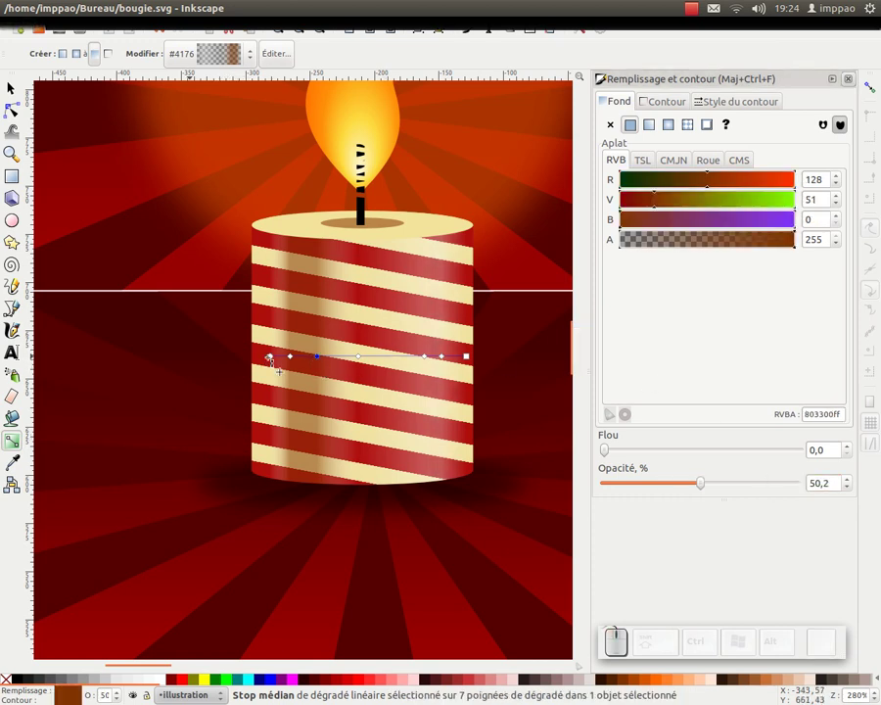
click(271, 357)
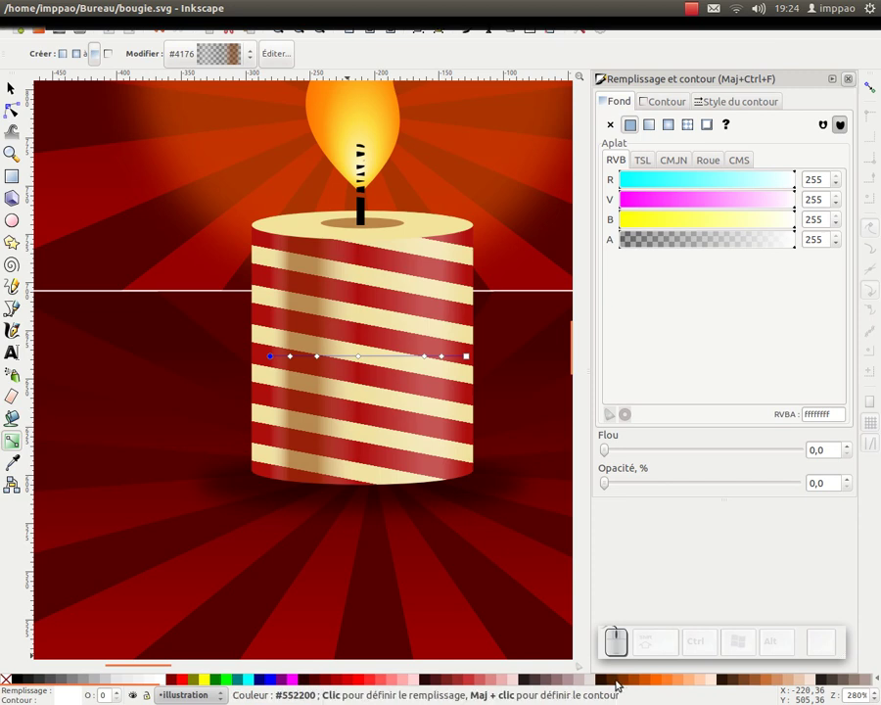
click(623, 682)
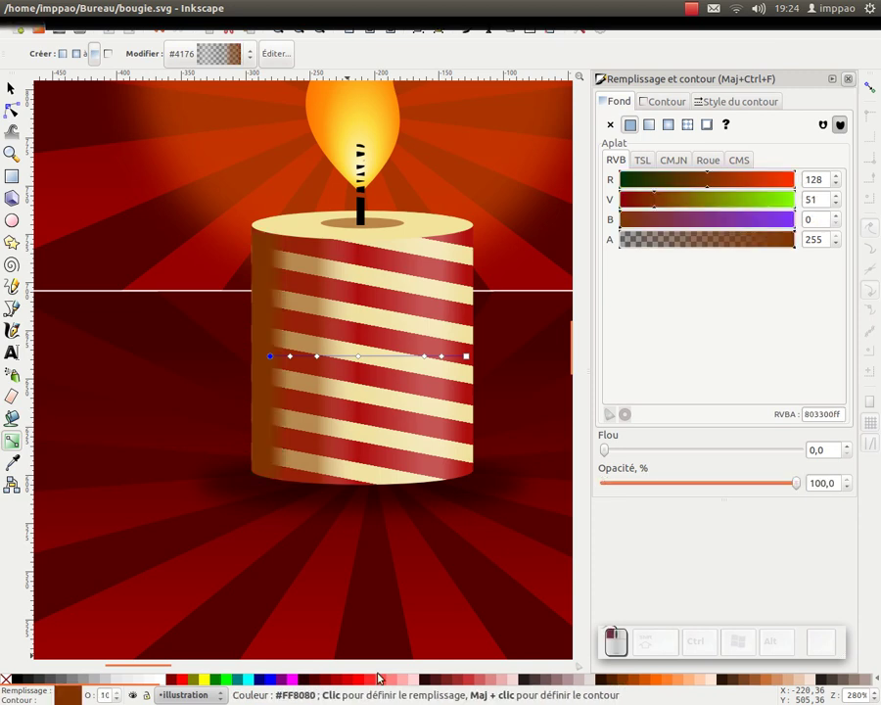
right_click(107, 698)
click(147, 619)
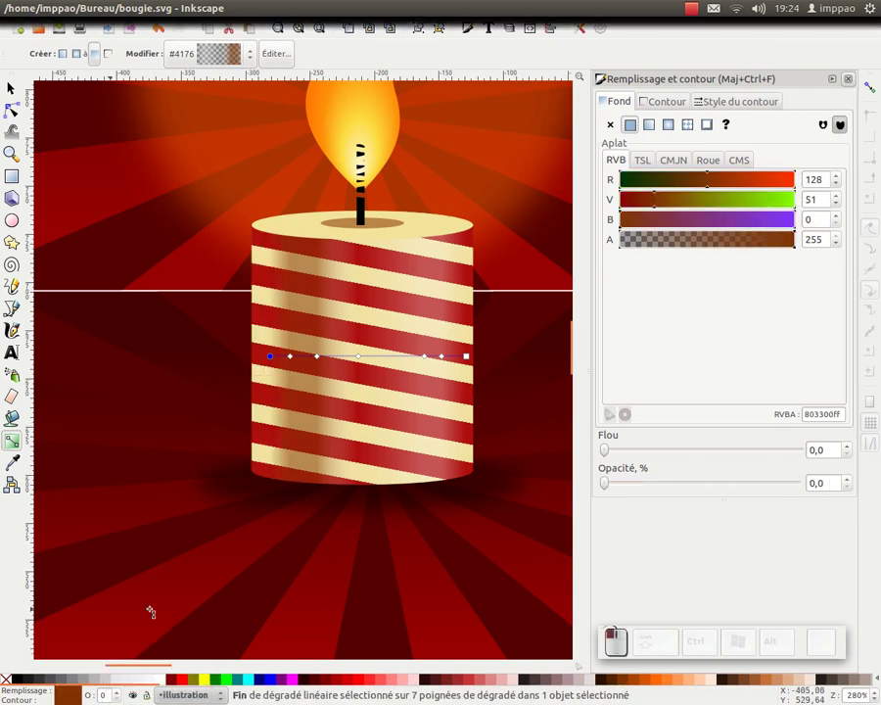
Change the central gradient stop to brown #803300 at 0 % opacity and shift it slightly toward the brown shadow
click(358, 355)
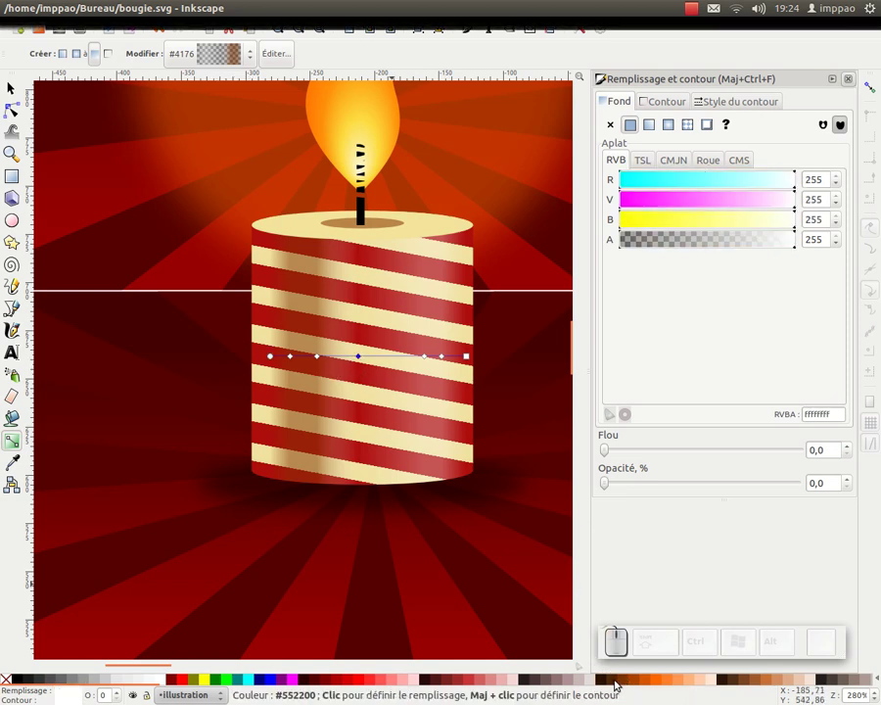
click(611, 682)
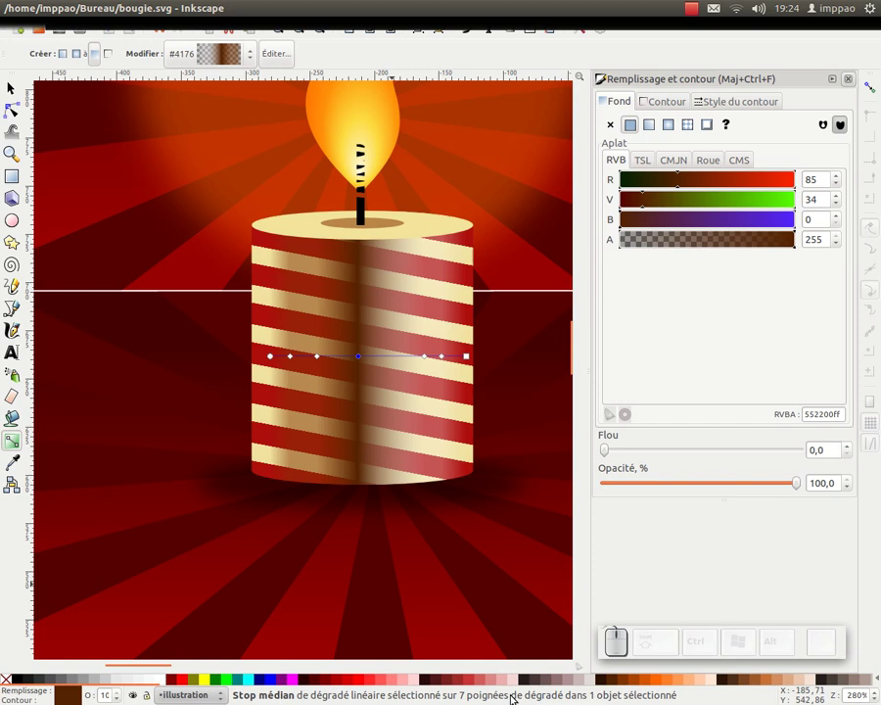
click(620, 683)
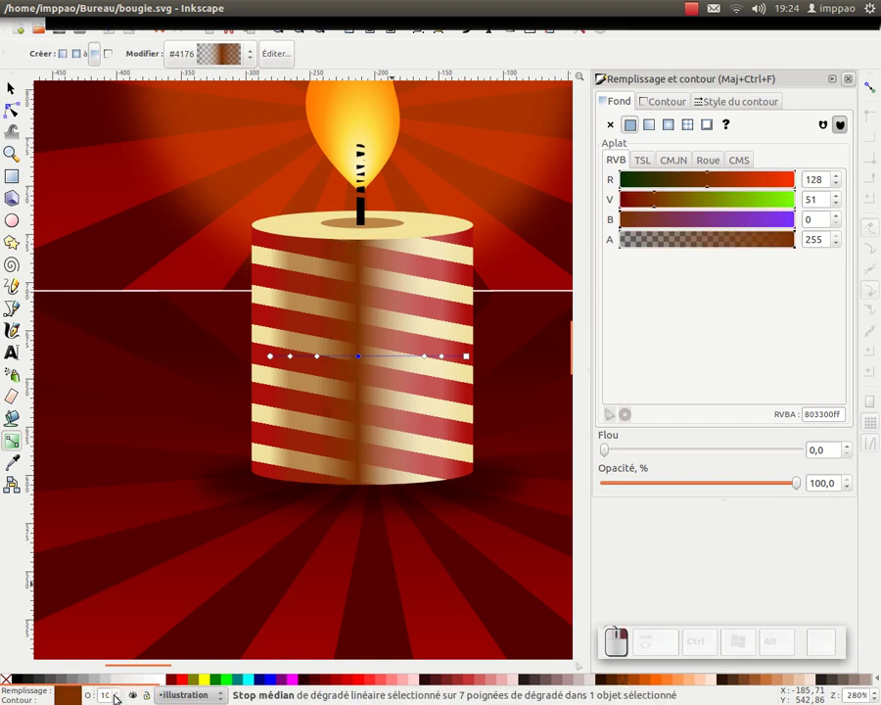
text(0)
key(Return)
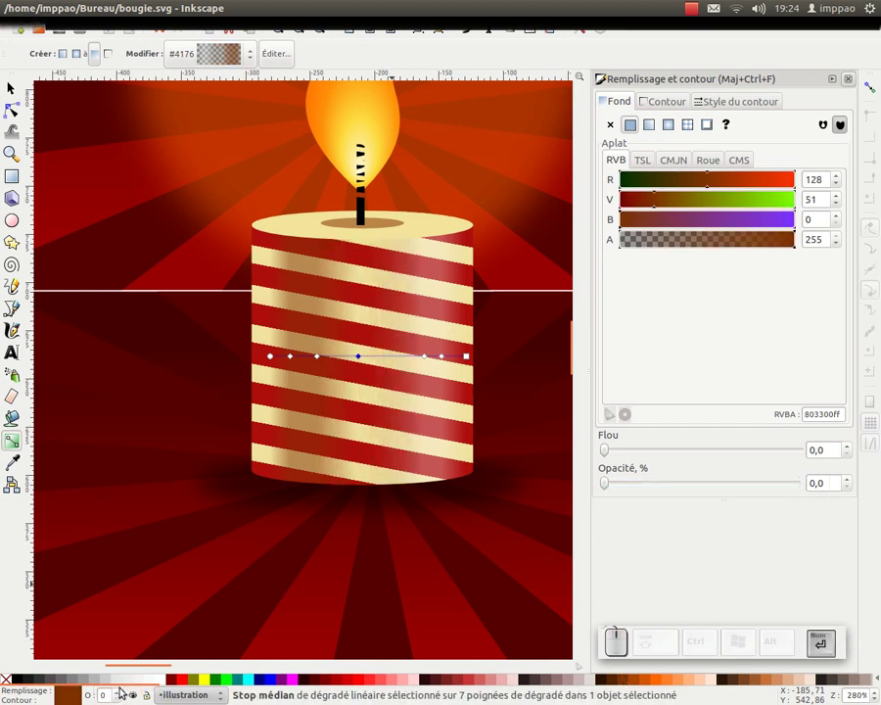
mouse_move(360, 357)
mouse_down()
mouse_move(333, 357)
mouse_move(348, 376)
mouse_up()
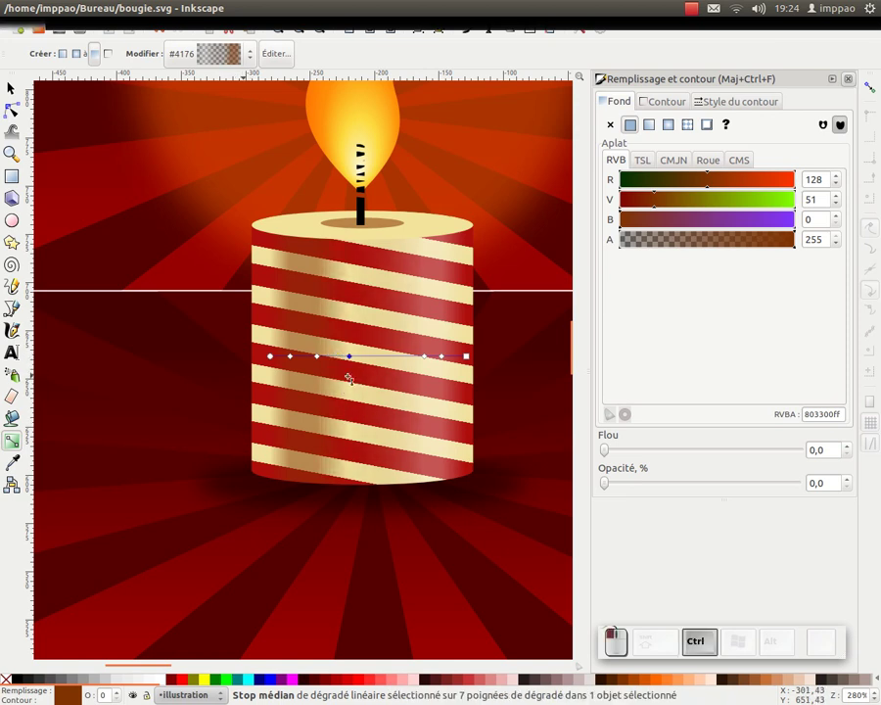
Deselect the candle body and compare the whole redrawn illustration with the original bitmap beside it
key(minus)
key(minus)
key(minus)
click(154, 346)
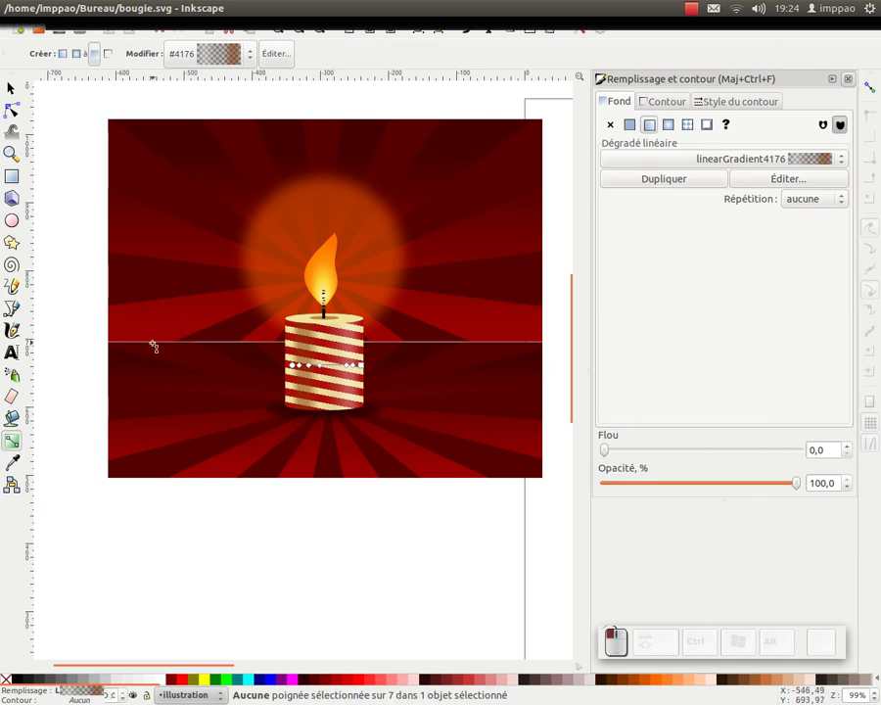
click(13, 85)
click(97, 121)
key(minus)
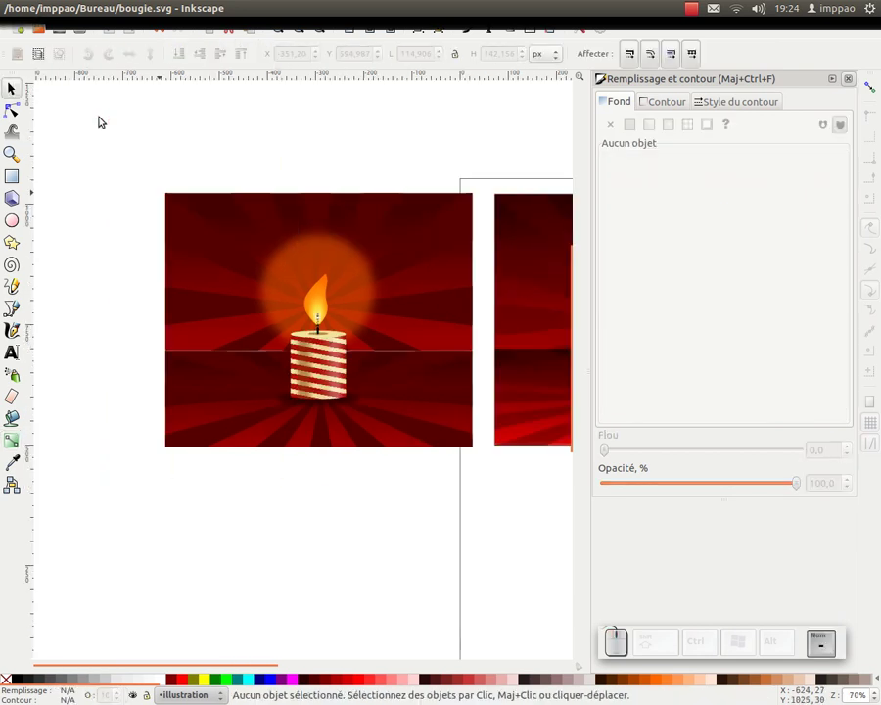
key(minus)
scroll(260, 500, right, 3)
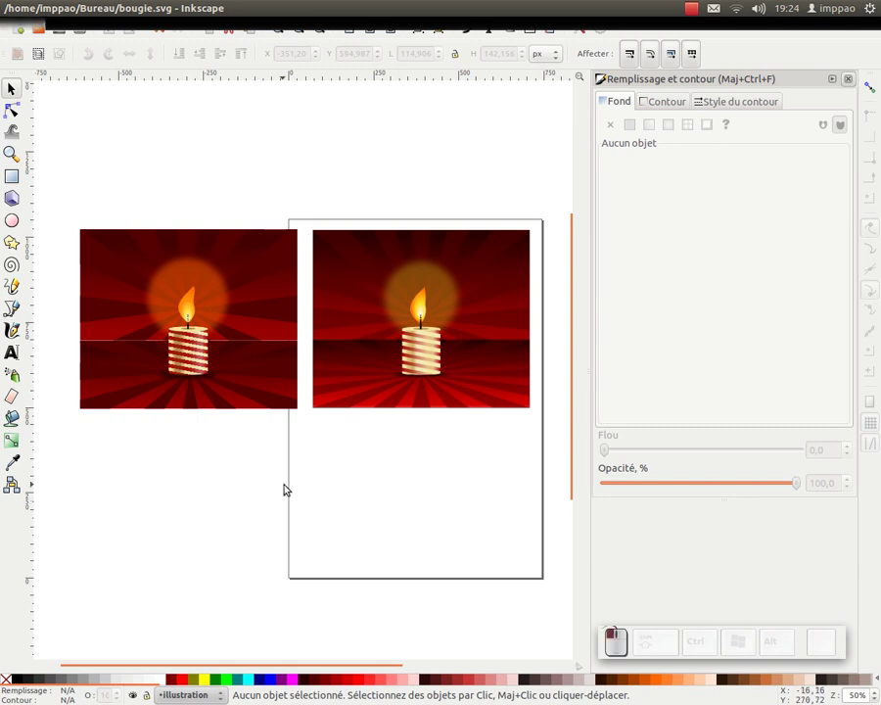
Group all the objects of the redrawn illustration and place the group directly below the original bitmap, aligned with it
click(847, 78)
drag(112, 159, 442, 507)
key(ctrl+g)
click(439, 504)
click(220, 315)
drag(220, 314, 484, 472)
click(281, 419)
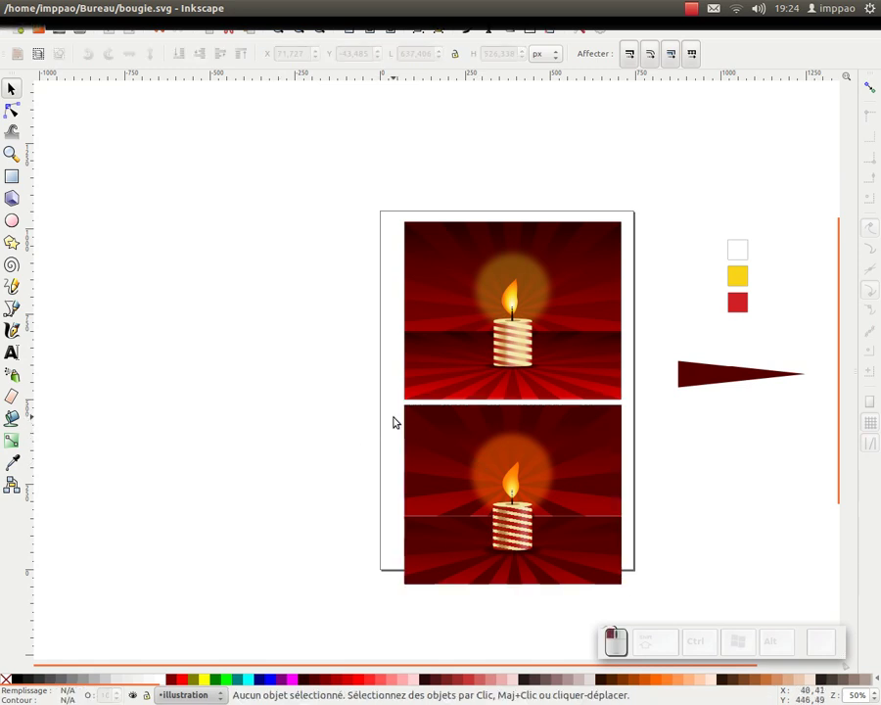